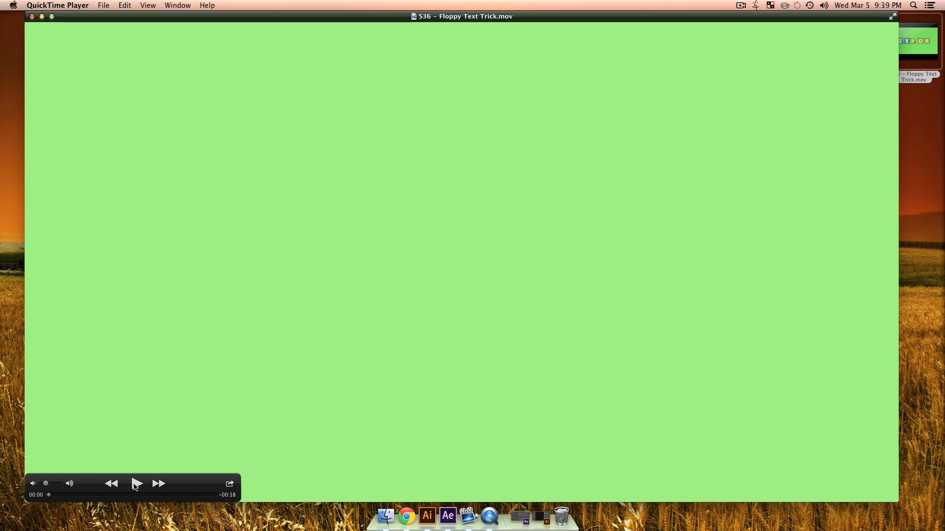
Step: Play the Floppy Text Trick preview movie, scrub back to the JOKES tiles and minimise the player
click(136, 485)
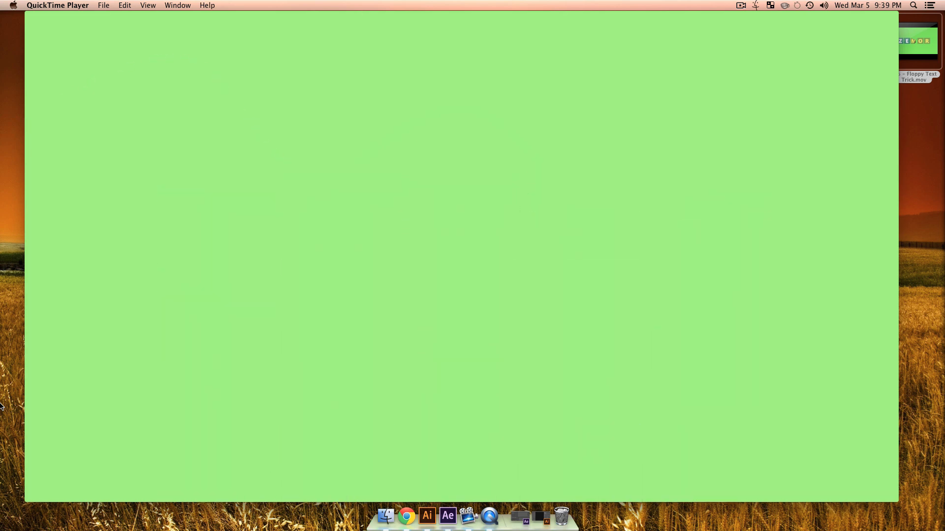
click(136, 484)
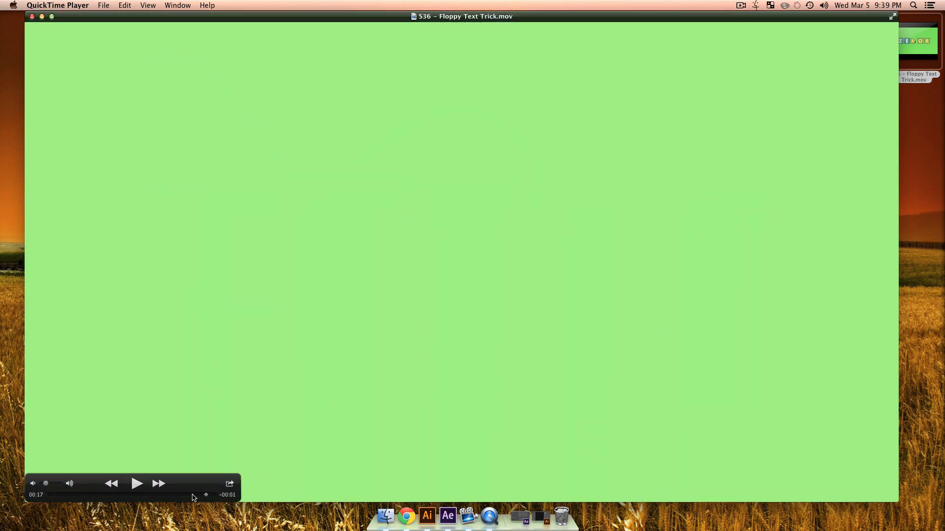
mouse_move(196, 499)
mouse_down()
mouse_move(108, 493)
mouse_move(131, 487)
mouse_move(154, 489)
mouse_move(70, 488)
mouse_move(127, 490)
mouse_move(65, 498)
mouse_move(183, 503)
mouse_up()
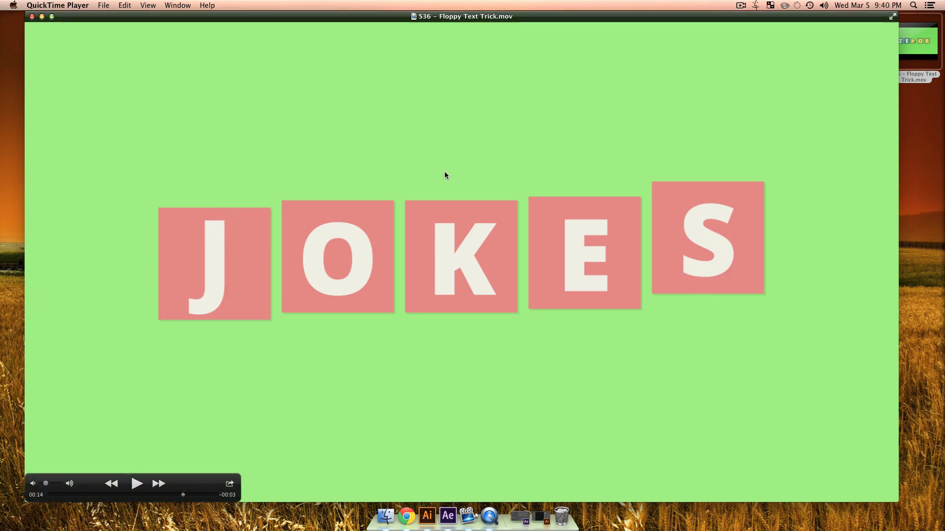
double_click(455, 18)
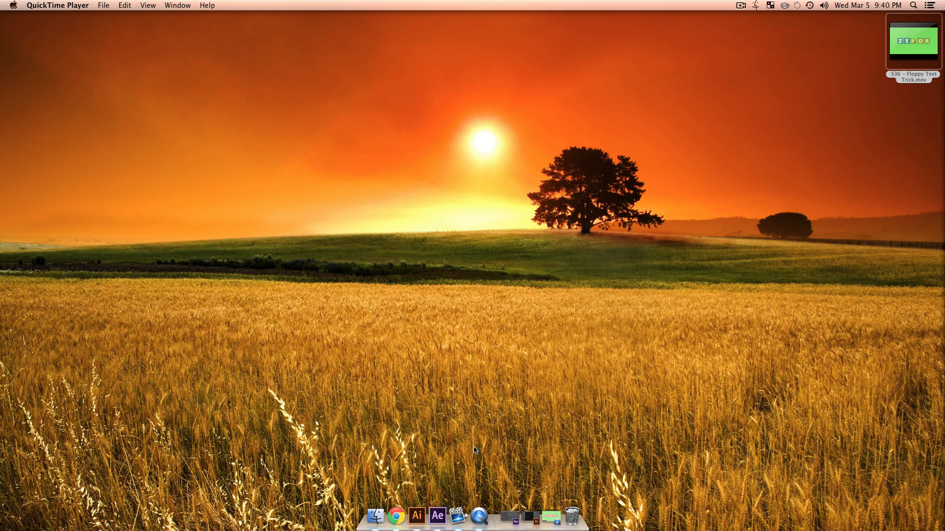
Step: Switch to Illustrator and create a new 1920 × 1080 px document with one artboard
click(417, 516)
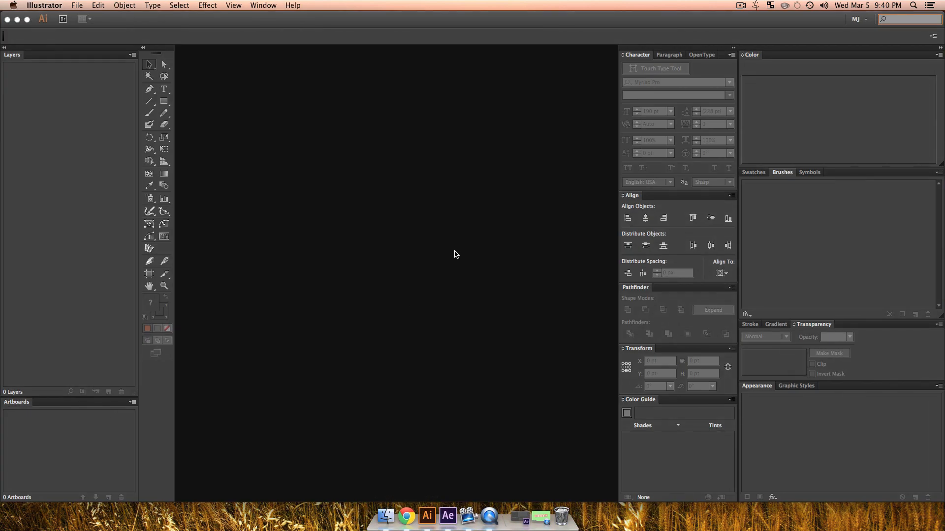
key(super)
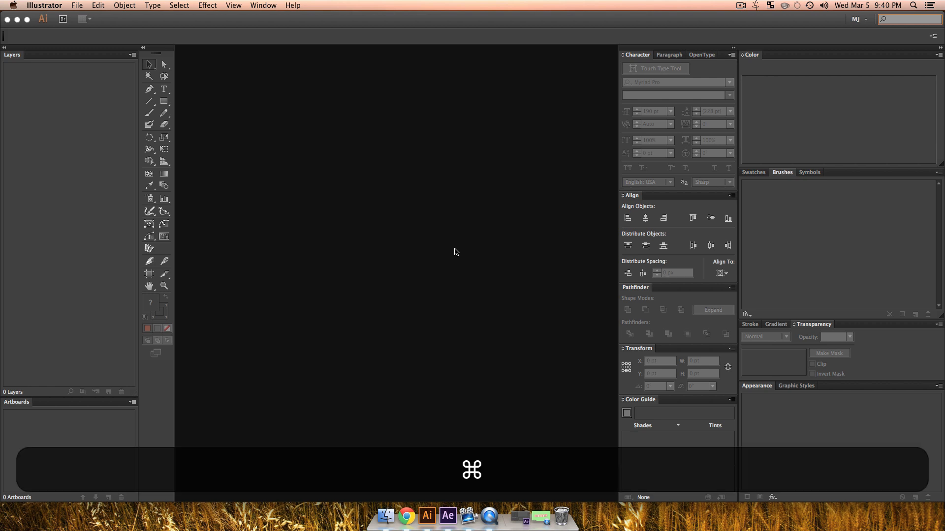
key(super+n)
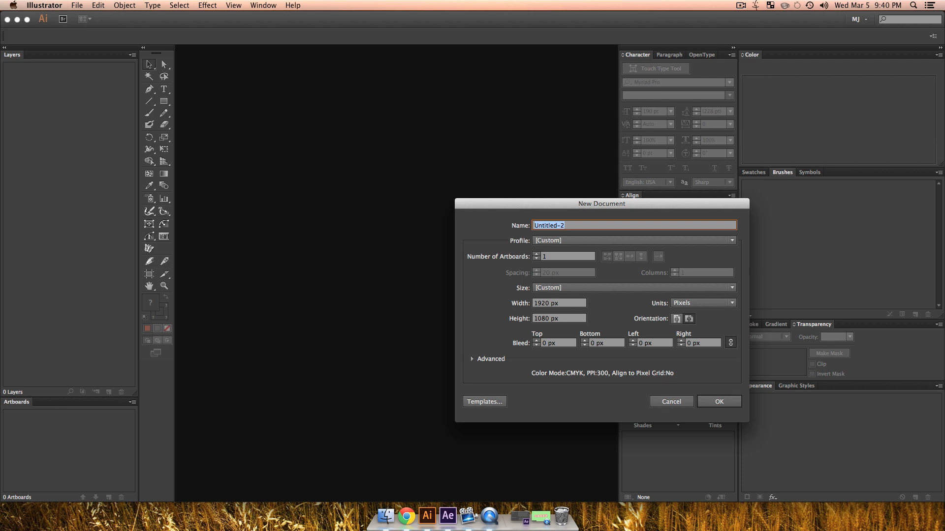
key(Return)
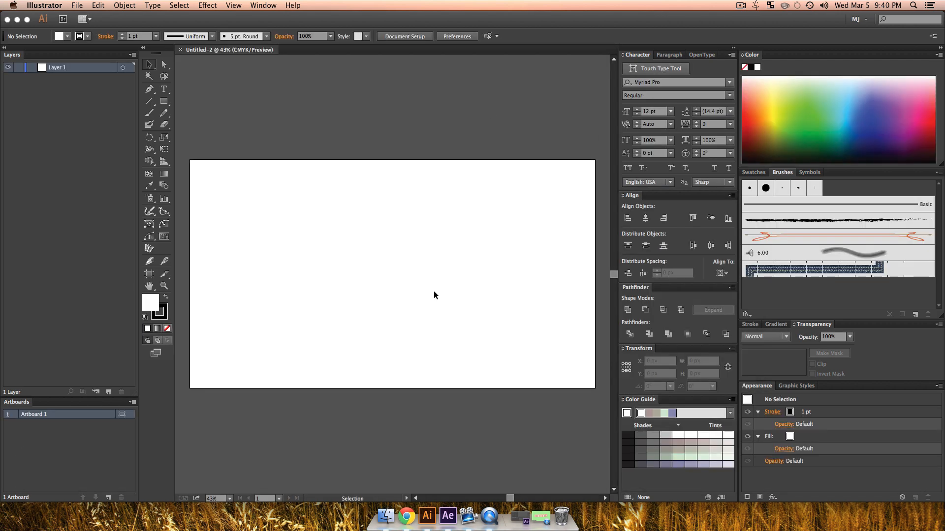
Step: Draw a circle about 228 px wide near the artboard's centre, with no stroke and a light yellow-green fill
drag(164, 105, 206, 123)
drag(357, 252, 406, 298)
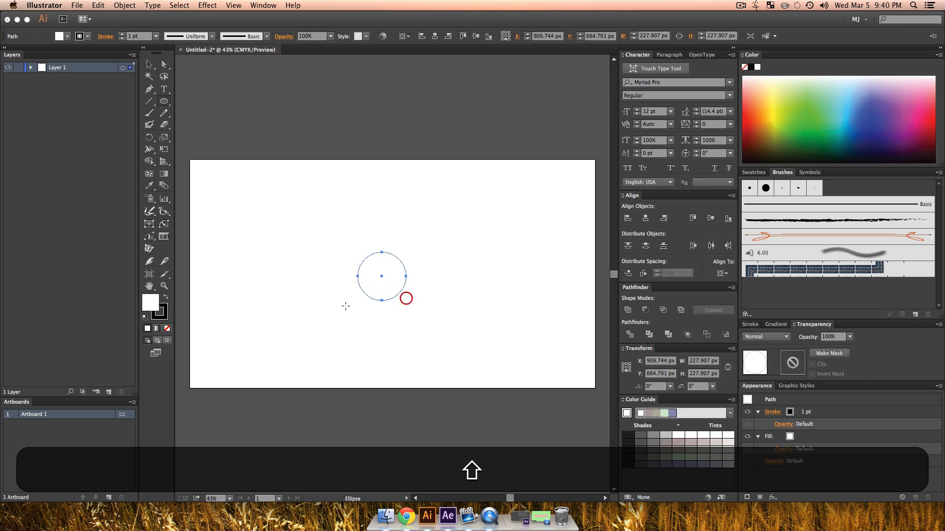
click(167, 328)
key(v)
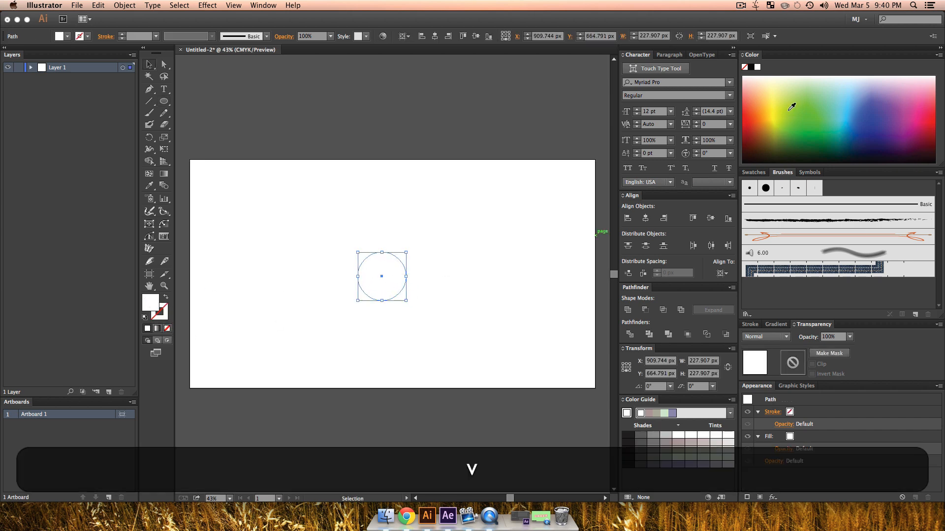
mouse_move(788, 101)
mouse_down()
mouse_move(774, 96)
mouse_move(787, 92)
mouse_up()
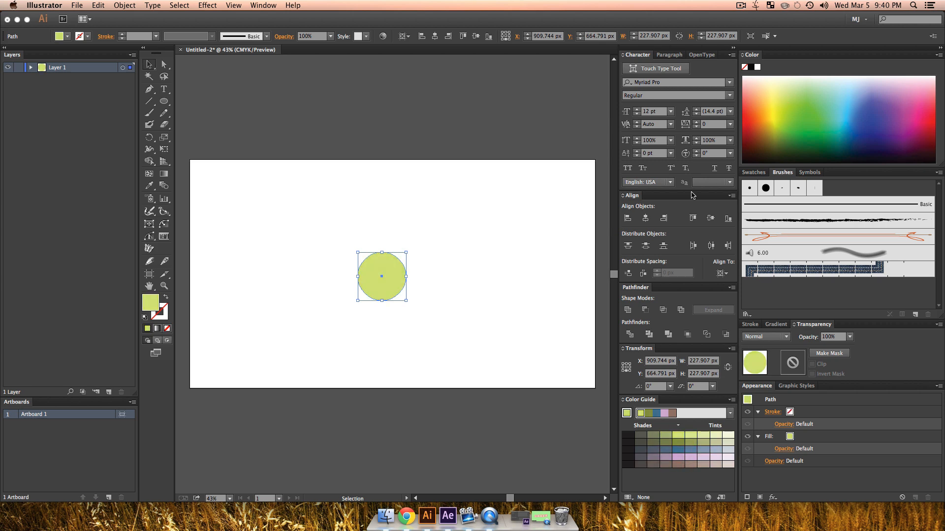
key(v)
click(479, 293)
key(z)
key(v)
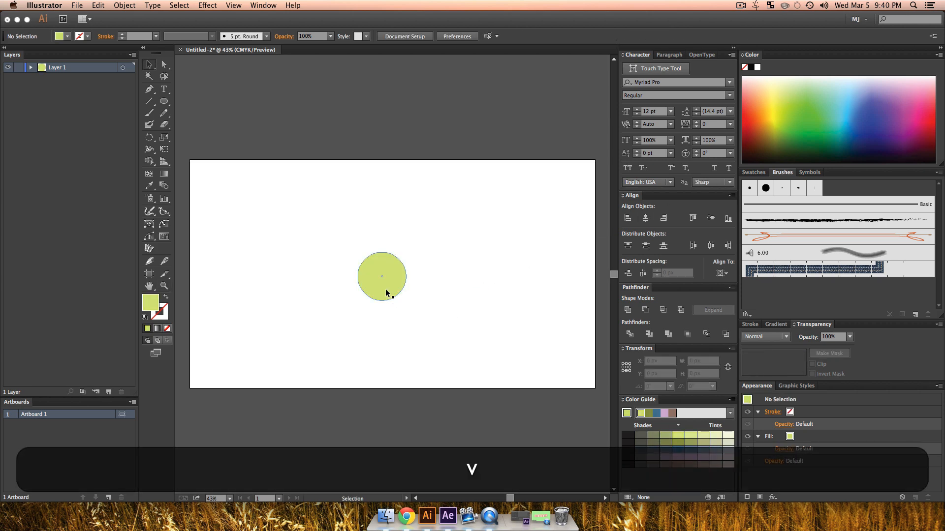
Step: Centre the circle horizontally and vertically relative to the artboard
click(385, 271)
click(645, 218)
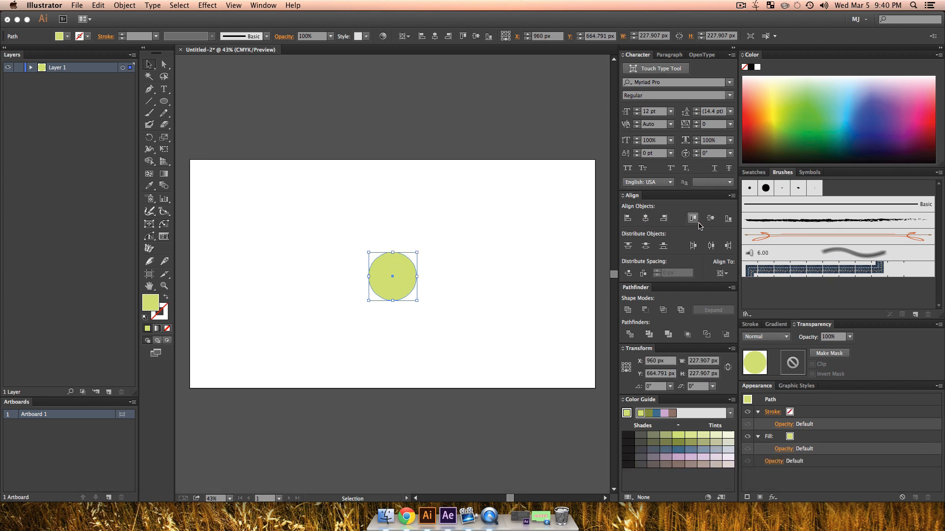
click(711, 218)
click(710, 246)
click(722, 274)
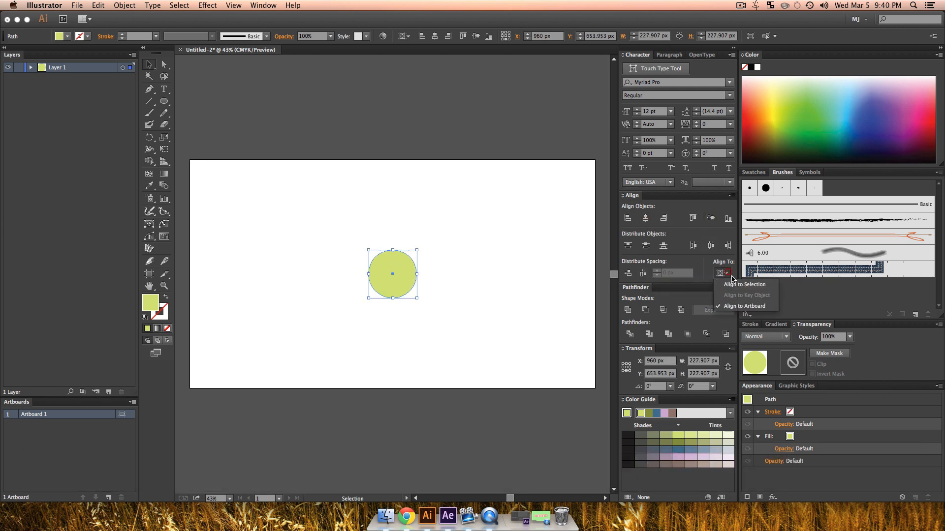
click(737, 307)
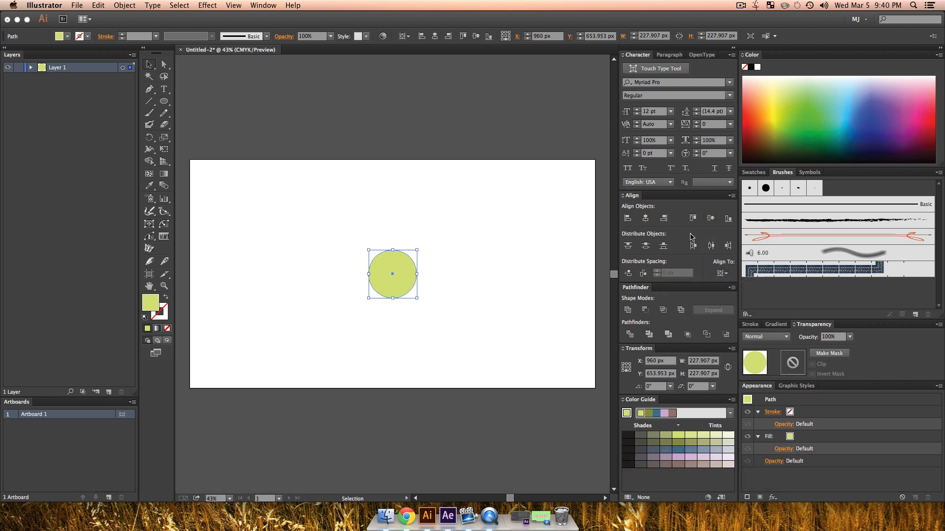
click(506, 266)
Step: Add a new layer and draw a square on it matching the circle's bounds, about 228 px wide
key(z)
click(397, 294)
click(393, 285)
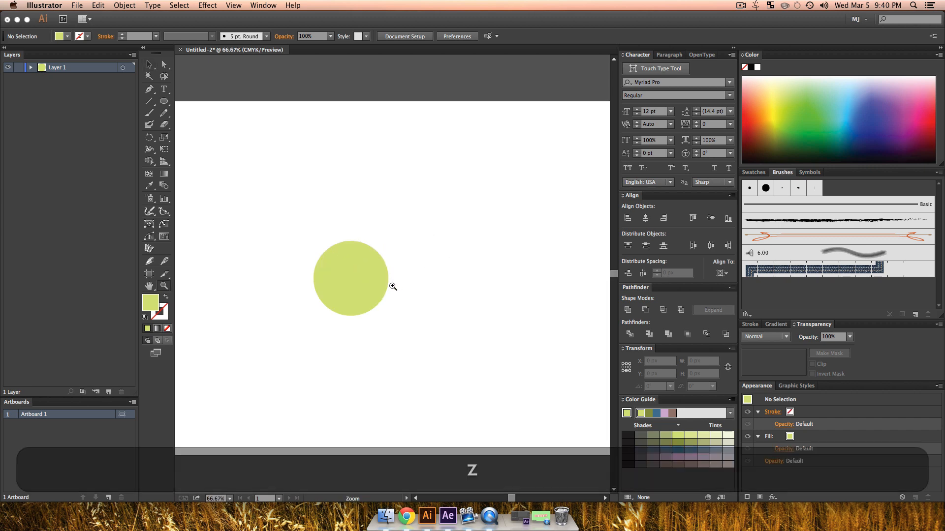
key(v)
click(164, 102)
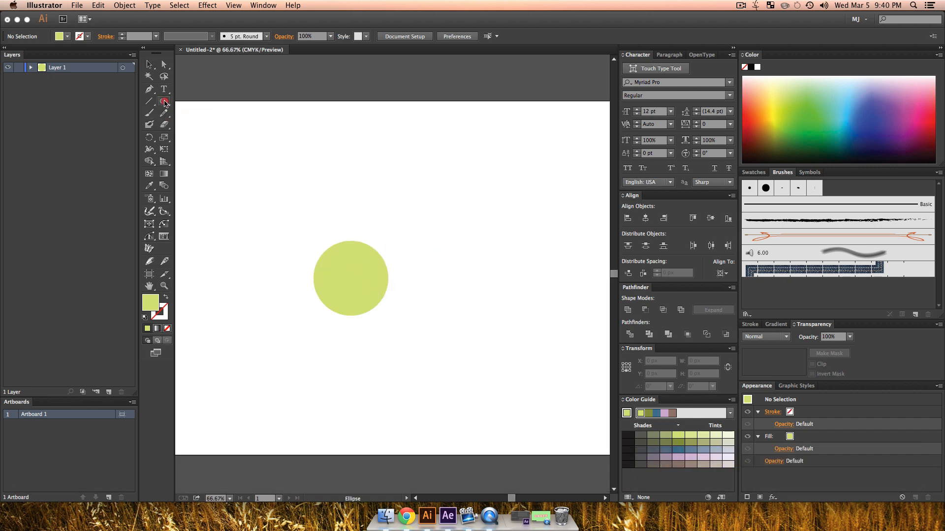
drag(164, 102, 211, 101)
click(109, 394)
key(shift)
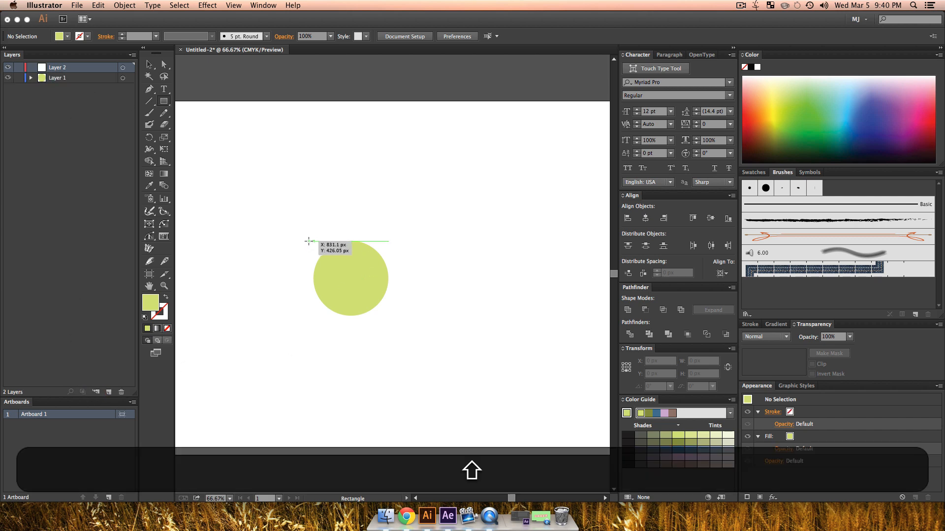
drag(309, 240, 387, 296)
key(v)
mouse_move(310, 319)
mouse_down()
mouse_move(326, 302)
mouse_move(313, 316)
mouse_up()
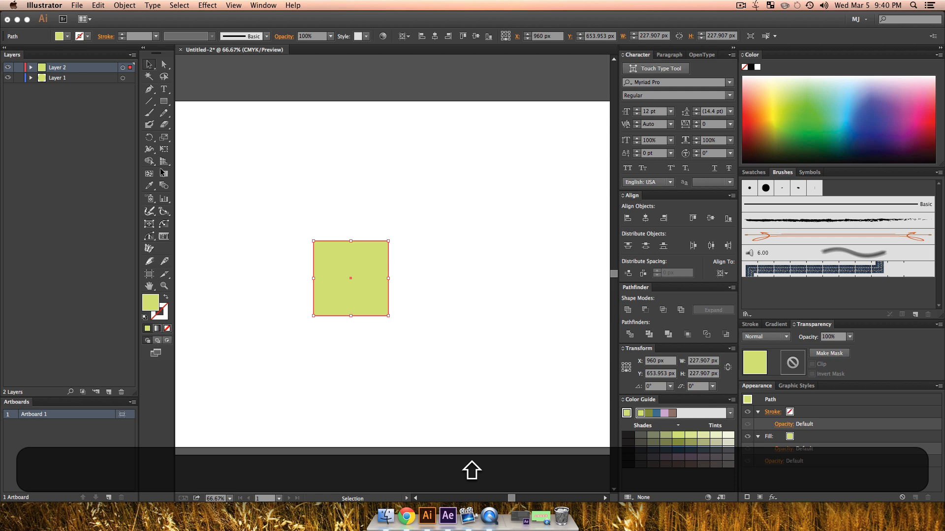
Step: Rename Layer 1 to Circle and hide that layer
double_click(60, 78)
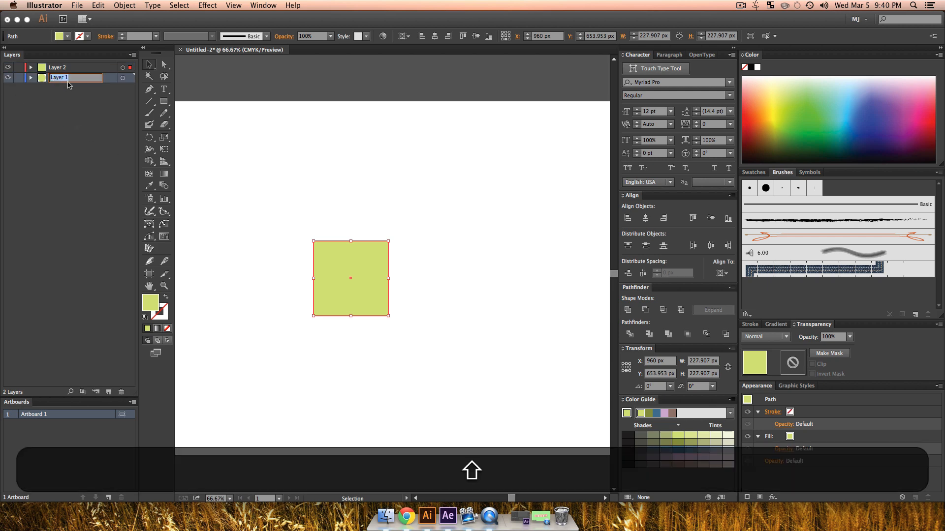
text(Circle)
key(Return)
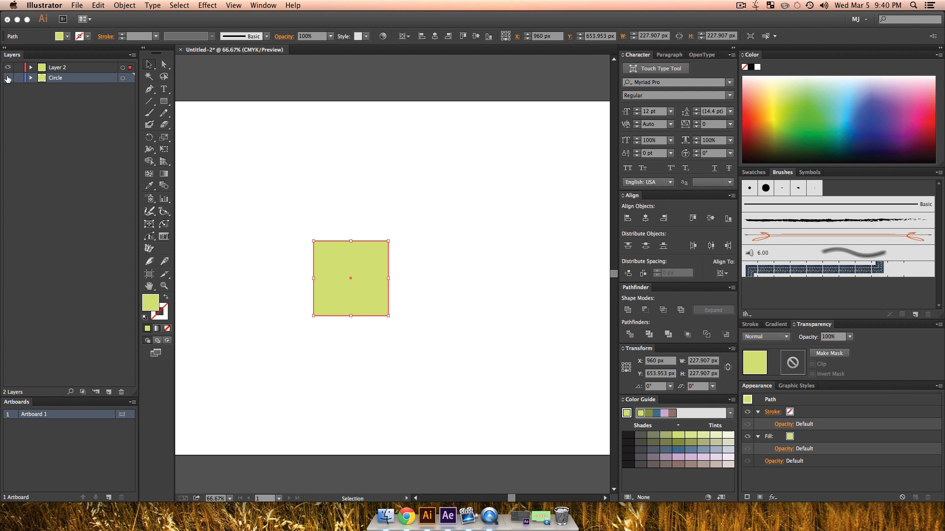
click(349, 205)
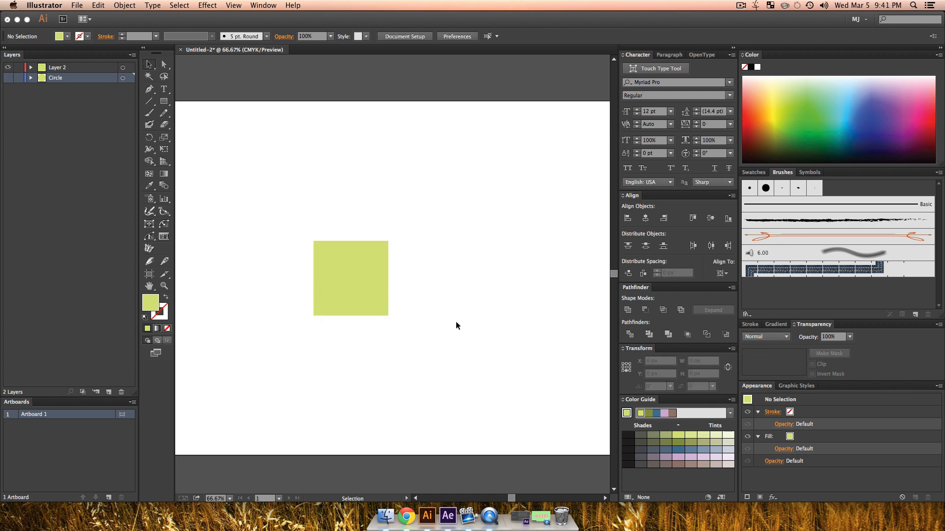
Step: Duplicate the square once to either side to make a horizontal row of three squares
click(373, 282)
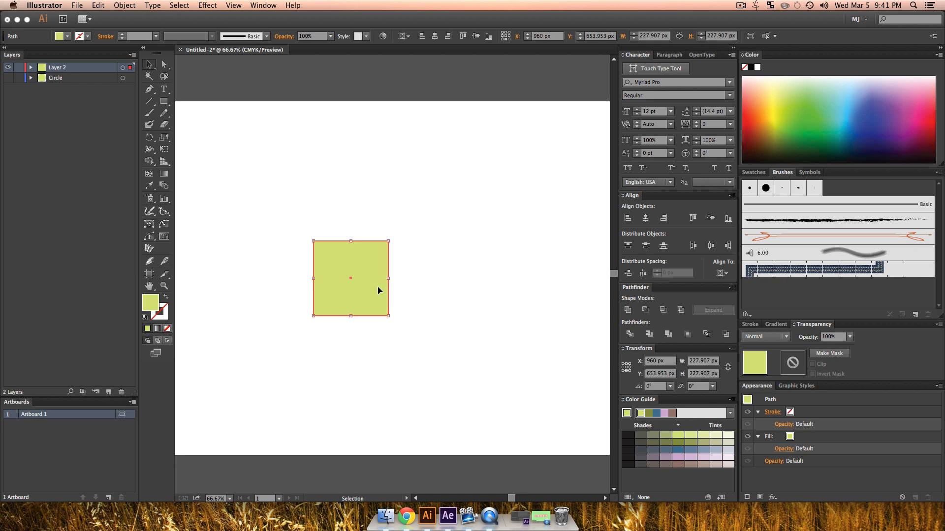
drag(359, 286, 278, 294)
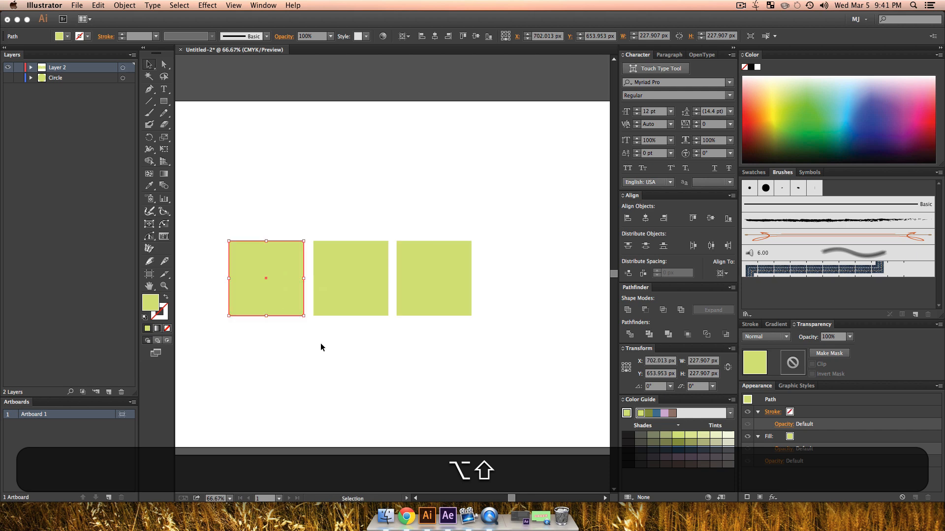
click(322, 344)
Step: Distribute the three squares evenly by their horizontal centres, aligned to the selection
drag(465, 350, 258, 253)
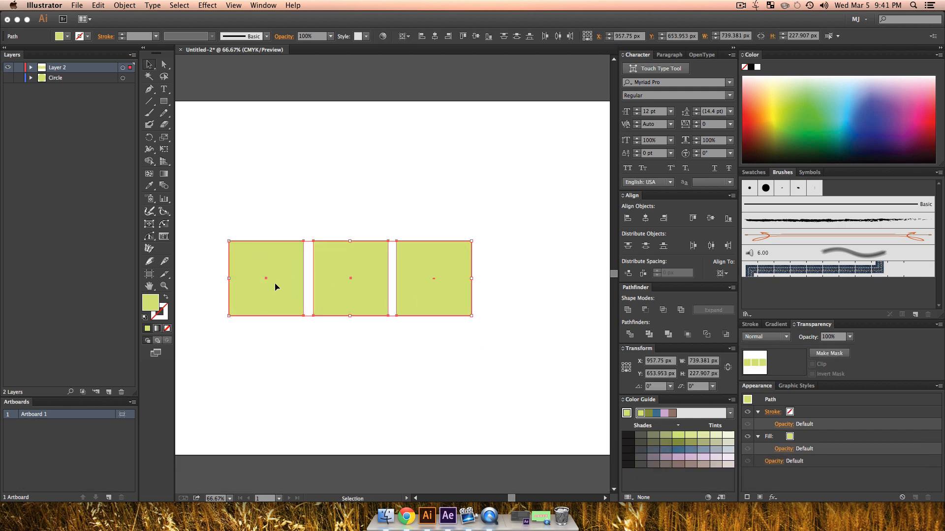
click(722, 274)
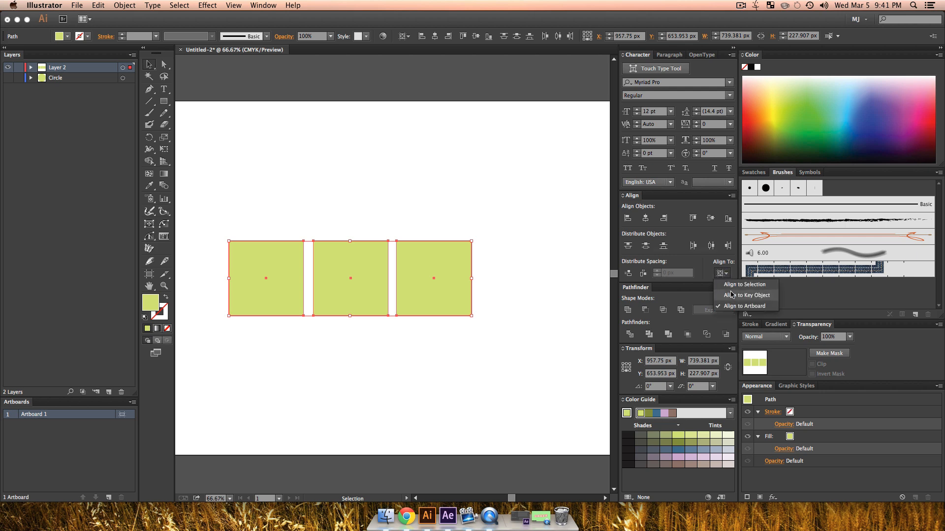
click(732, 291)
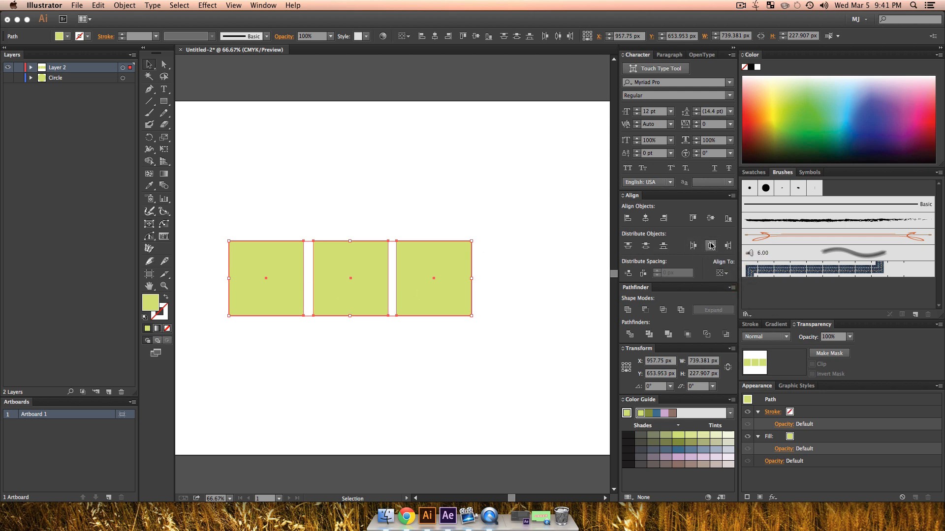
click(711, 246)
Step: Group the three squares and centre the group horizontally on the artboard
key(super)
key(super+g)
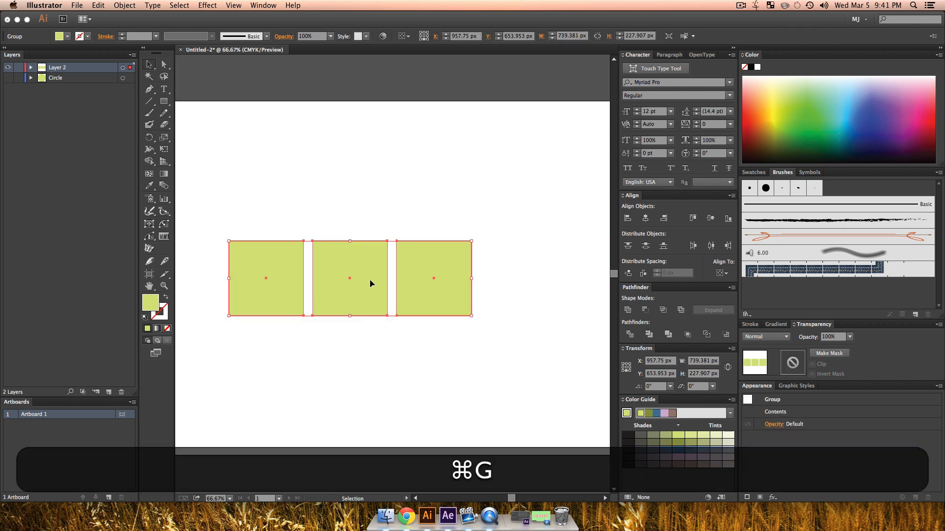
click(339, 174)
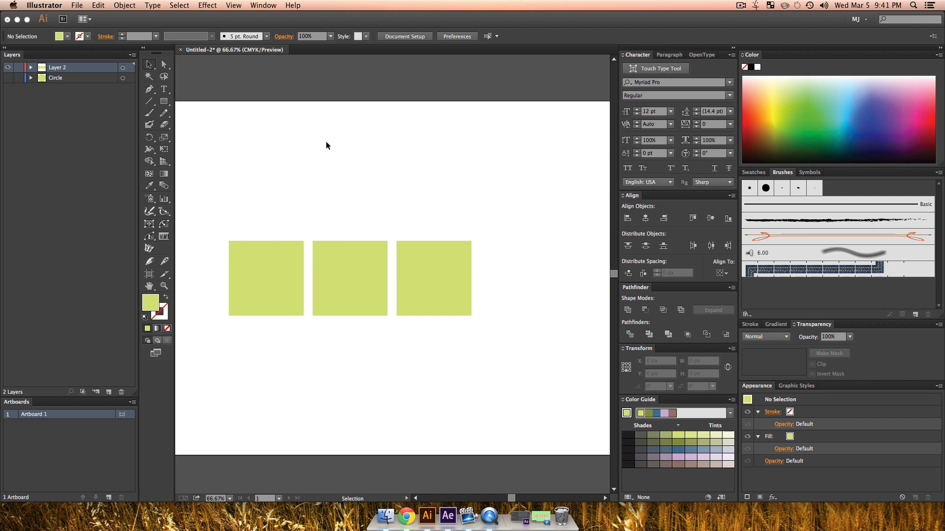
click(380, 270)
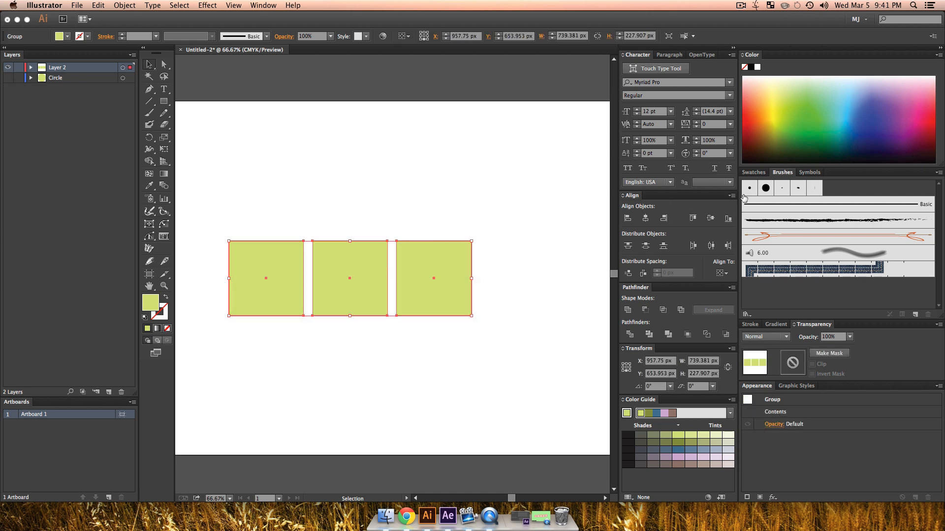
click(721, 273)
click(738, 310)
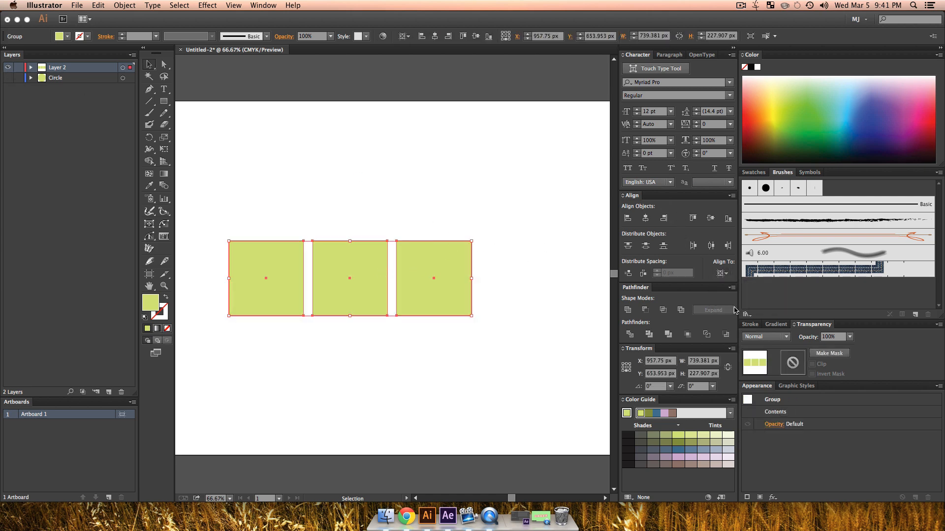
click(647, 218)
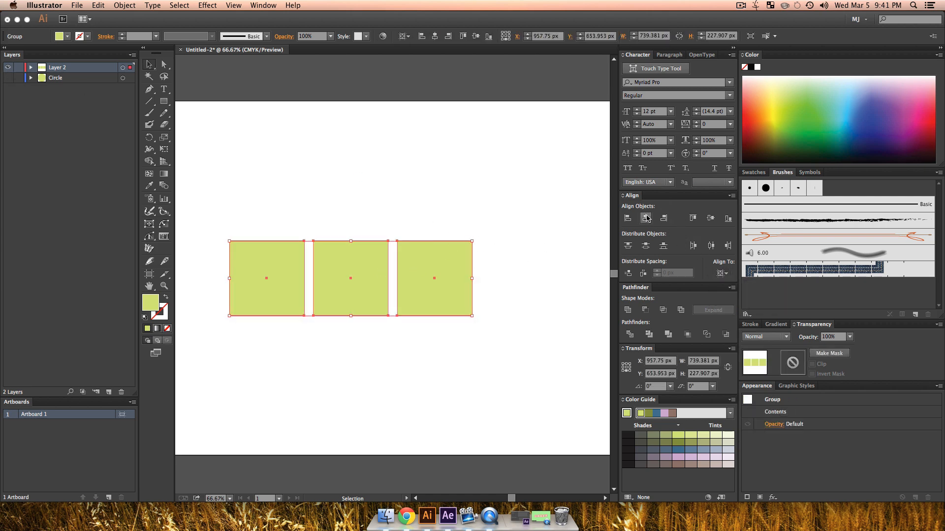
click(265, 193)
Step: Ungroup the three squares and deselect them
click(428, 301)
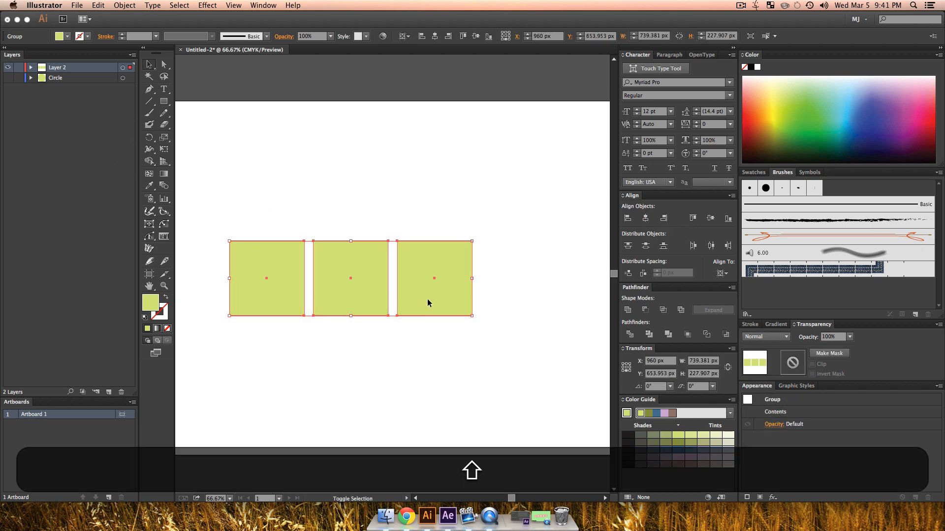
key(super+shift+g)
click(385, 194)
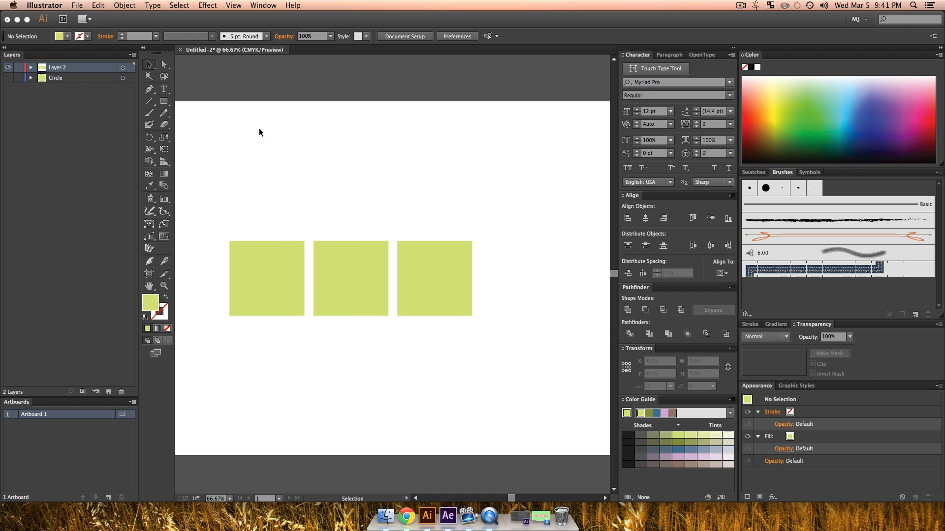
Step: Draw a text frame about 396 by 235 px above the squares and set its font to Open Sans Extrabold
click(164, 89)
drag(242, 143, 372, 220)
click(379, 38)
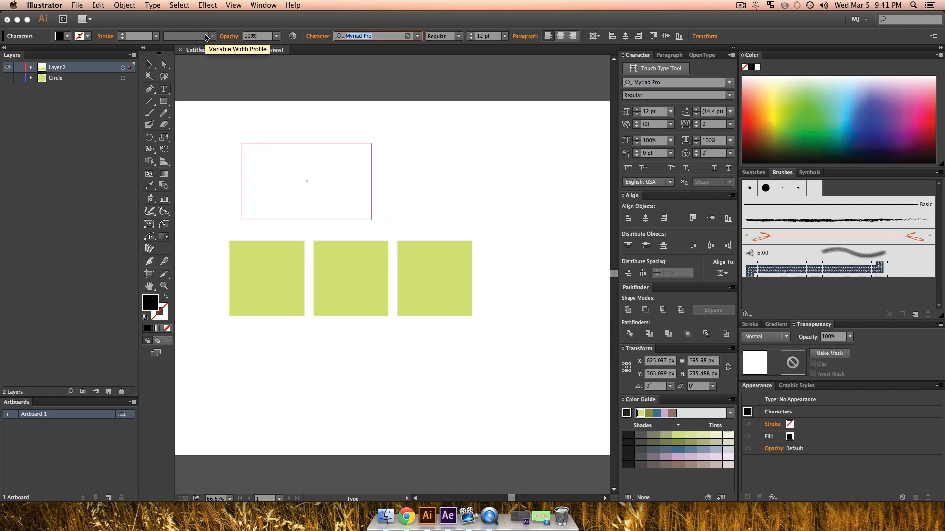
text(open)
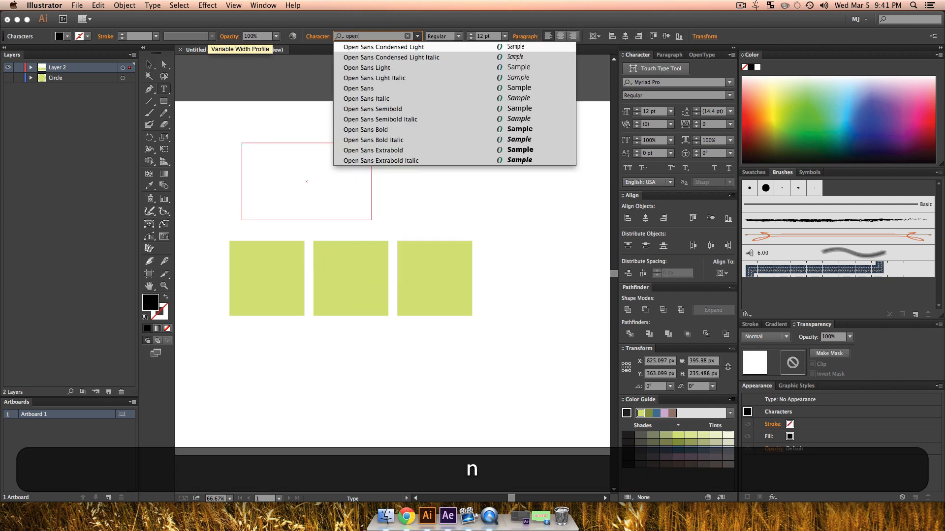
click(364, 151)
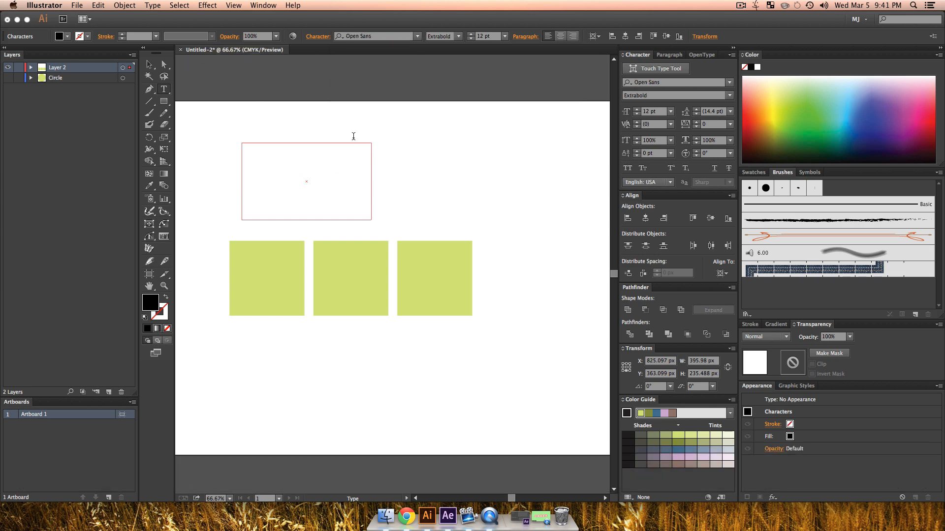
Step: Set the font size to 140 pt and enter the letter A in the text frame
click(480, 36)
key(shift+Up)
key(shift+Up)
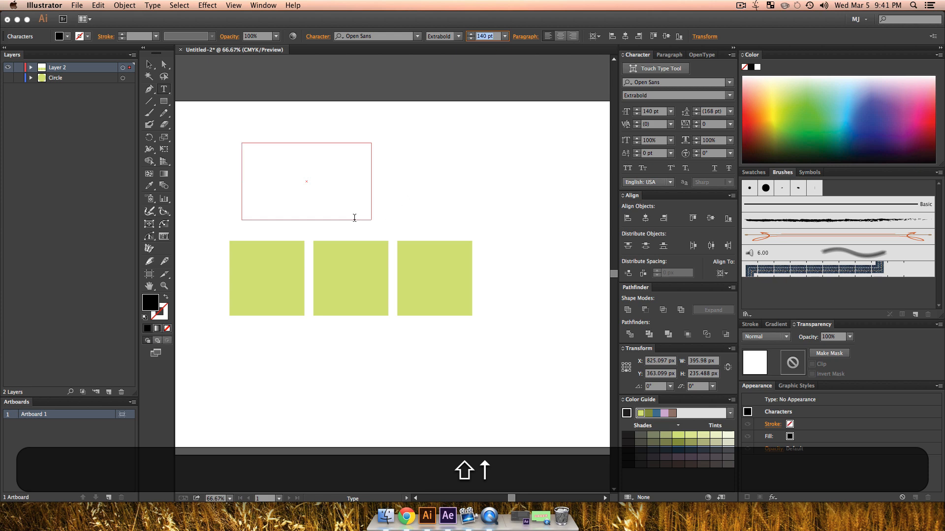
click(304, 185)
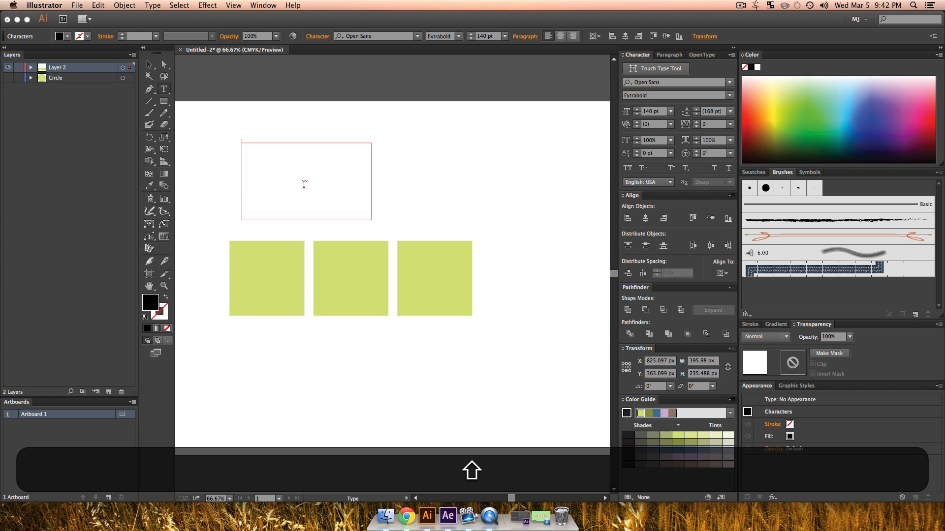
text(AB)
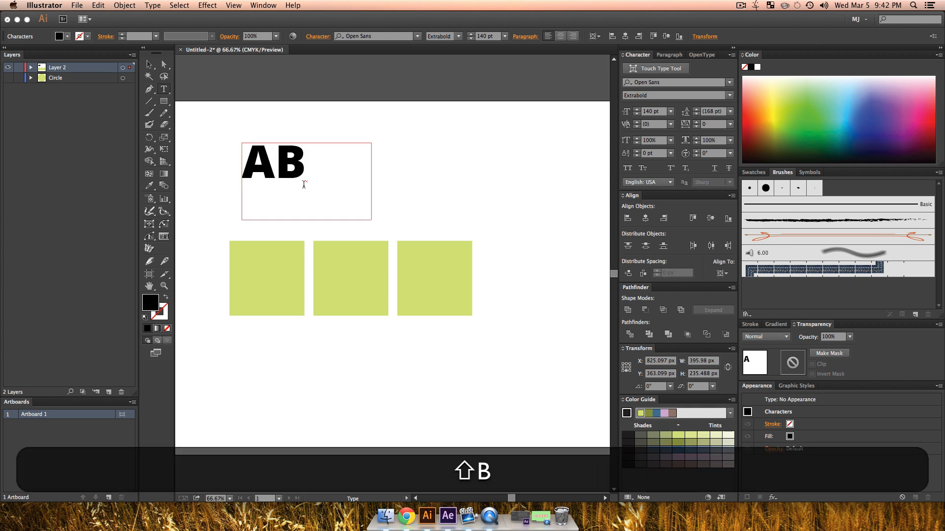
key(shift+BackSpace)
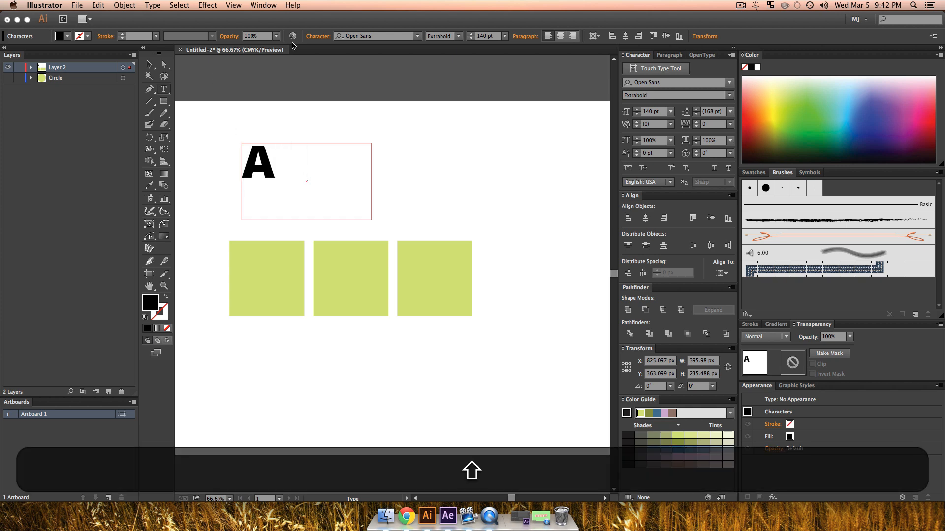
click(149, 67)
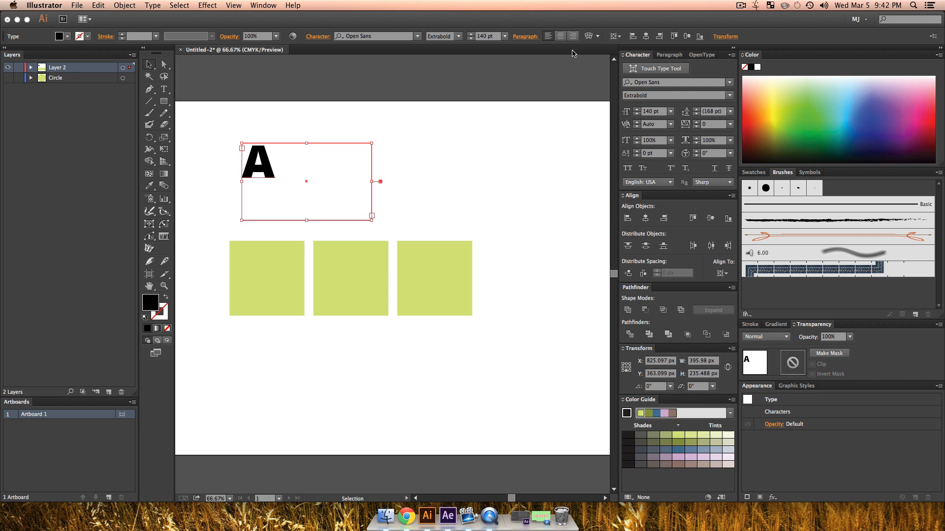
Step: Centre-align the letter A in its frame and enlarge it to 180 pt
click(559, 38)
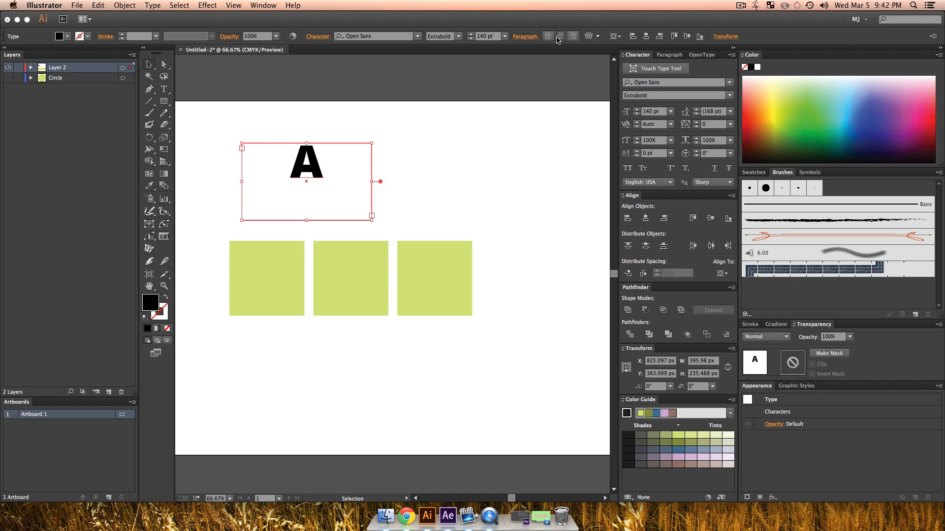
click(491, 38)
key(shift+Up)
key(shift+Up)
key(shift+Up)
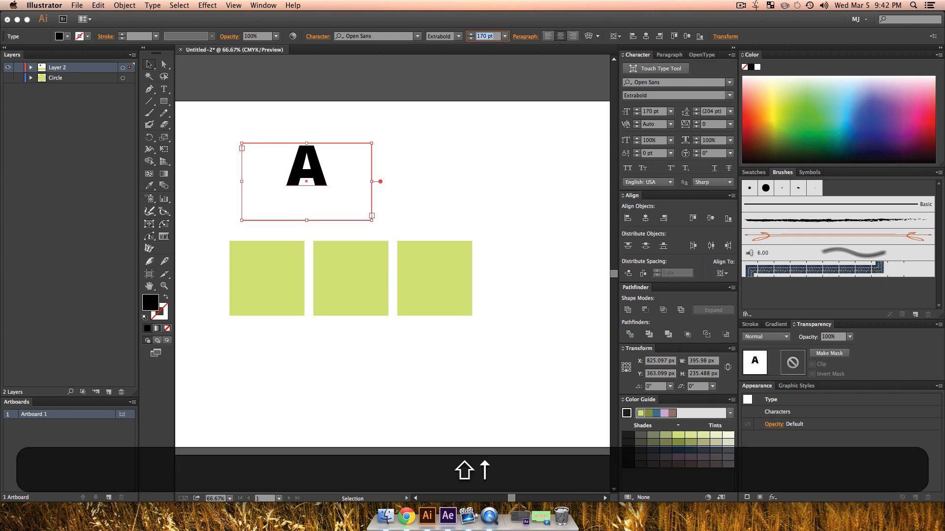
key(shift+Up)
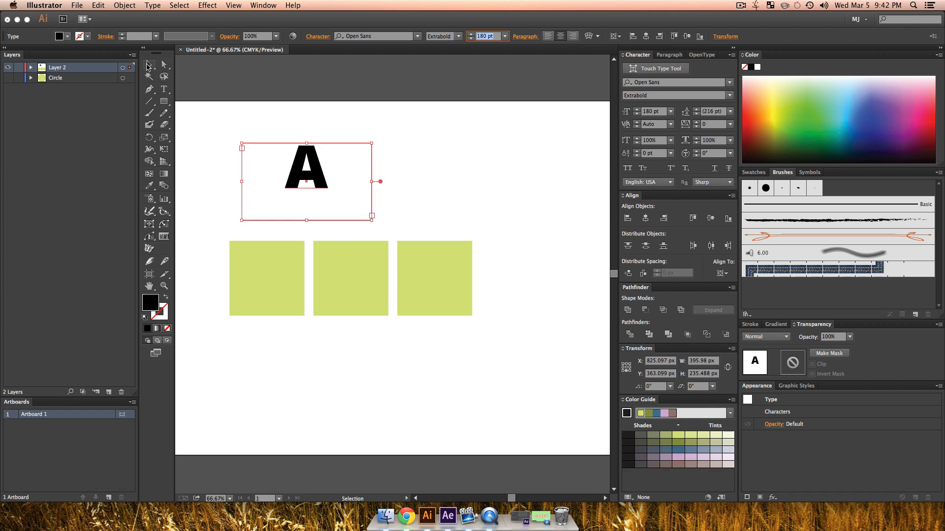
Step: Centre the letter A on the leftmost square and fit its text frame to the square's sides and lower edge
drag(321, 173, 282, 276)
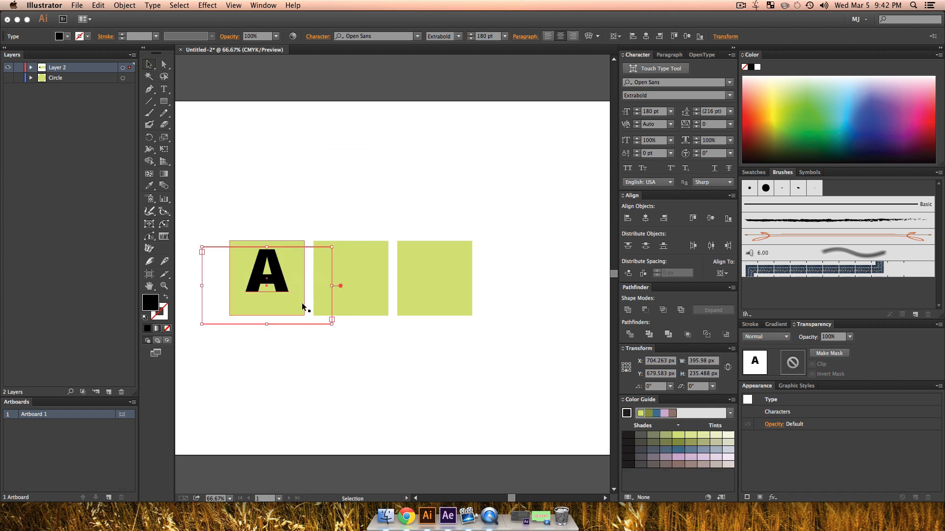
drag(324, 315, 329, 323)
key(super+z)
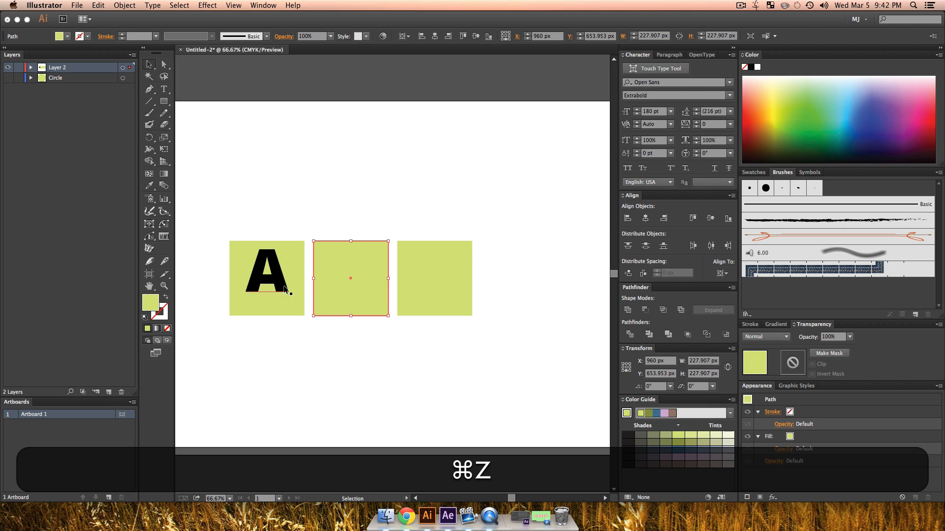
super+click(323, 271)
drag(334, 287, 304, 286)
drag(268, 323, 266, 316)
drag(281, 277, 281, 283)
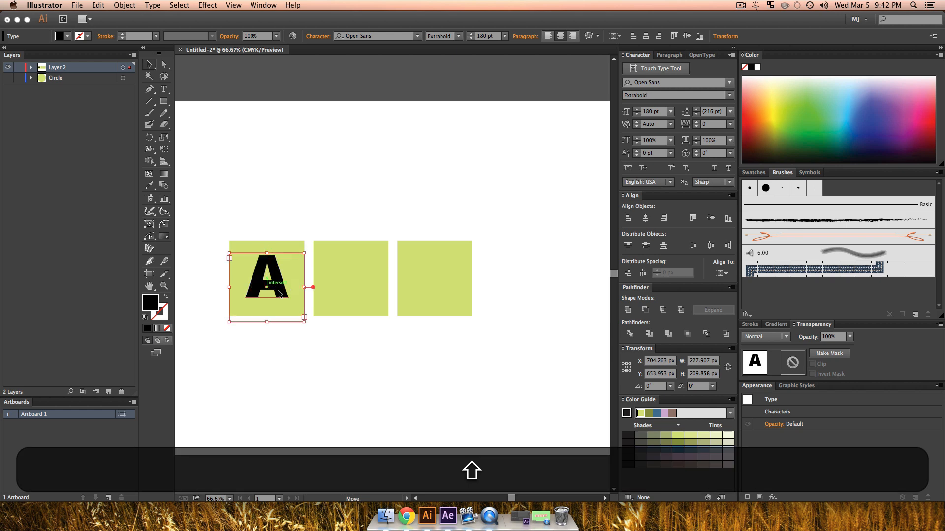
drag(266, 322, 265, 317)
click(274, 348)
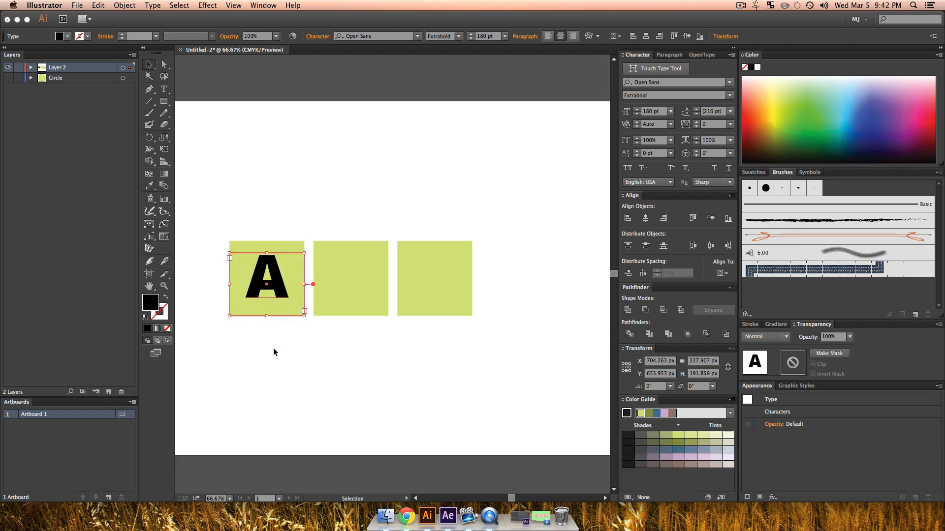
Step: Try an orange fill on the letter A
double_click(282, 282)
double_click(265, 281)
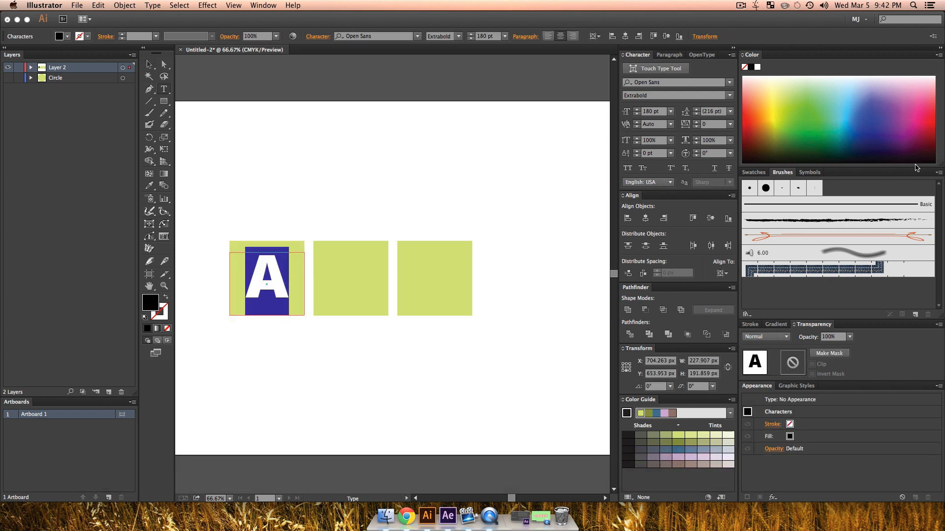
click(792, 106)
drag(794, 103, 760, 110)
click(149, 64)
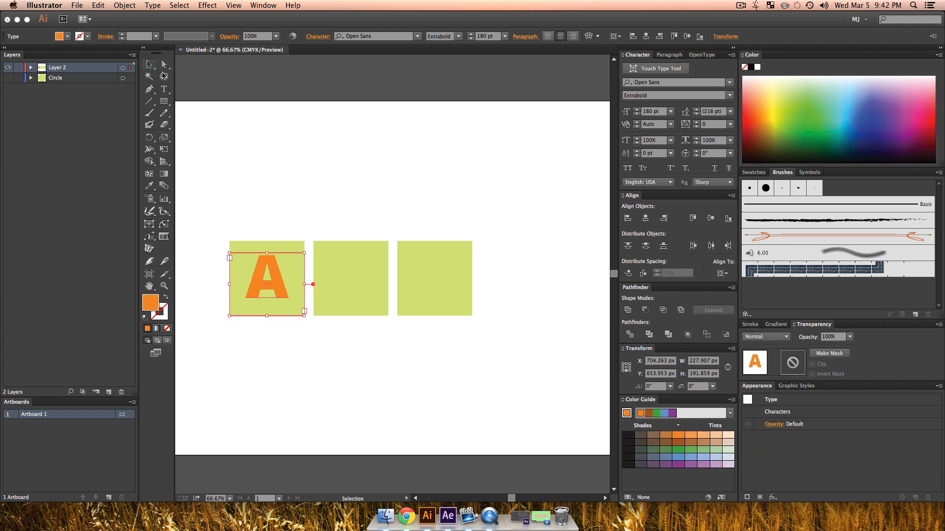
click(341, 215)
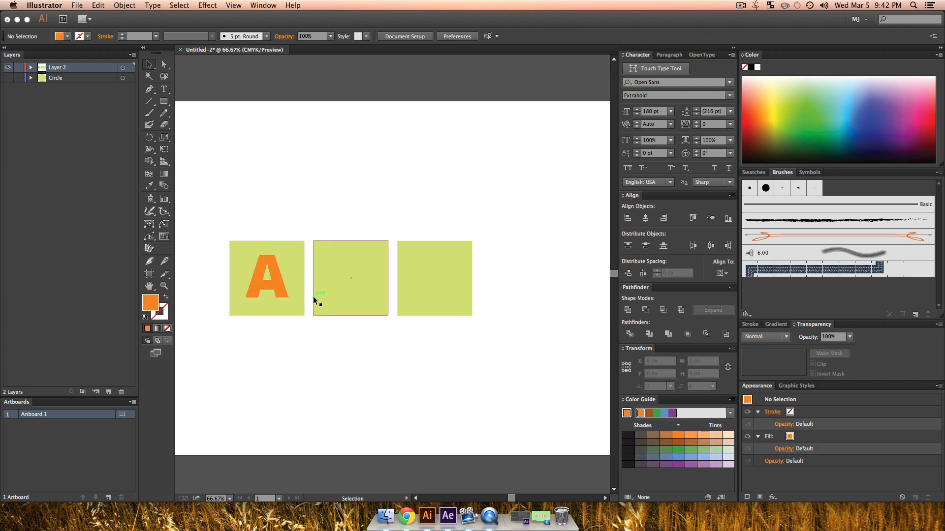
Step: Change the fill of the letter A to white
click(279, 284)
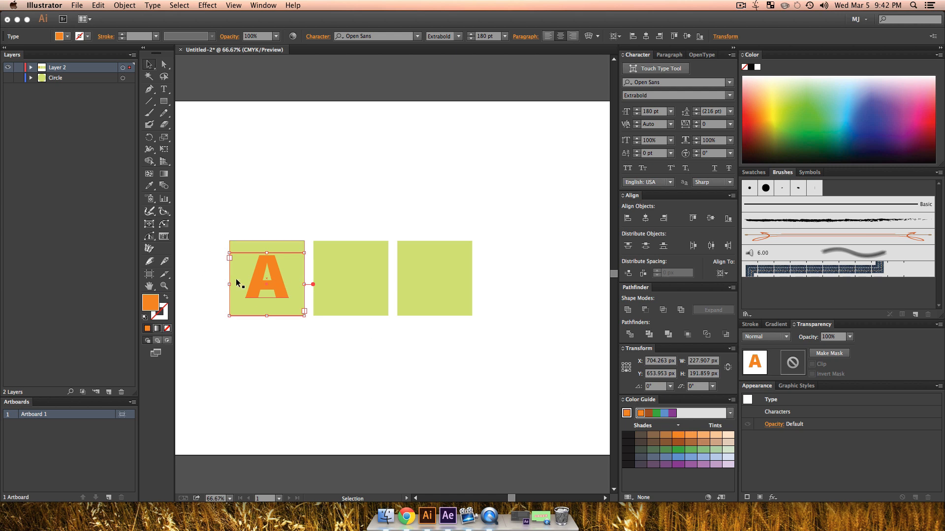
click(728, 435)
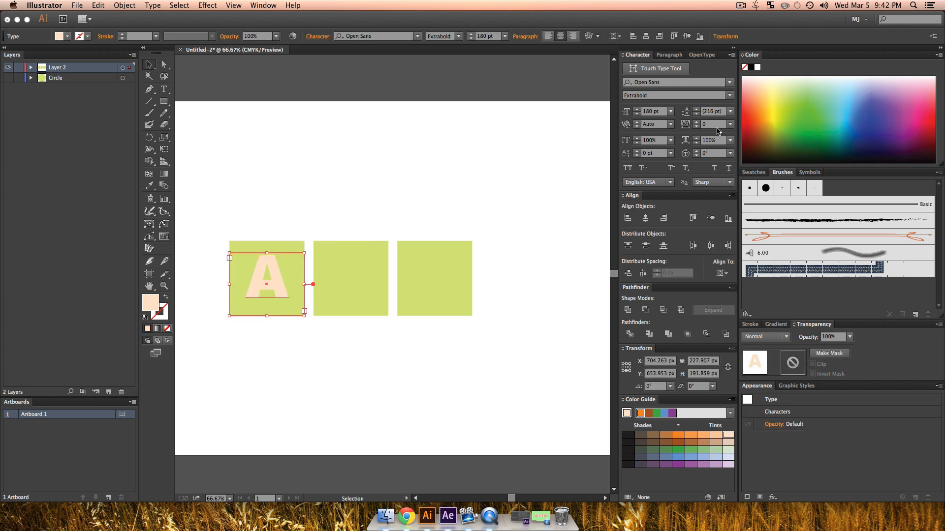
mouse_move(745, 94)
mouse_down()
mouse_move(757, 77)
mouse_move(744, 77)
mouse_up()
key(v)
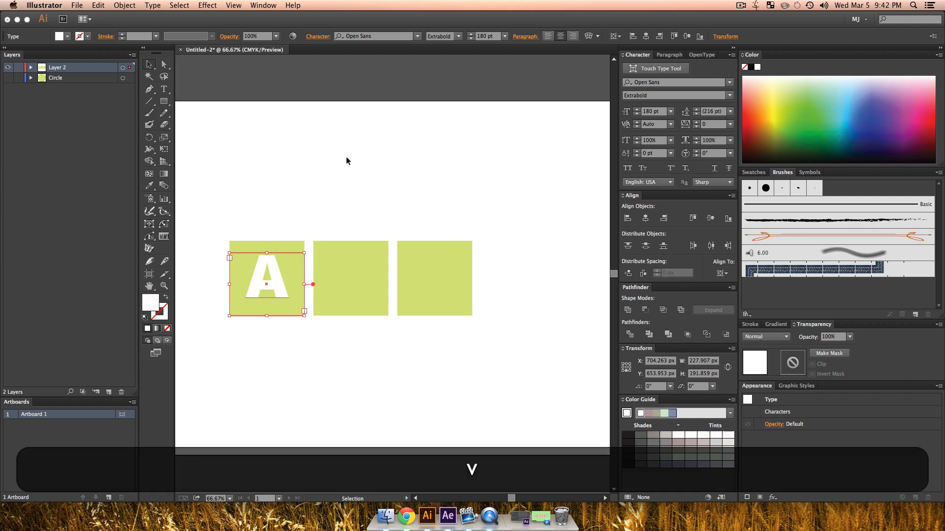
Step: Duplicate the white A onto the middle and rightmost squares, keeping the copies aligned horizontally
click(274, 241)
click(270, 279)
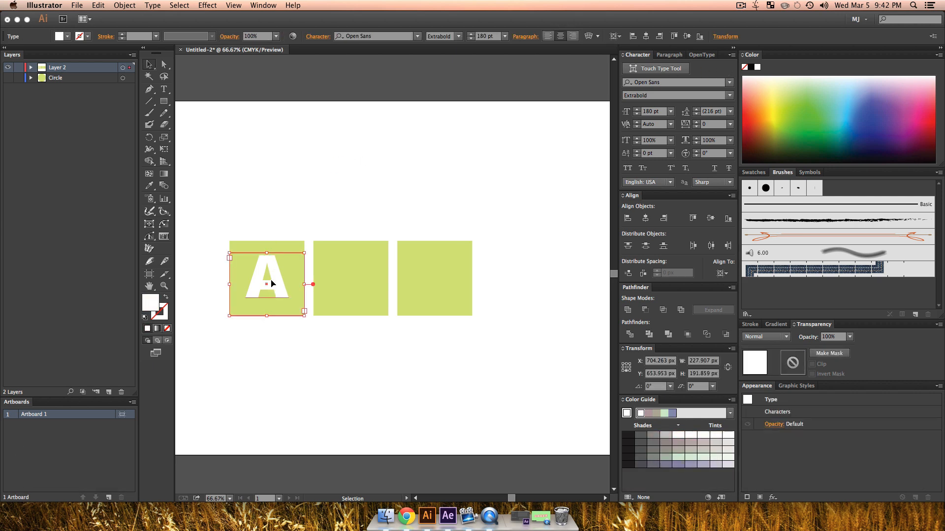
drag(271, 284, 434, 287)
Step: Change the middle square's letter to B and the rightmost square's letter to C
double_click(342, 275)
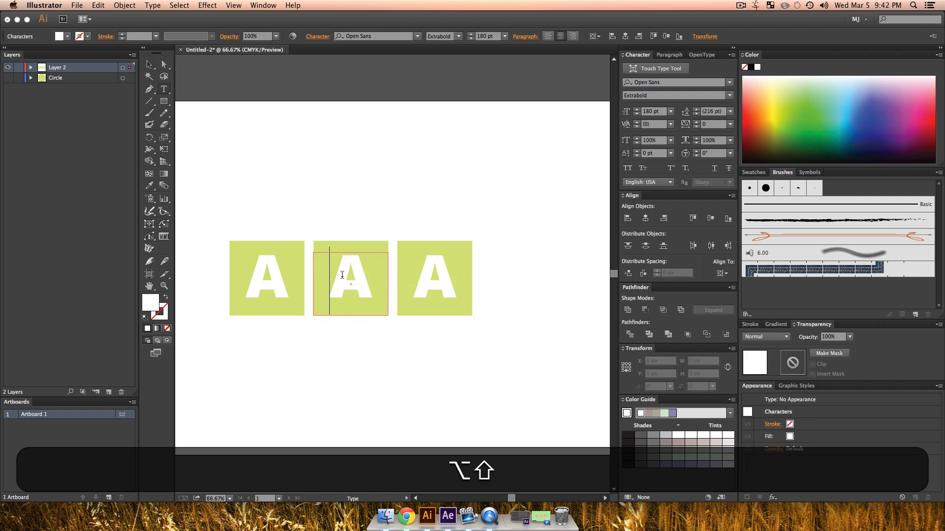
double_click(342, 275)
text(B)
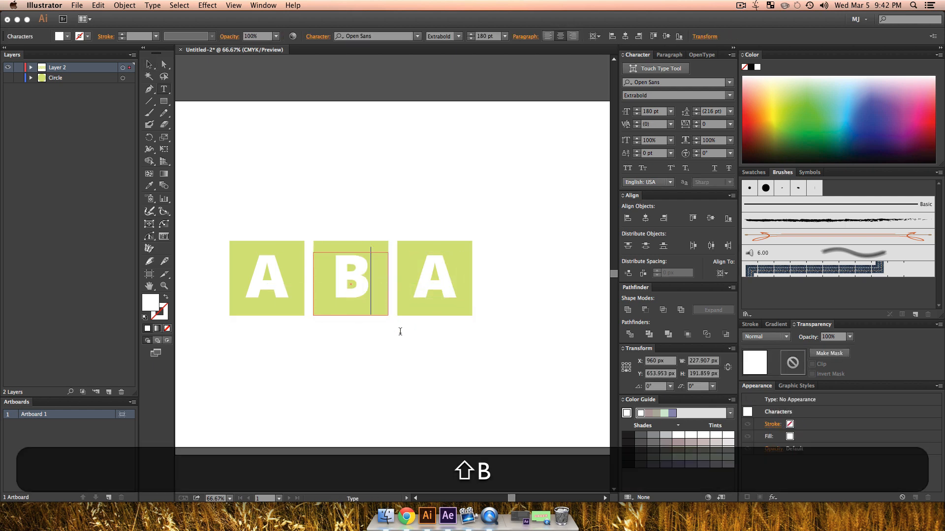
double_click(423, 278)
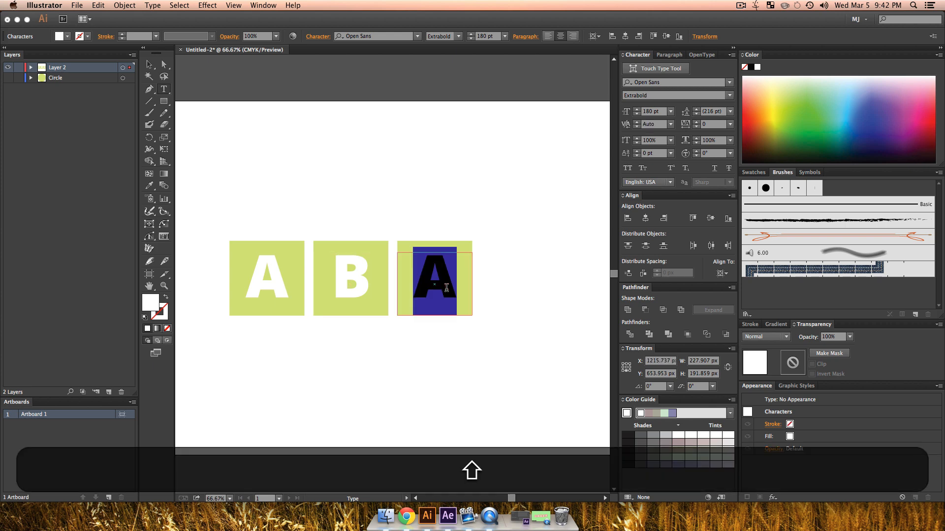
text(C)
click(149, 65)
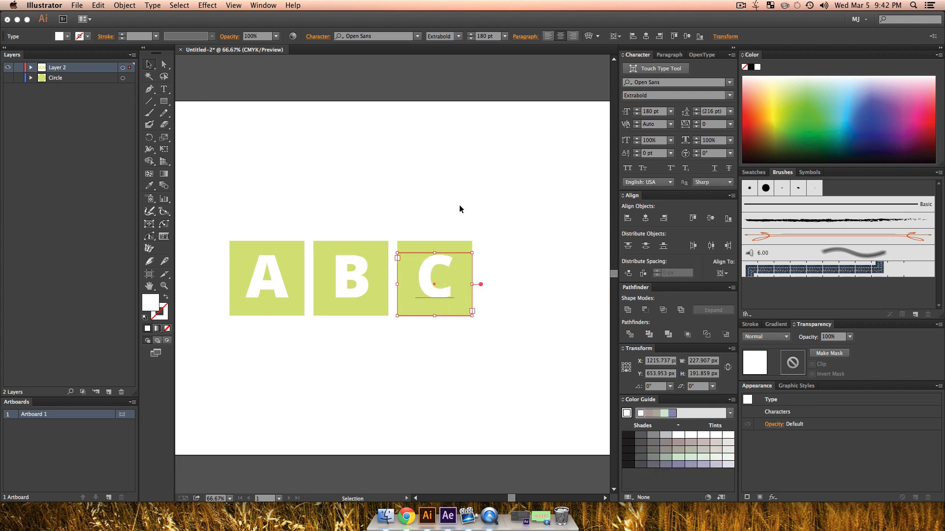
click(459, 209)
Step: Rename Layer 2, which holds the lettered tiles, to 1
double_click(60, 69)
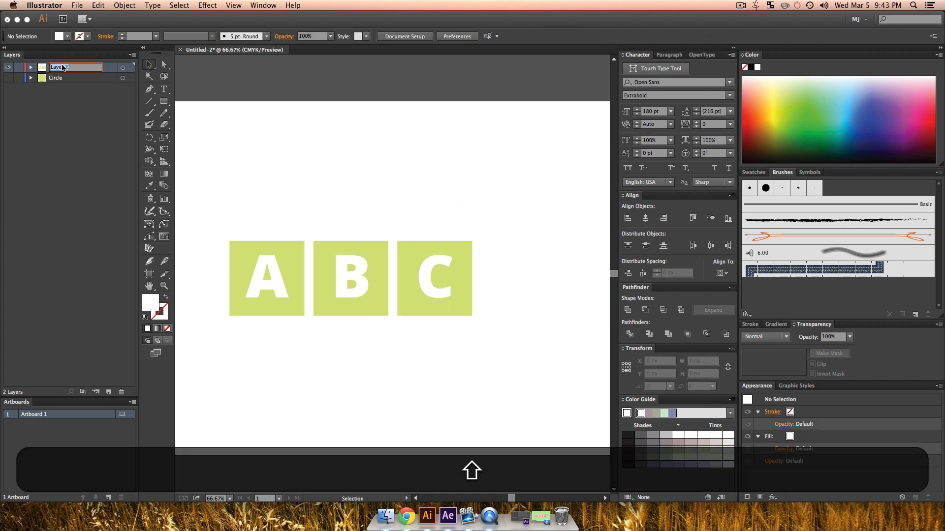
text(I)
click(262, 139)
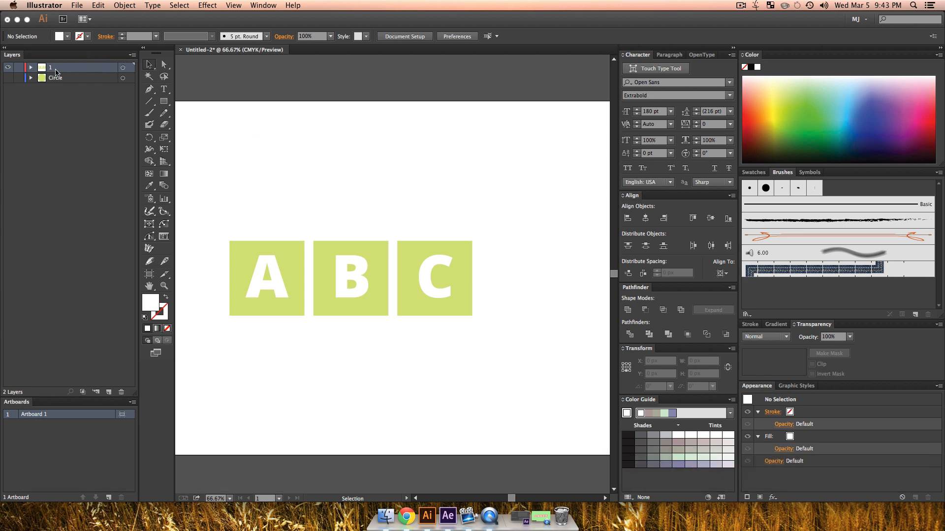
Step: Duplicate layer 1, hide the original and rename the copy as 2
click(132, 56)
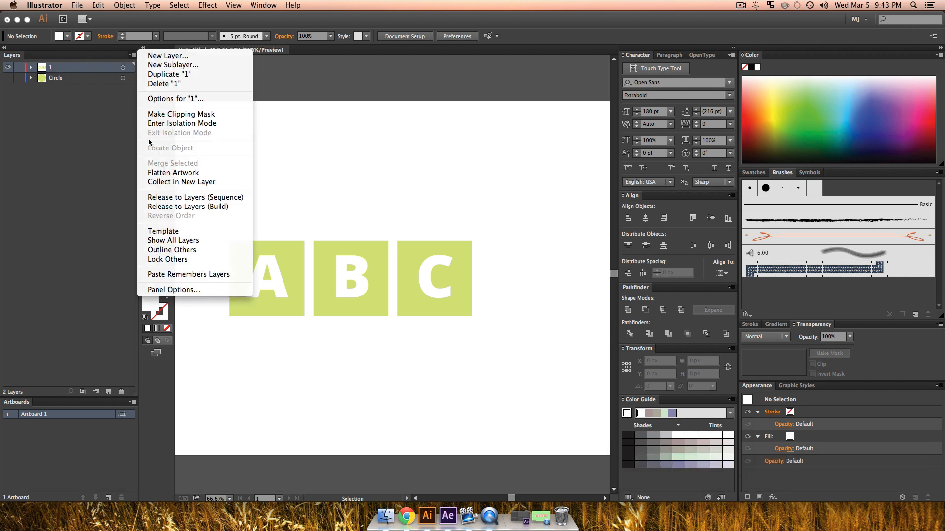
click(169, 75)
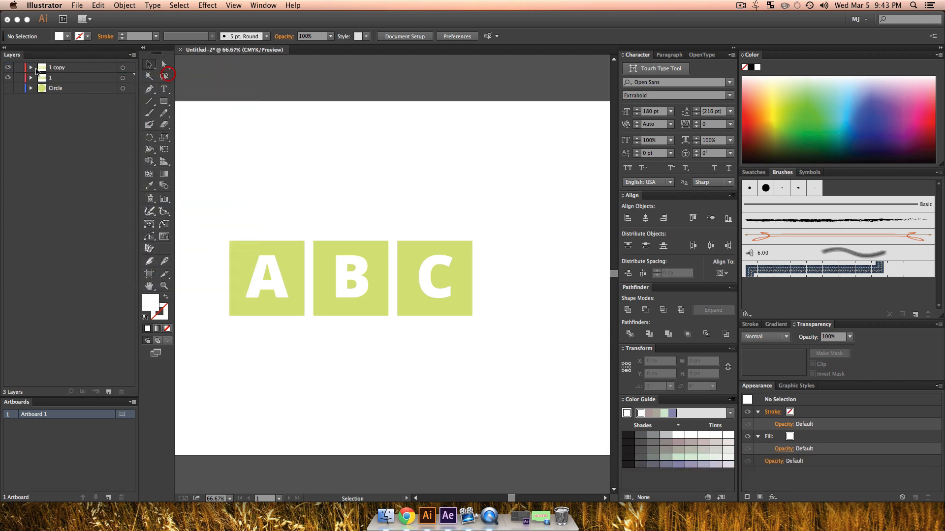
double_click(59, 70)
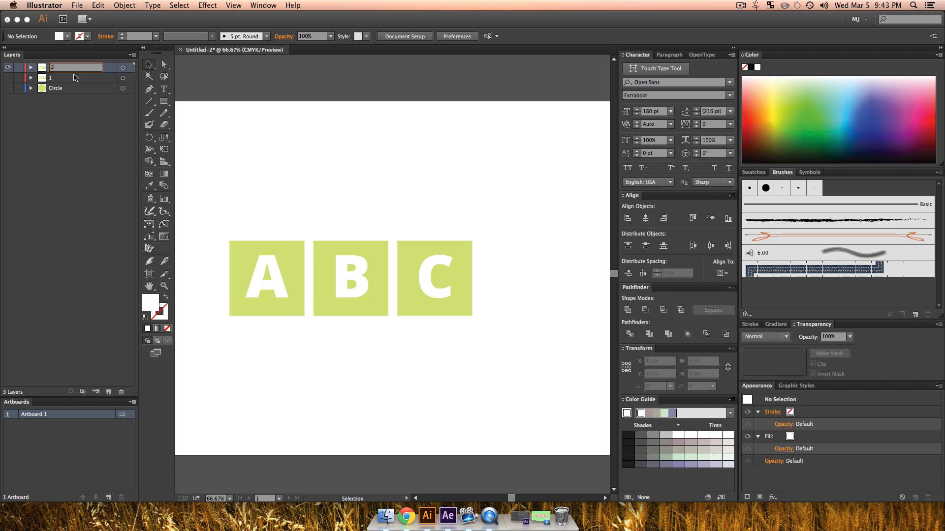
text(2)
key(Return)
Step: Fill the three squares on layer 2 with yellow and deselect them
drag(242, 206, 442, 241)
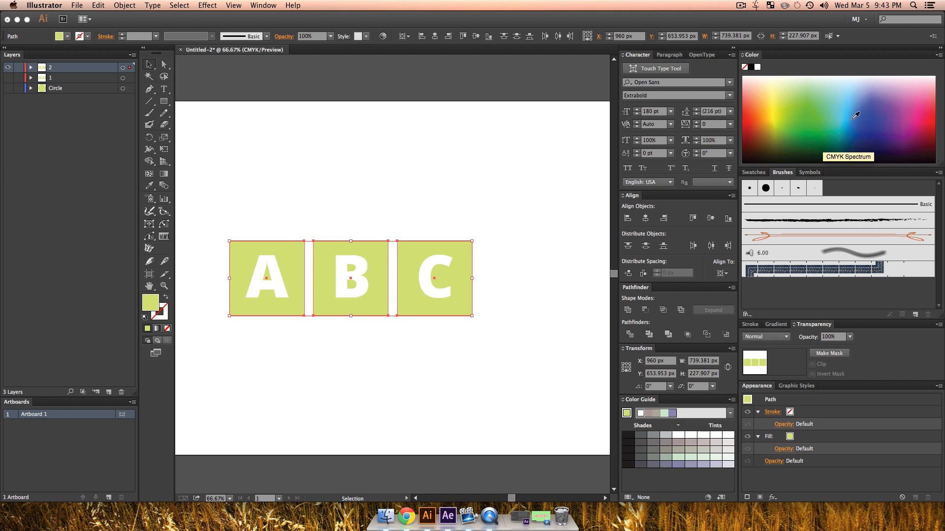
drag(855, 115, 773, 102)
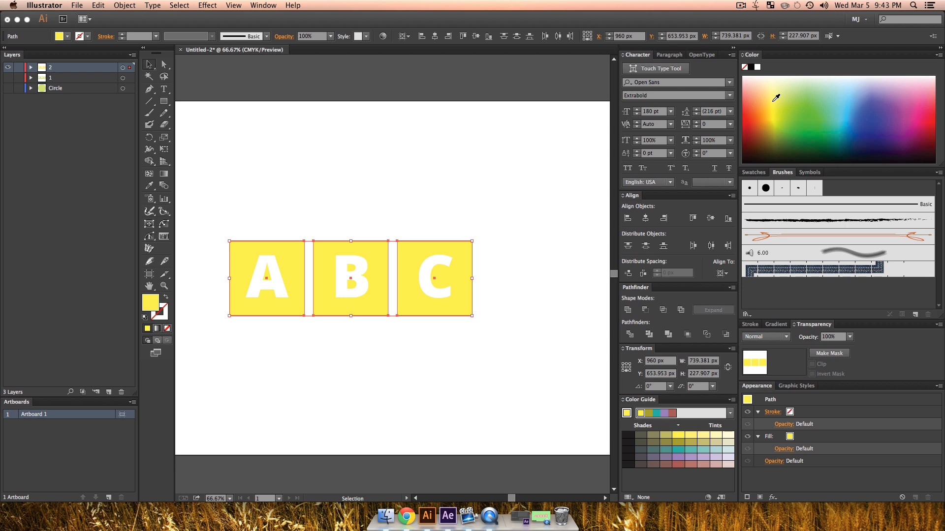
click(331, 166)
Step: Fill the letters A, B and C on layer 2 with orange and deselect them
click(280, 286)
shift+click(346, 284)
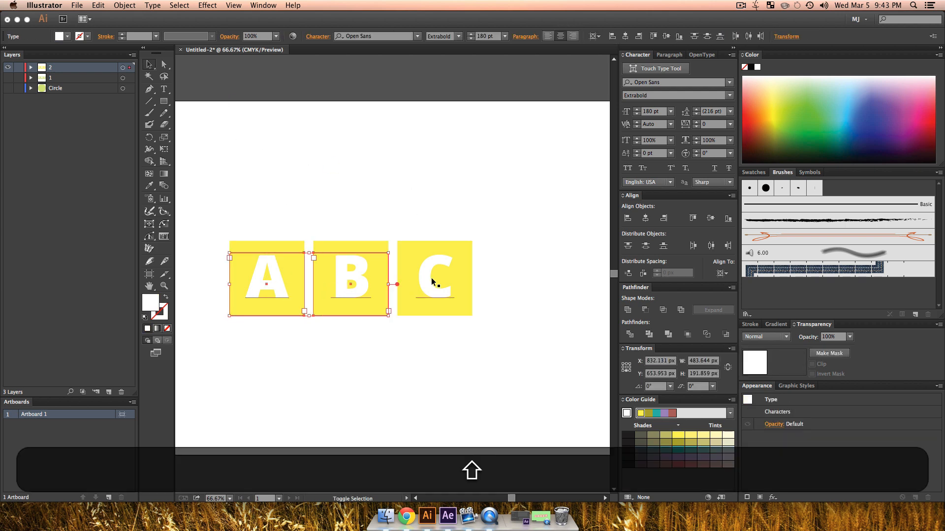
shift+click(429, 277)
drag(817, 106, 756, 108)
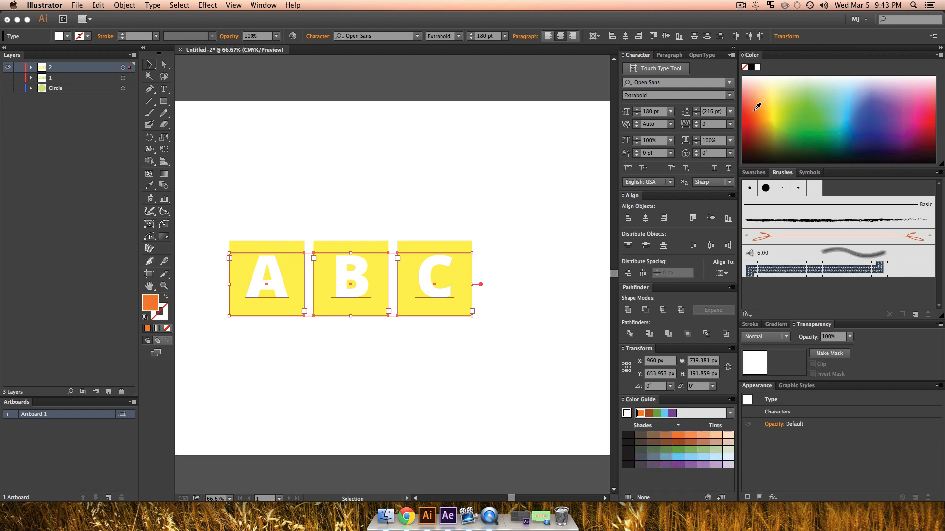
click(231, 154)
Step: Change the letters A, B and C on layer 2 to D, O and G and deselect them
double_click(271, 282)
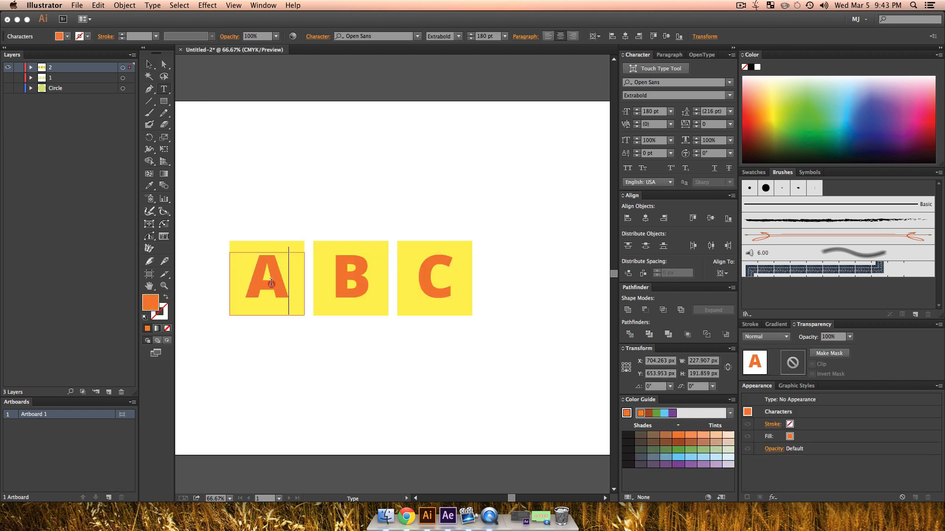
text(D)
double_click(366, 279)
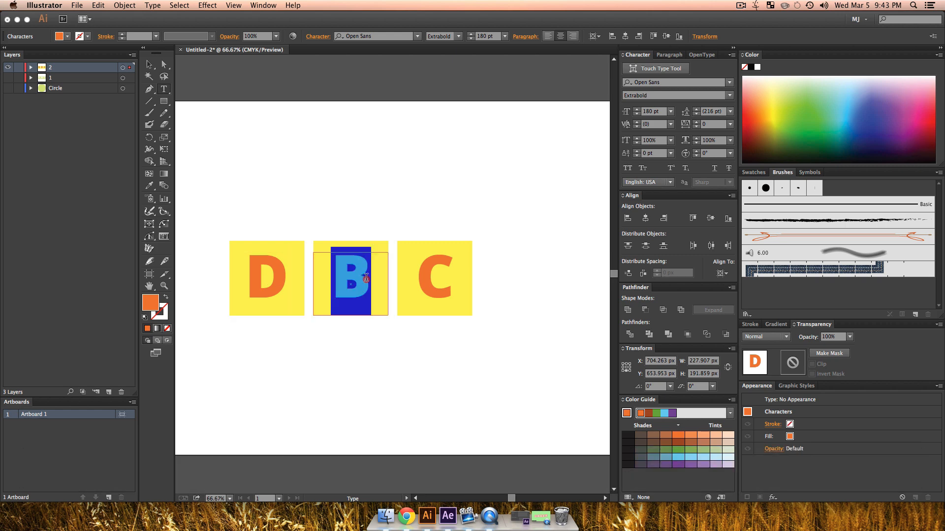
text(O)
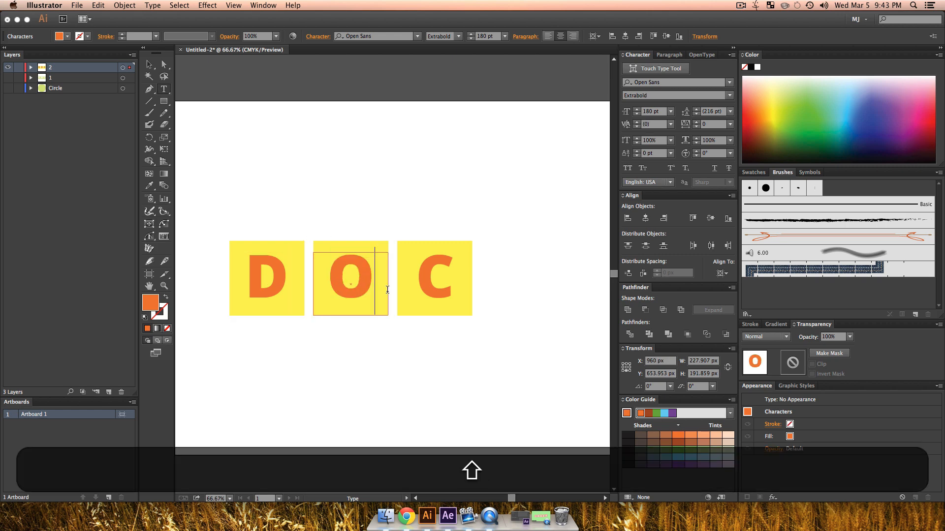
double_click(421, 284)
text(G)
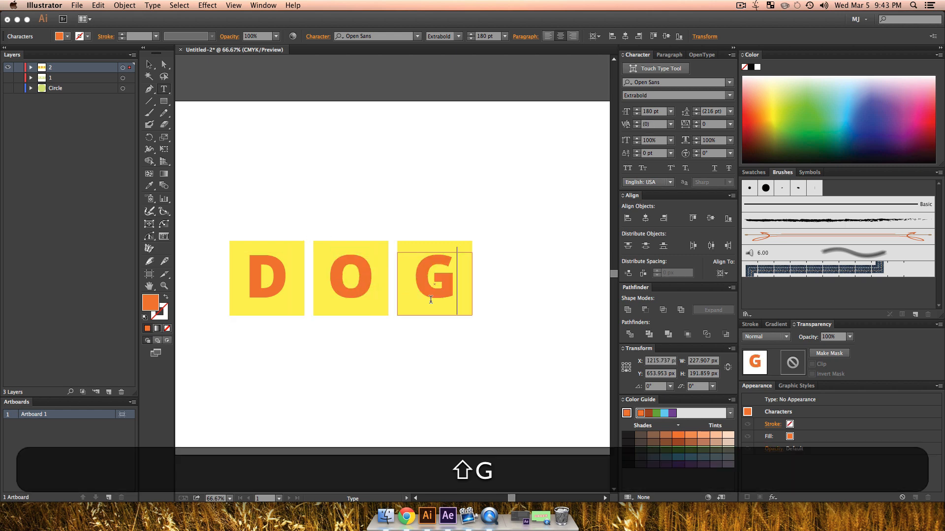
key(Escape)
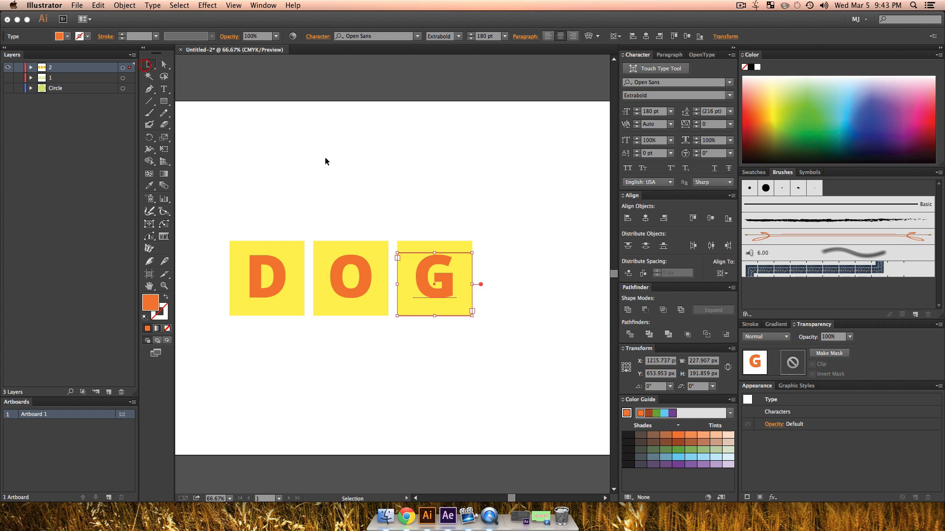
click(324, 161)
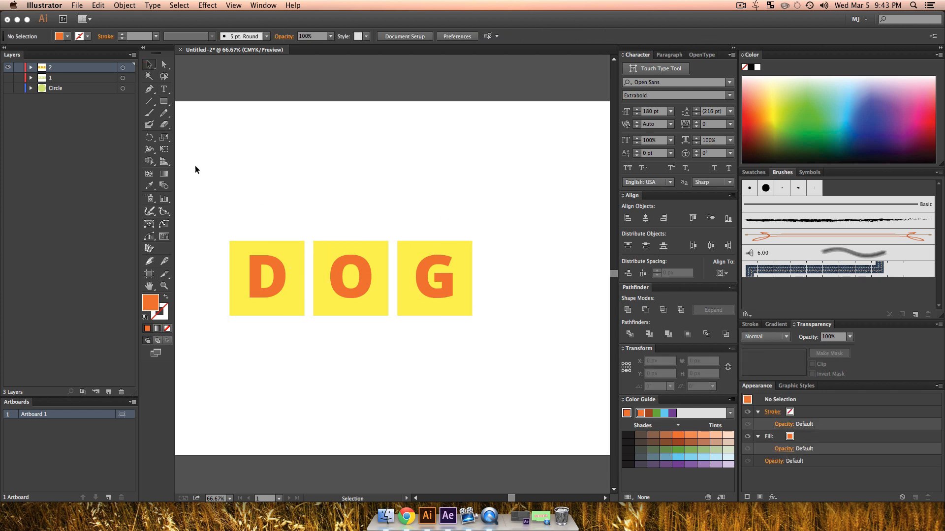
Step: Duplicate layer 2, hide the original and rename the copy as 3
click(132, 55)
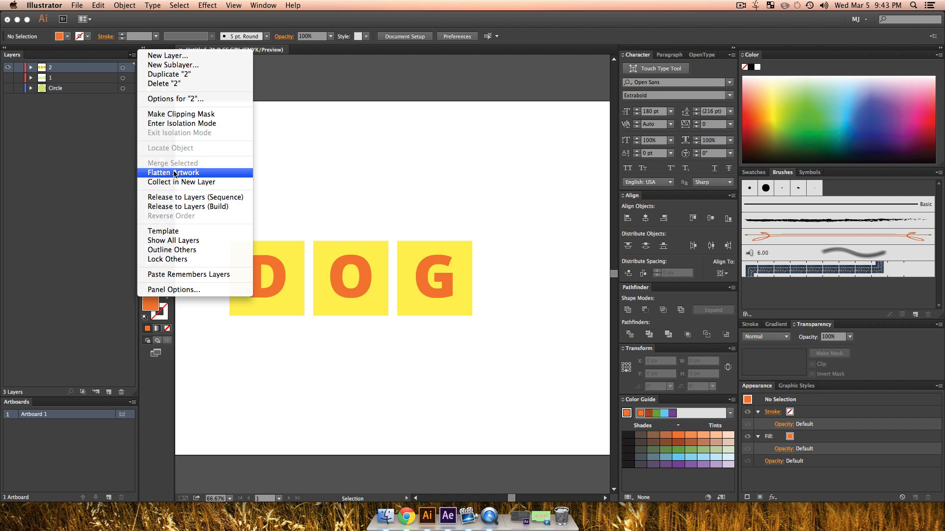
click(164, 75)
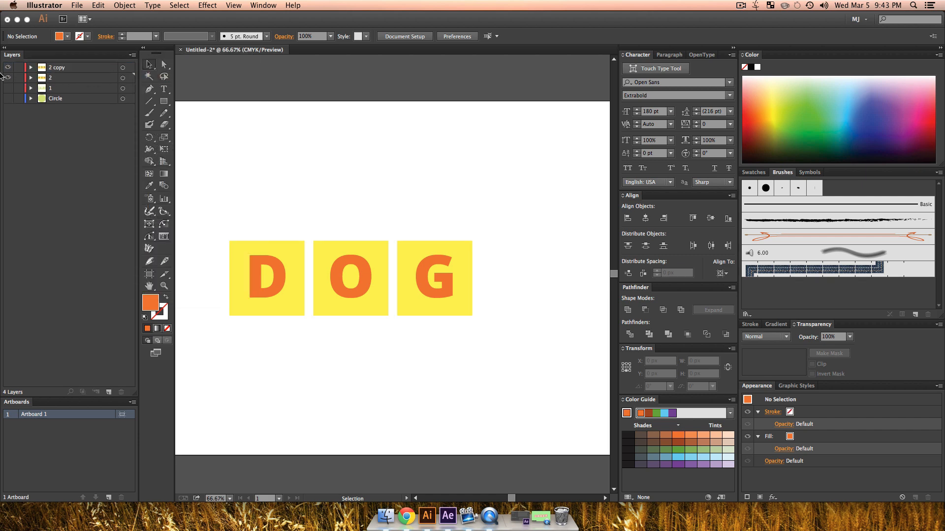
double_click(68, 68)
text(3)
click(128, 170)
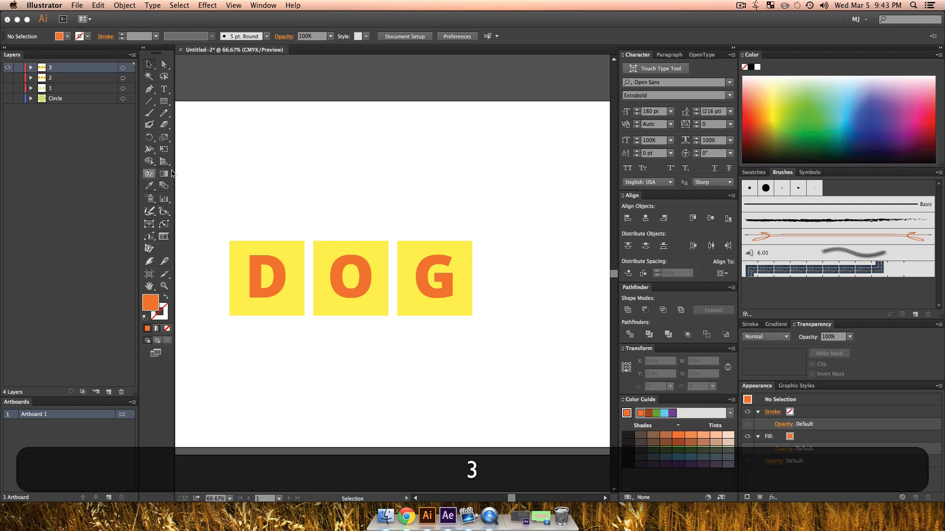
Step: Fill the three squares on layer 3 with light blue and deselect them
drag(245, 222, 415, 244)
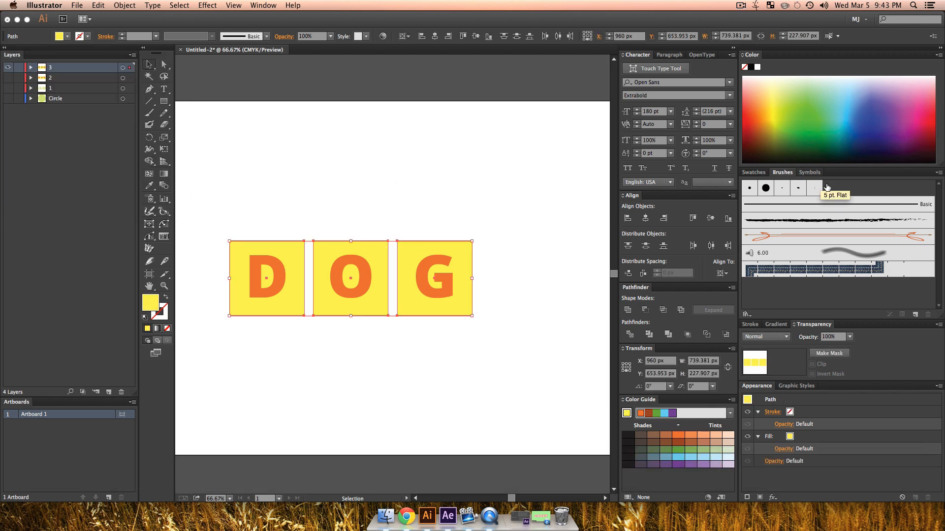
drag(825, 105, 850, 103)
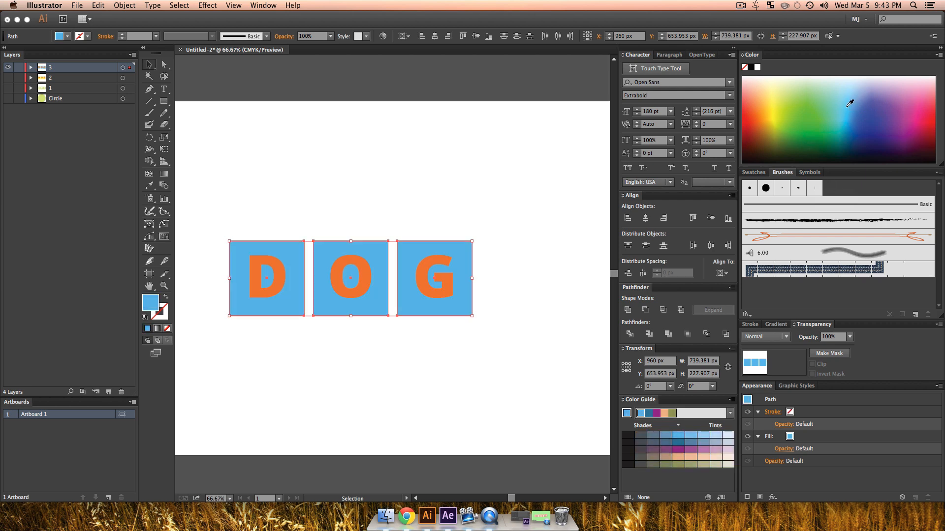
click(474, 382)
Step: Fill the letters D, O and G on layer 3 with pale green and deselect them
click(445, 274)
shift+click(369, 281)
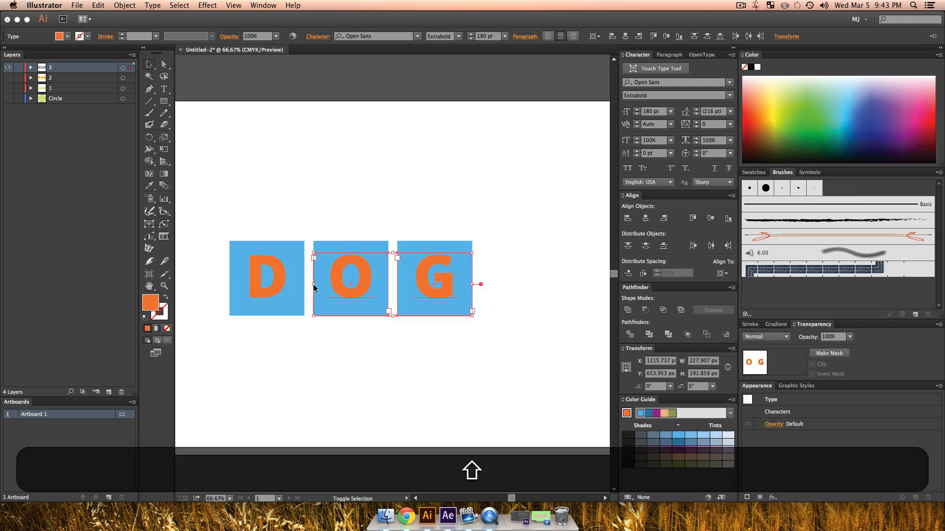
shift+click(258, 287)
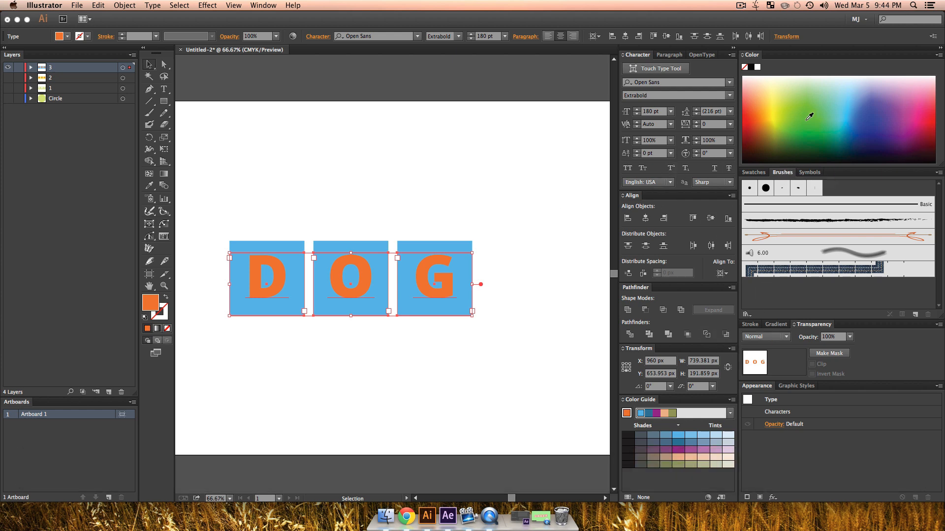
click(787, 97)
click(796, 99)
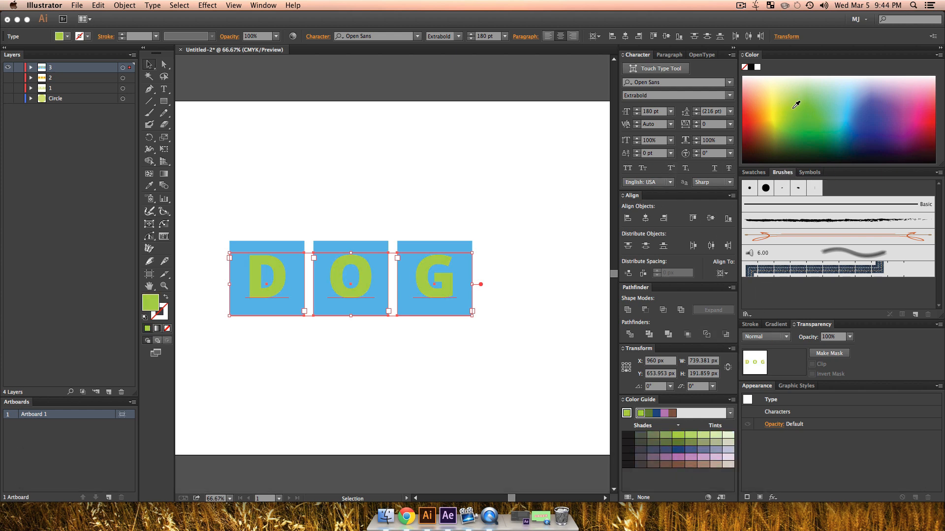
click(786, 123)
click(823, 91)
click(819, 92)
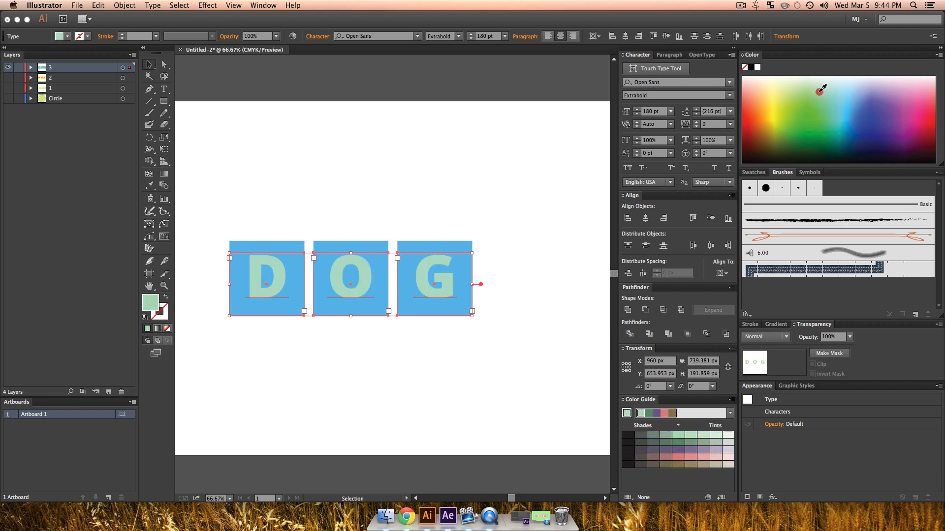
click(816, 89)
click(822, 88)
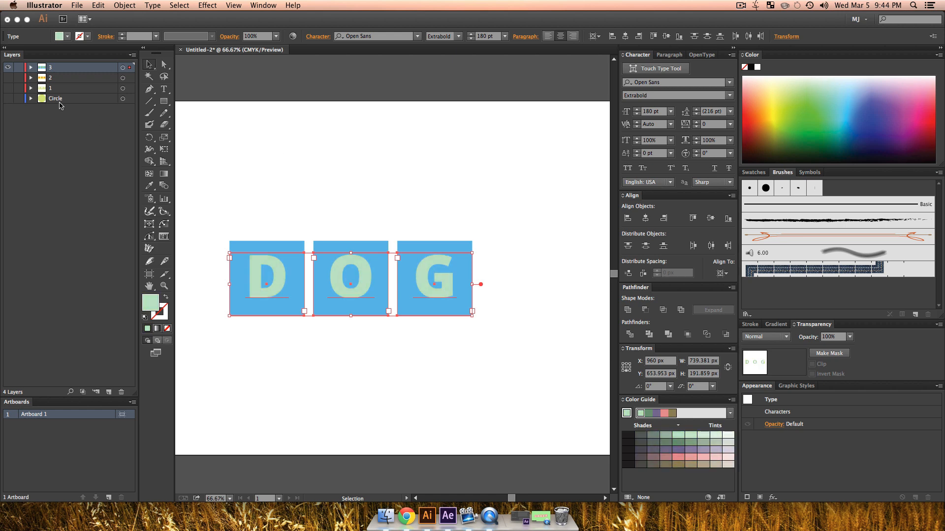
click(293, 165)
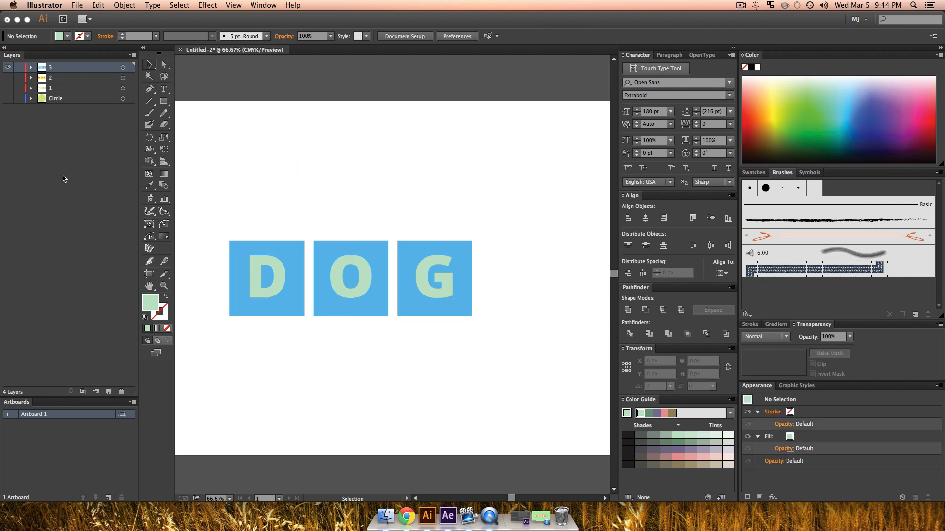
Step: Add nine empty layers above layer 3
double_click(109, 392)
click(108, 392)
click(109, 392)
click(109, 392)
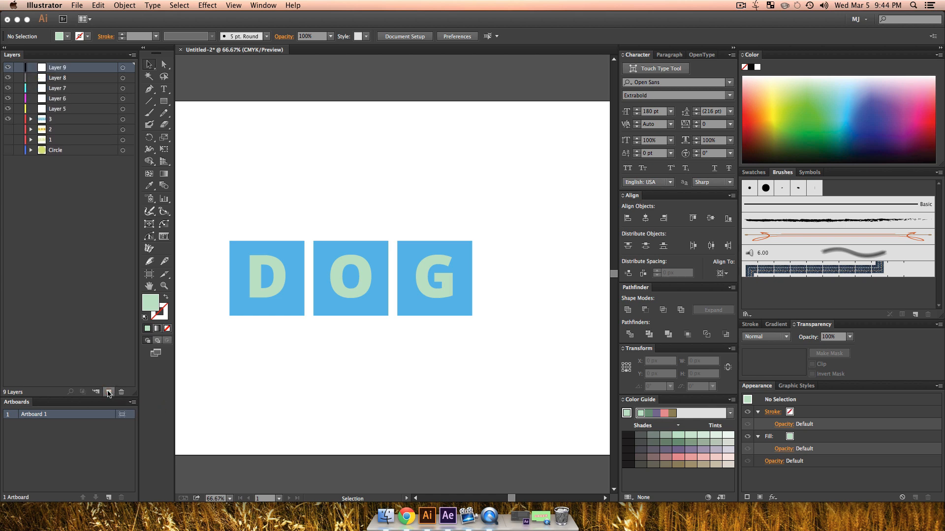
click(108, 392)
click(109, 392)
click(109, 392)
click(108, 392)
click(105, 275)
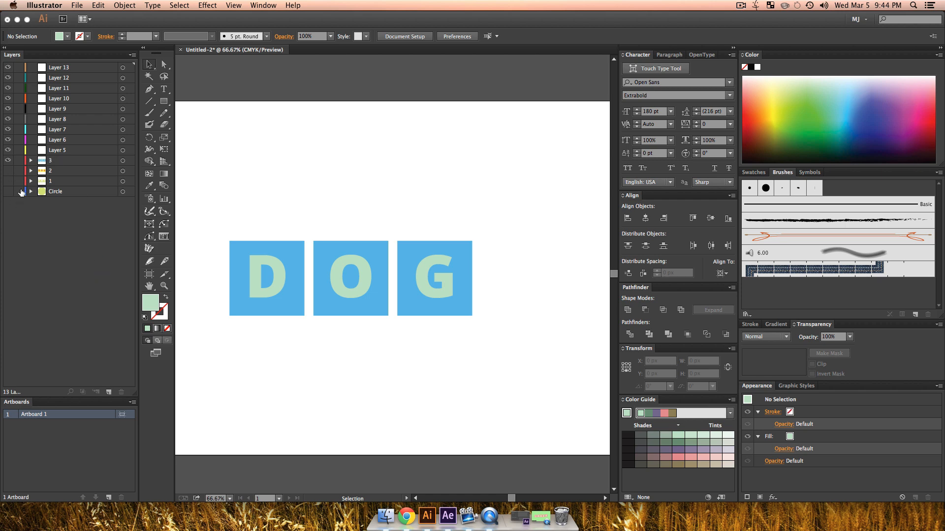
Step: Move the blue D tile, both square and letter, from layer 3 to Layer 13
click(65, 163)
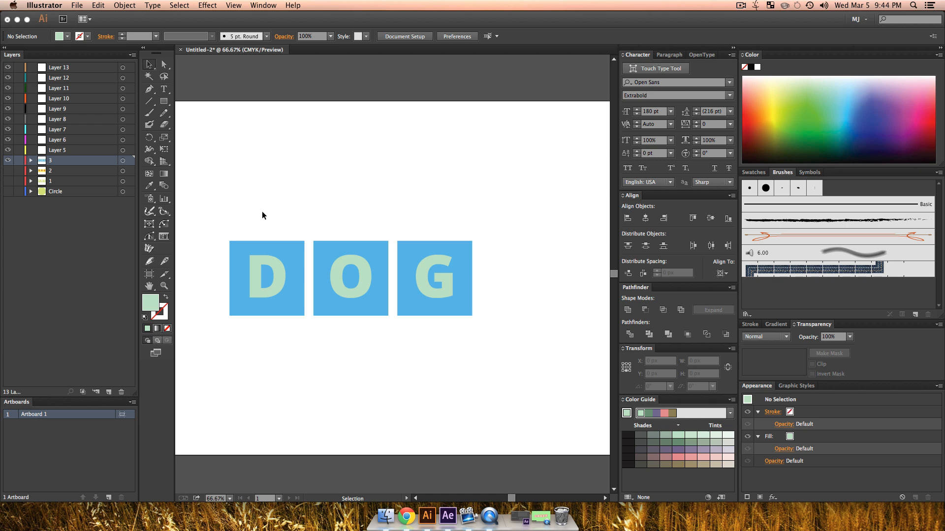
drag(267, 261, 268, 339)
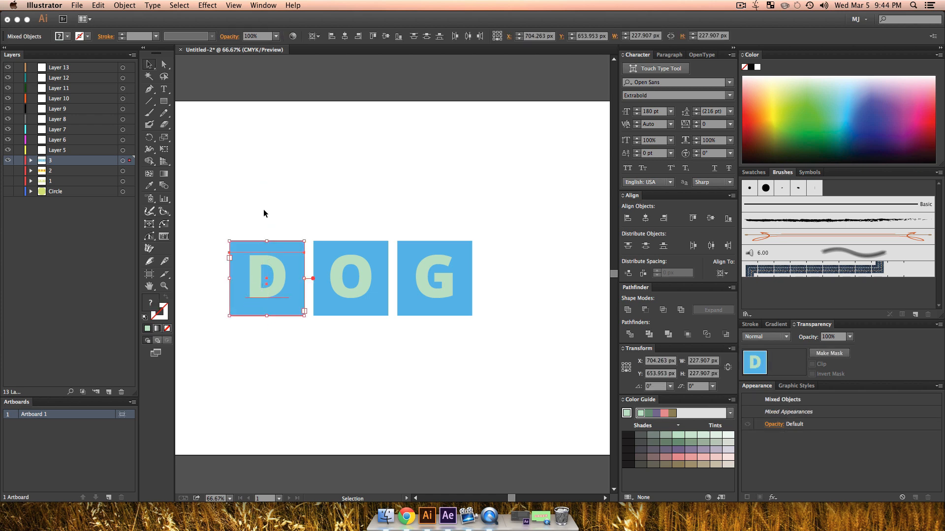
click(31, 162)
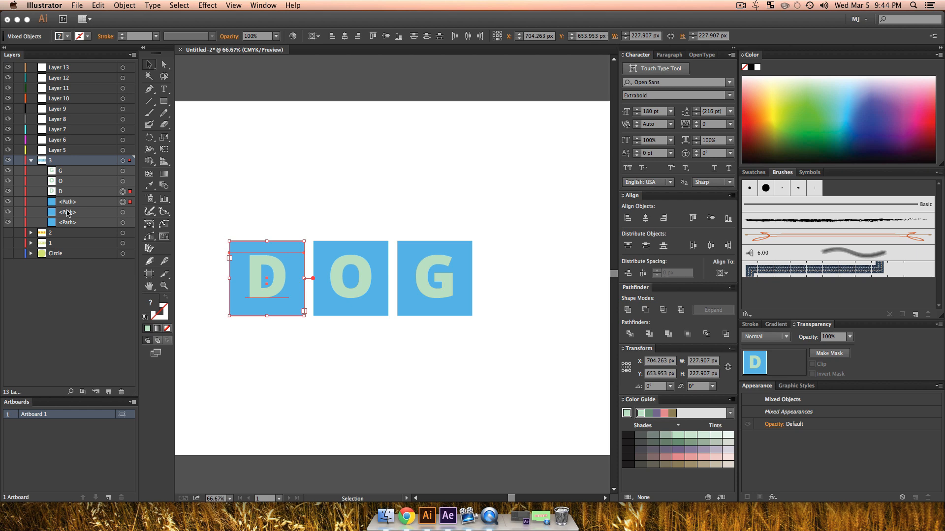
click(31, 160)
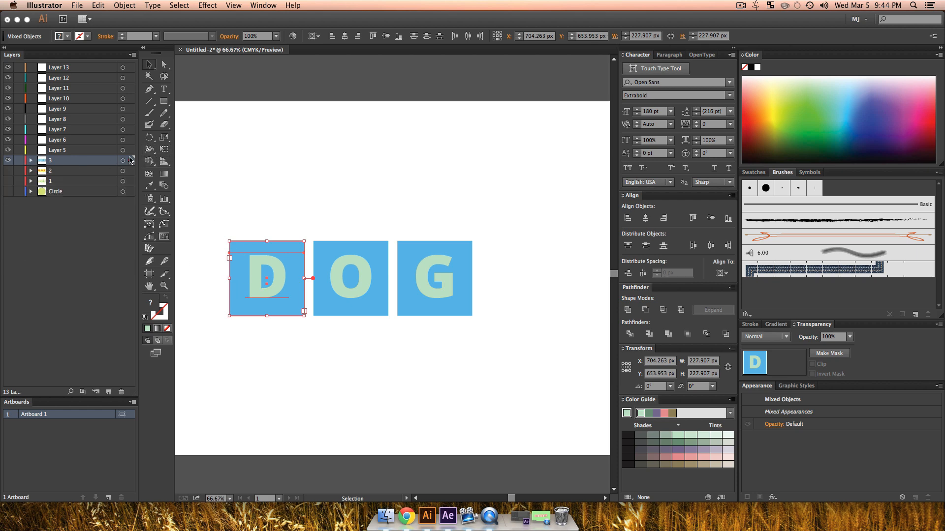
drag(129, 164, 126, 73)
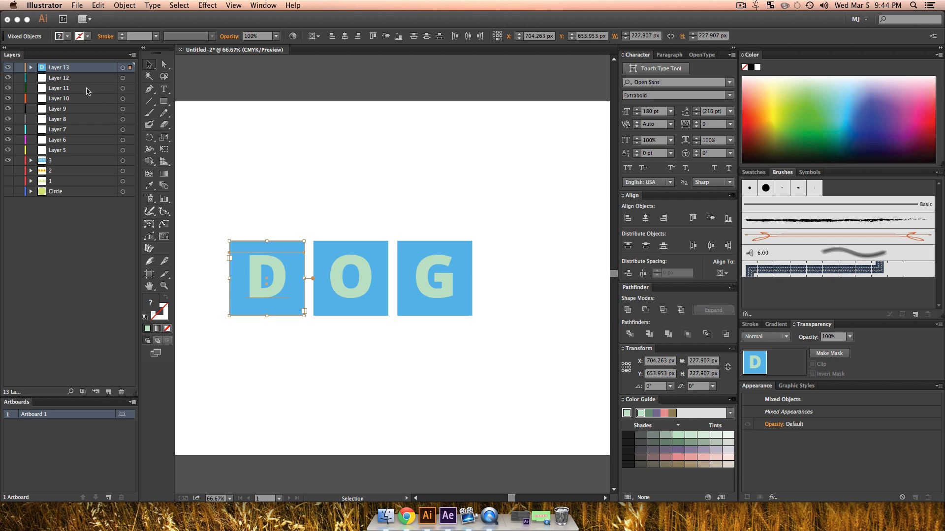
Step: Move the blue O tile from layer 3 to Layer 12 and the G tile to Layer 11
drag(338, 205, 348, 331)
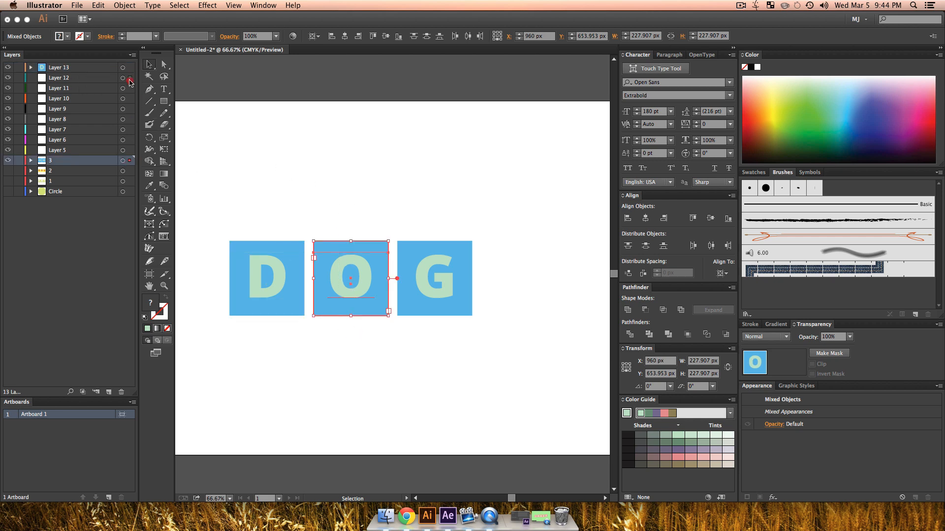
drag(130, 83, 129, 79)
drag(449, 165, 424, 344)
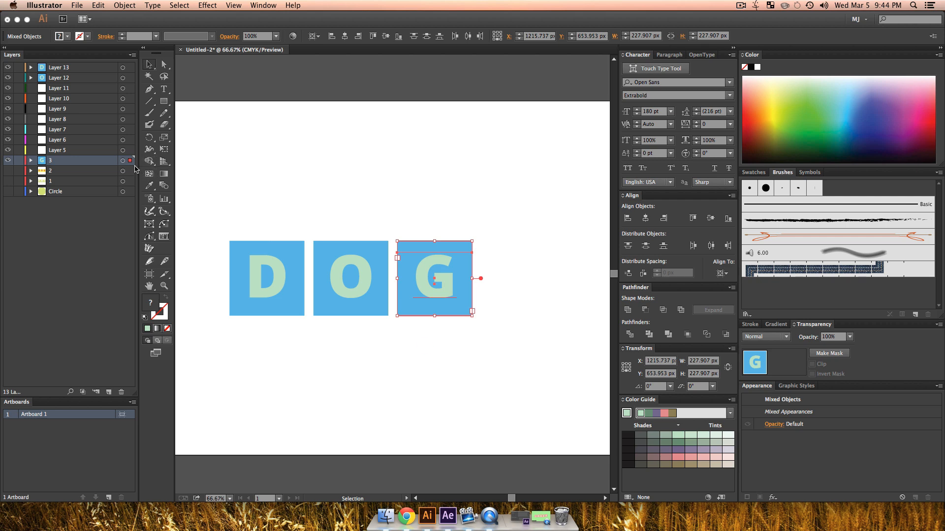
drag(129, 88, 130, 87)
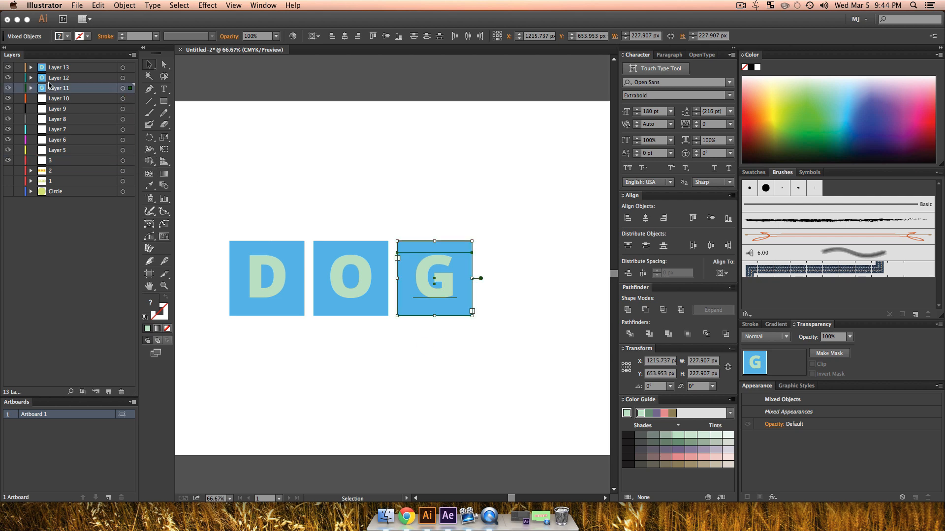
Step: Hide Layers 11, 12 and 13 and delete the emptied layer 3
click(7, 85)
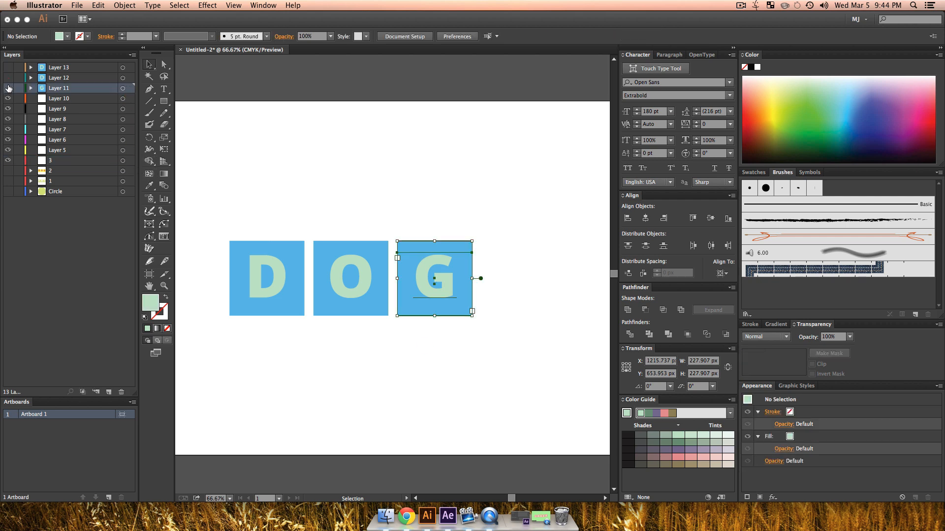
click(60, 165)
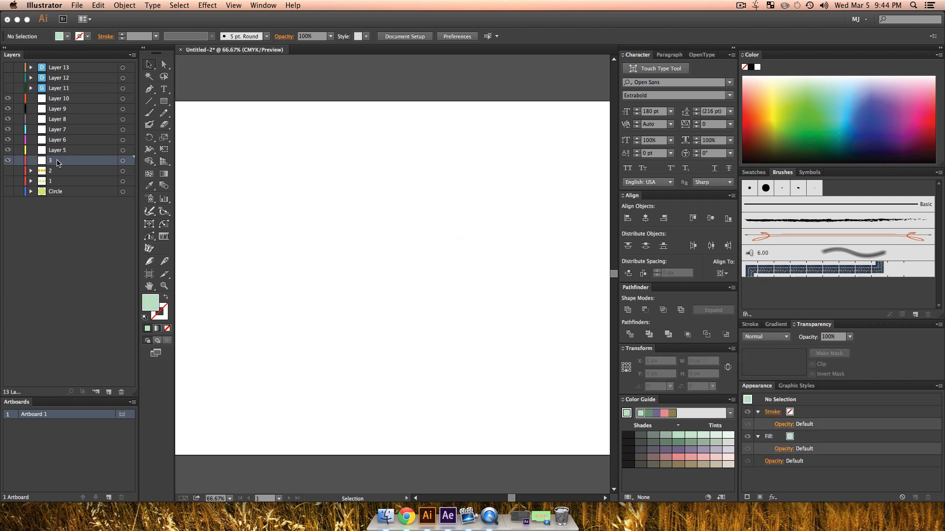
click(120, 392)
Step: Show layer 2 and change its letters D, O and G to C, A and T
click(7, 161)
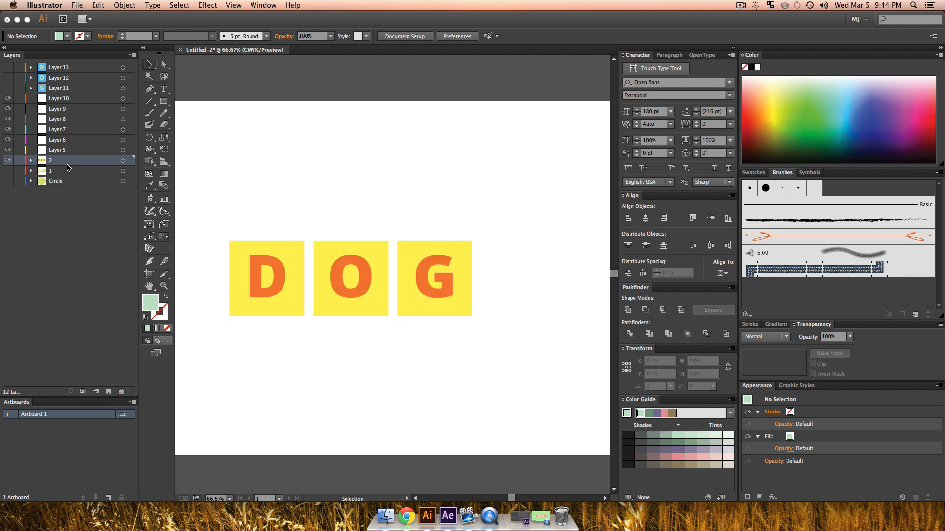
drag(275, 223, 449, 279)
click(267, 285)
double_click(252, 275)
text(C)
text(A)
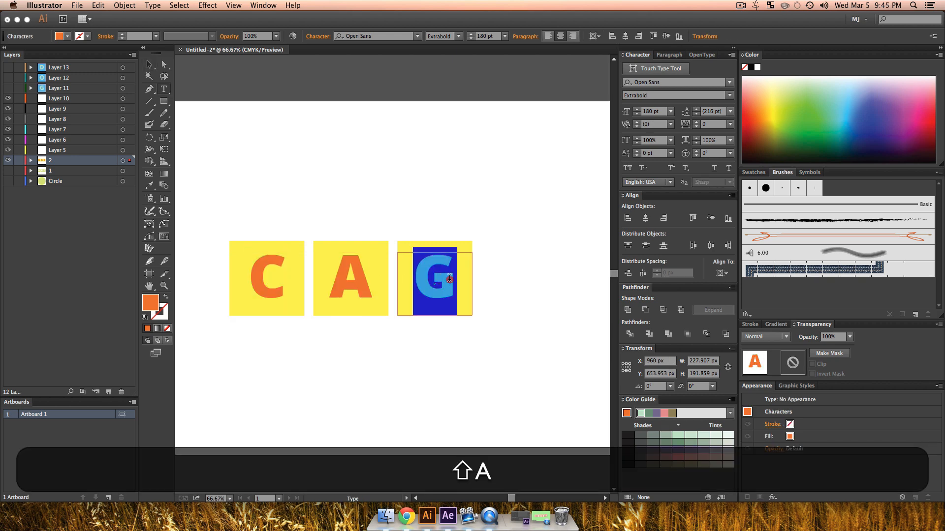
text(T)
click(149, 64)
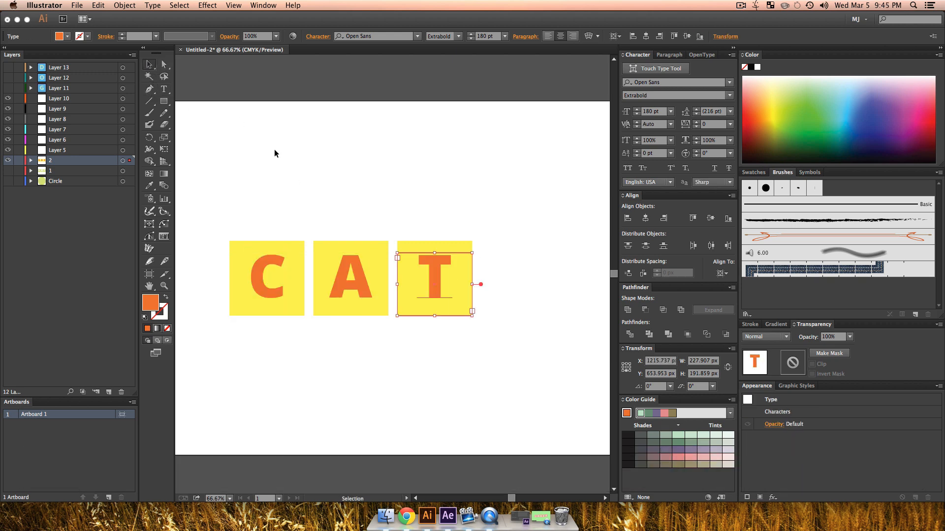
Step: Move the yellow C, A and T tiles from layer 2 to Layer 10, Layer 9 and Layer 8 respectively
drag(272, 212, 269, 266)
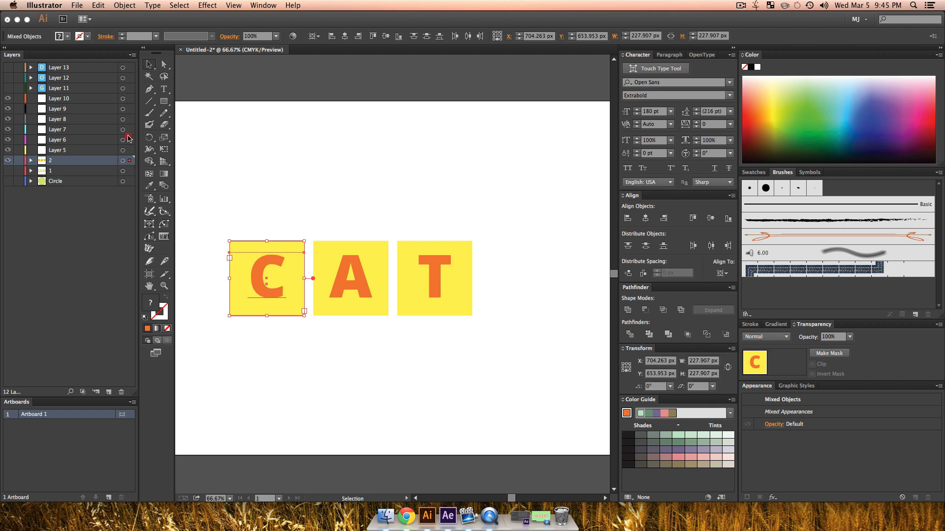
drag(127, 102, 129, 100)
drag(328, 200, 359, 269)
drag(129, 162, 128, 109)
drag(419, 200, 445, 286)
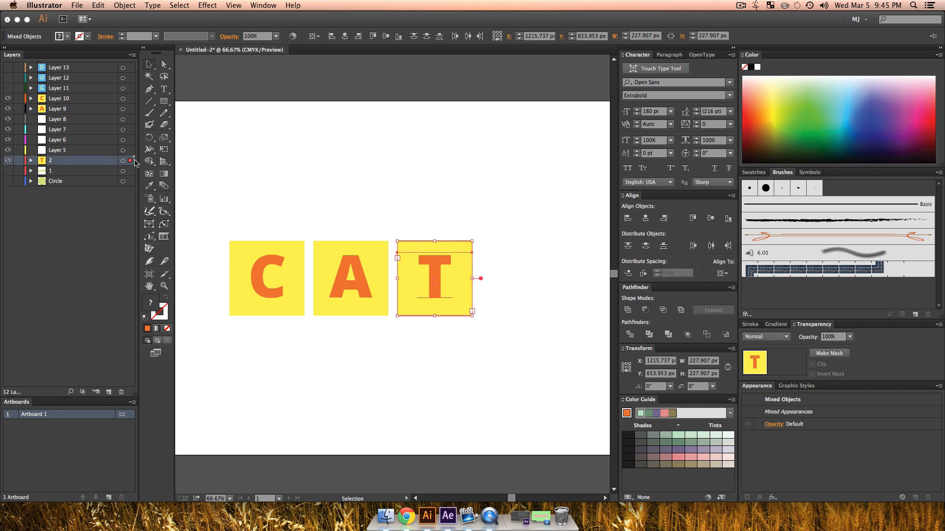
drag(130, 162, 130, 120)
Step: Delete the emptied layer 2 and clear the selection
click(61, 163)
click(122, 392)
click(279, 213)
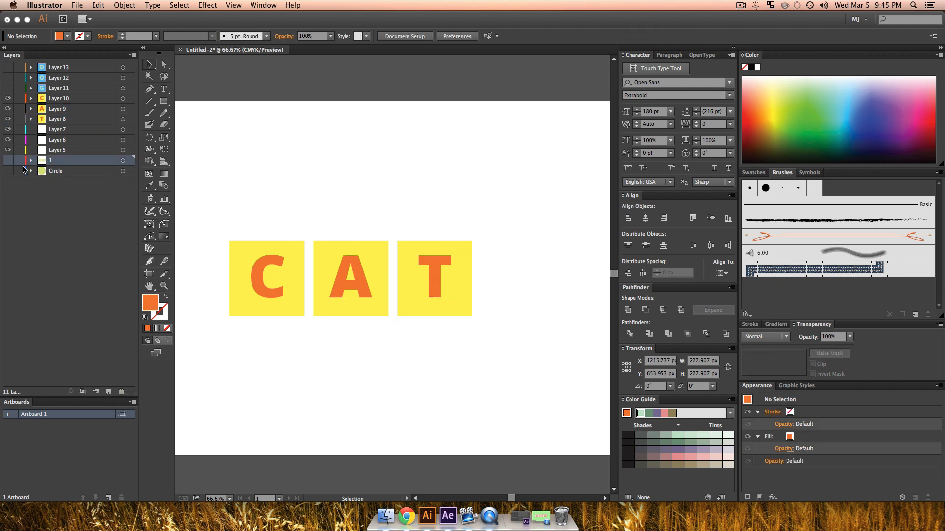
Step: Show layer 1, hide Layers 8 to 10, and move the green A, B and C tiles to Layer 7, Layer 6 and Layer 5 respectively
click(7, 160)
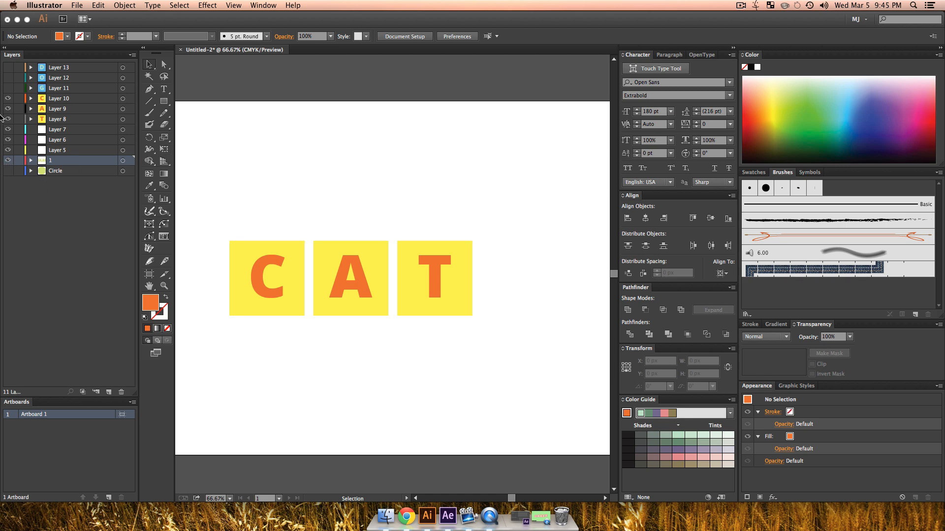
drag(7, 120, 8, 99)
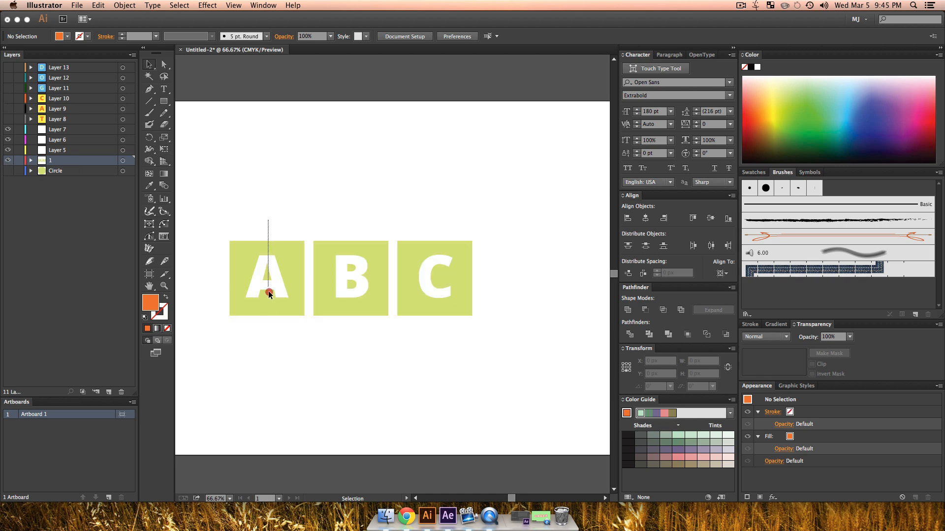
click(268, 294)
drag(131, 135, 130, 150)
click(347, 251)
click(440, 278)
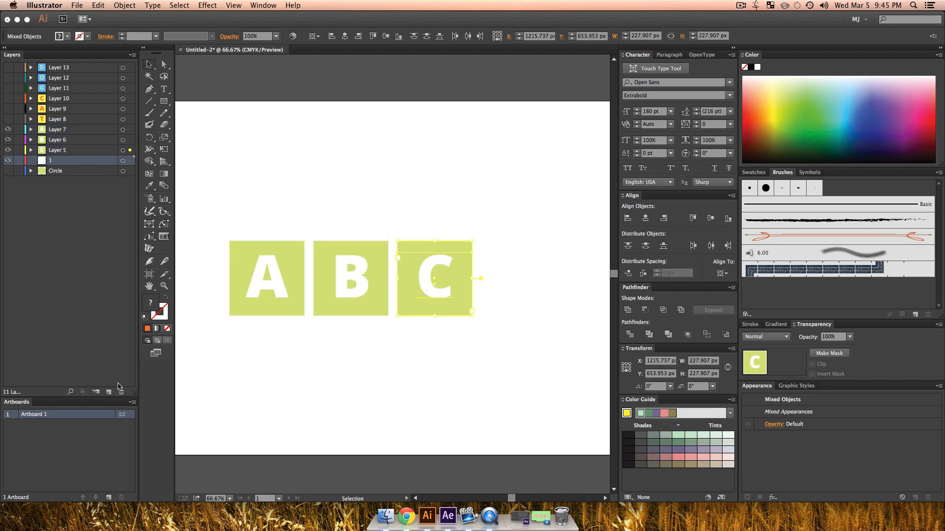
Step: Delete the emptied layer 1 and make all remaining layers visible
click(121, 392)
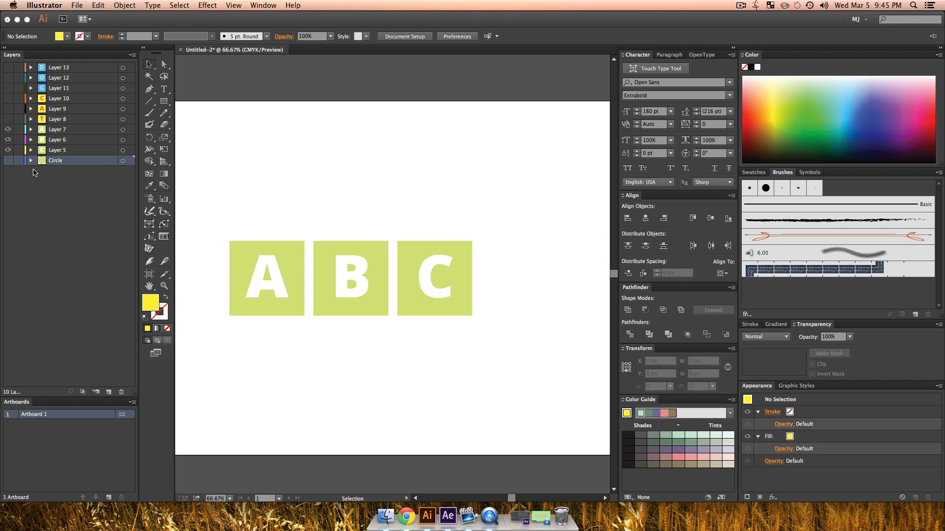
drag(9, 163, 8, 68)
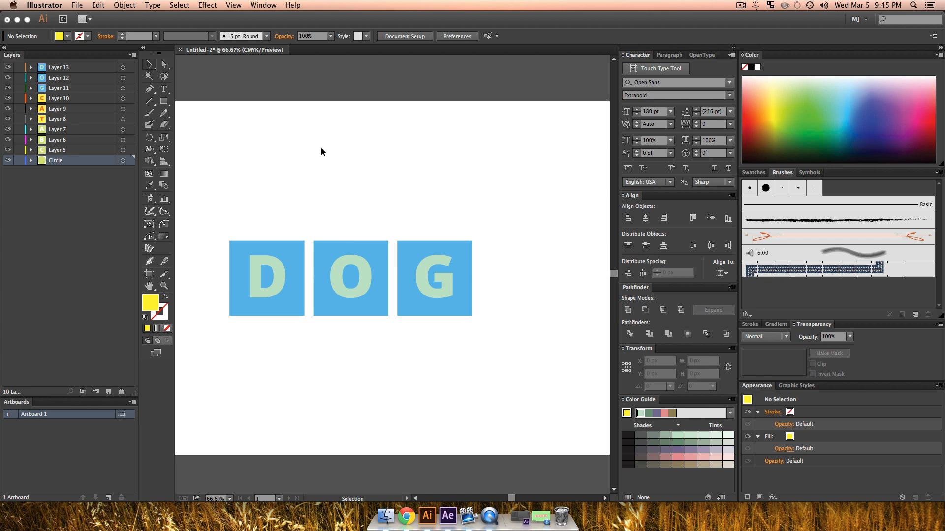
Step: Switch the document color mode to RGB Color
click(80, 6)
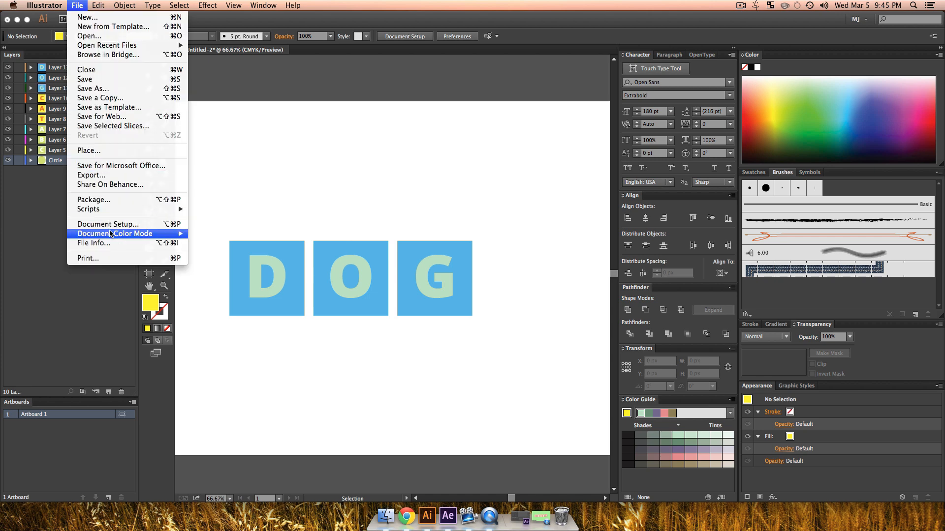
mouse_move(172, 234)
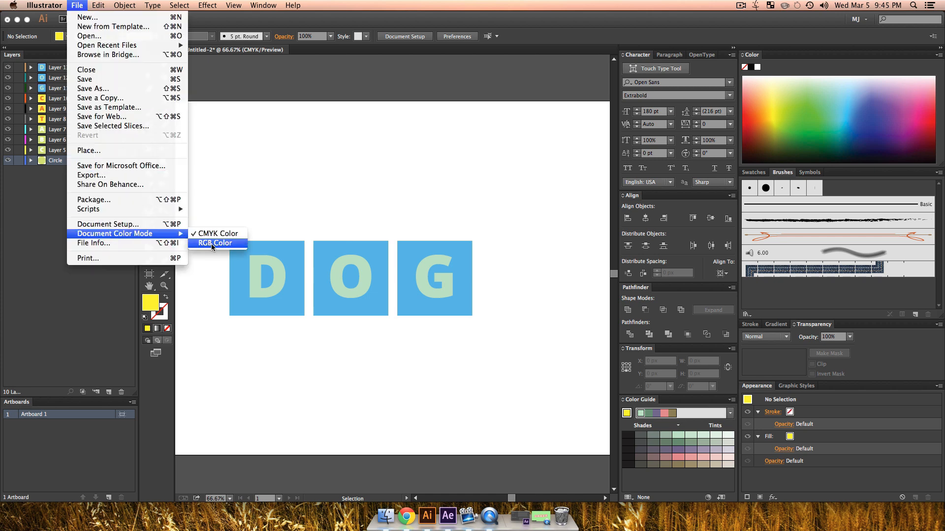
click(213, 244)
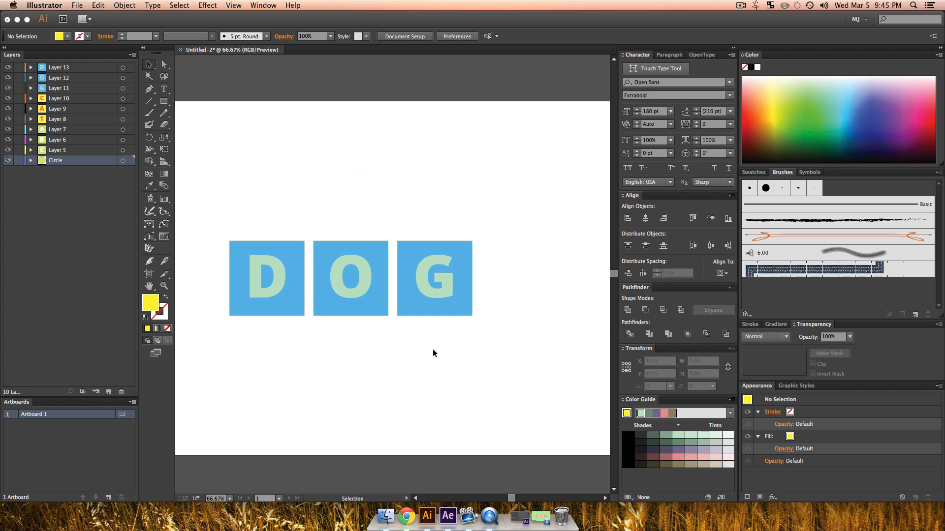
Step: Save the document to the Desktop as Words.ai in Adobe Illustrator format, keeping the default Illustrator CC (17.0) options
key(shift+super+s)
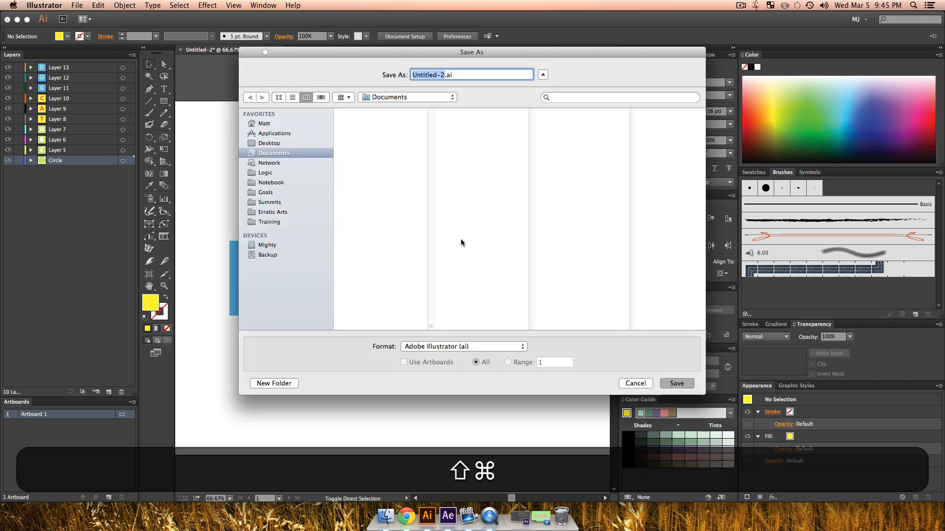
key(super+d)
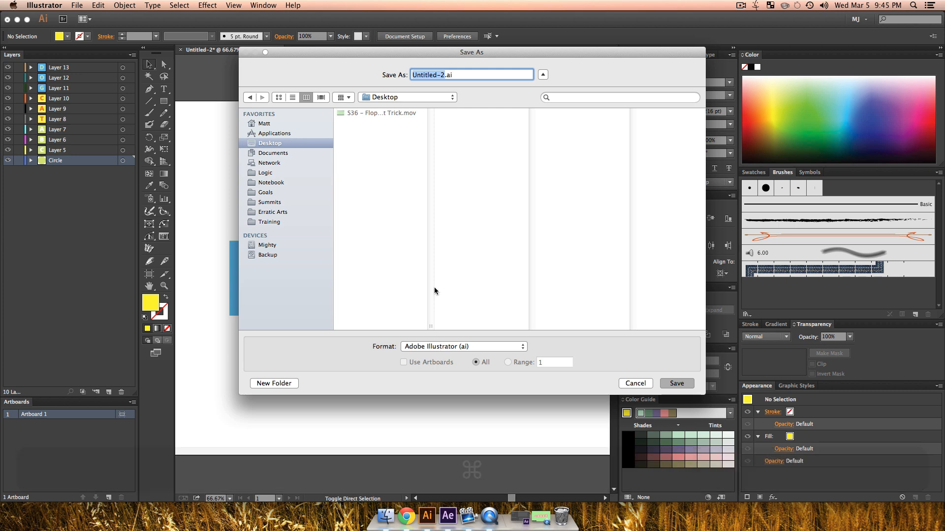
text(L)
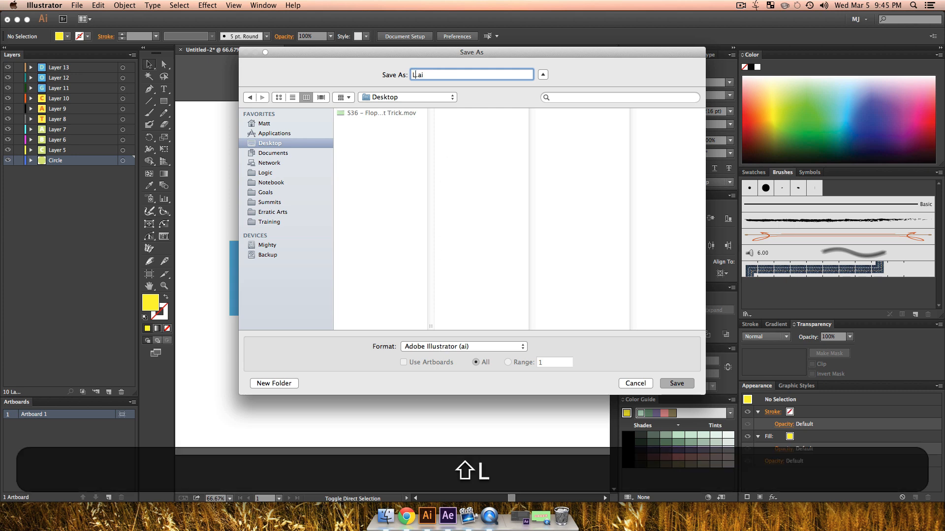
text(etters)
key(Return)
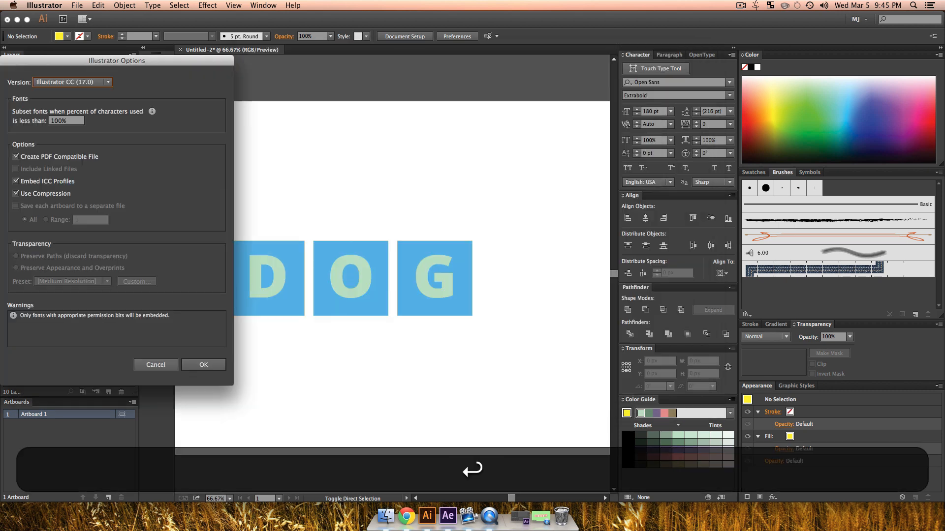
key(Return)
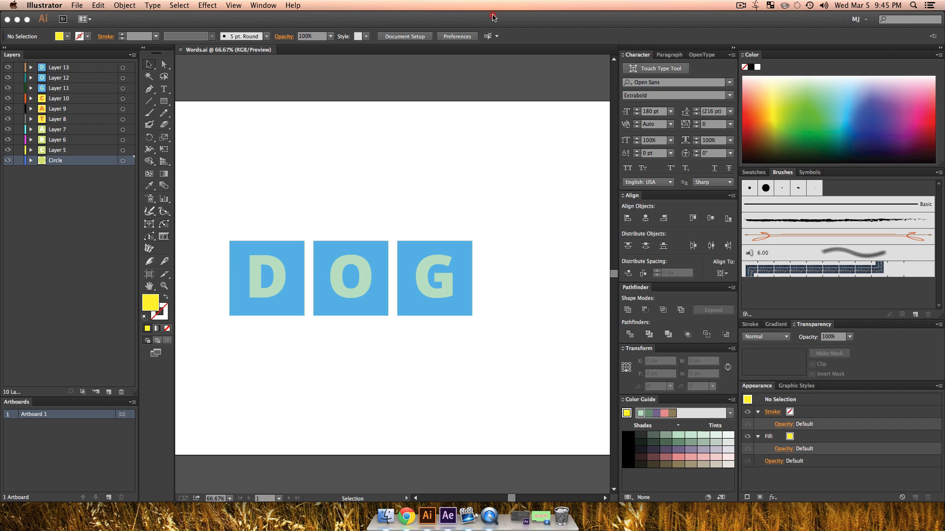
Step: Minimize the Illustrator window and switch to After Effects
double_click(493, 19)
drag(469, 253, 563, 300)
click(437, 515)
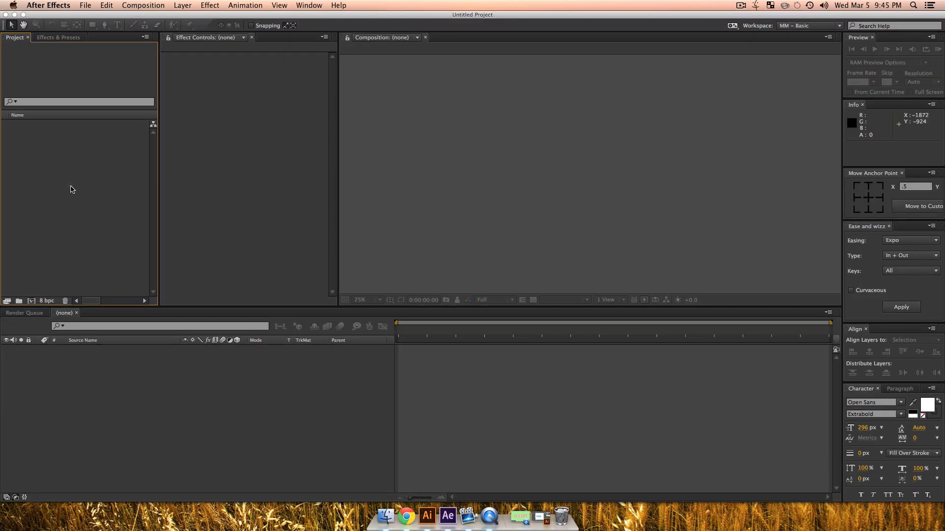
Step: Import Words.ai from the Desktop as a composition that retains layer sizes, and open the Words composition
key(super+i)
key(super+d)
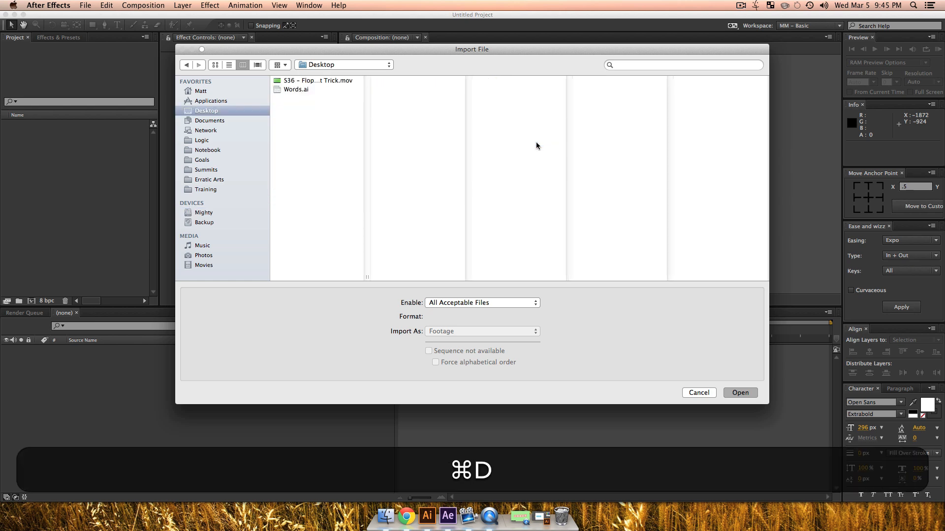
click(305, 89)
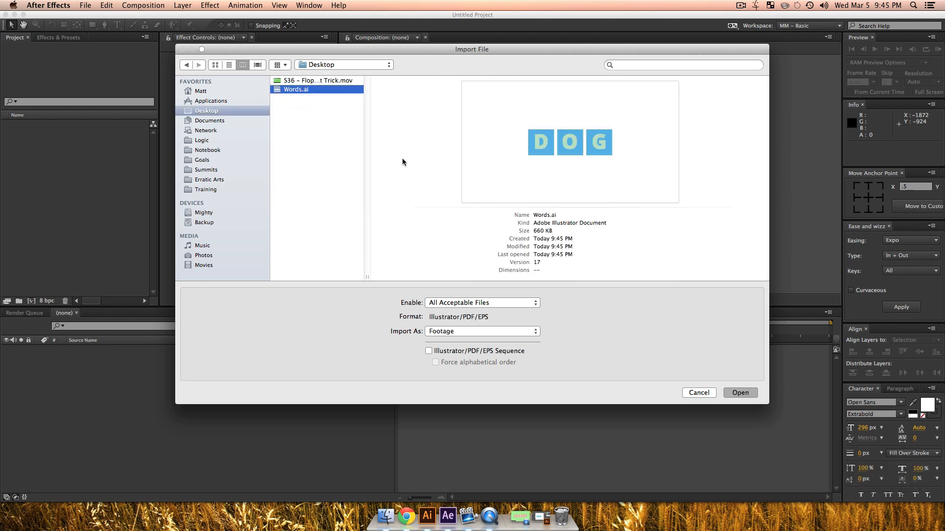
click(444, 332)
click(445, 348)
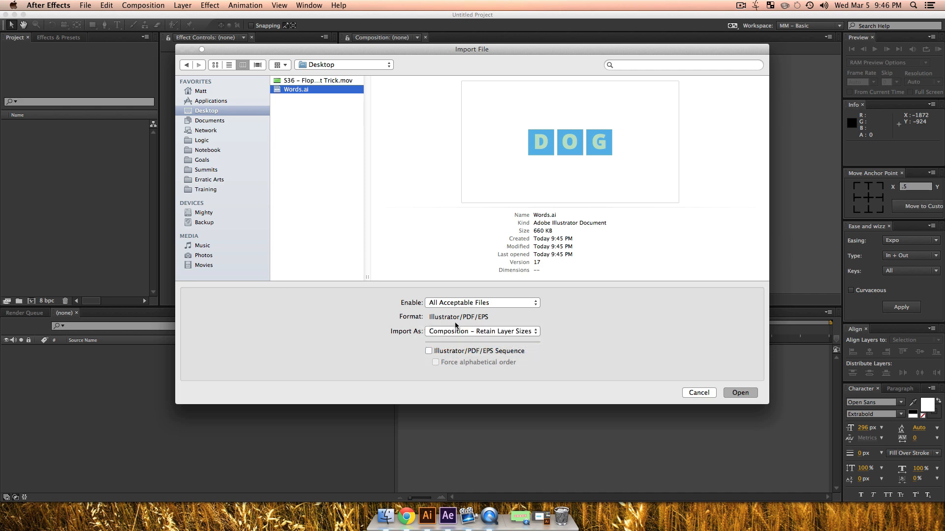
click(740, 393)
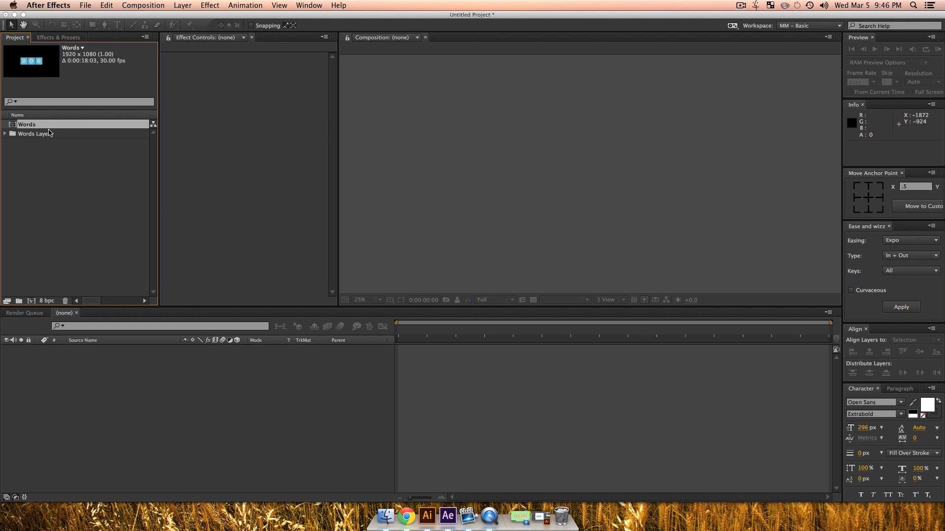
click(22, 182)
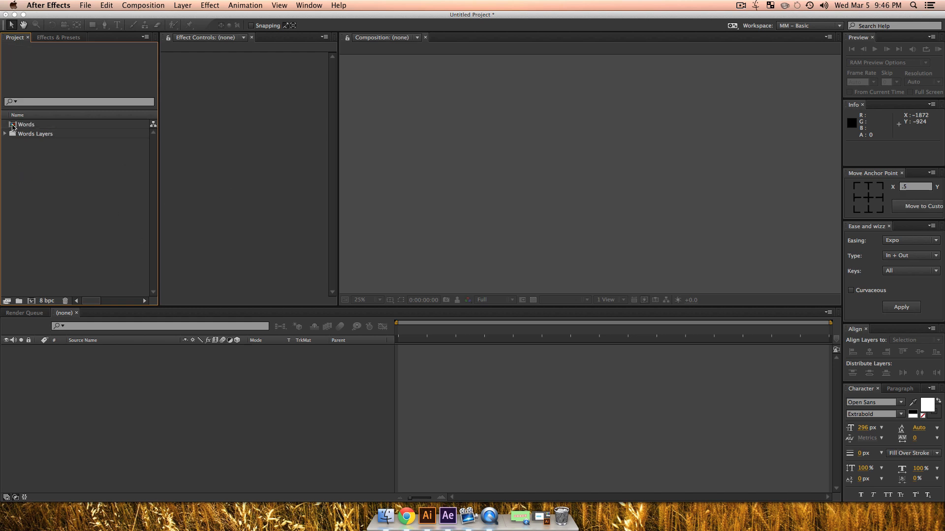
double_click(20, 124)
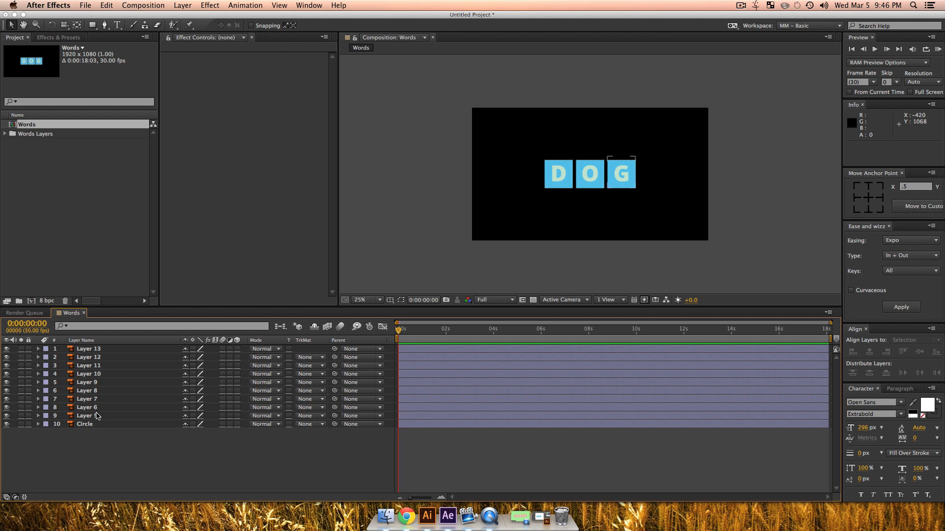
Step: Create a 1920 x 1080 px solid named BG in light magenta (DF99EB) in the Words composition
key(alt)
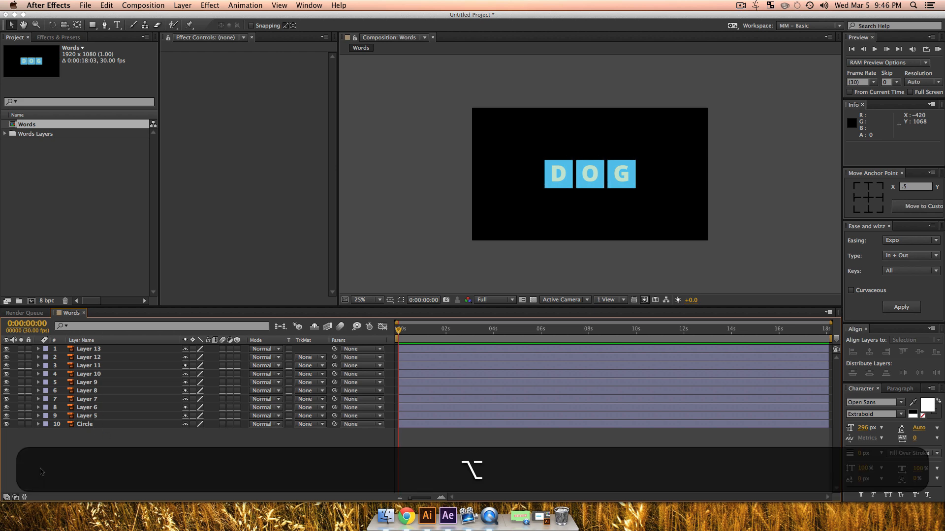
key(super+y)
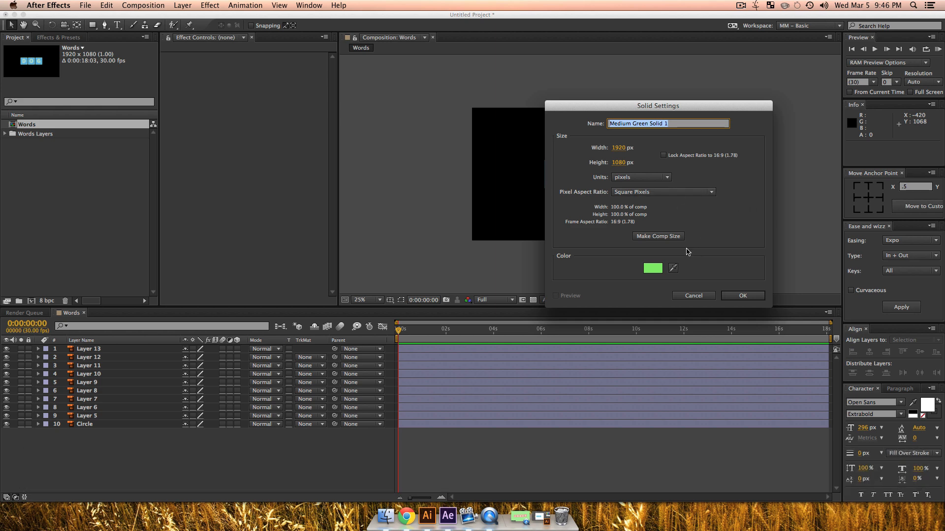
click(653, 268)
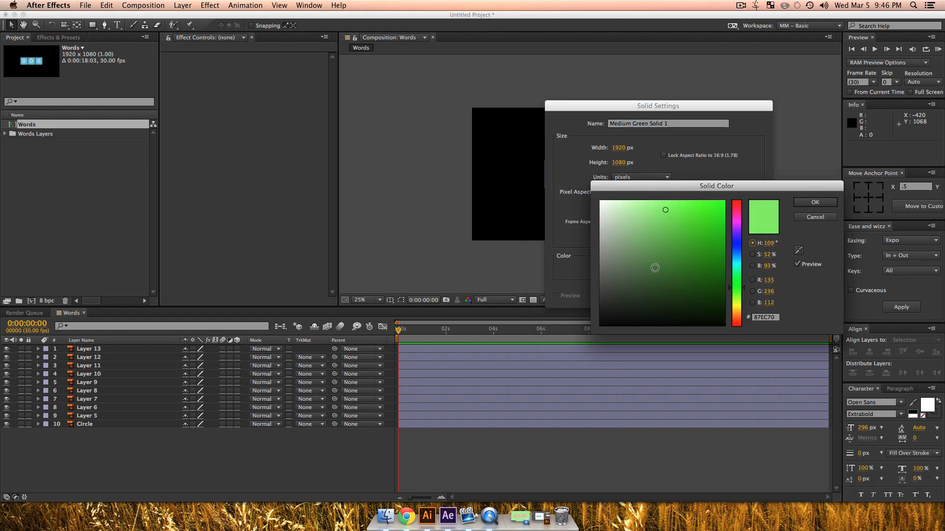
click(736, 244)
drag(736, 244, 736, 251)
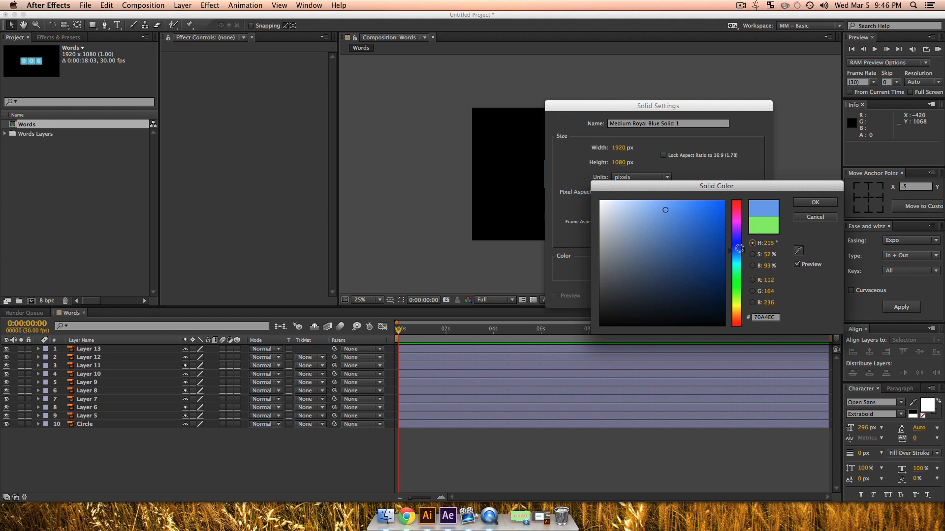
drag(736, 251, 734, 226)
drag(666, 209, 643, 211)
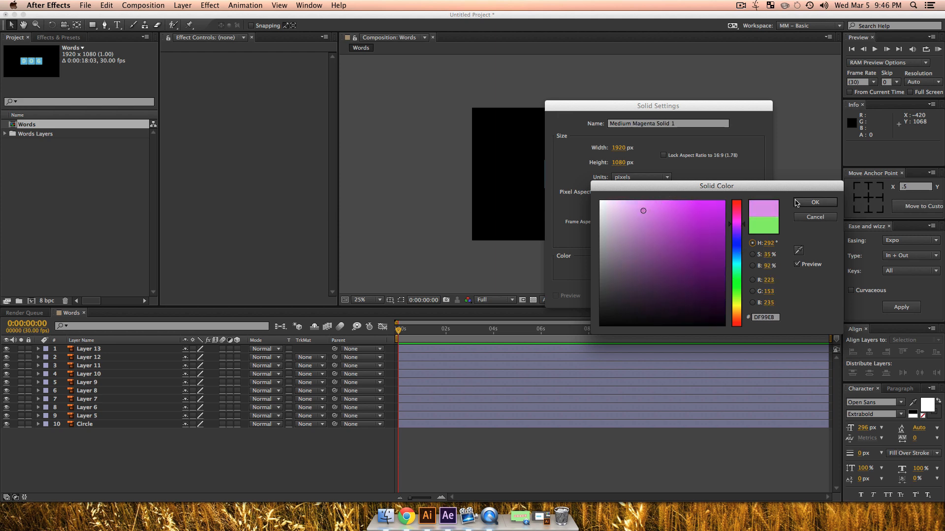
click(814, 202)
triple_click(687, 125)
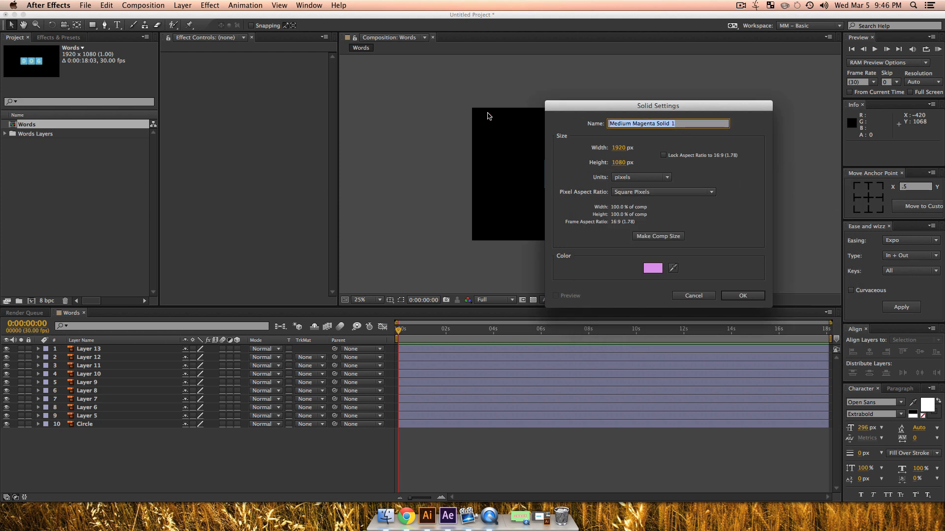
text(BG)
key(shift+Return)
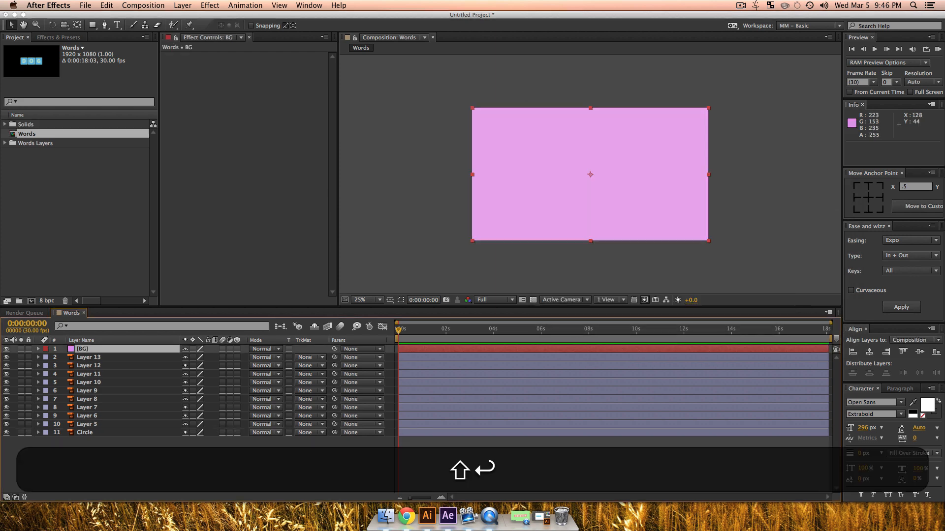
Step: Move the BG solid below the Circle layer at the end of the layer stack and lock it
drag(86, 349, 93, 437)
click(108, 459)
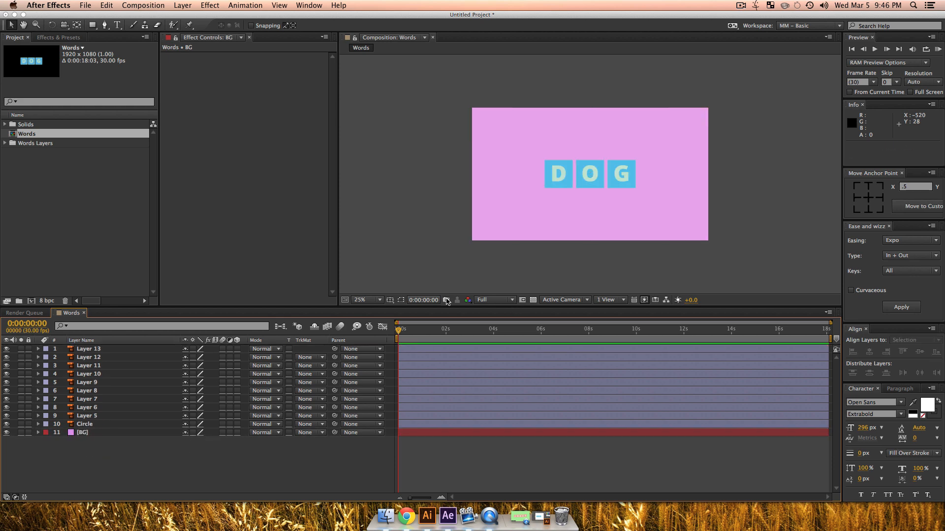
click(29, 433)
Step: Hide Layers 5 through 13 so only the circle and the background are shown, and clear the selection
drag(490, 177, 462, 200)
key(z)
click(591, 200)
drag(590, 200, 573, 220)
key(v)
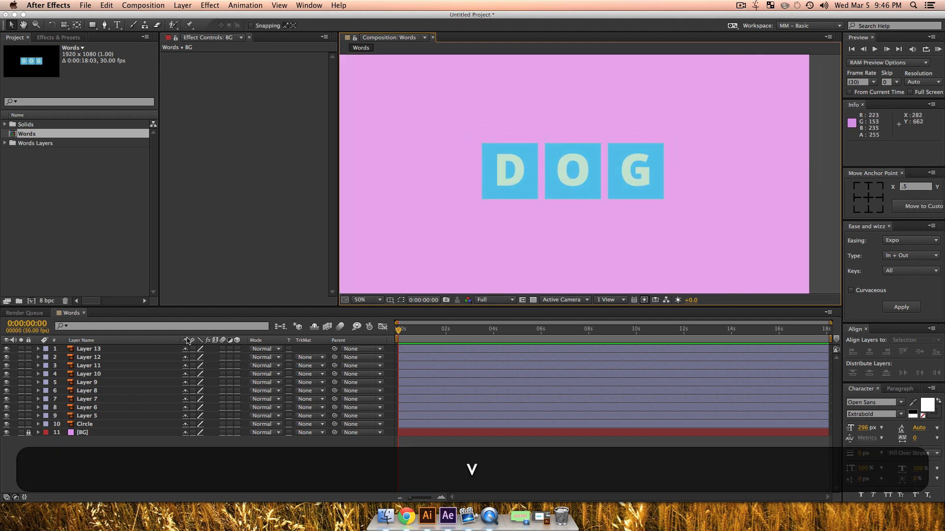
click(89, 417)
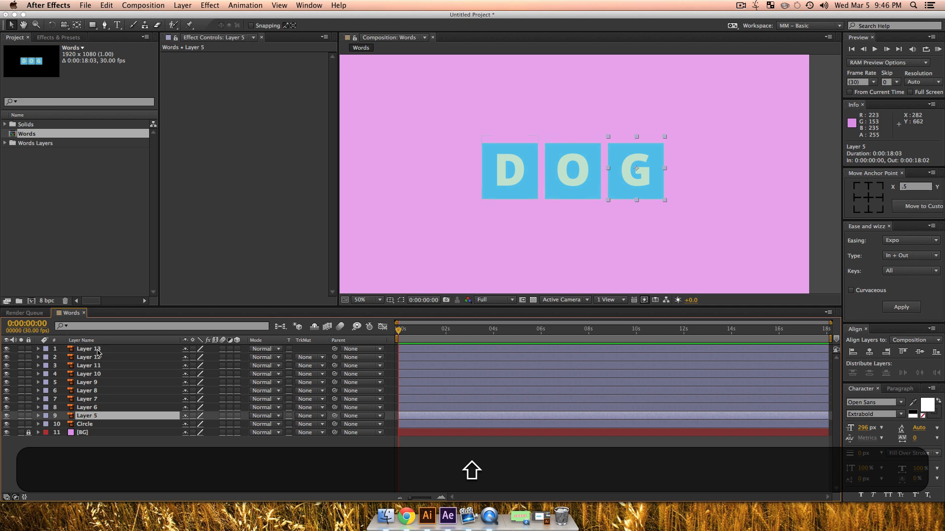
shift+click(99, 349)
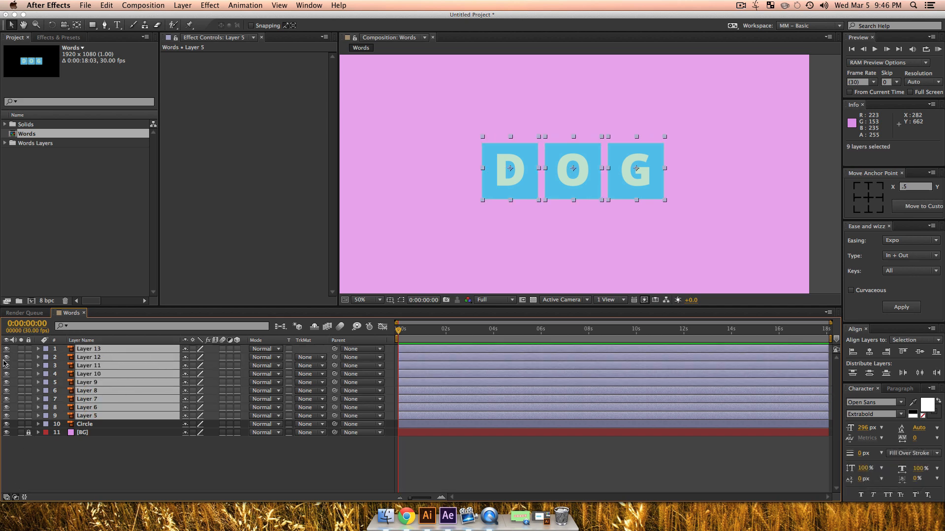
drag(6, 353, 6, 416)
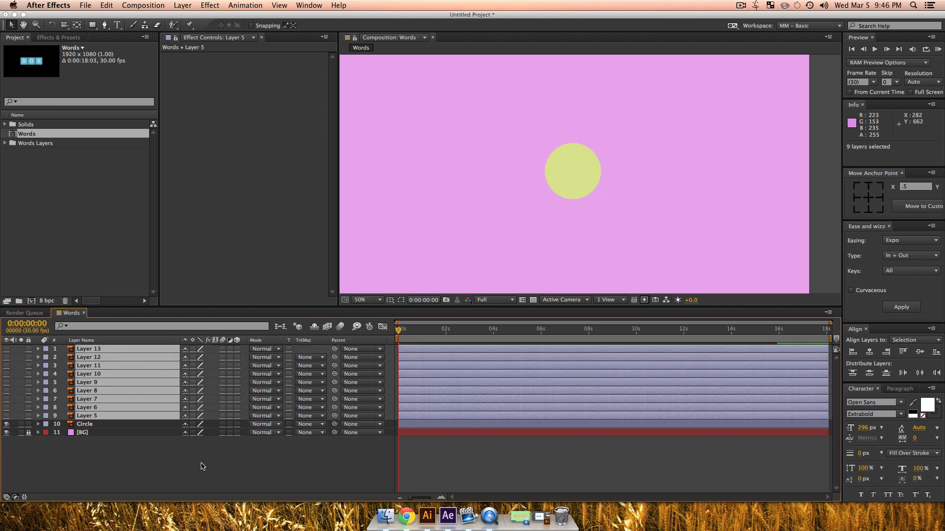
click(203, 465)
Step: Create shapes from the Circle vector layer and select the original Circle layer
click(82, 424)
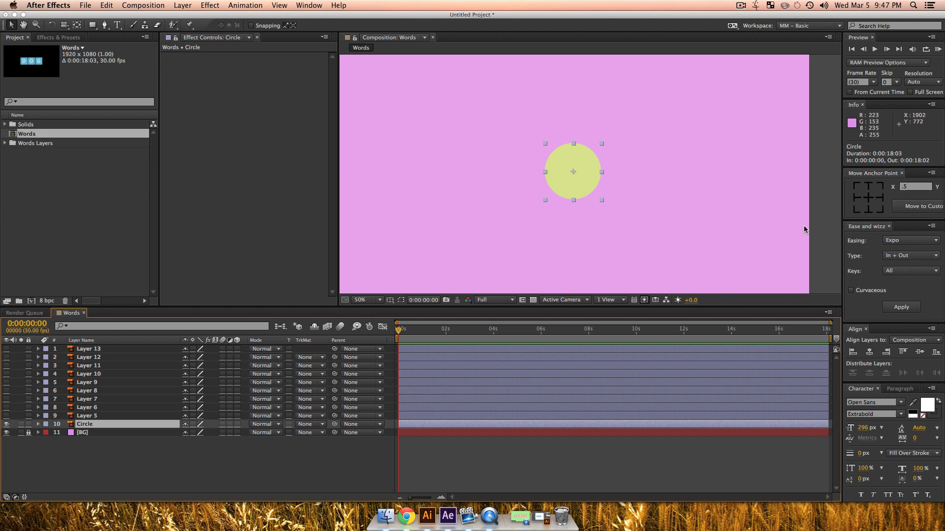
right_click(89, 427)
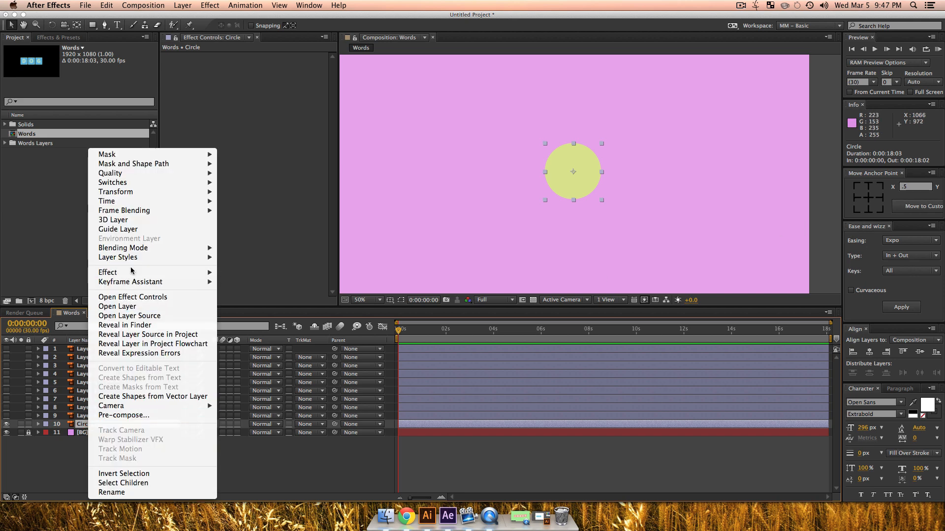
click(156, 401)
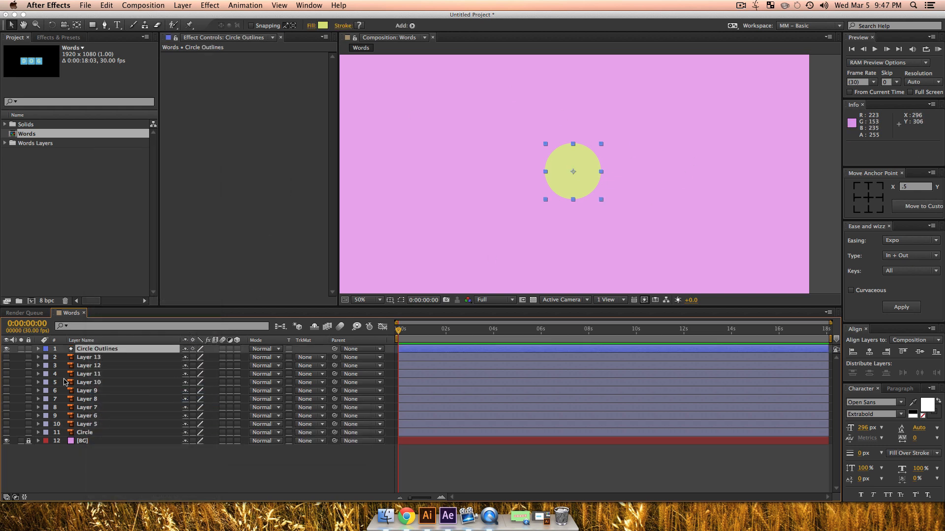
click(92, 433)
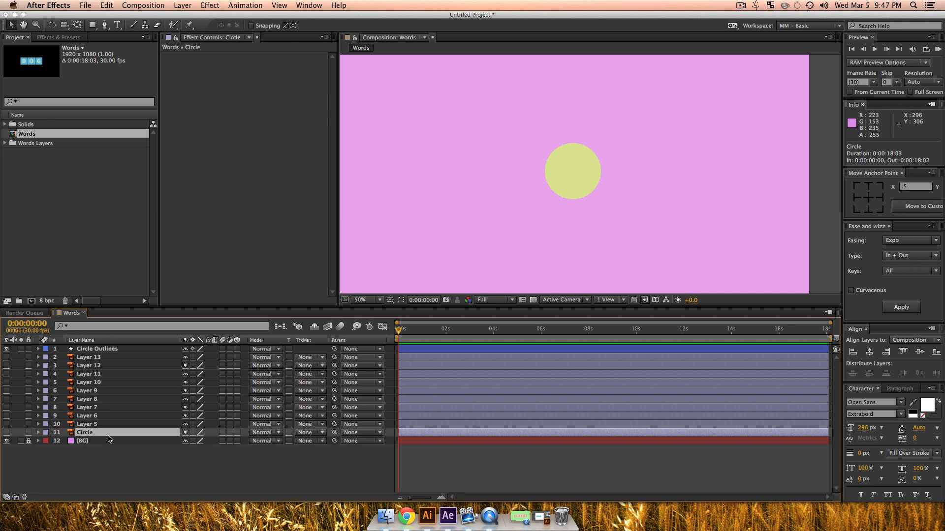
Step: Delete the original Circle layer and select the Circle Outlines layer
key(Delete)
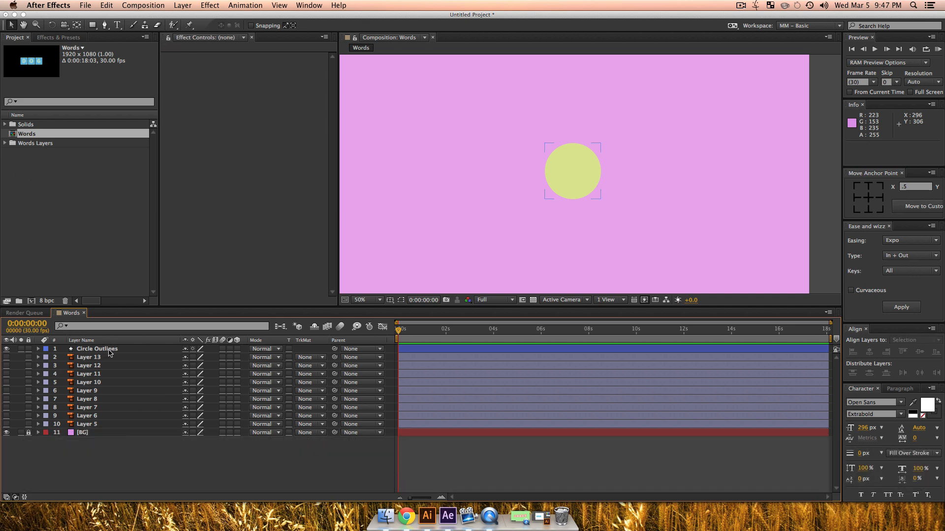
click(110, 349)
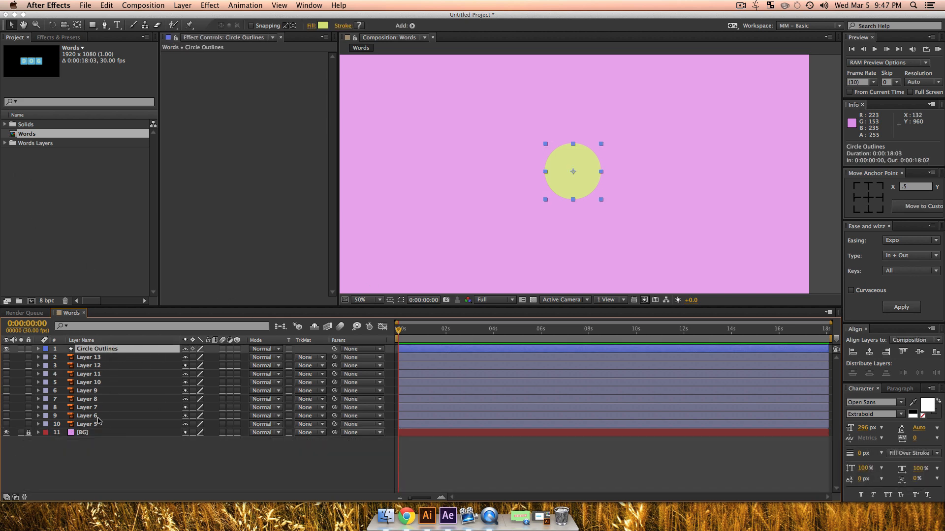
Step: Toggle the visibility of the circle and the numbered letter layers to examine which tile each one holds
click(52, 425)
click(7, 424)
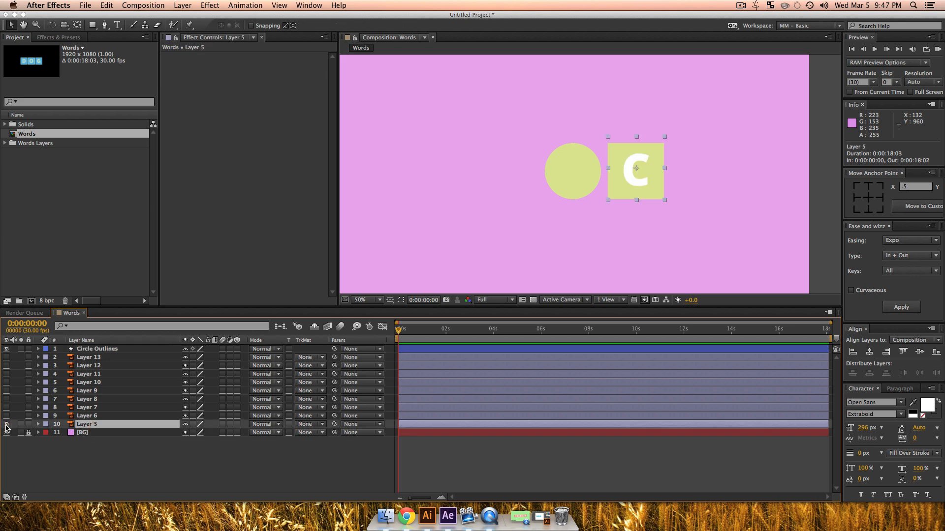
click(6, 424)
click(7, 416)
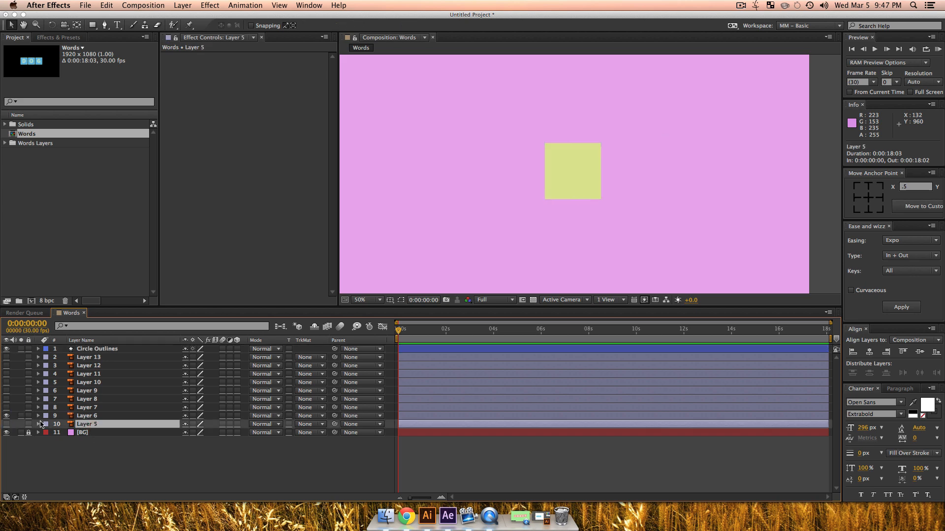
click(6, 416)
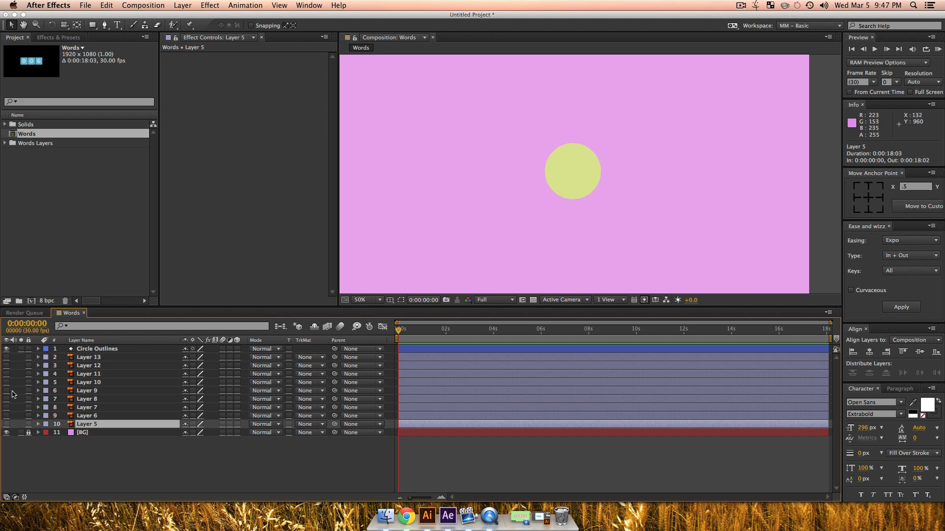
click(7, 349)
click(6, 407)
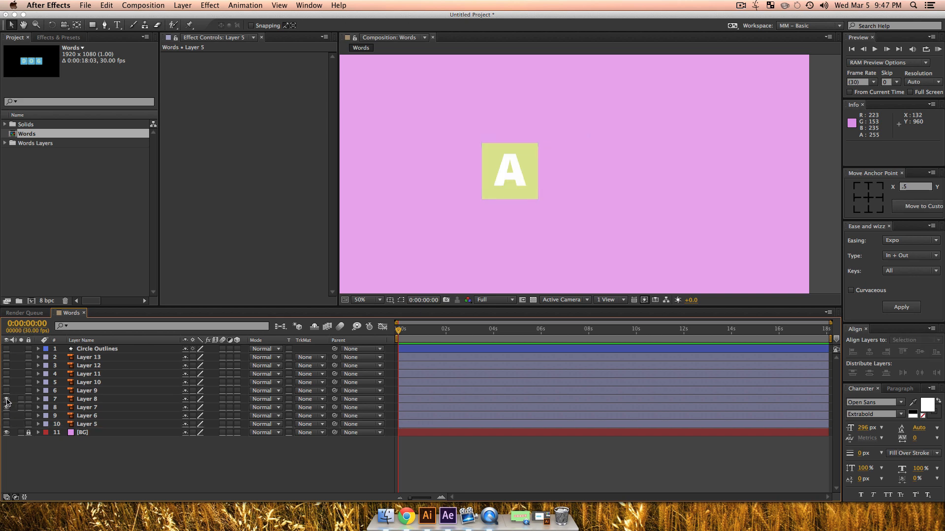
click(7, 399)
click(6, 390)
click(7, 383)
mouse_move(9, 373)
mouse_down()
mouse_move(6, 397)
mouse_move(6, 390)
mouse_up()
click(6, 409)
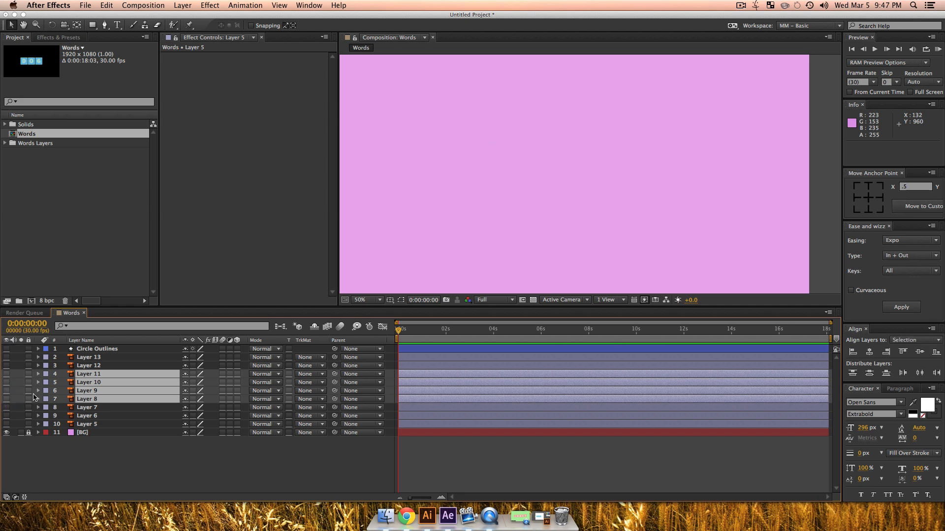
click(6, 424)
click(69, 449)
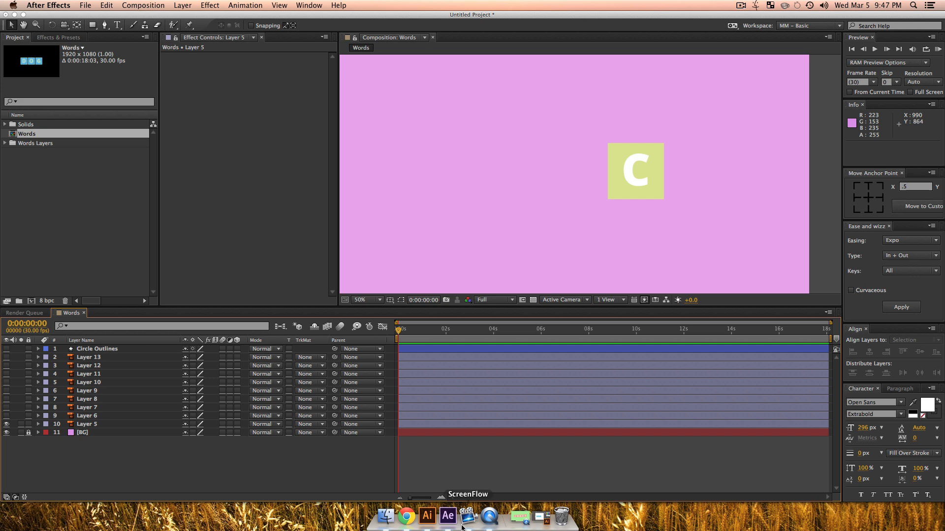
Step: Switch to Illustrator, hide Layers 8 through 13 to expose the ABC tiles, and select Layer 5
click(426, 517)
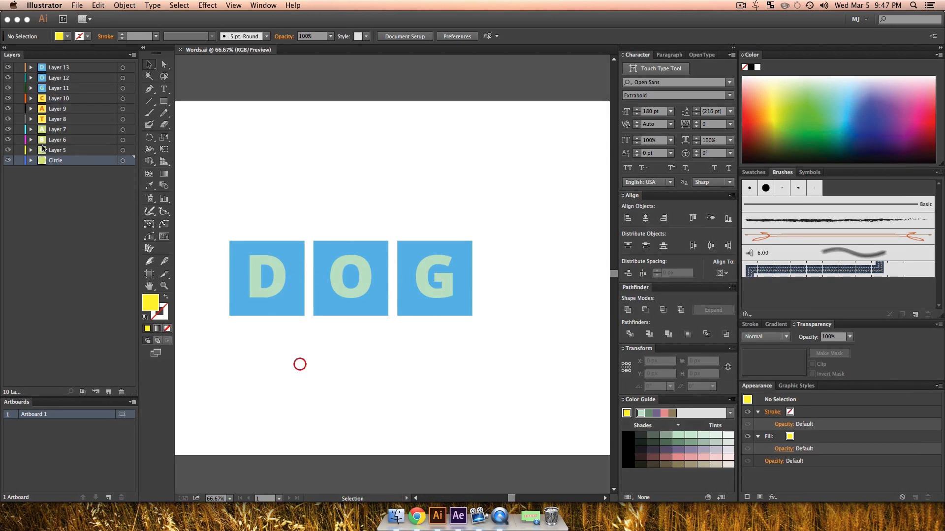
drag(6, 92, 8, 67)
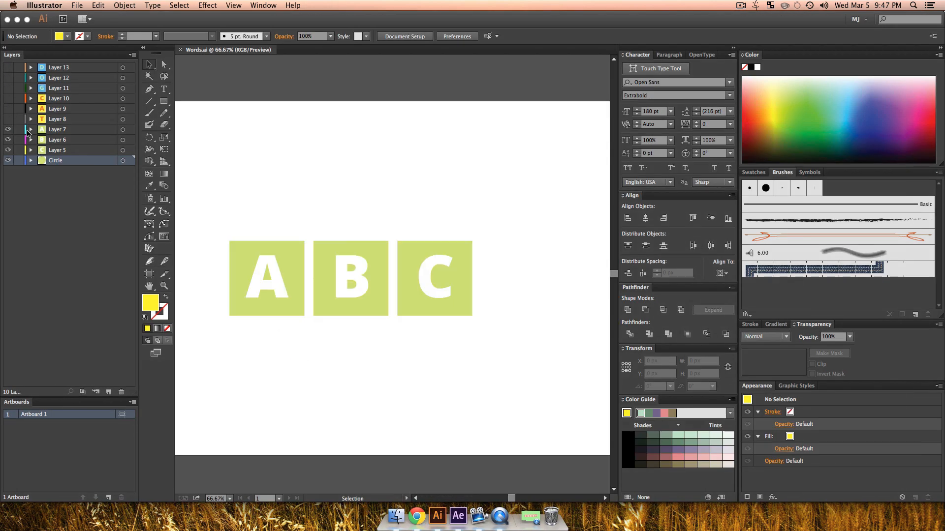
click(76, 150)
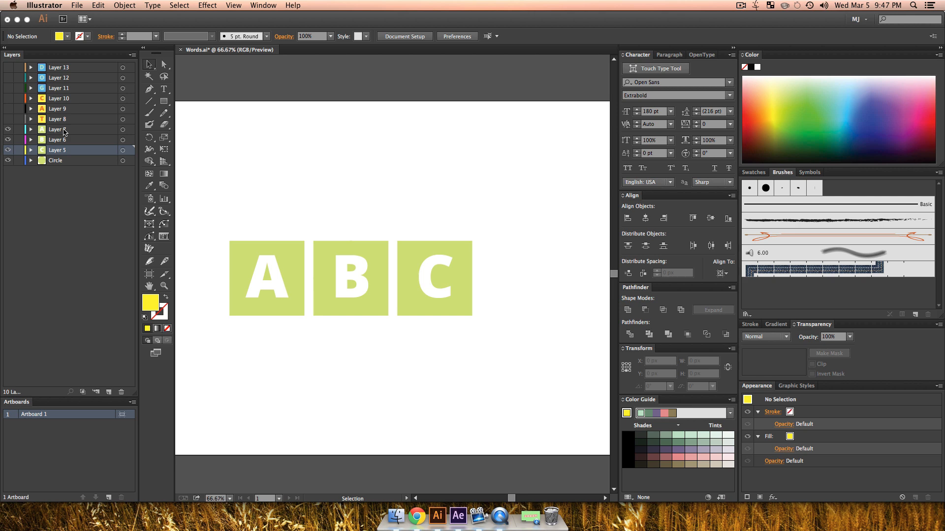
Step: Delete the letters A, B and C from the three green tiles, keeping the squares
click(276, 294)
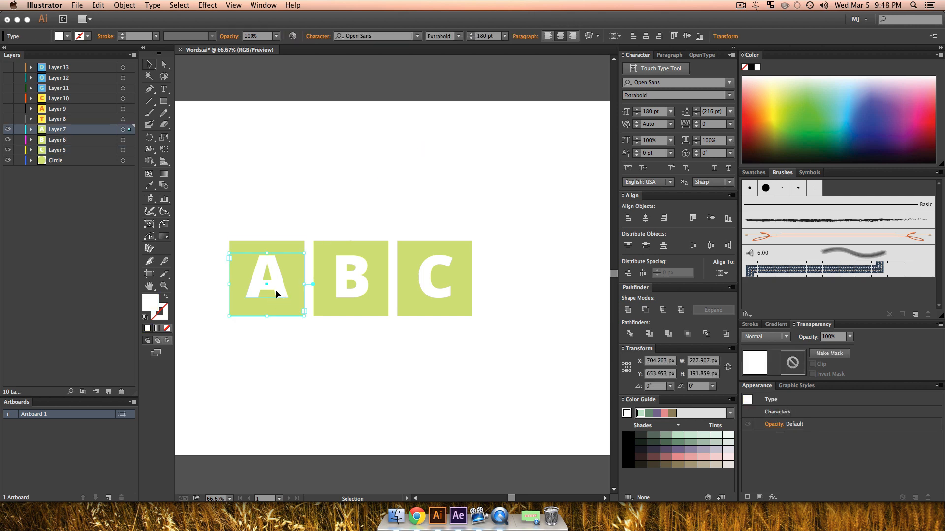
key(BackSpace)
click(352, 281)
key(BackSpace)
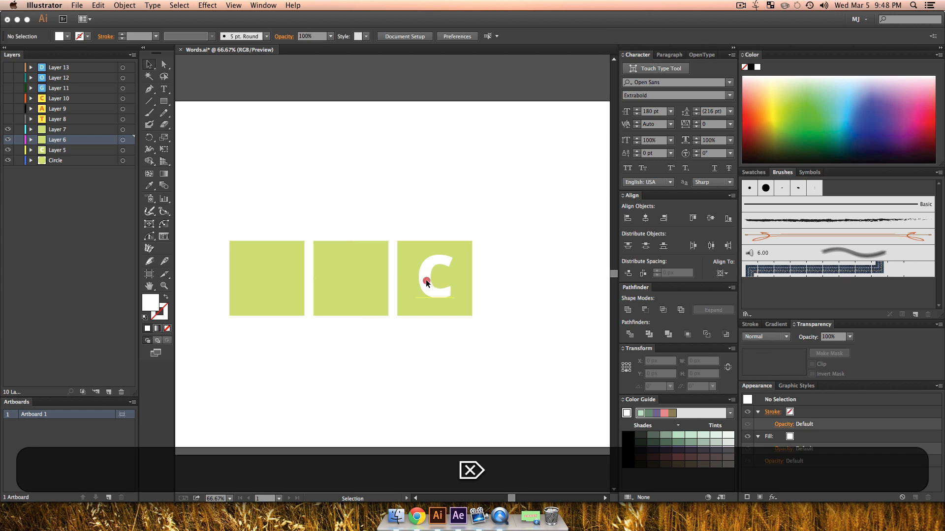
click(426, 282)
key(BackSpace)
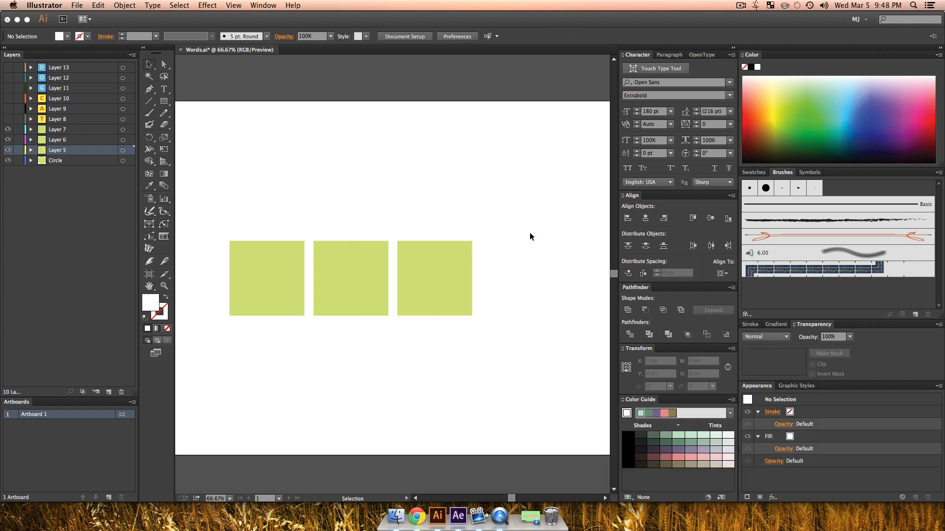
Step: Make Layers 8 through 13 visible again and save the Words.ai document
key(super+s)
drag(8, 68, 8, 119)
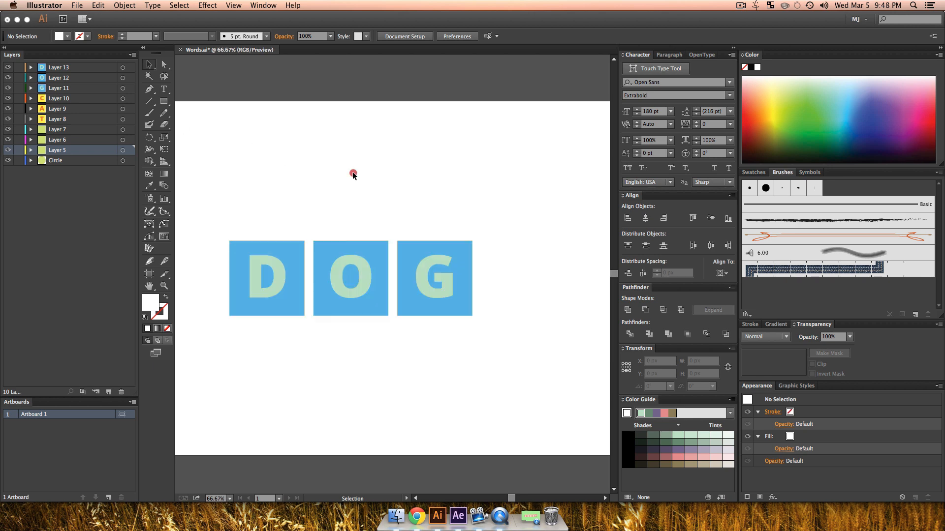
key(super+s)
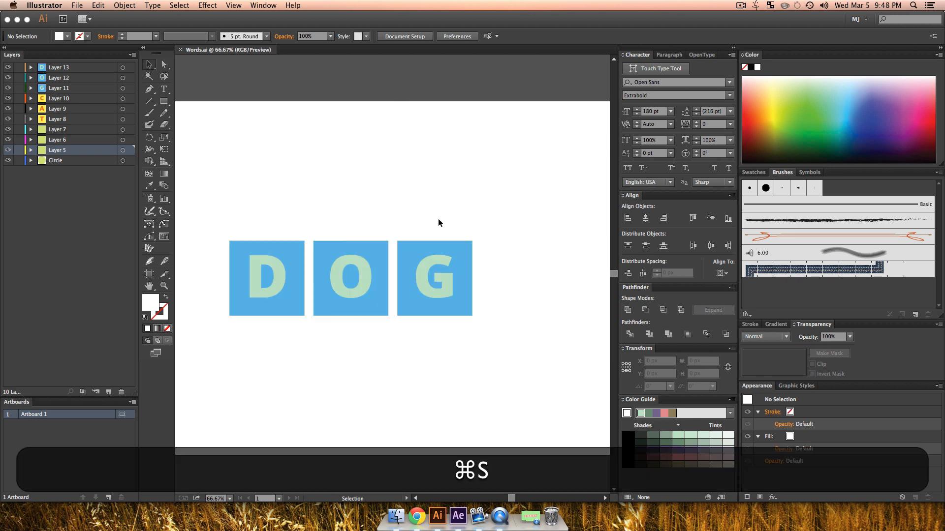
Step: Switch to After Effects, show Circle Outlines and Layer 6, and hide Layer 5
click(458, 516)
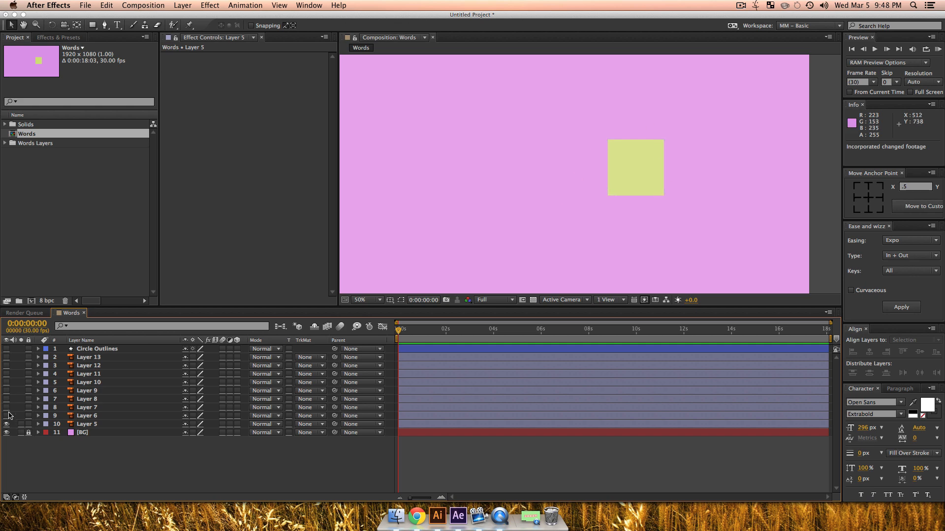
click(6, 349)
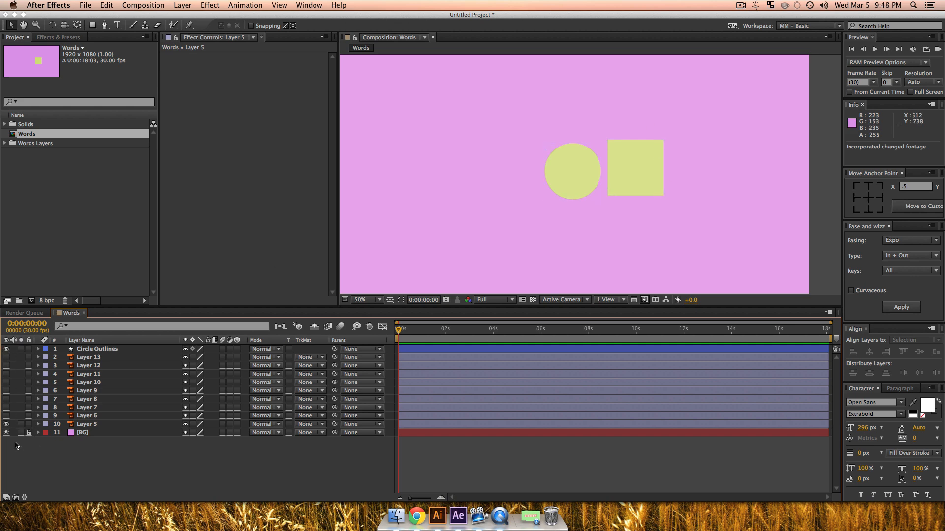
click(6, 424)
click(7, 415)
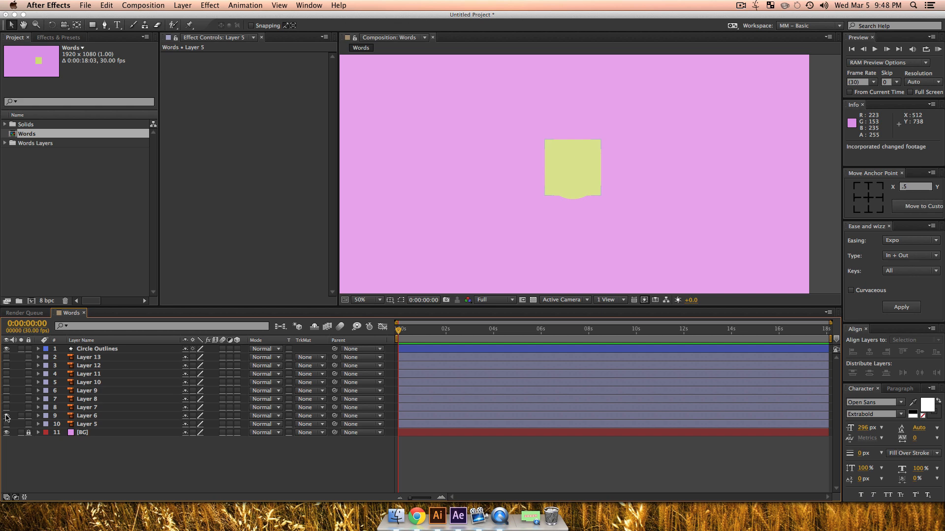
Step: Move the Circle Outlines layer to about position 958, 526 so it lines up with the green square, and deselect it
click(98, 348)
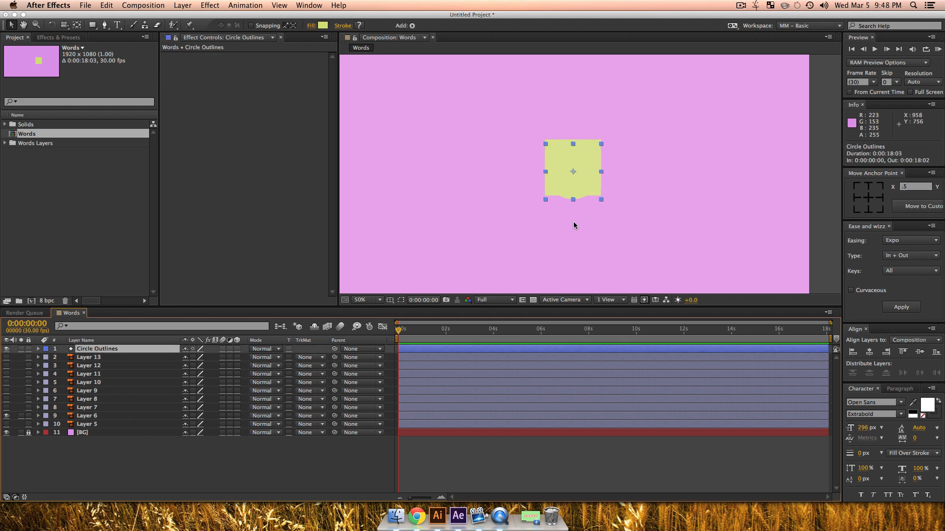
drag(574, 175, 572, 171)
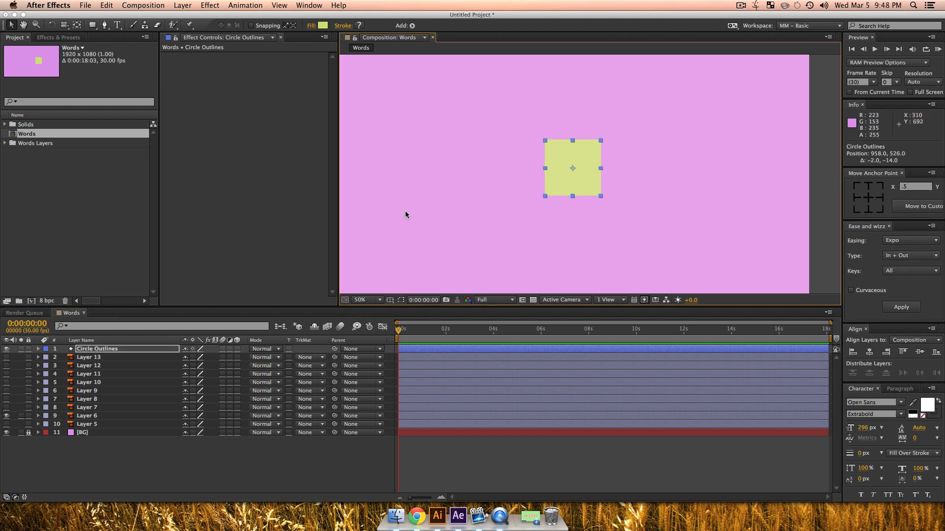
click(163, 474)
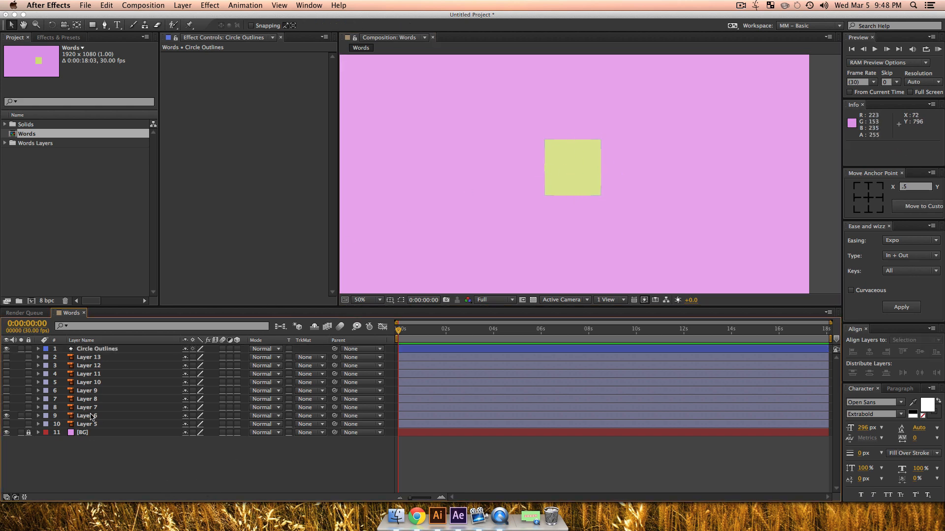
Step: Lower Layer 6's opacity to 63% and lock the layer
click(91, 417)
key(t)
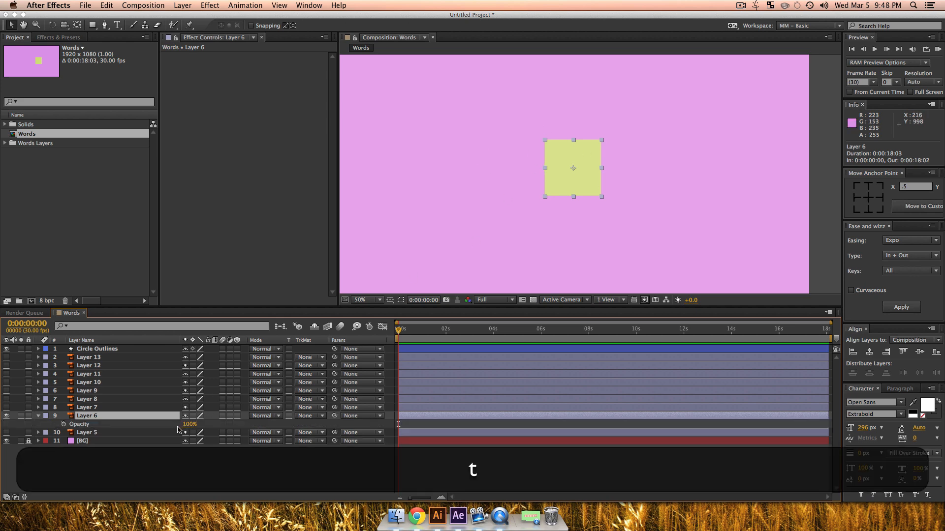
drag(190, 426, 176, 427)
click(28, 416)
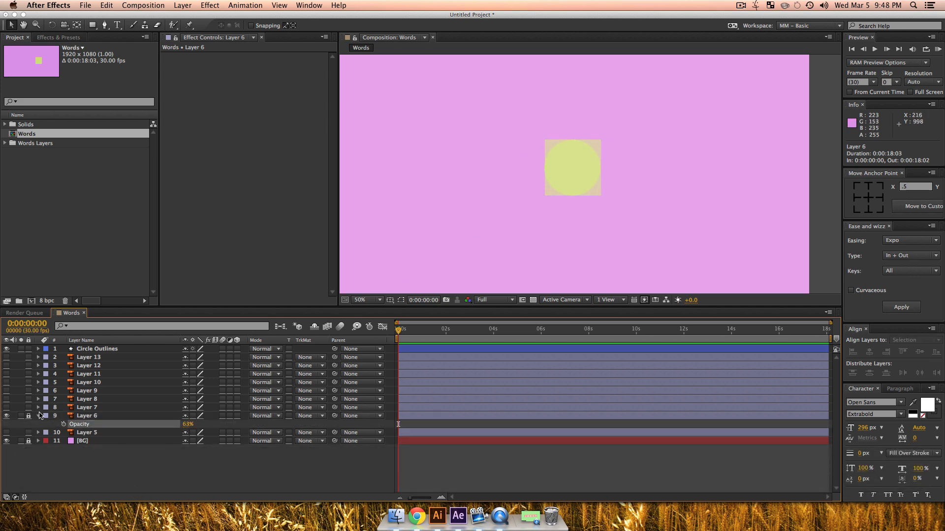
Step: Add a Scale keyframe of 100% to the Circle Outlines layer at 0:00:01:04
key(z)
click(590, 143)
drag(522, 225, 512, 206)
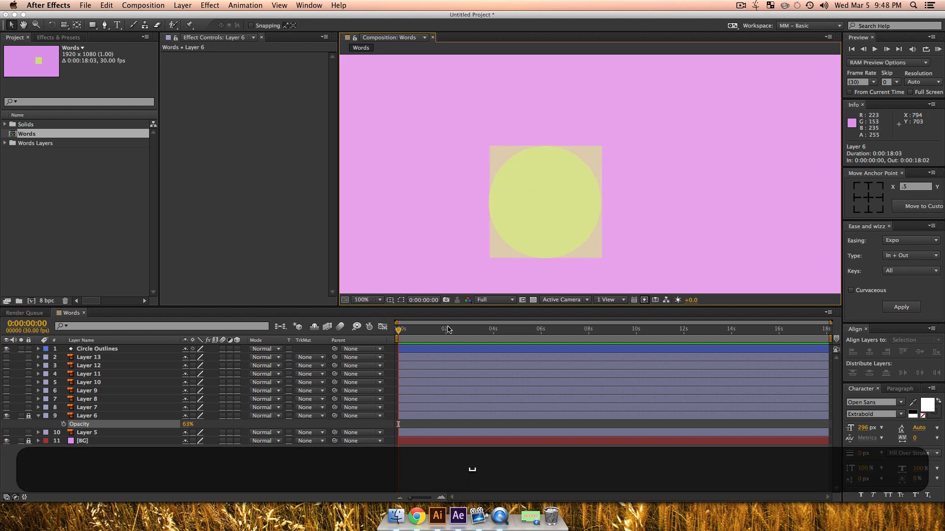
key(v)
drag(411, 333, 425, 333)
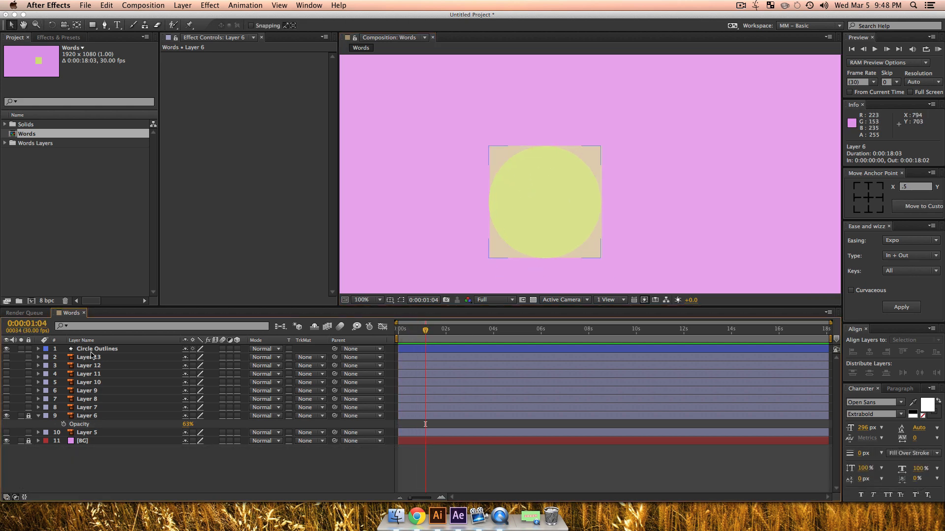
click(92, 350)
key(s)
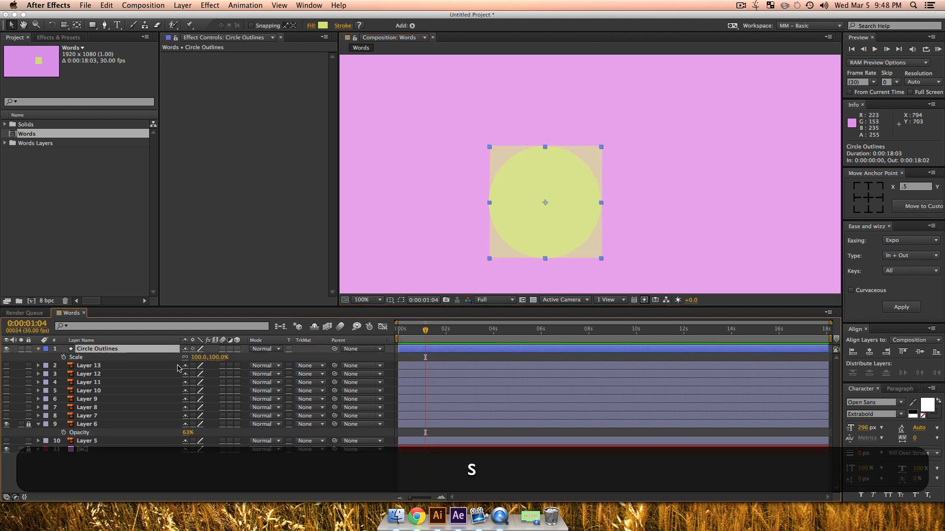
click(64, 358)
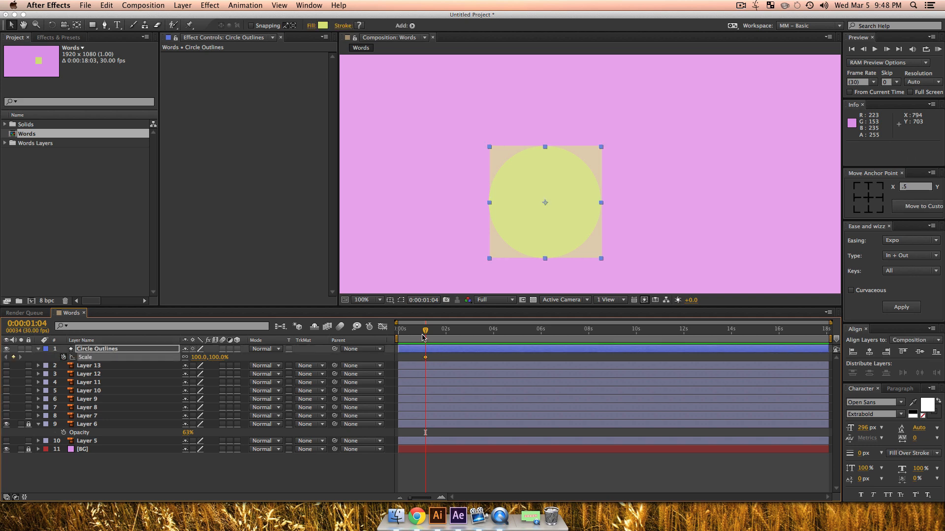
Step: Set the Circle Outlines scale to 0% at 0:00:00:00 and play back the scale-up animation
drag(422, 337, 370, 345)
drag(216, 358, 215, 365)
click(214, 359)
text(0)
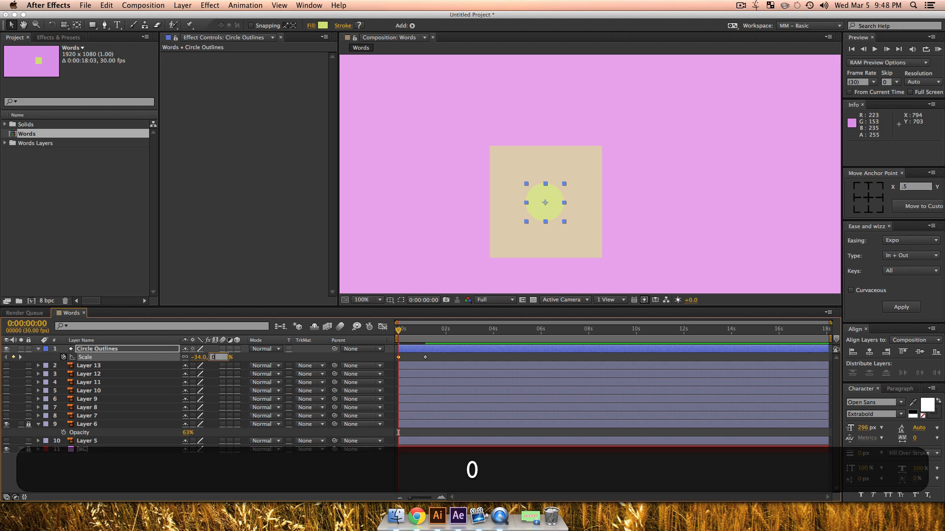
key(Return)
key(space)
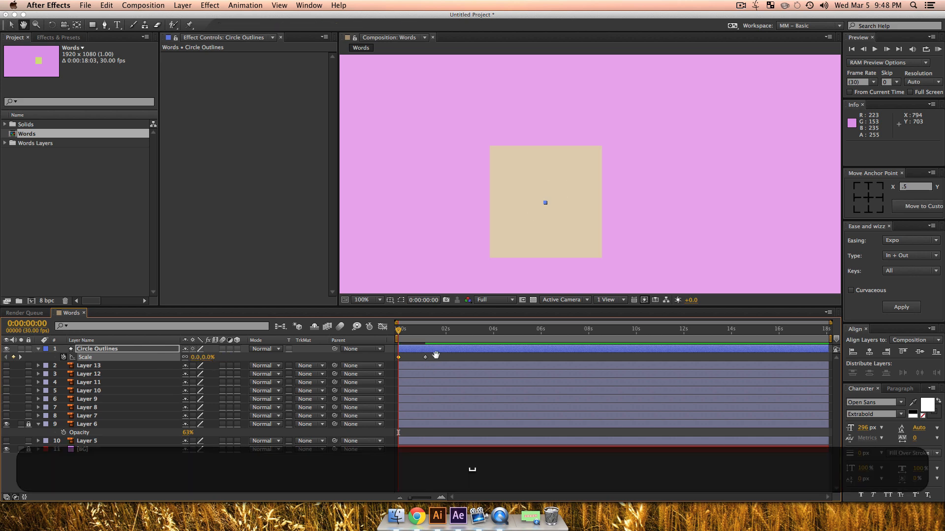
key(space)
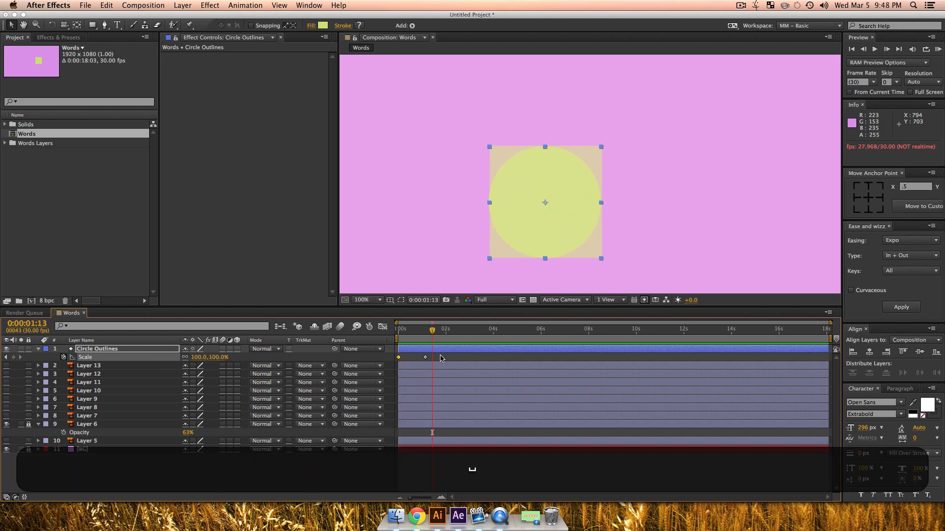
Step: Select both Scale keyframes of the Circle Outlines layer and apply Ease and Wizz easing with Back easing and type Out
drag(439, 360, 371, 353)
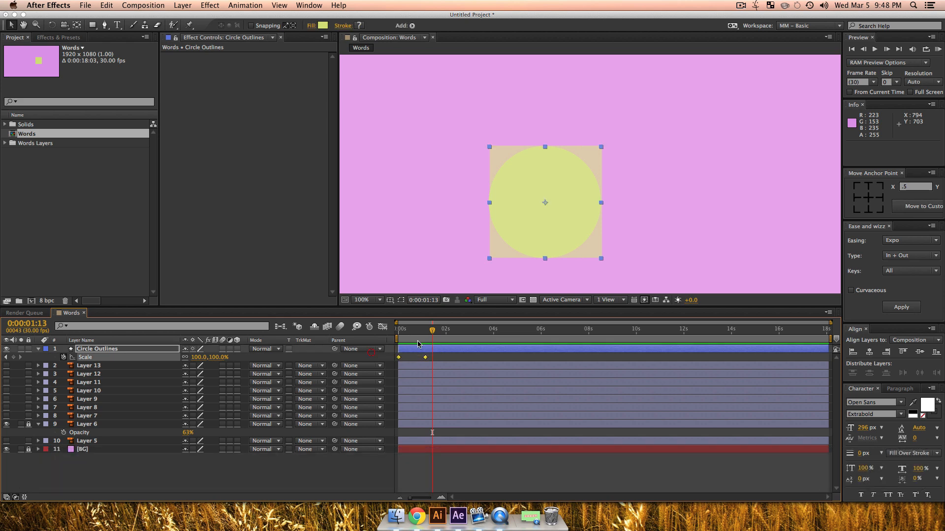
click(896, 239)
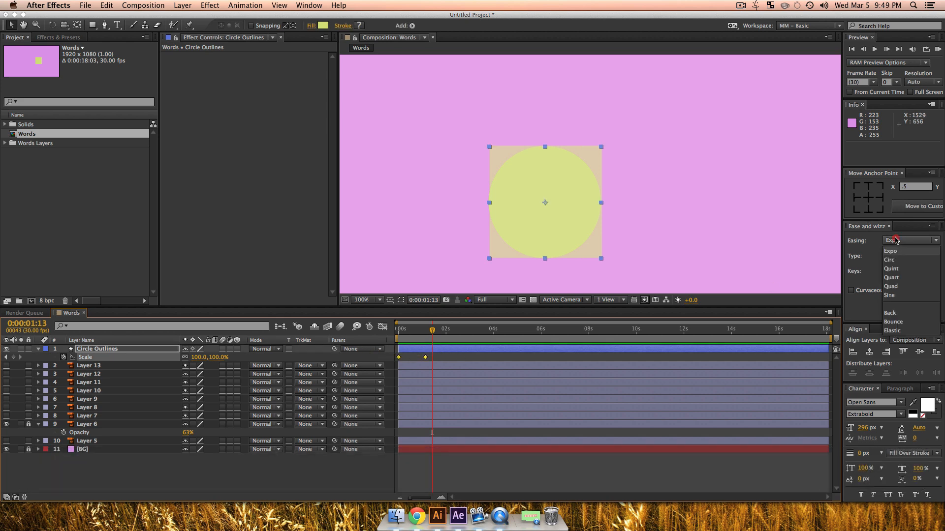
click(890, 314)
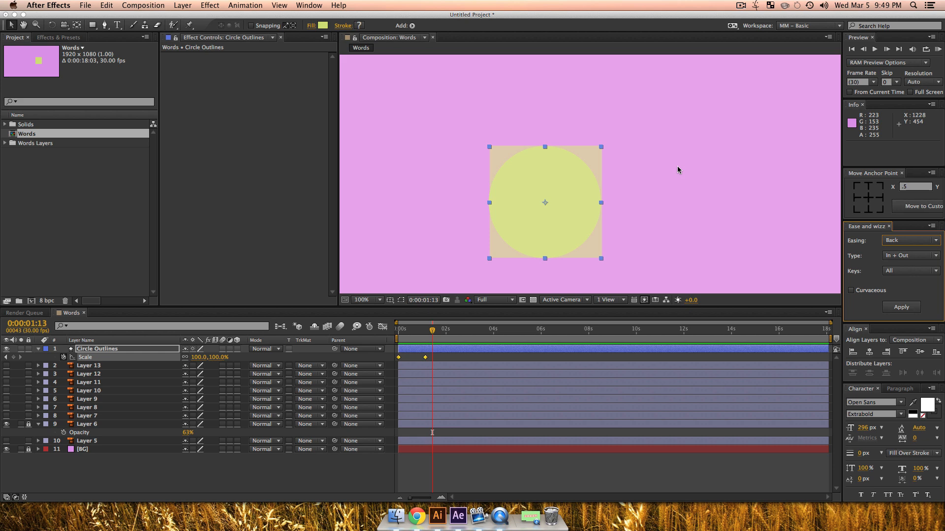
click(907, 256)
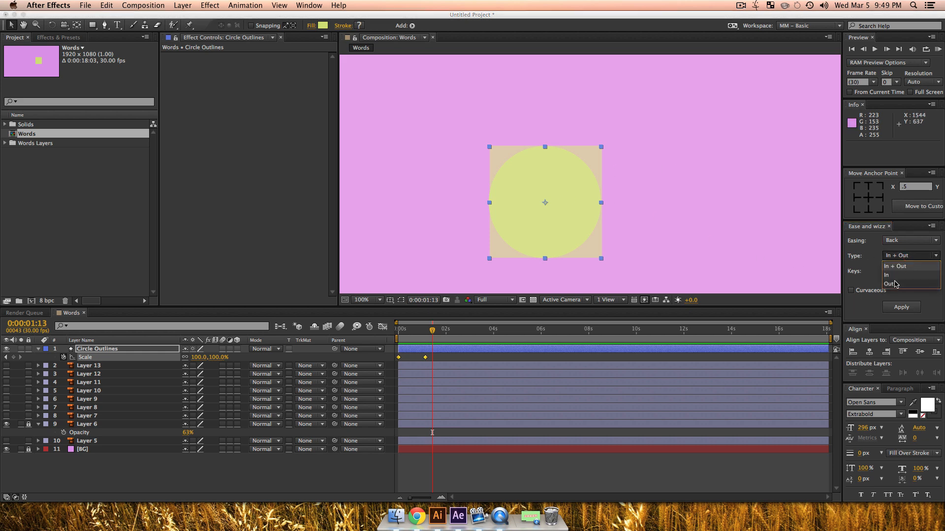
click(896, 285)
click(901, 307)
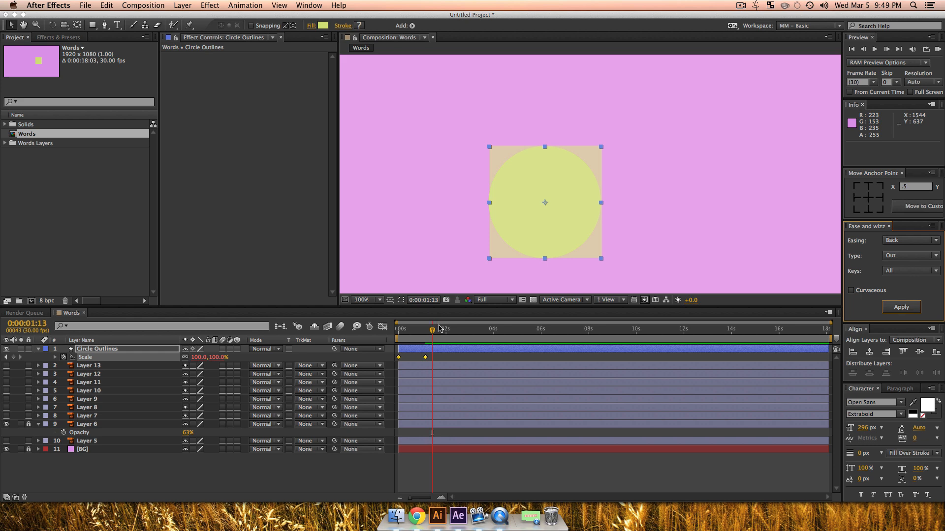
Step: Play back the eased circle scale-up from the start of the composition twice
drag(434, 333, 365, 334)
key(space)
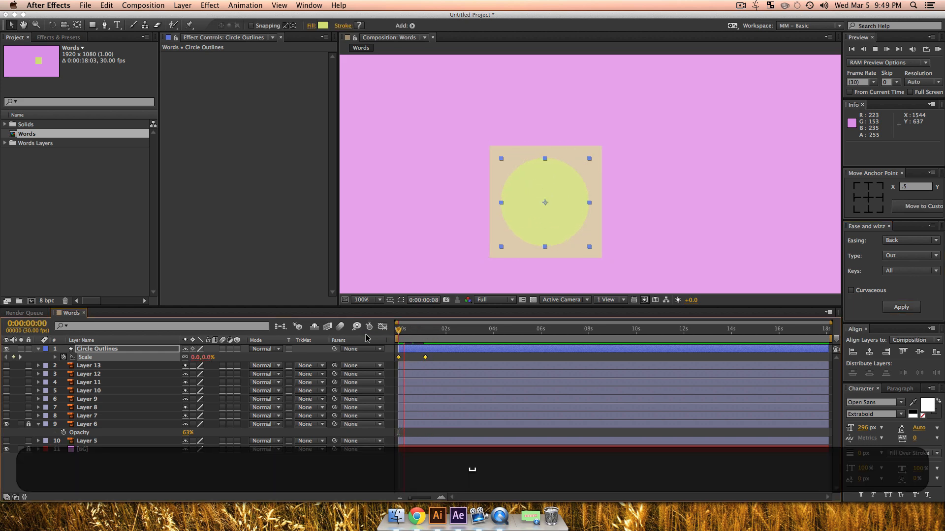
key(space)
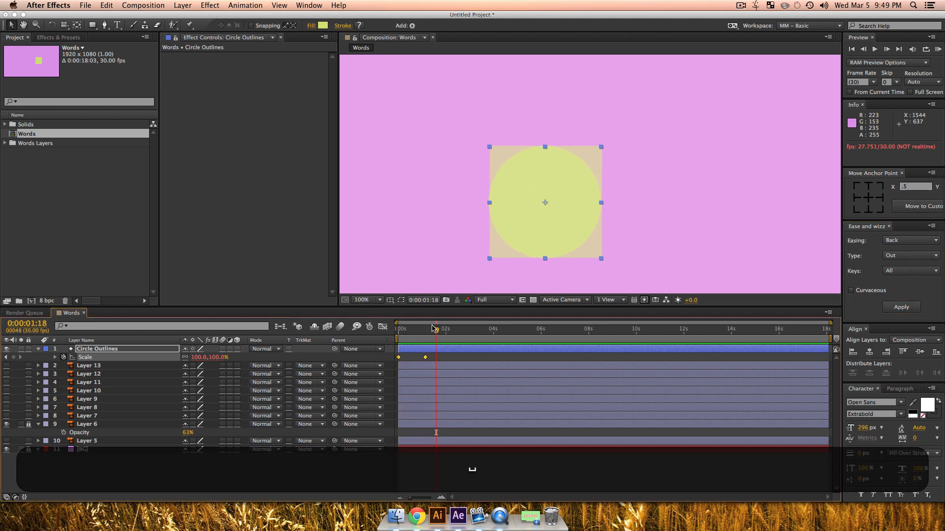
key(space)
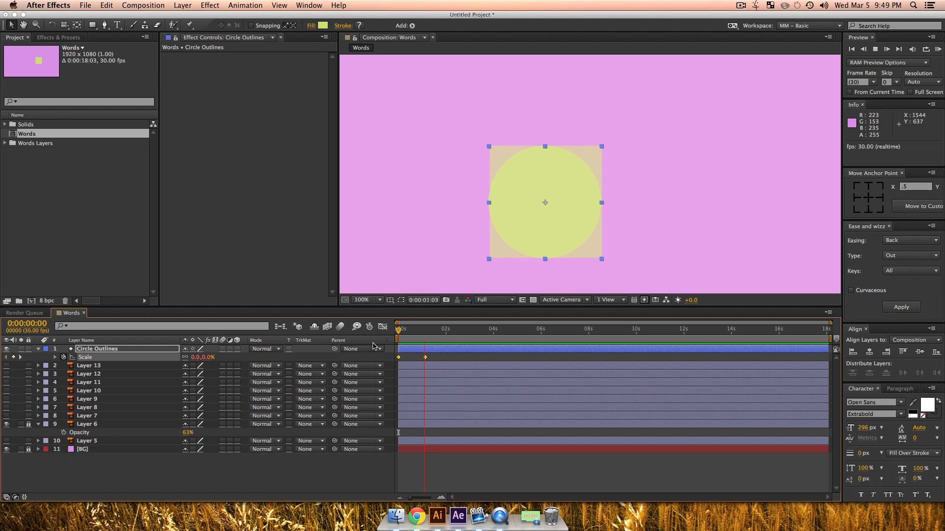
key(space)
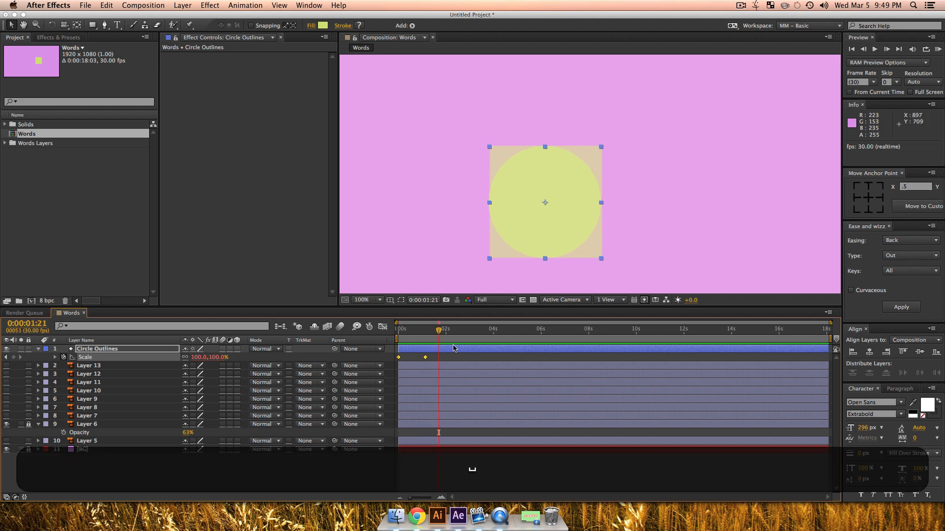
Step: Add a Path keyframe to the Circle Outlines layer at 0:00:01:04 and show only its keyframed properties
click(426, 334)
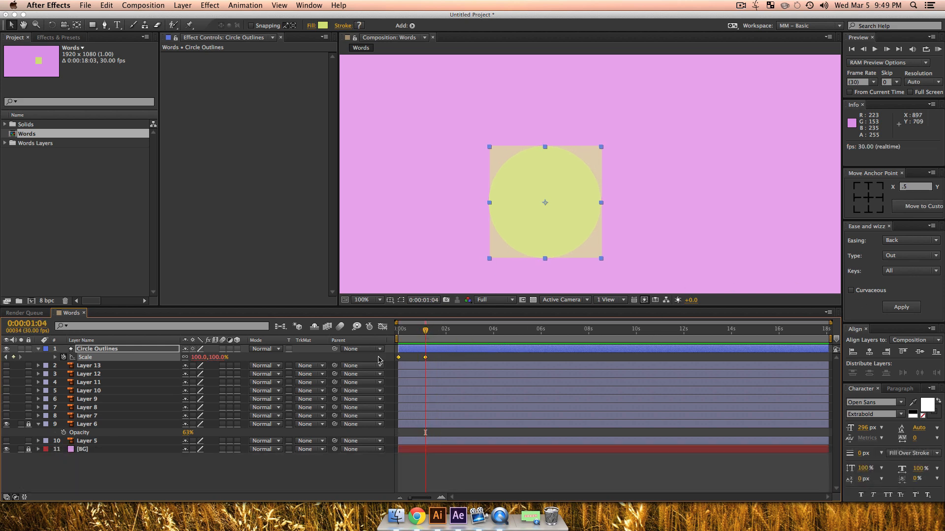
key(k)
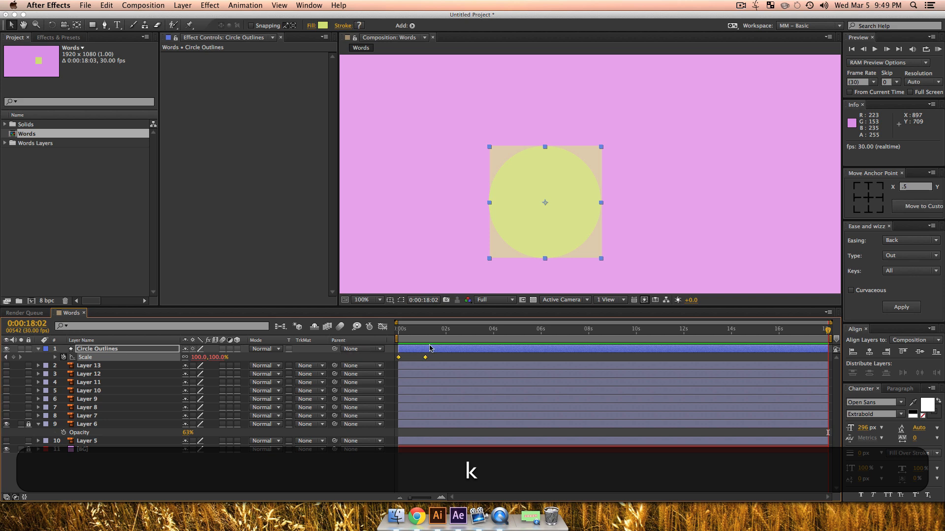
click(444, 357)
key(j)
key(k)
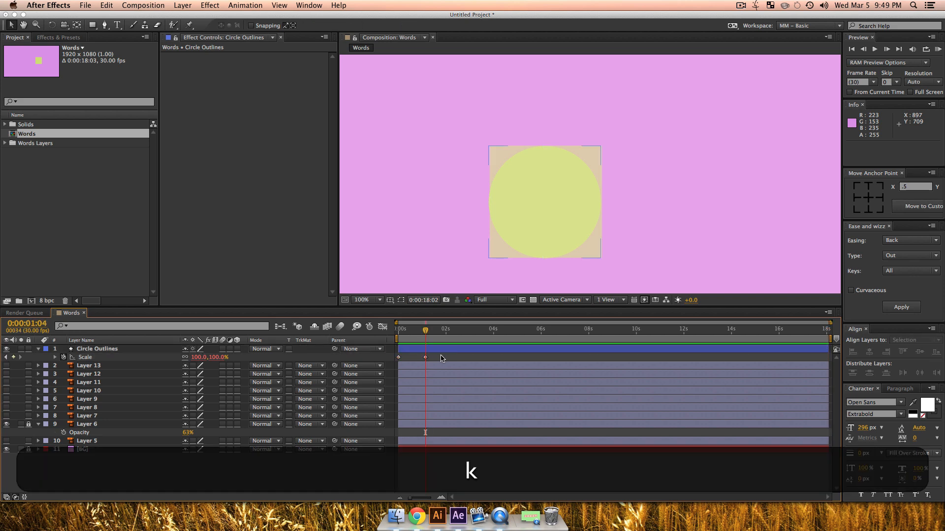
key(j)
key(j)
key(k)
click(98, 349)
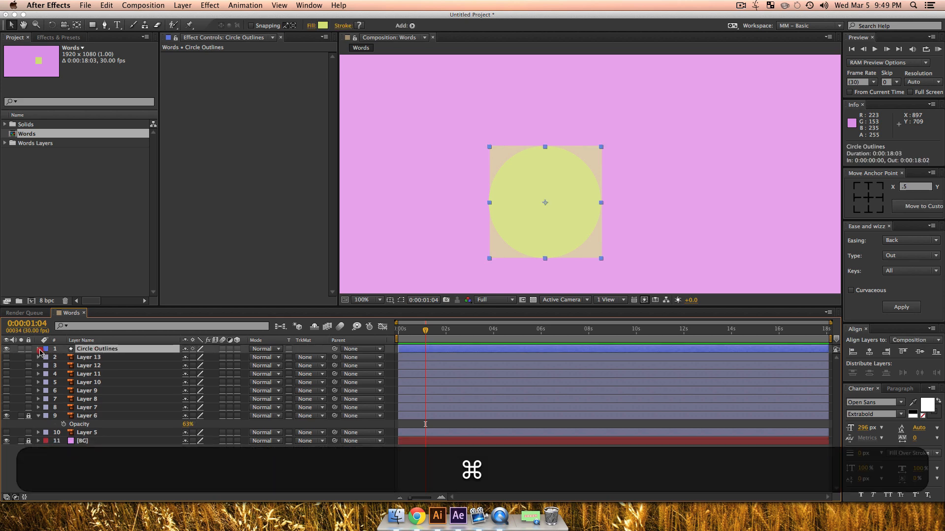
super+click(39, 349)
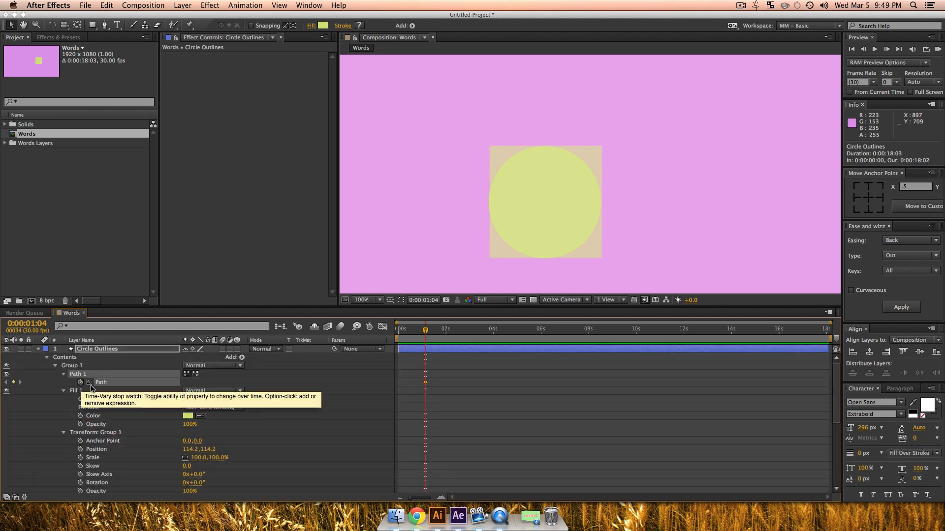
click(81, 383)
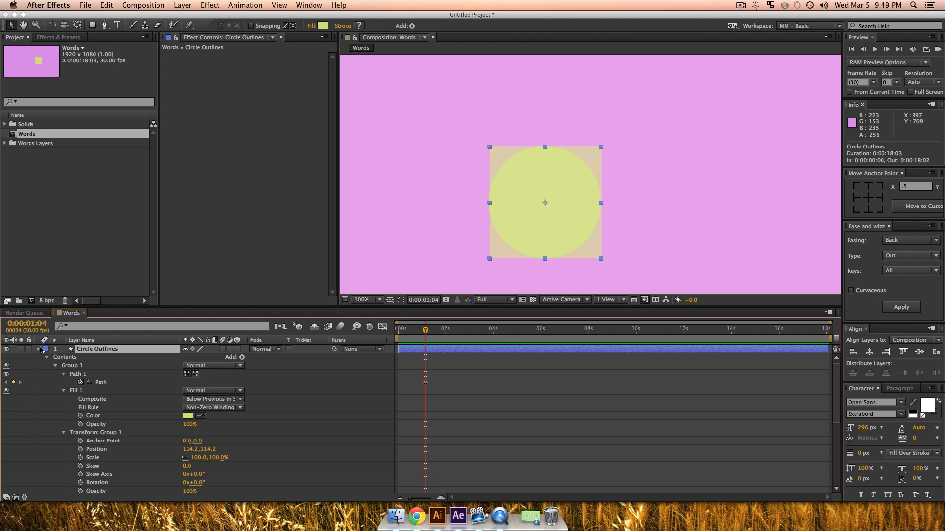
key(u)
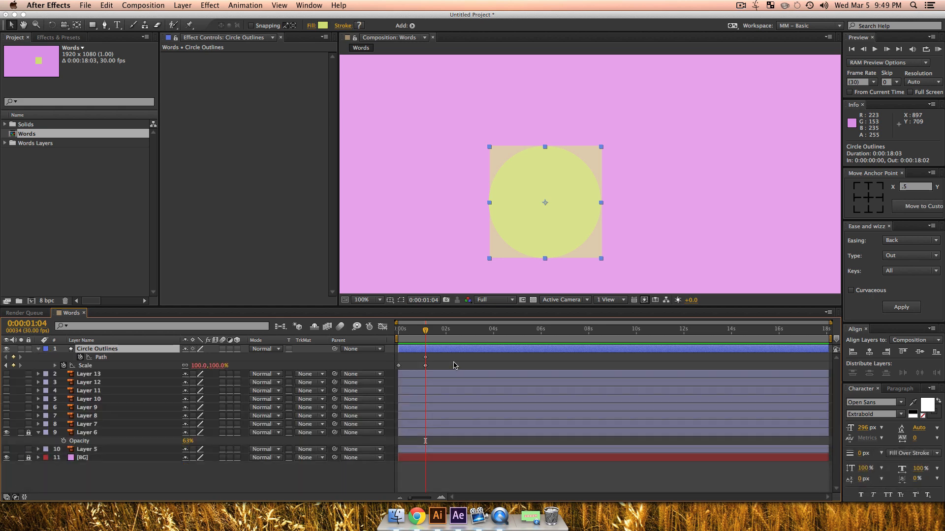
Step: Move the current time forward 20 frames to 0:00:01:24 and select the Circle Outlines layer's Path property
key(shift)
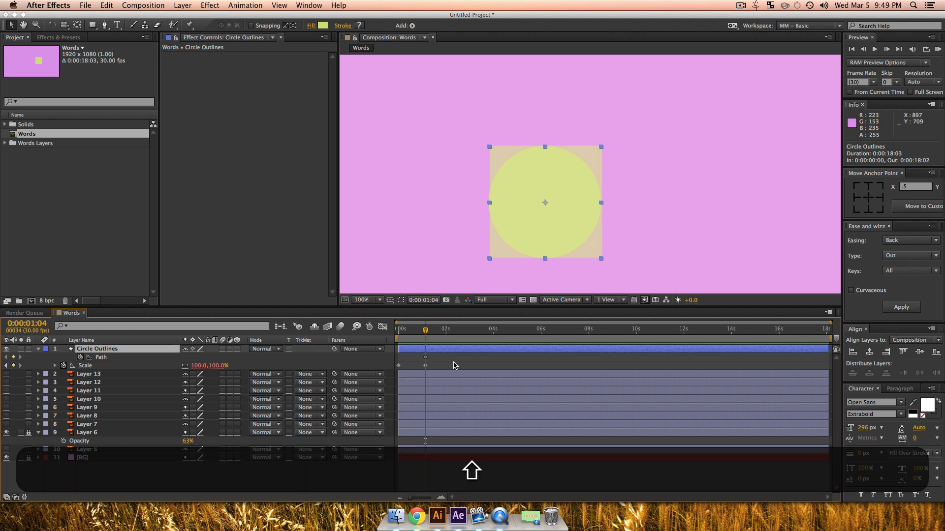
key(shift+Page_Down)
key(shift+Page_Down)
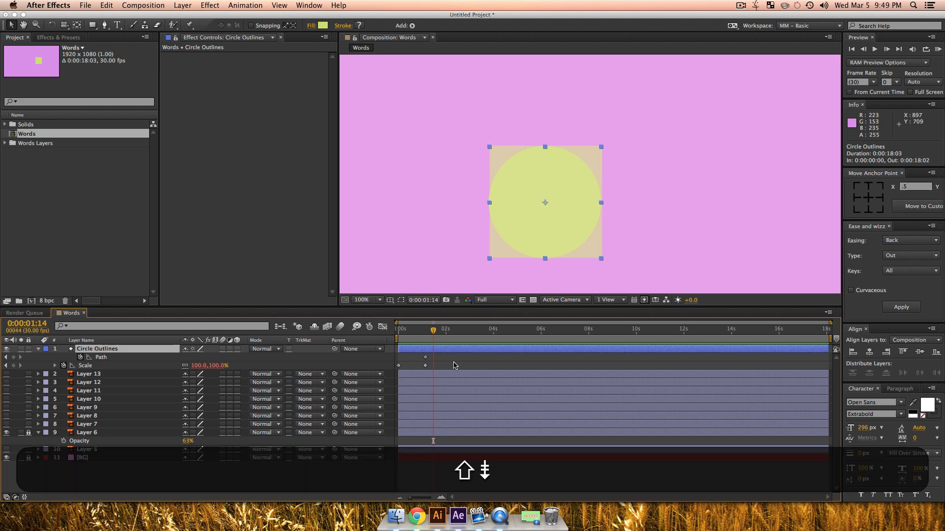
click(102, 357)
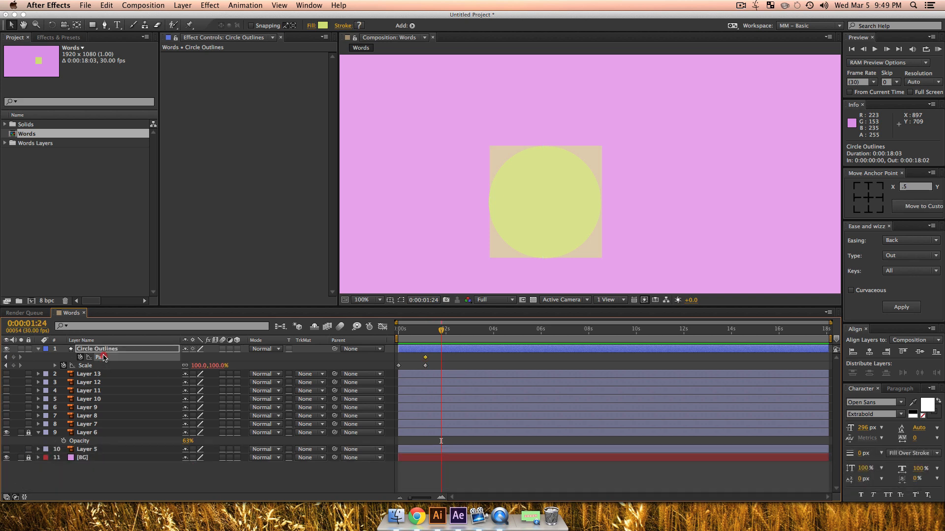
drag(587, 129, 615, 160)
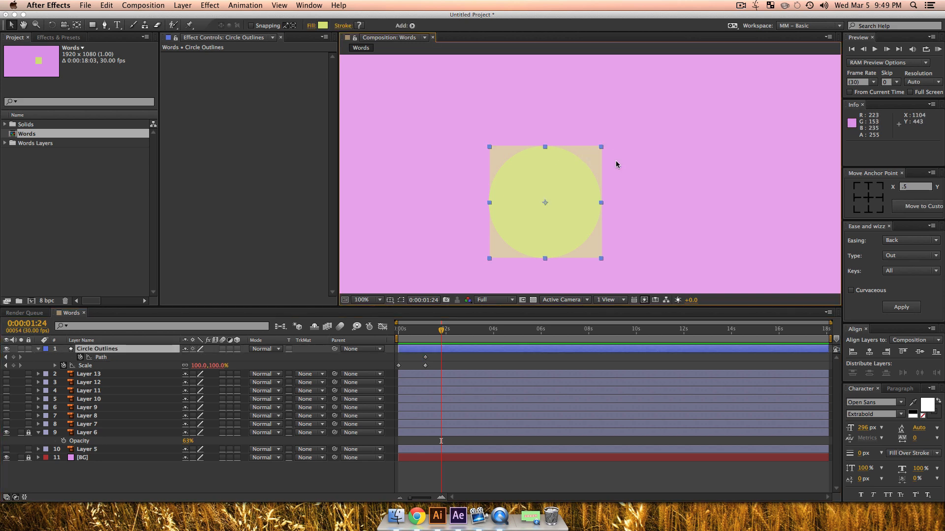
click(112, 362)
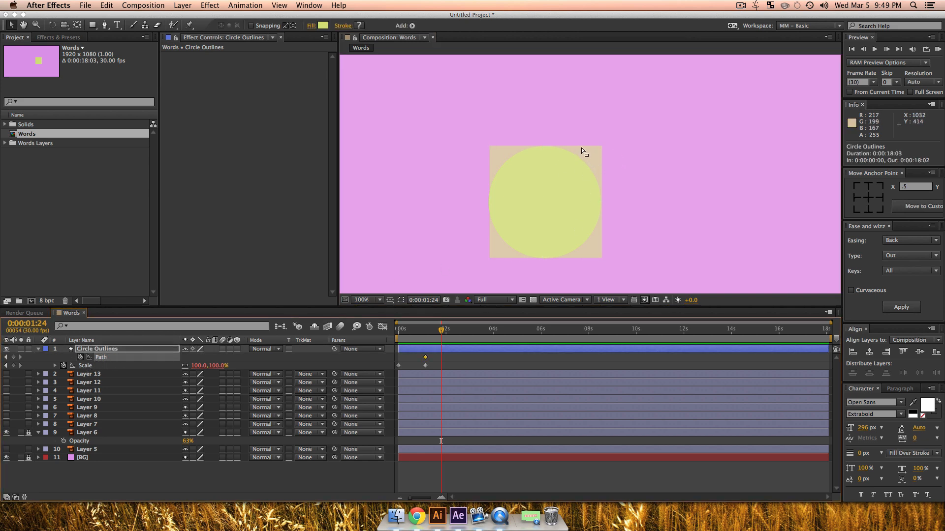
key(v)
key(g)
key(super+z)
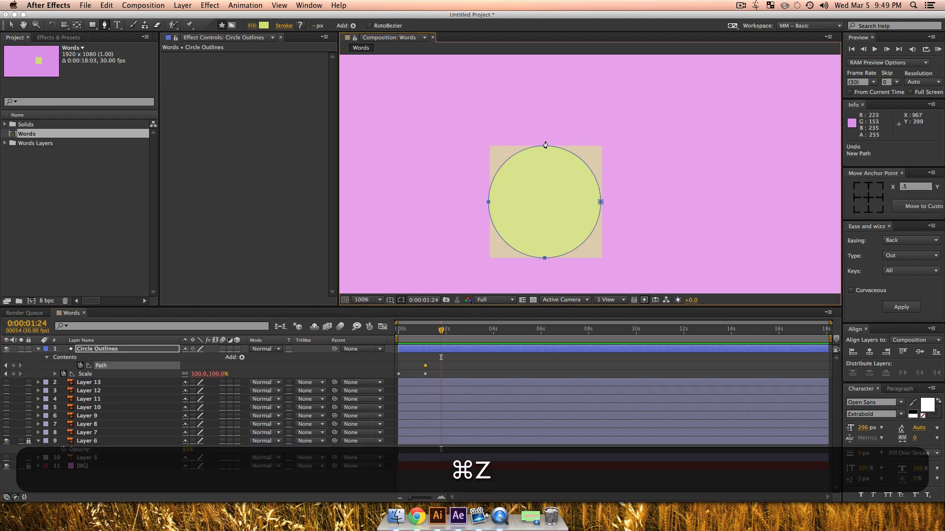
key(v)
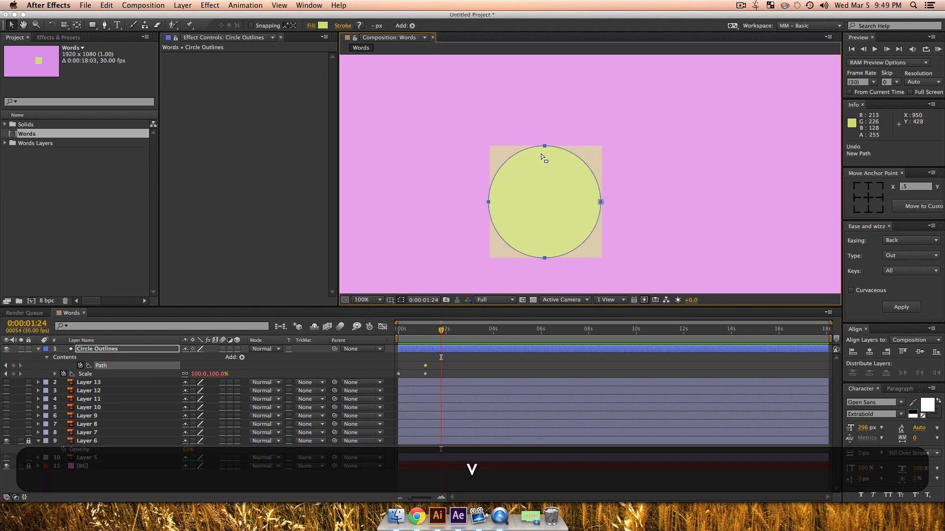
Step: At 0:00:01:24, move the circle path's top vertex horizontally to the upper-right corner of the square
click(544, 146)
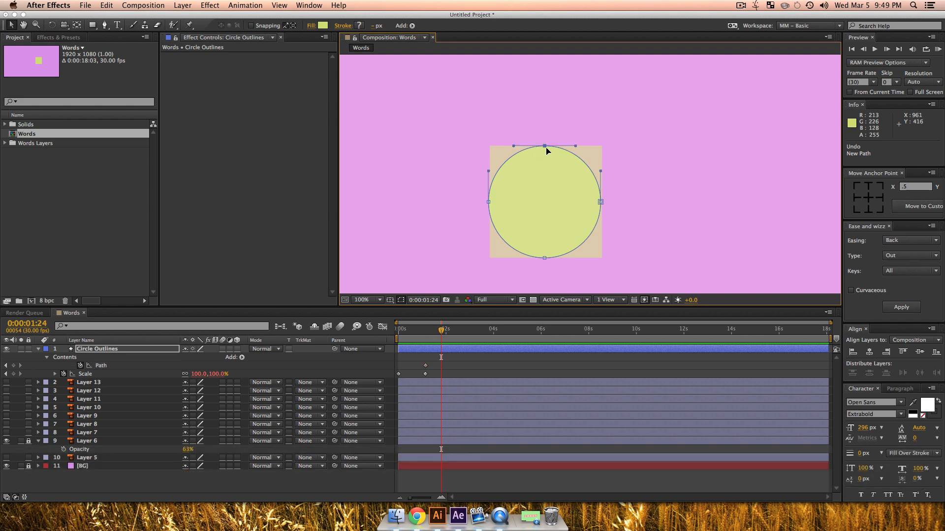
drag(544, 146, 599, 147)
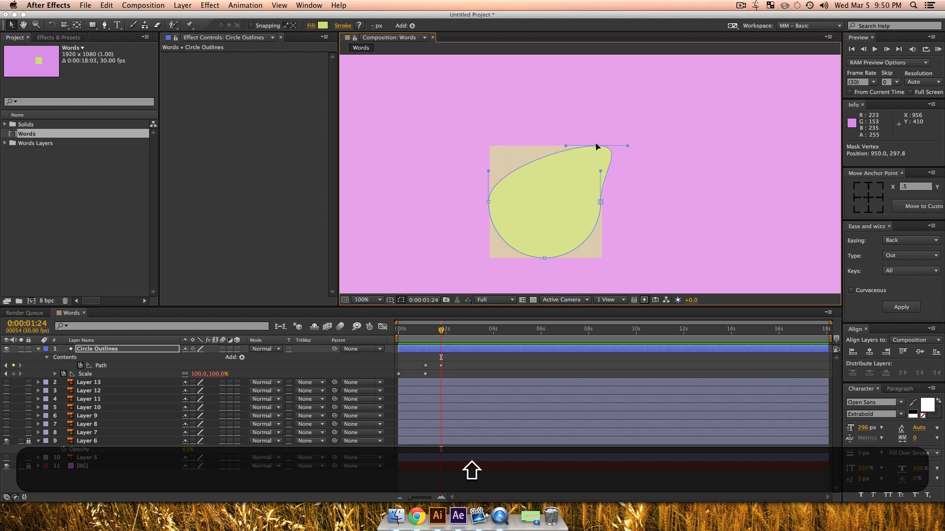
drag(597, 147, 598, 148)
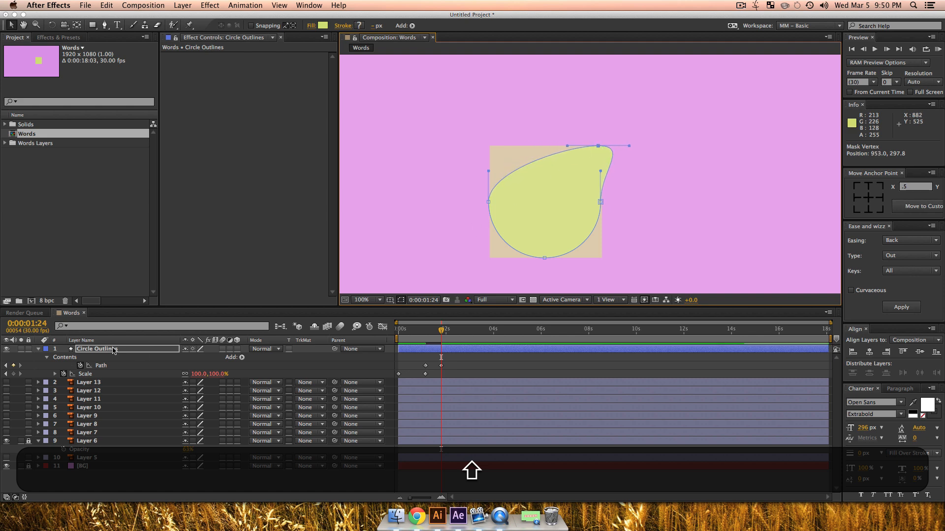
Step: Lower the Circle Outlines layer's opacity slightly and show its keyframed properties again
click(114, 349)
key(t)
drag(185, 357, 177, 360)
key(u)
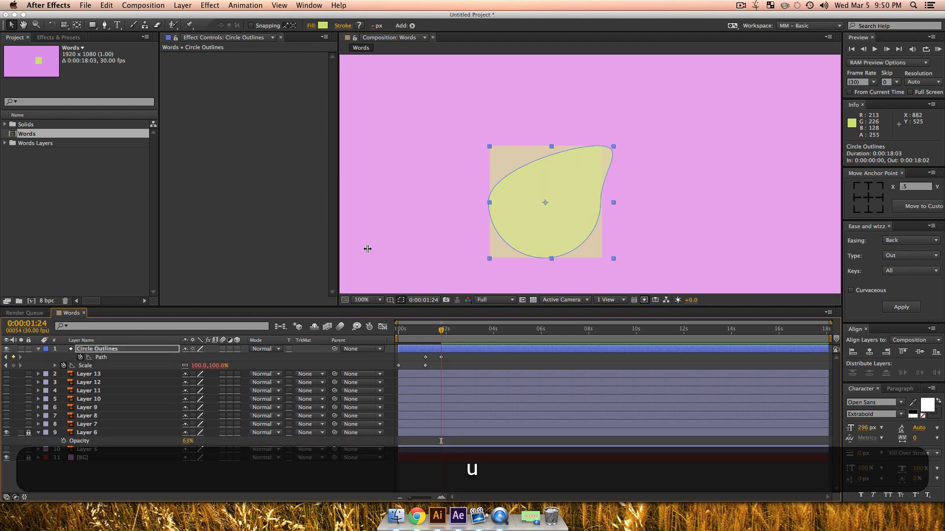
Step: At 0:00:02:04, nudge the circle path's displaced top vertex closer to the square's upper-right corner
key(z)
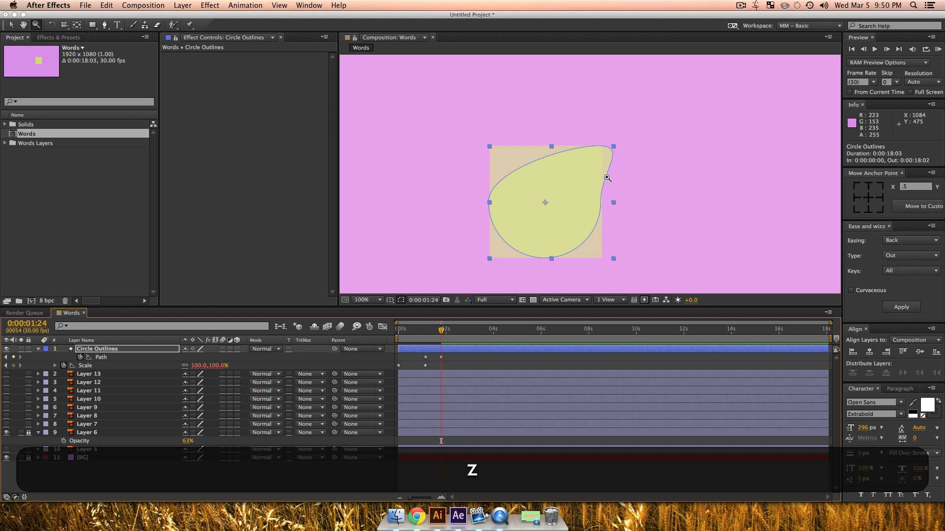
click(604, 177)
click(570, 172)
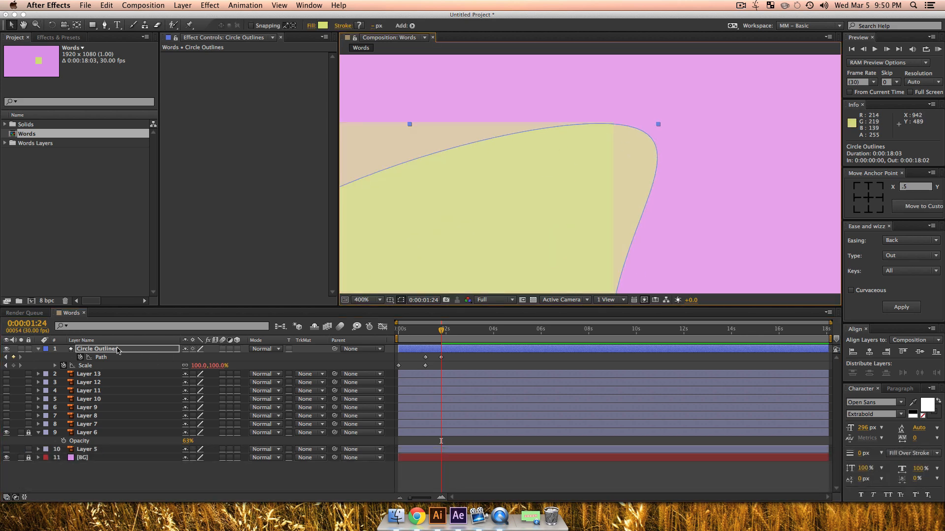
mouse_move(434, 339)
mouse_down()
mouse_move(422, 339)
mouse_move(449, 341)
mouse_move(422, 340)
mouse_move(443, 346)
mouse_up()
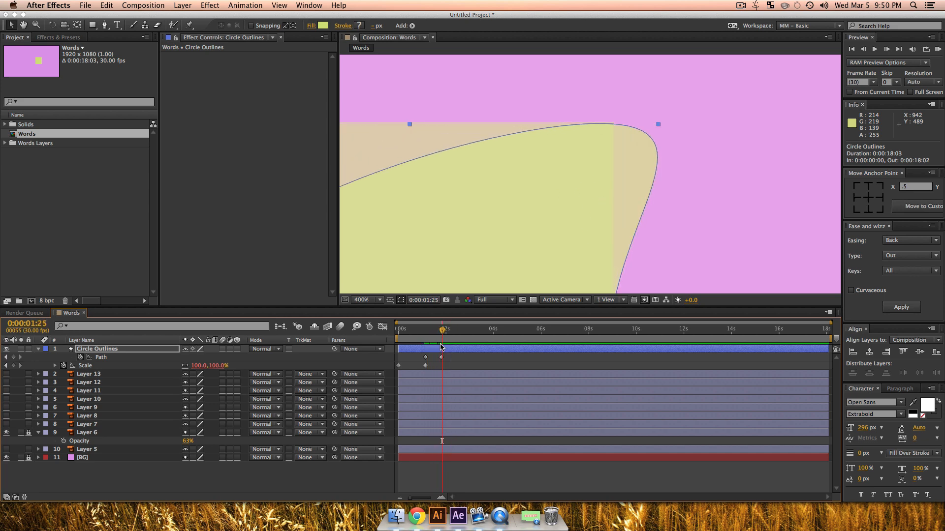
key(j)
key(shift)
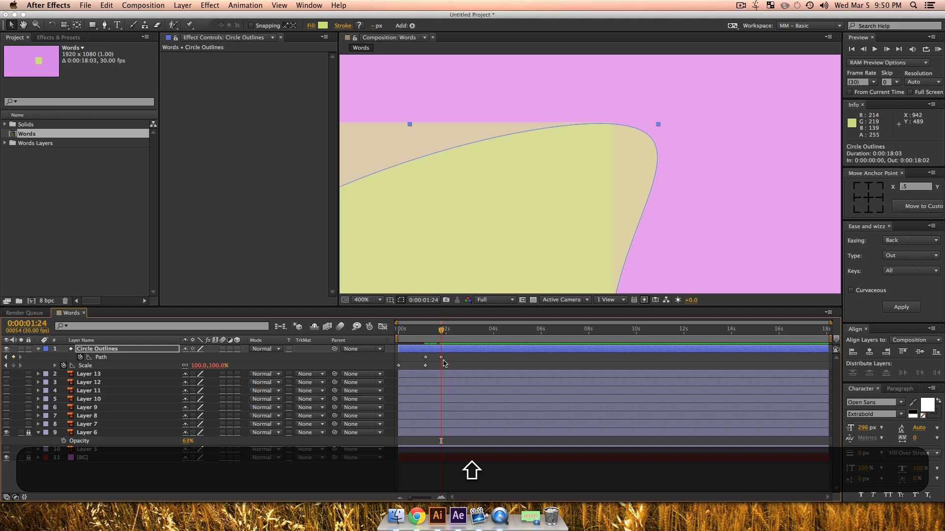
key(shift+Page_Down)
key(z)
alt+click(588, 216)
key(v)
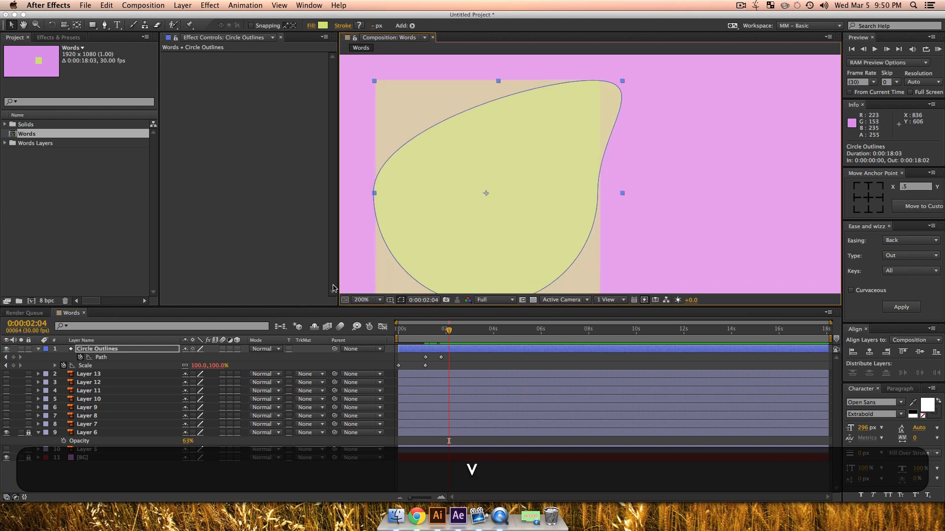
click(101, 358)
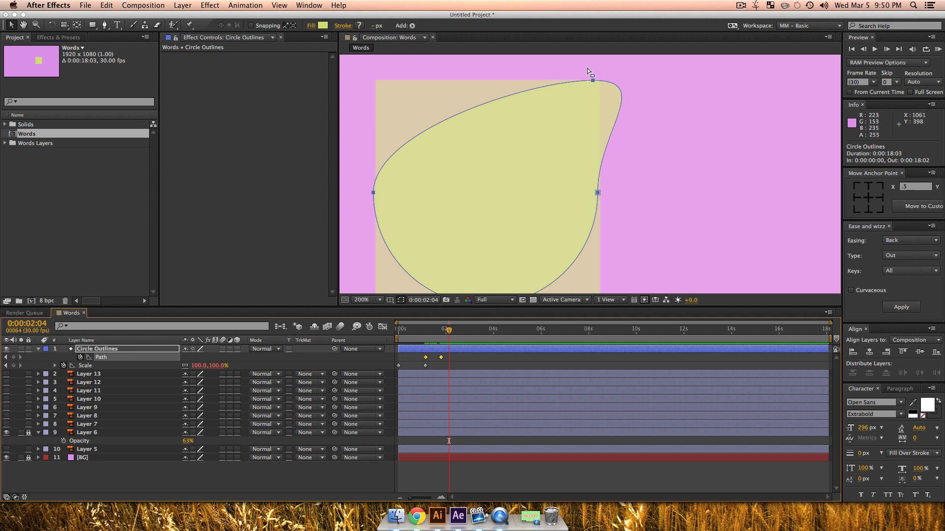
click(602, 93)
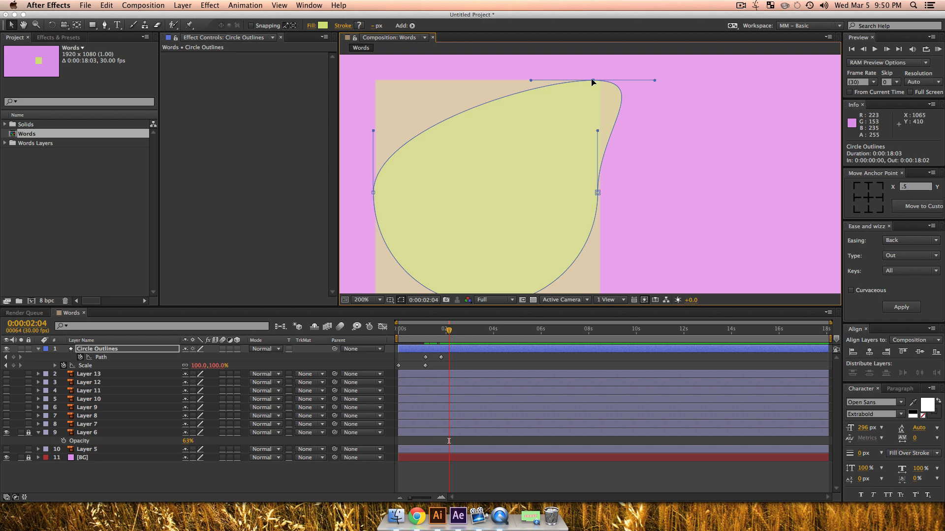
drag(592, 82, 597, 81)
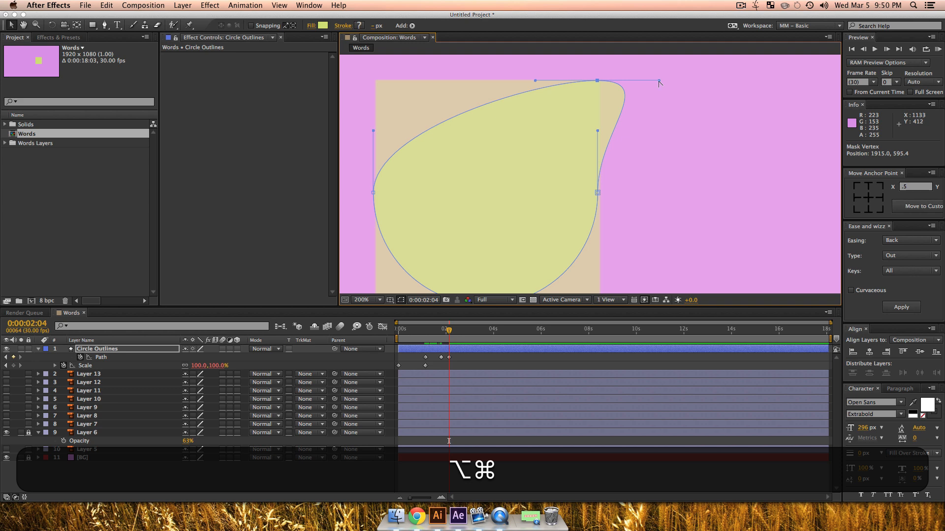
Step: Straighten the circle path's right edge at 0:00:02:04 by folding the upper-right vertex's outer handle down along it, and preview the motion
drag(659, 80, 598, 167)
drag(448, 335, 430, 336)
key(space)
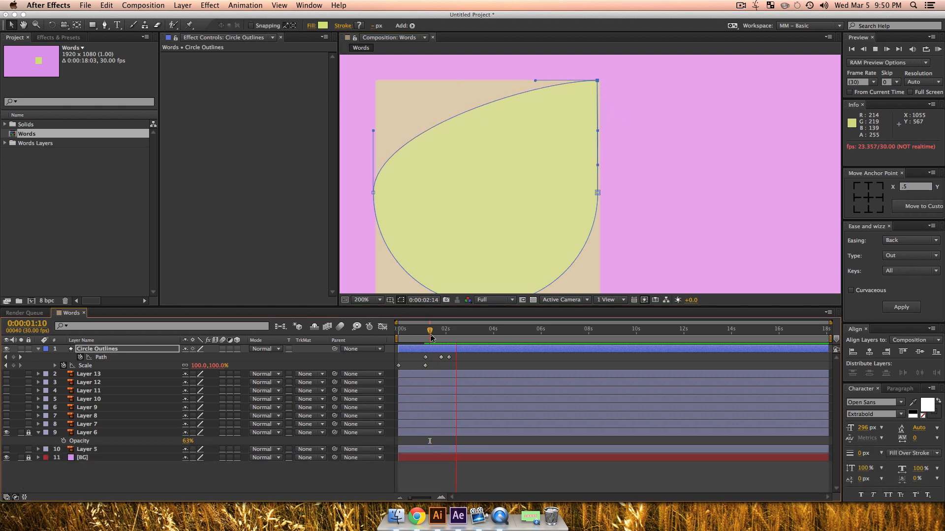
key(space)
key(space)
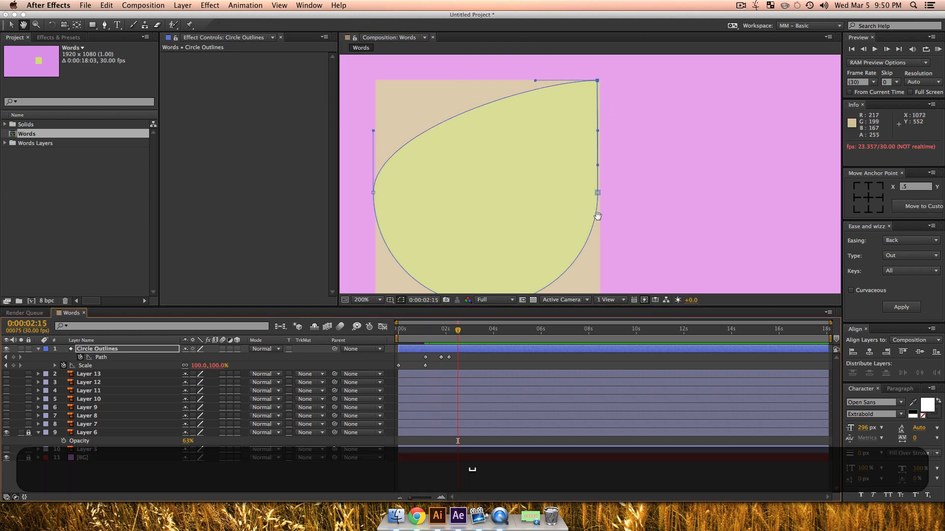
Step: At 0:00:02:24, move the circle path's right vertex down to the square's lower-right corner; at 0:00:03:04, fold its outer handle along the bottom edge
drag(598, 216, 587, 163)
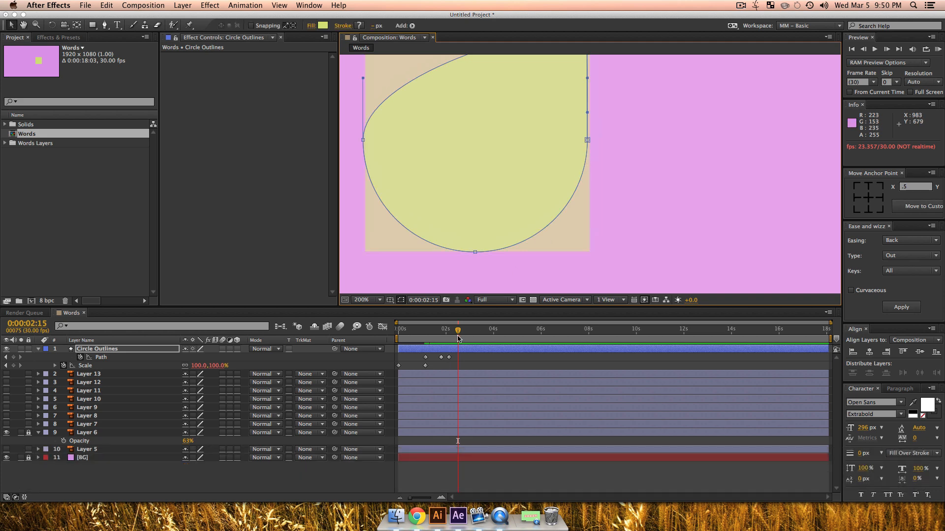
key(j)
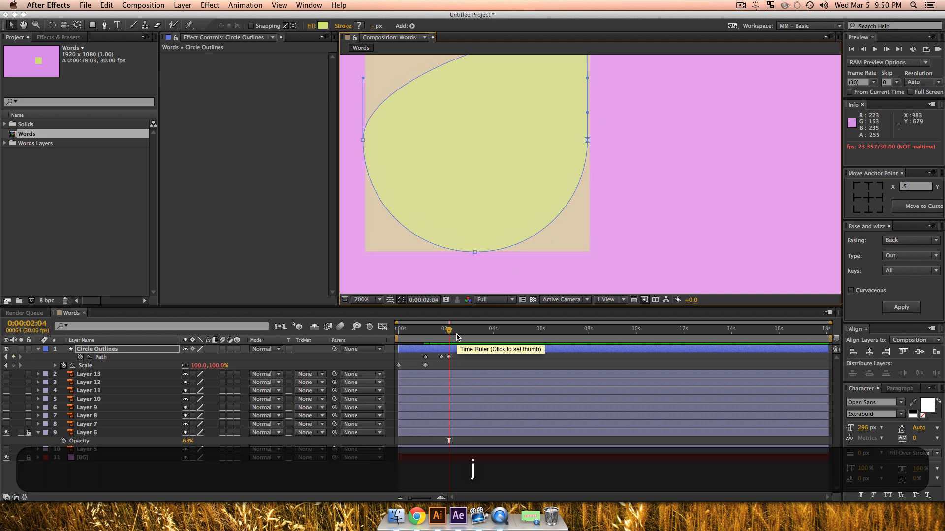
key(shift+Page_Down)
key(shift+Page_Down)
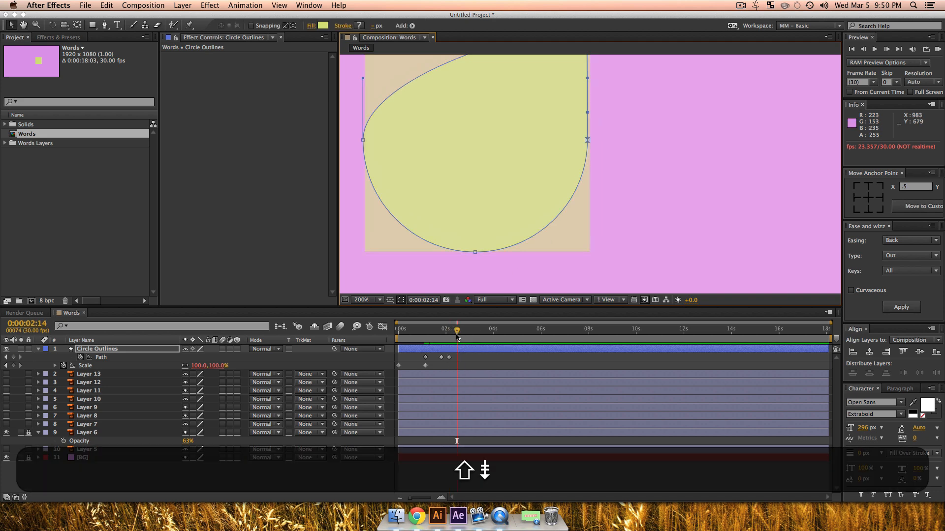
click(587, 140)
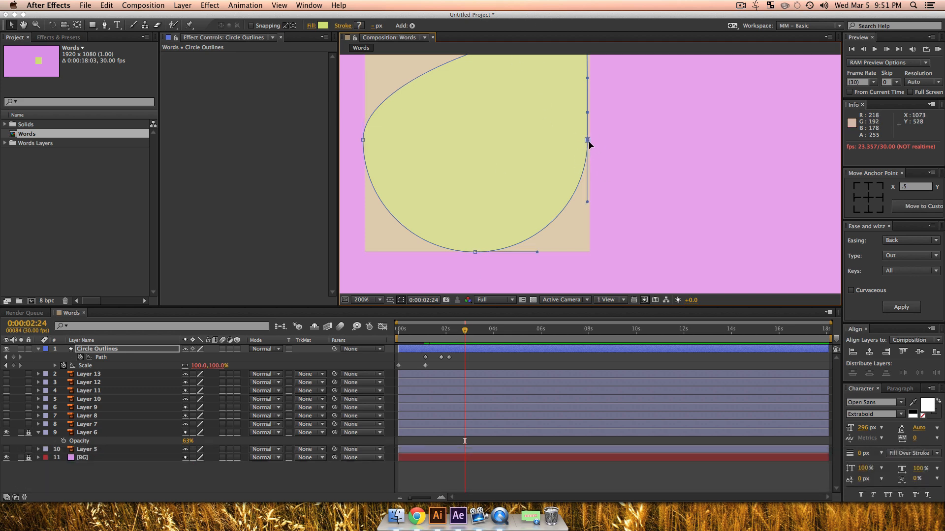
key(shift)
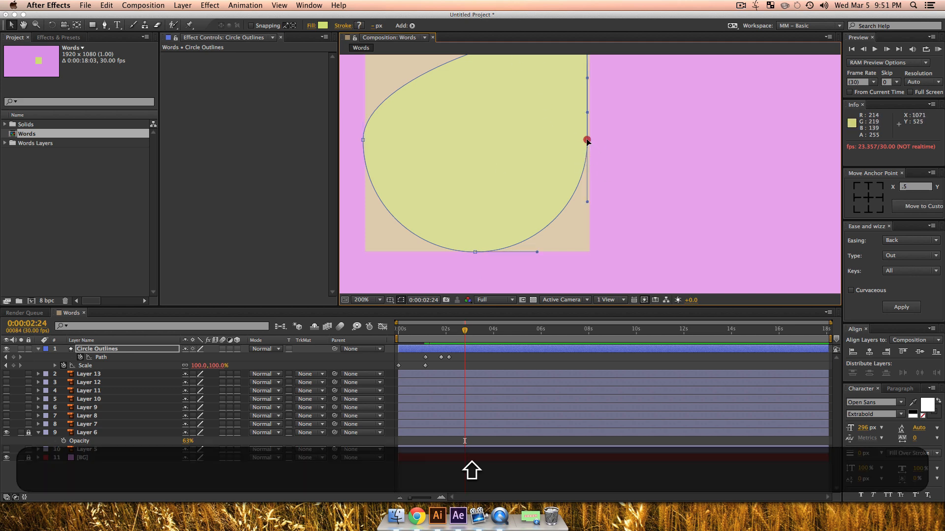
drag(586, 140, 650, 164)
key(space)
key(shift+Page_Down)
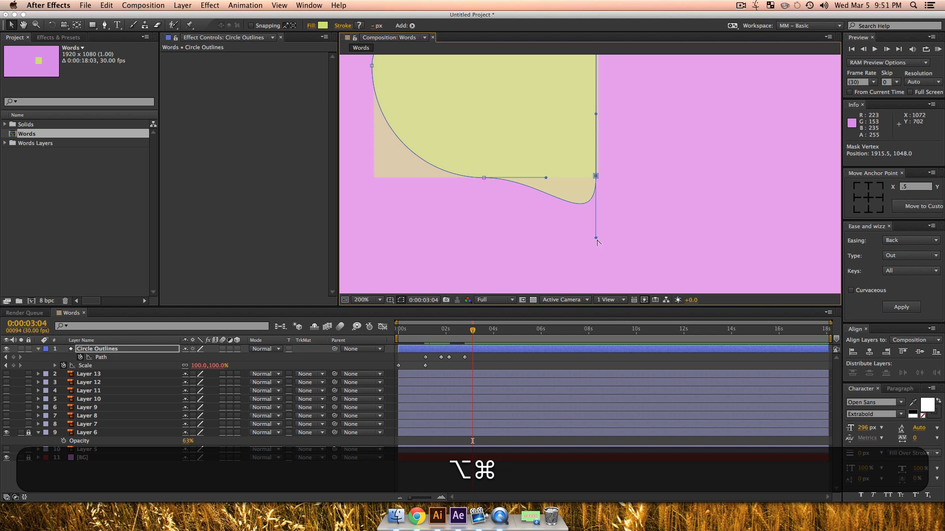
drag(596, 240, 496, 178)
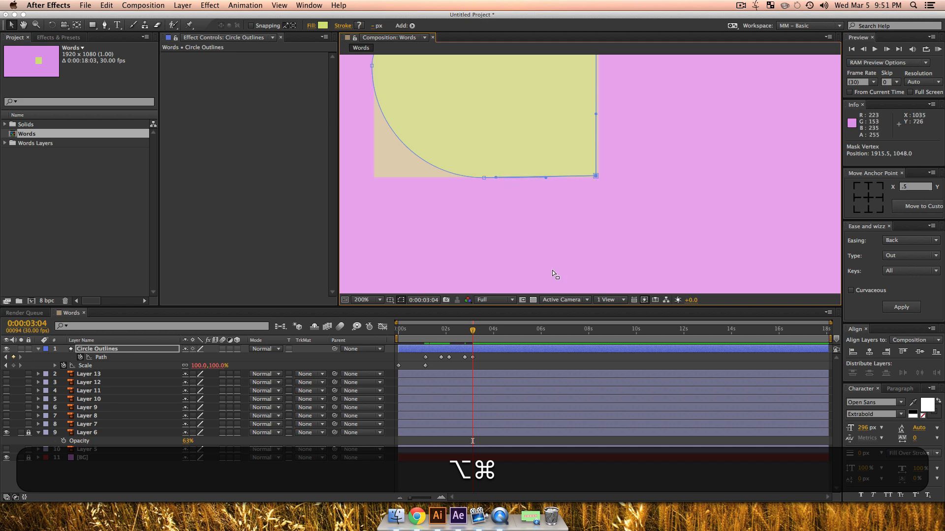
Step: At 0:00:03:24, move the path's bottom vertex to the square's lower-left corner; at 0:00:04:04, fold its outer handle up along the left edge
key(shift+Page_Down)
key(shift+Page_Down)
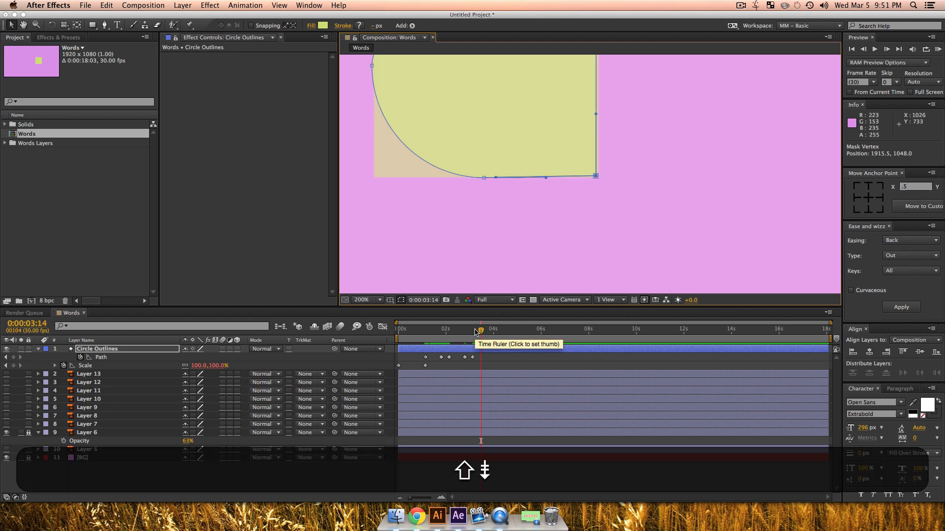
click(483, 178)
drag(484, 178, 552, 266)
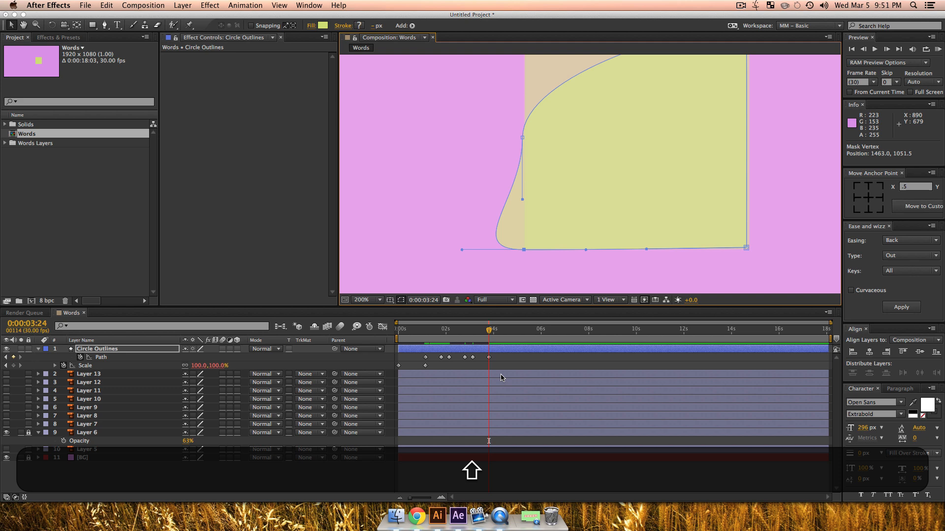
key(shift+Page_Down)
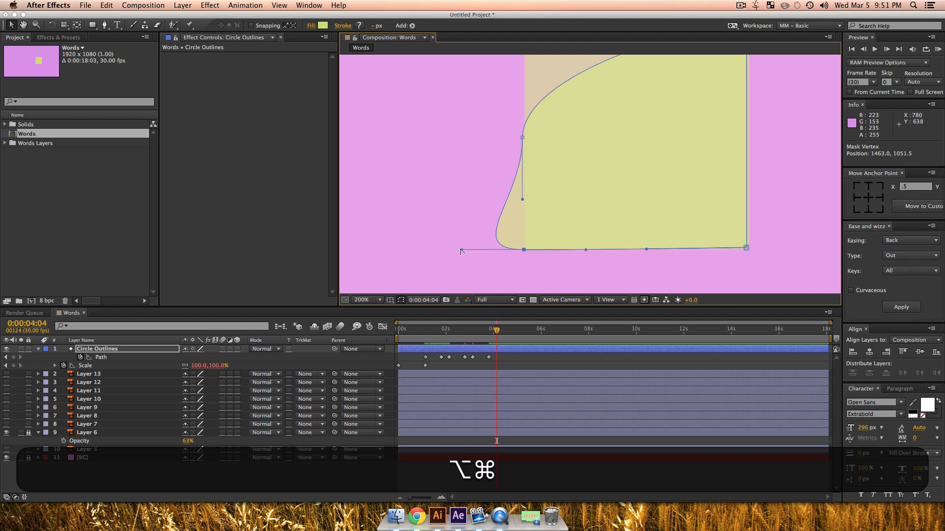
drag(462, 252, 523, 181)
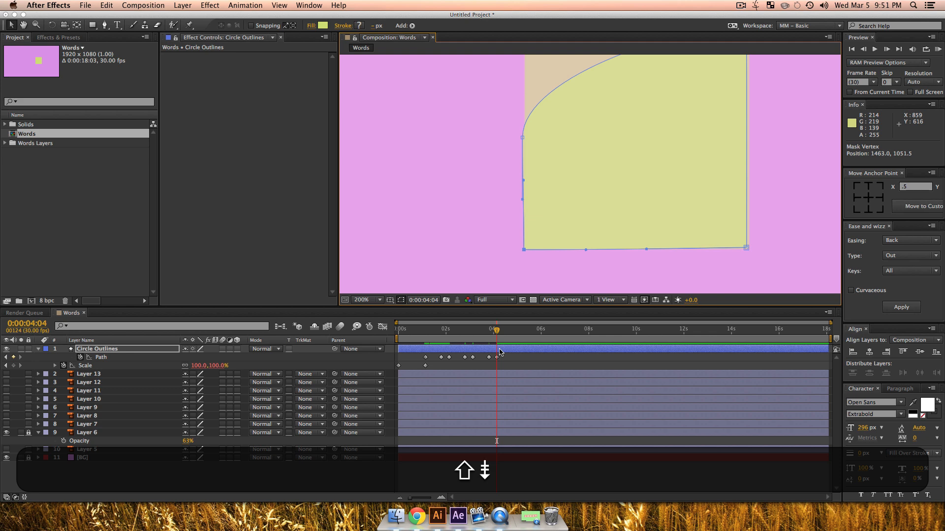
Step: At 0:00:04:24, move the path's left vertex up to the square's upper-left corner; at 0:00:05:04, fold its outer handle along the top edge
key(shift+Page_Down)
key(shift+Page_Down)
scroll(570, 198, up, 5)
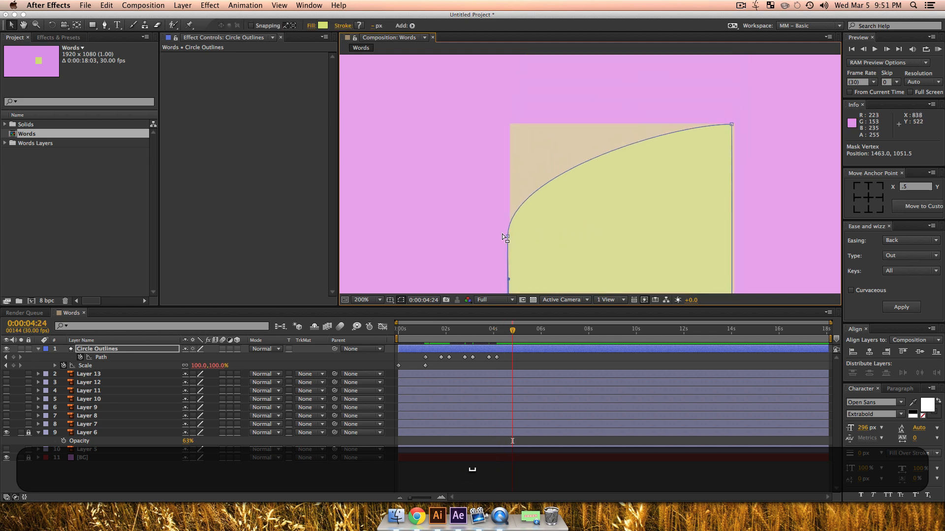
click(507, 235)
drag(509, 236, 508, 126)
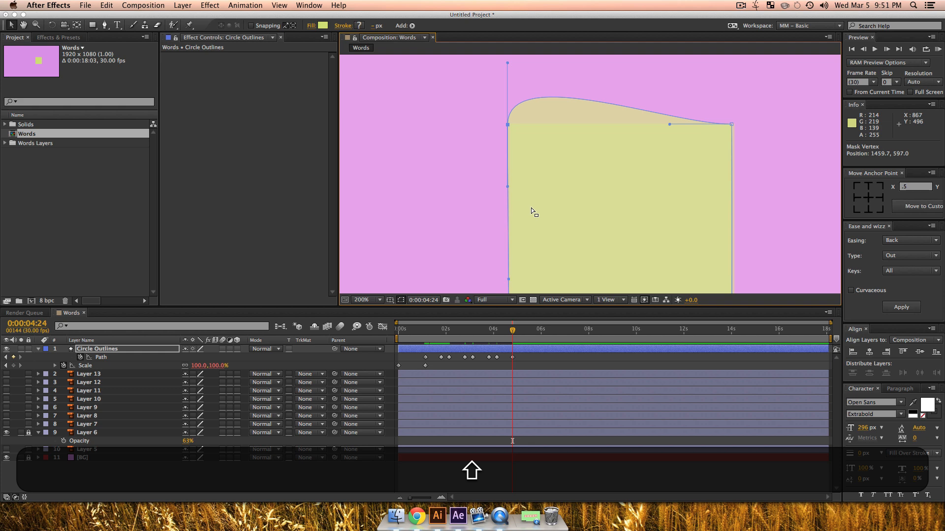
key(shift+Page_Down)
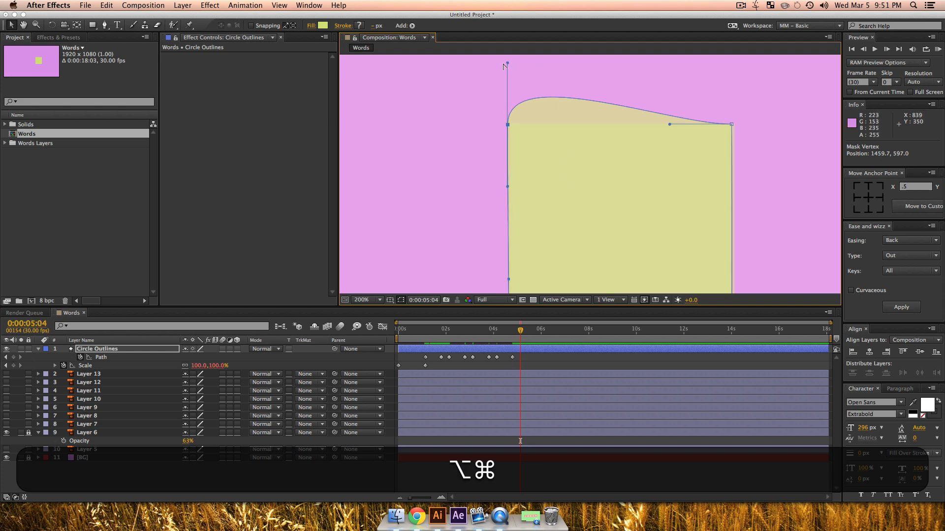
drag(509, 63, 574, 124)
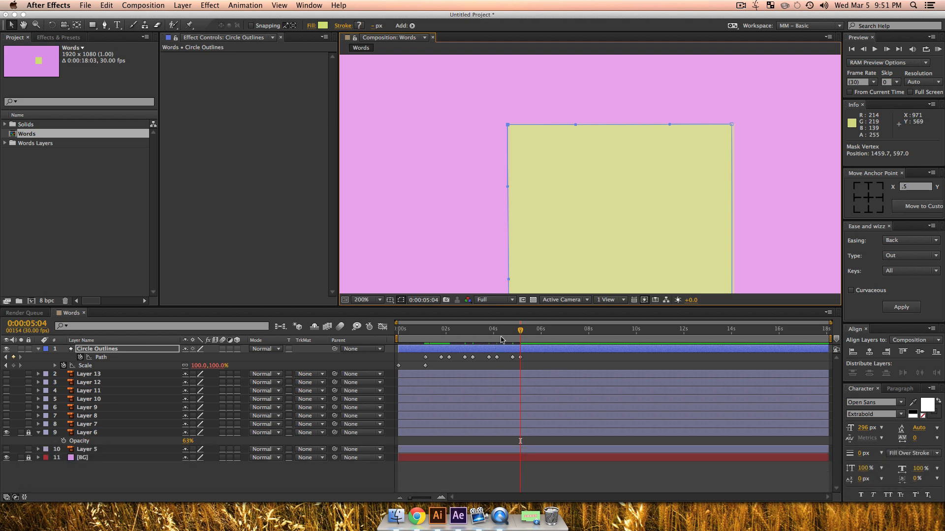
Step: Fit the whole composition in view and play back the circle-to-square morph
key(shift+slash)
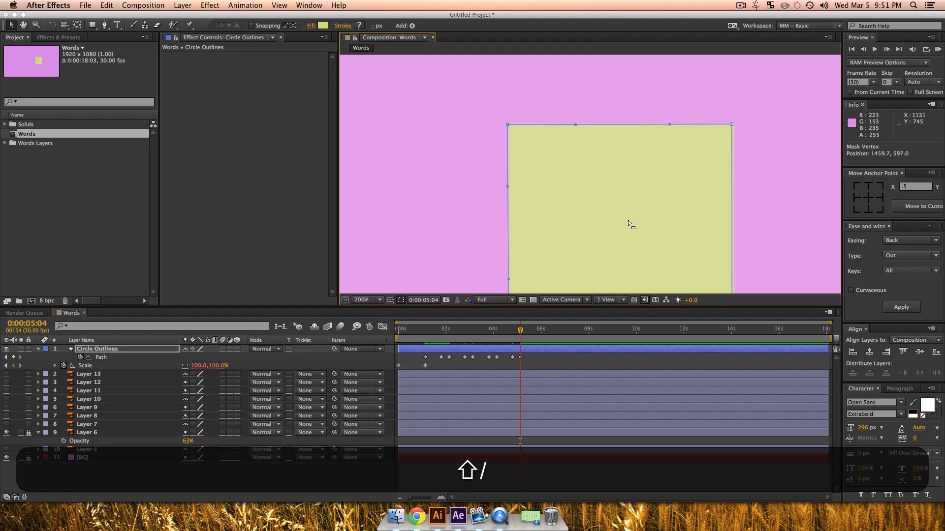
key(shift+v)
drag(520, 330, 491, 336)
key(space)
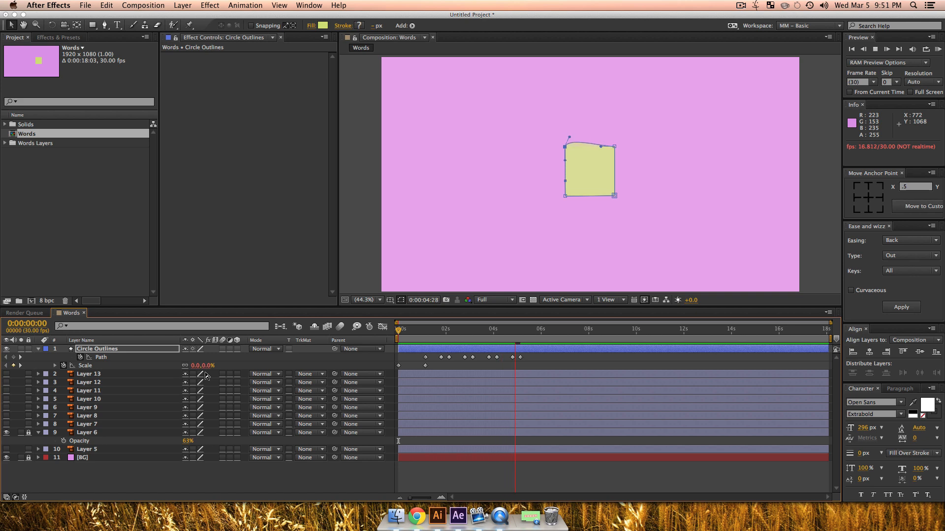
key(space)
Step: Trim the end of the Circle Outlines layer to the last Path keyframe at 0:00:05:04
click(519, 334)
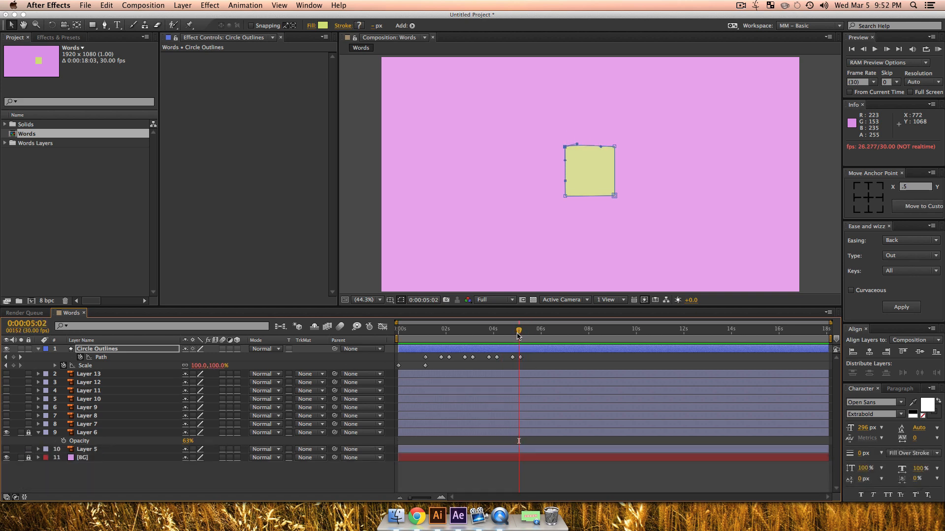
key(k)
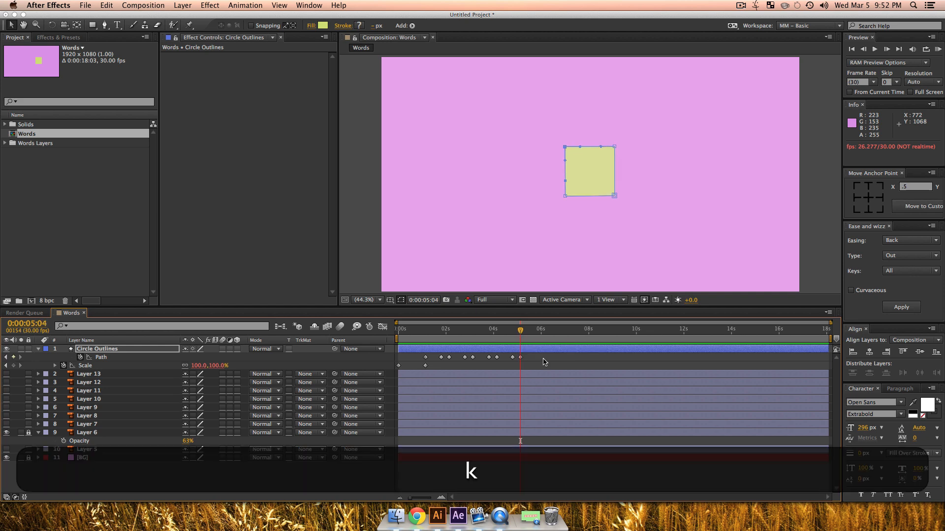
click(531, 351)
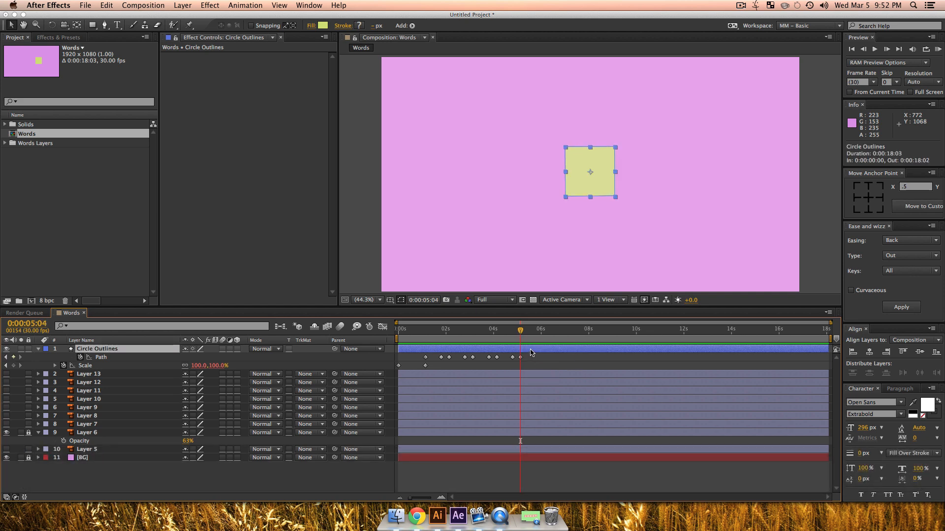
key(alt+bracketright)
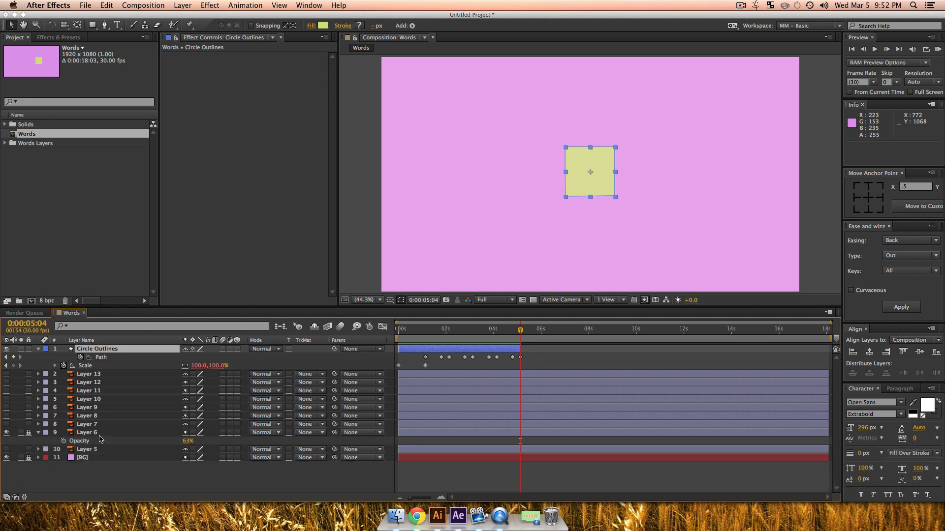
Step: Unlock Layer 6 and trim its start to 0:00:05:04
click(39, 438)
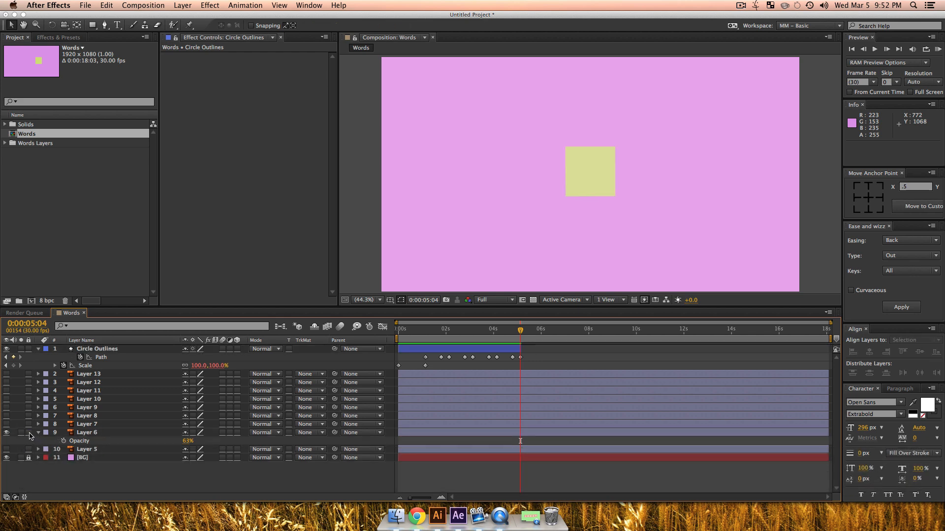
click(96, 433)
key(alt+bracketleft)
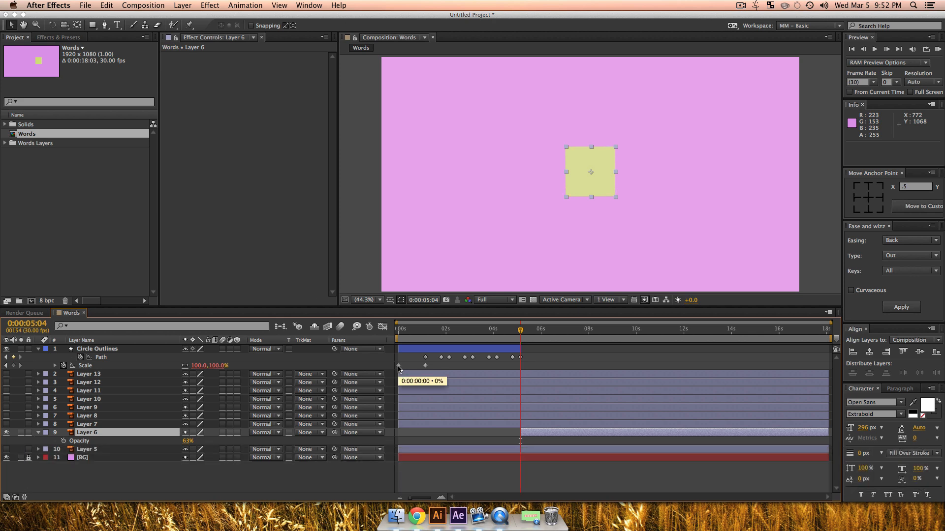
Step: Check the layer handover up to 0:00:05:07 and set the opacity of Circle Outlines through Layer 6 to 100%
key(equal)
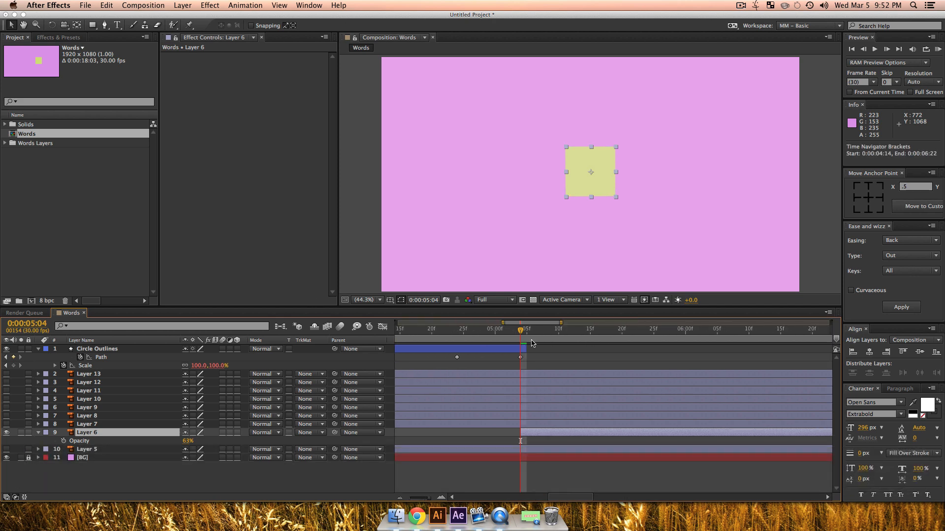
mouse_move(524, 348)
mouse_down()
mouse_move(514, 337)
mouse_move(531, 337)
mouse_move(516, 337)
mouse_move(538, 351)
mouse_up()
click(114, 436)
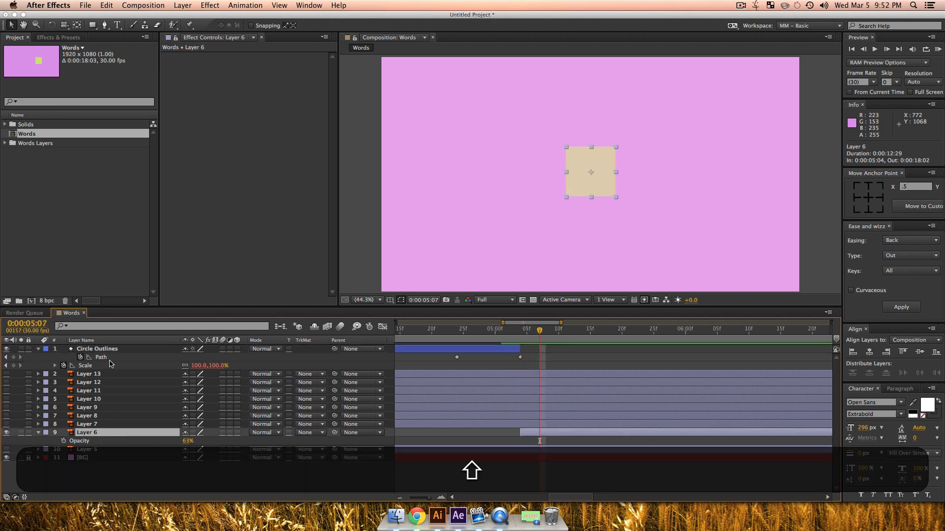
shift+click(106, 351)
key(shift+t)
key(t)
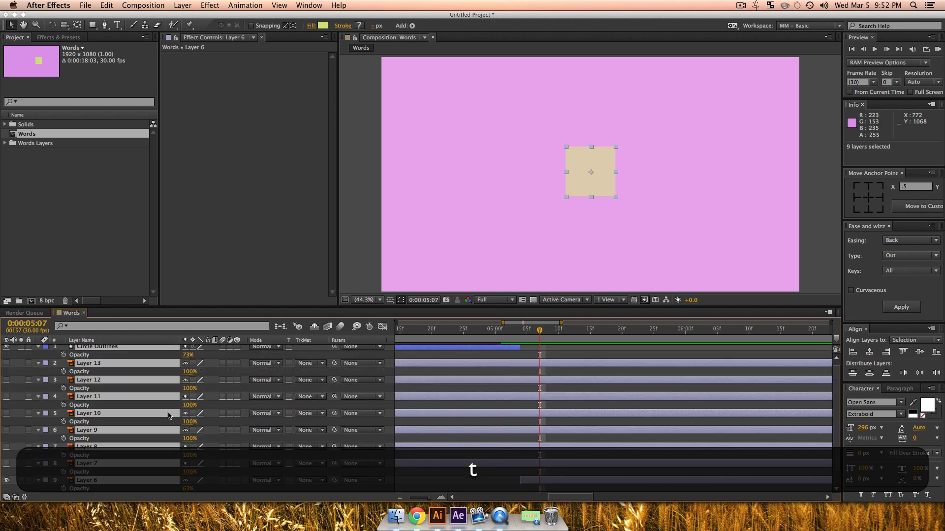
drag(188, 492, 211, 492)
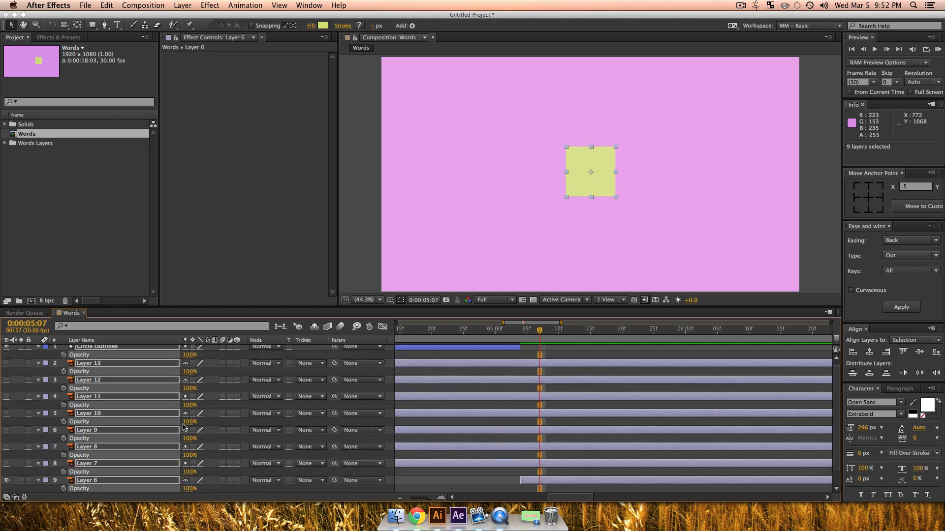
Step: Reveal only the keyframed properties of all layers and show the composition's full duration in the timeline
key(super+a)
key(super+u)
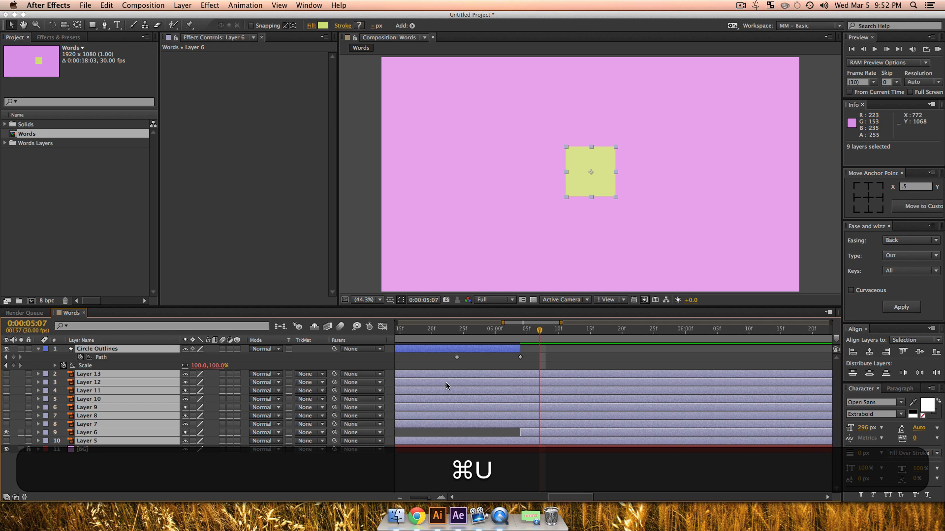
key(u)
click(249, 490)
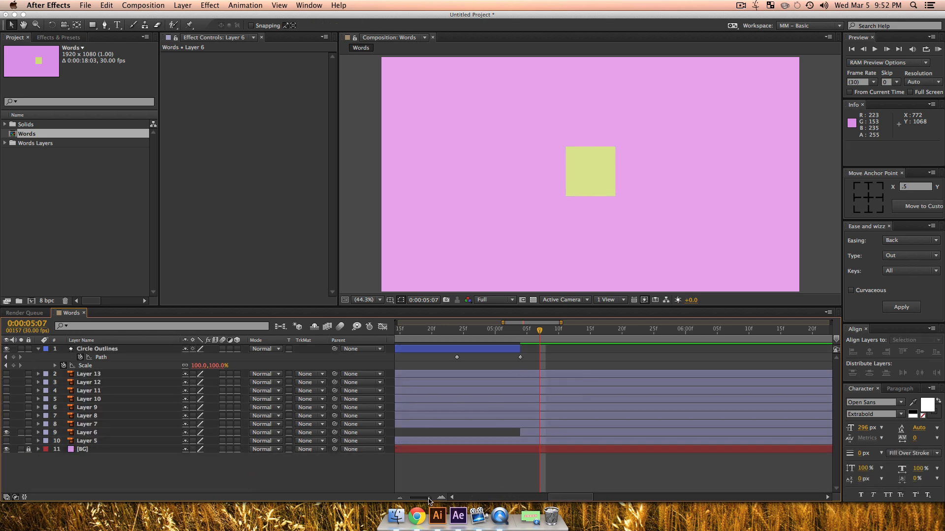
drag(428, 497, 410, 498)
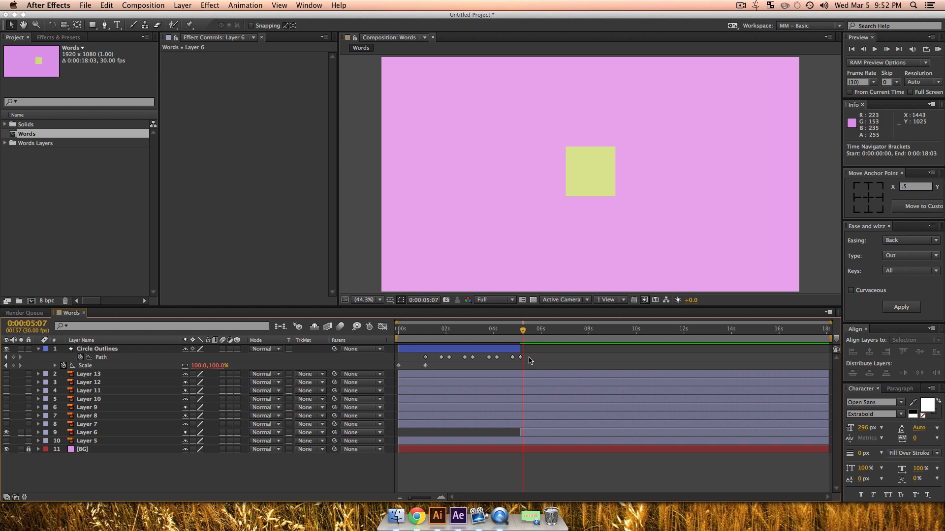
Step: Apply Ease and Wizz Quad, In + Out easing with Curvaceous enabled to all Circle Outlines Path keyframes, and start a RAM preview
drag(529, 360, 413, 356)
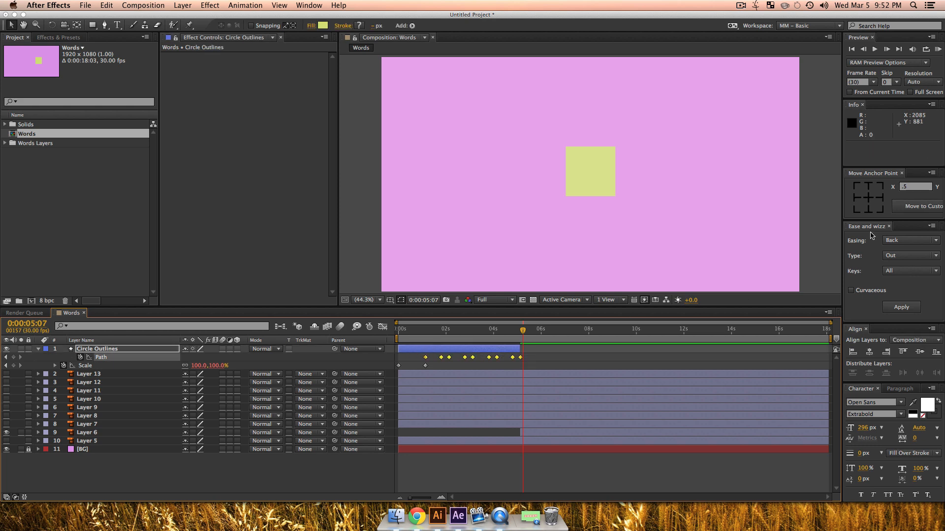
click(911, 240)
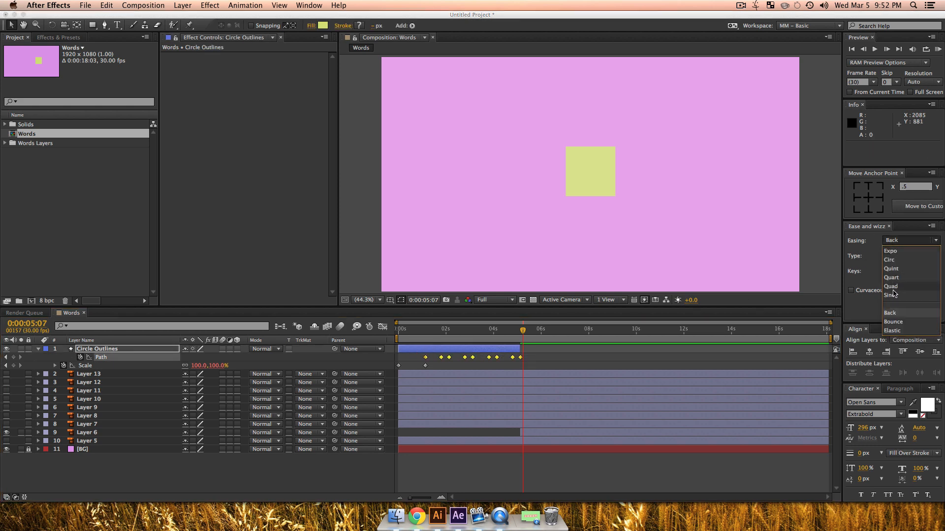
click(891, 286)
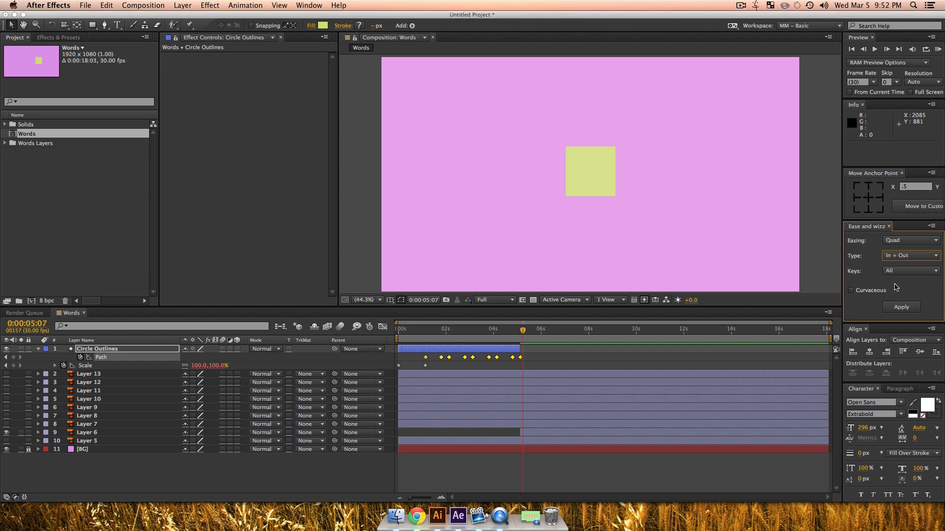
click(905, 305)
click(540, 189)
click(851, 290)
click(900, 307)
click(593, 360)
key(KP_0)
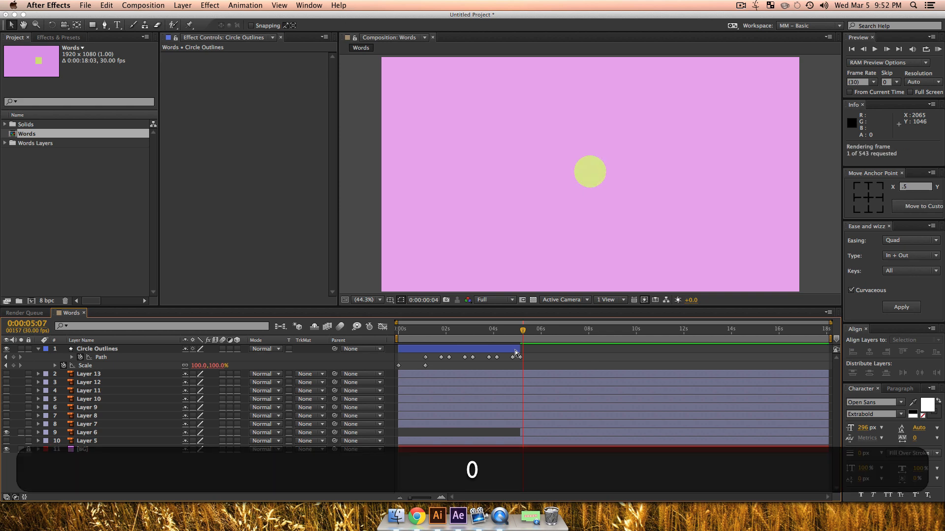
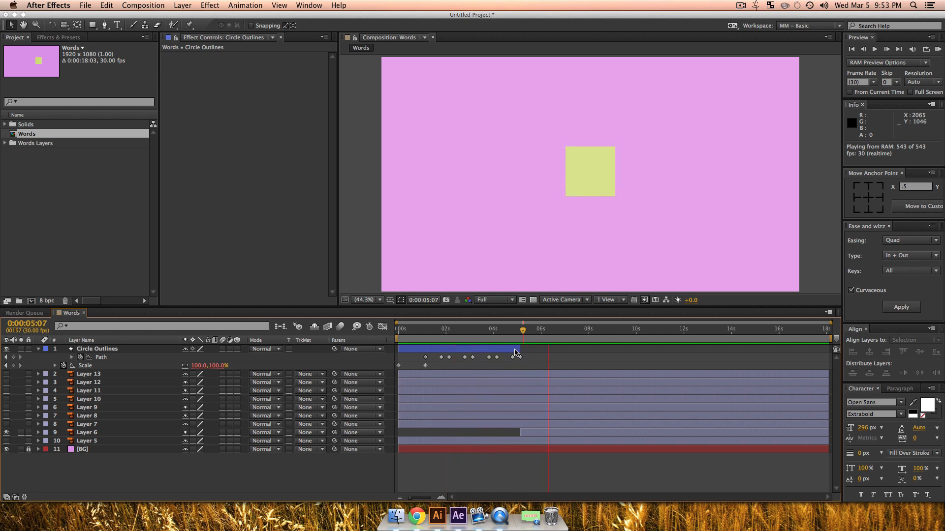
Step: Stop the preview at 0:00:05:05 and make Layer 5 and Layer 7 visible
key(space)
mouse_move(511, 335)
mouse_down()
mouse_move(525, 339)
mouse_move(512, 350)
mouse_move(527, 344)
mouse_up()
click(521, 337)
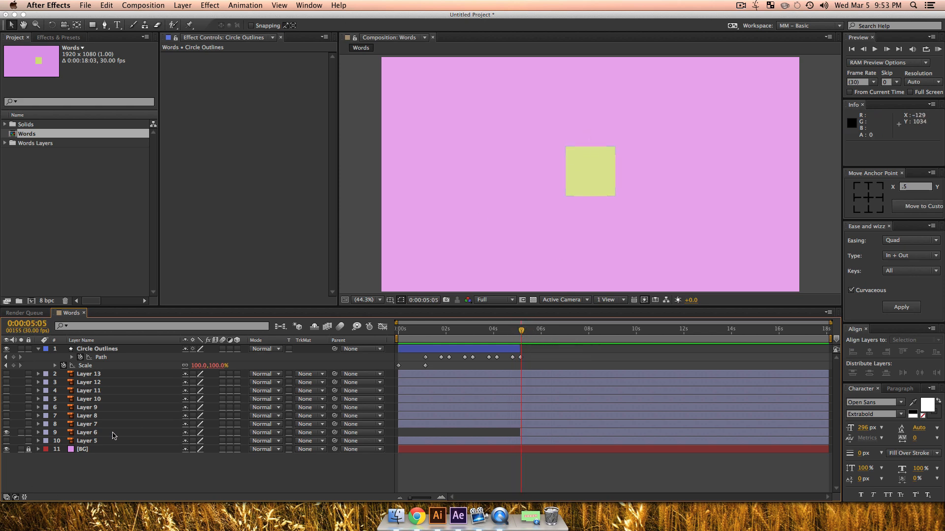
click(97, 441)
shift+click(92, 424)
shift+click(7, 427)
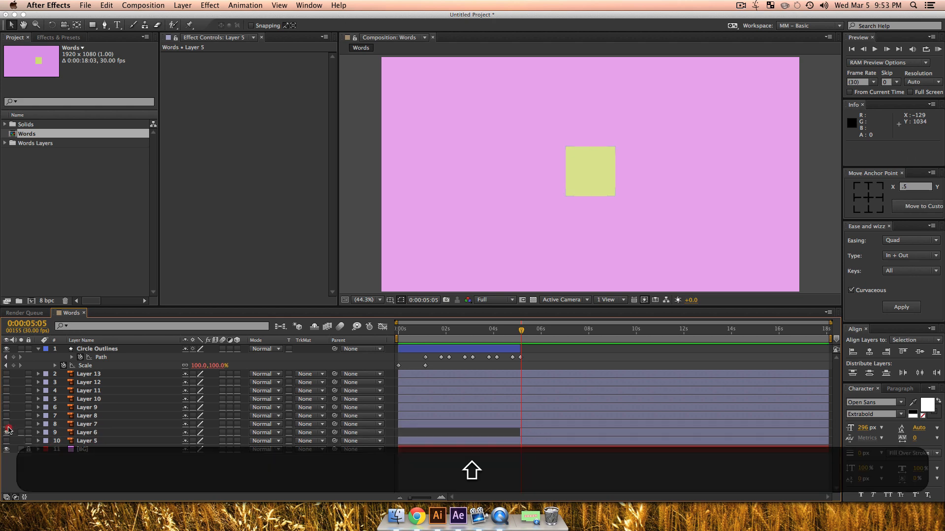
click(6, 425)
drag(6, 425, 6, 441)
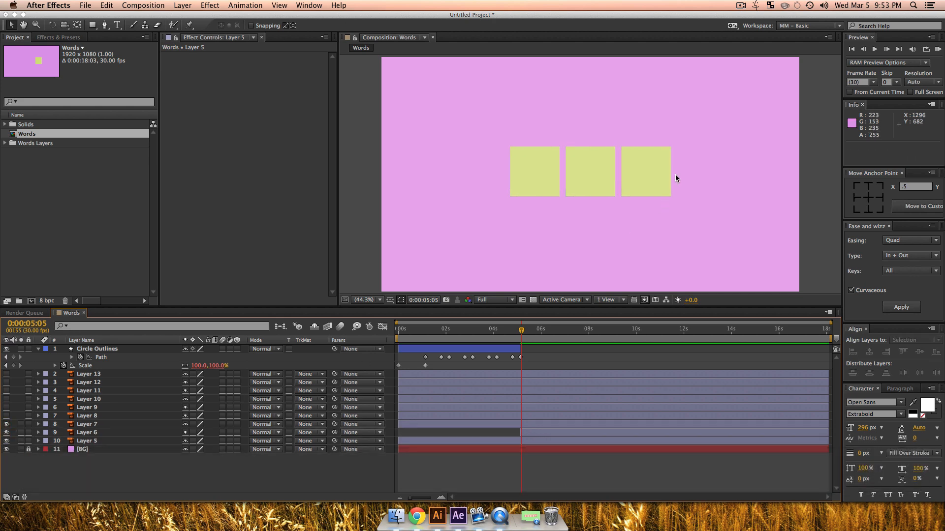
Step: Trim the start of Layers 5, 6 and 7 to 0:00:05:04
click(502, 427)
shift+click(513, 440)
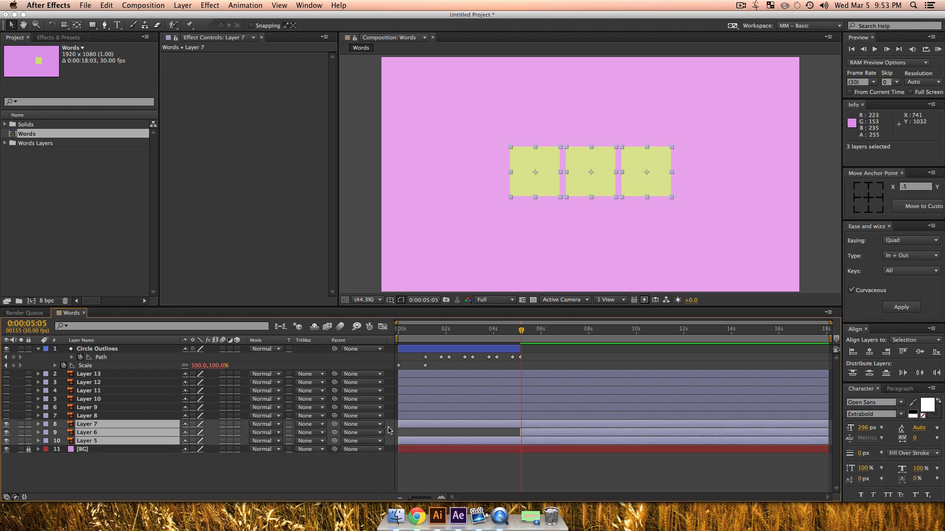
key(equal)
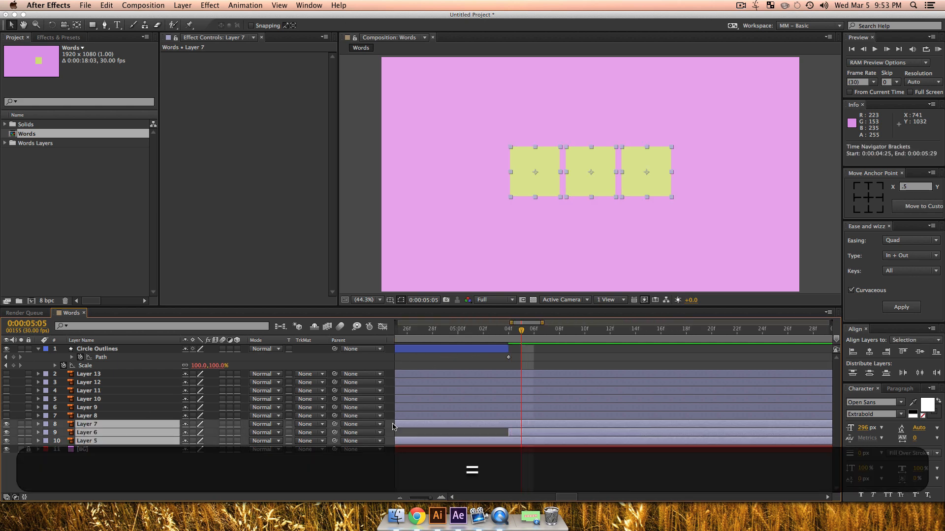
click(509, 330)
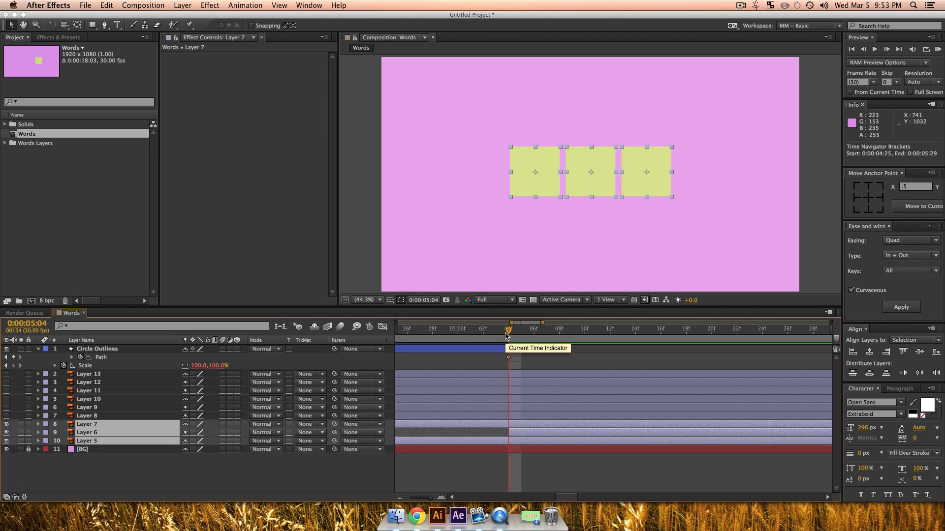
key(alt+bracketleft)
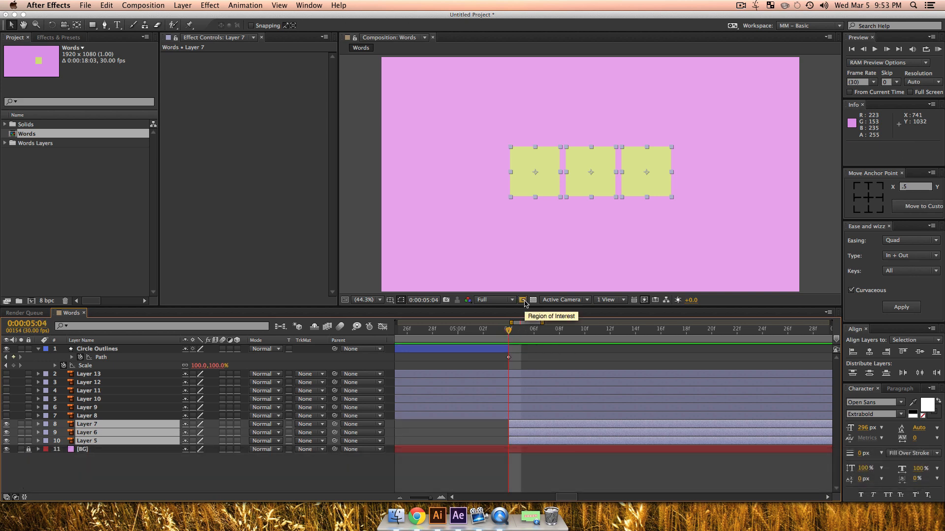
Step: Keyframe the Position of Layers 5 and 7 at 0:00:05:28 and centre both tiles horizontally at 0:00:05:06
drag(544, 336, 763, 330)
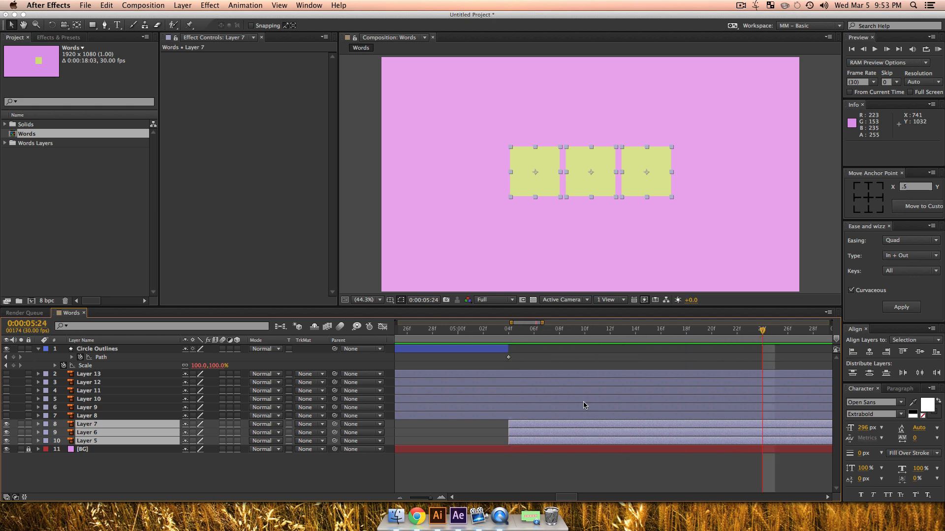
drag(429, 497, 424, 500)
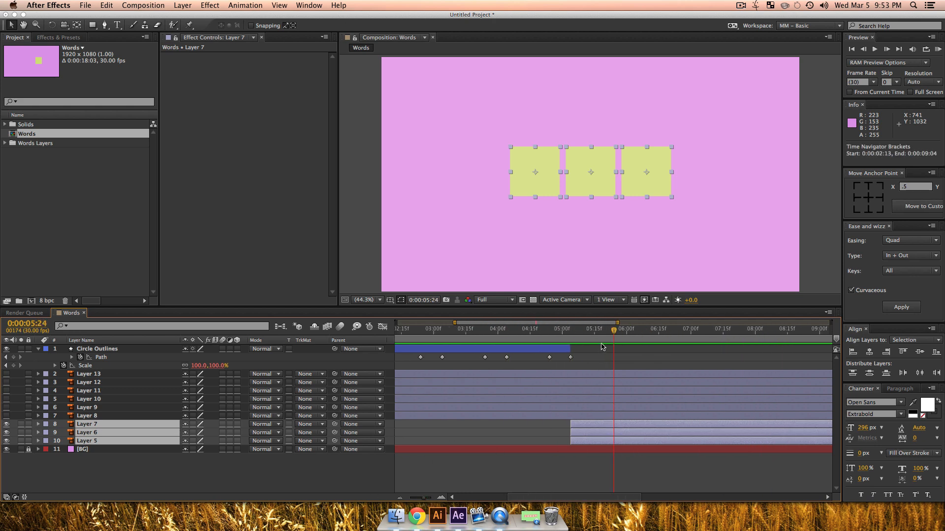
drag(614, 333, 623, 331)
click(125, 447)
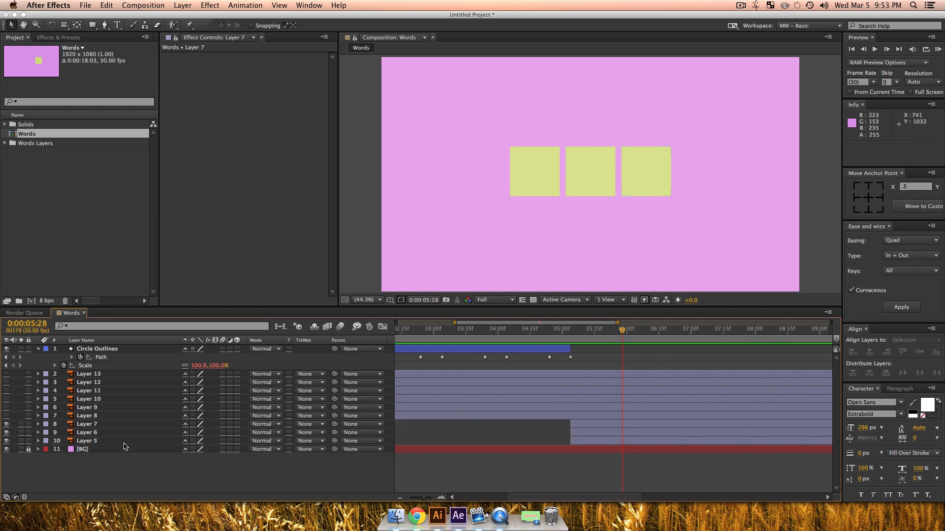
click(111, 441)
shift+super+click(107, 425)
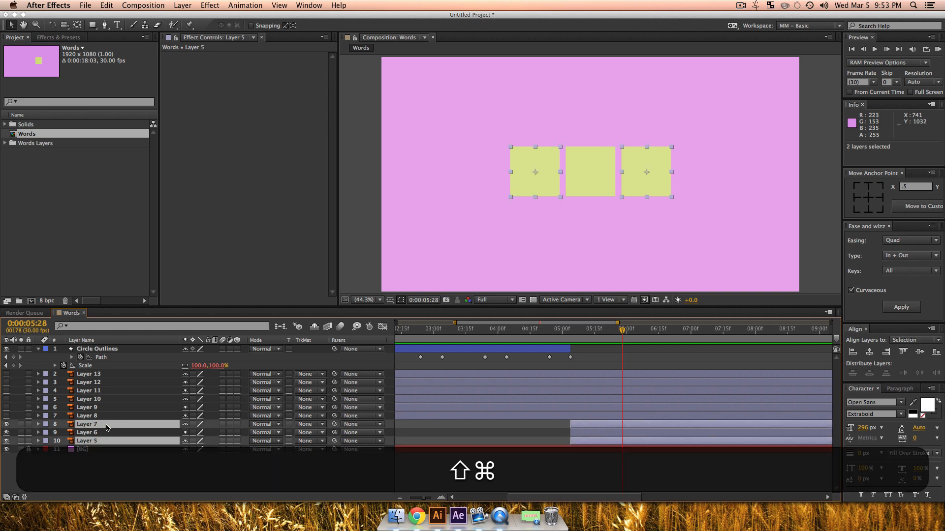
key(p)
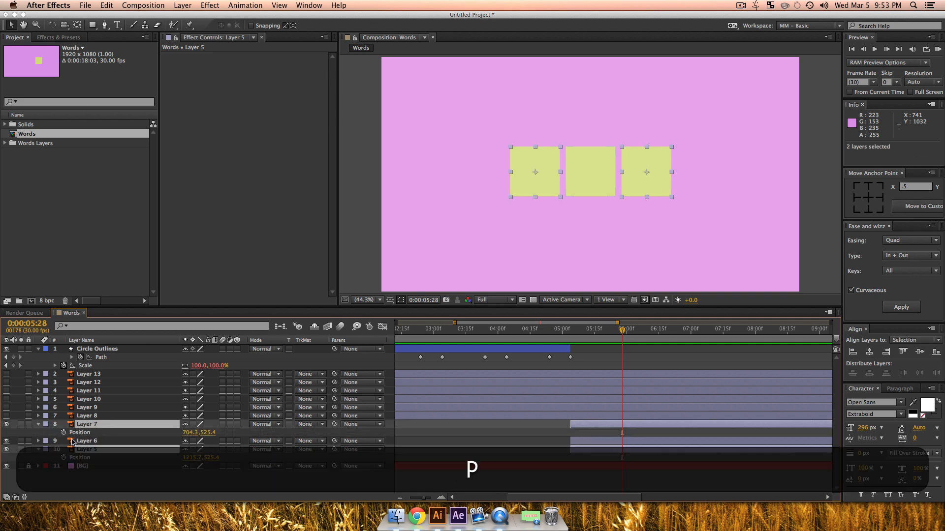
click(63, 432)
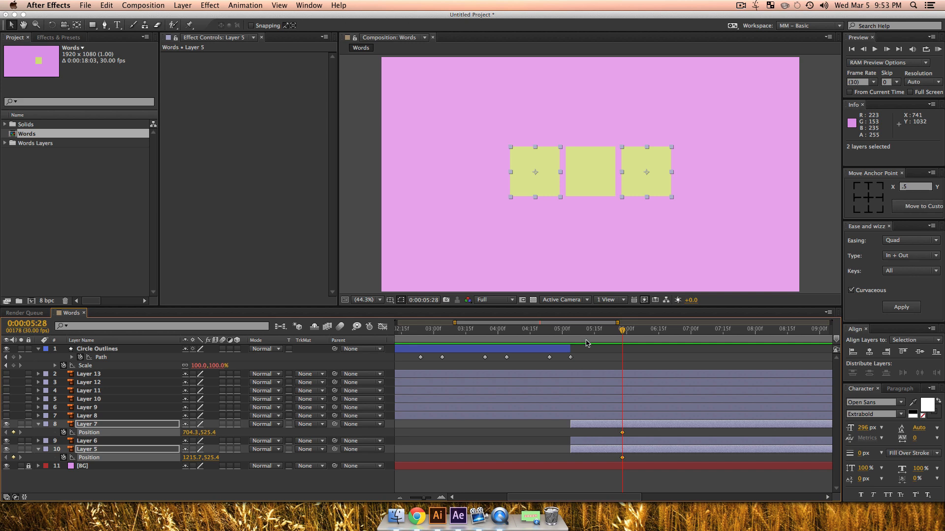
drag(581, 336, 575, 337)
click(870, 352)
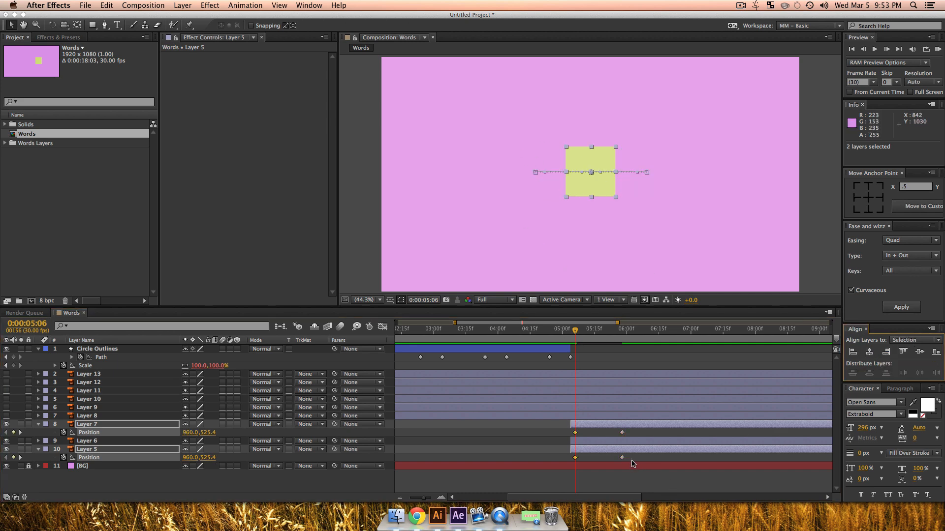
Step: Apply Ease and Wizz Quint, In + Out easing without Curvaceous to the Position keyframes of Layers 5 and 7, and preview from the start
drag(632, 462, 569, 432)
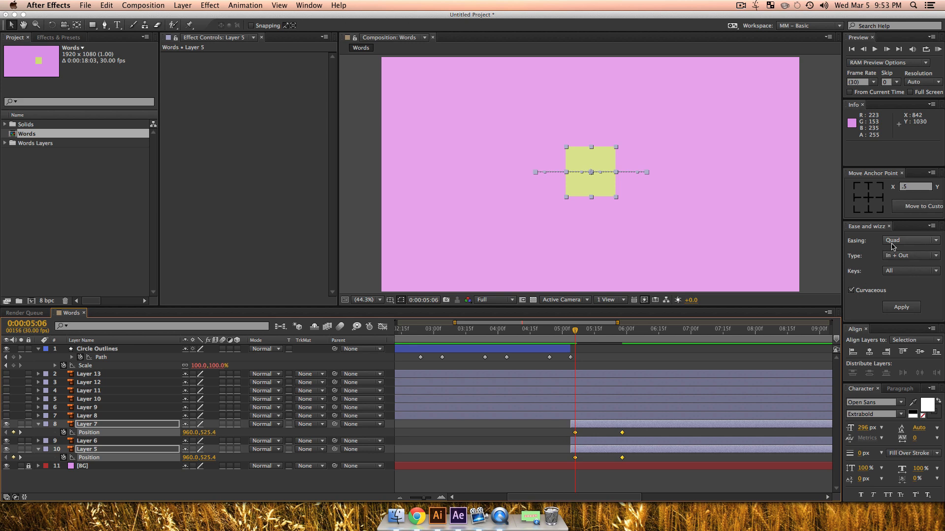
click(850, 290)
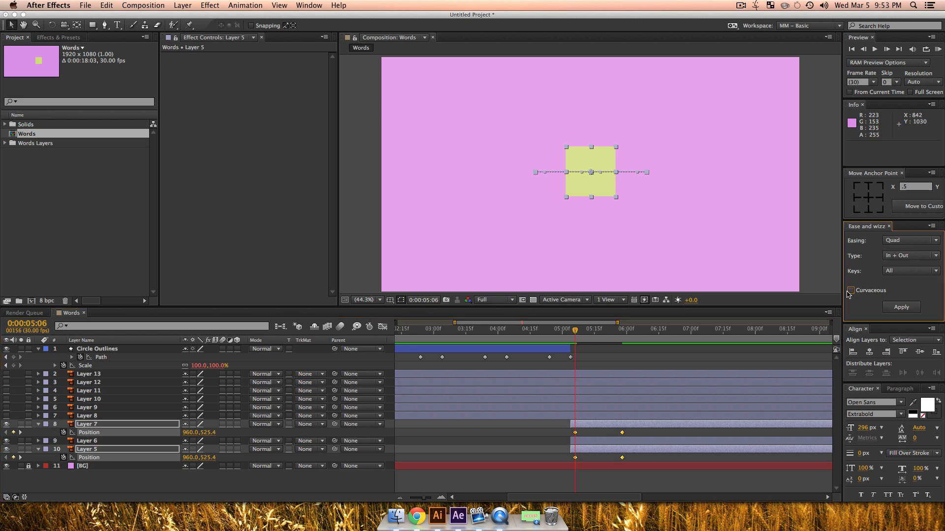
click(911, 240)
click(898, 268)
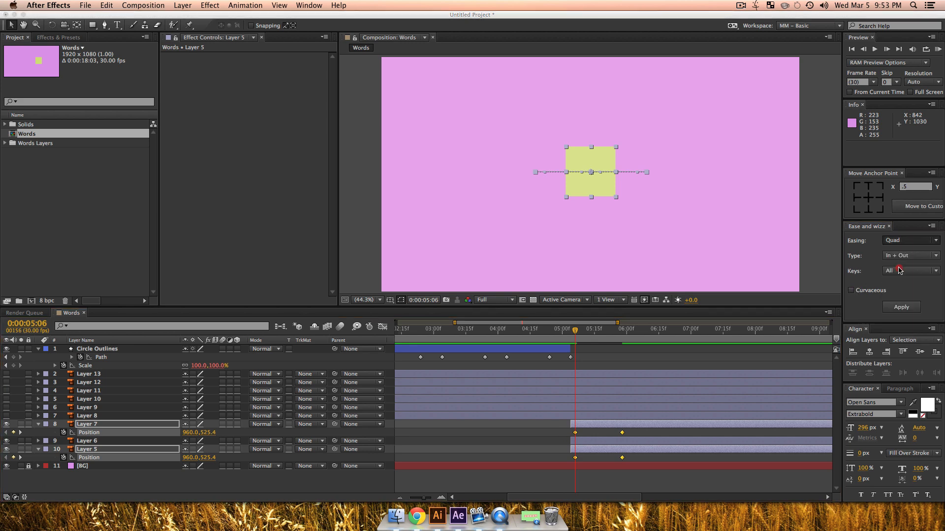
click(902, 308)
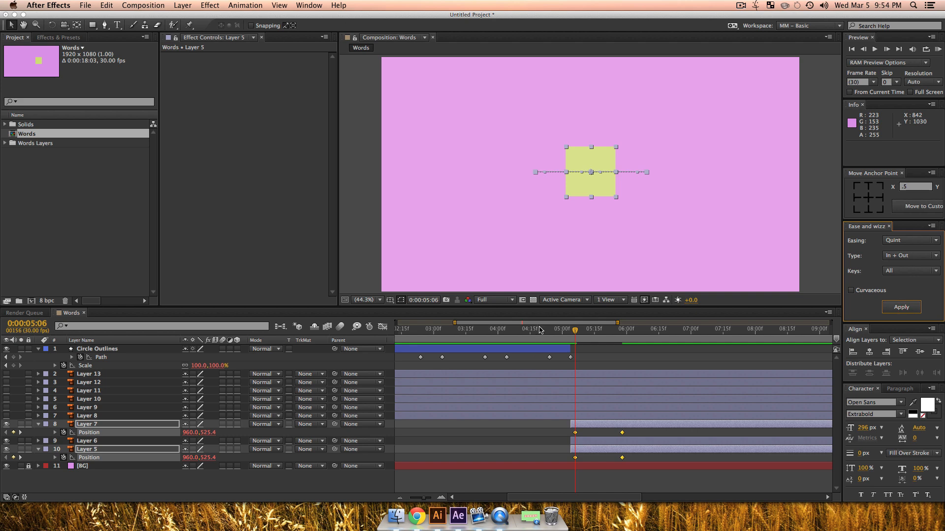
key(Home)
key(space)
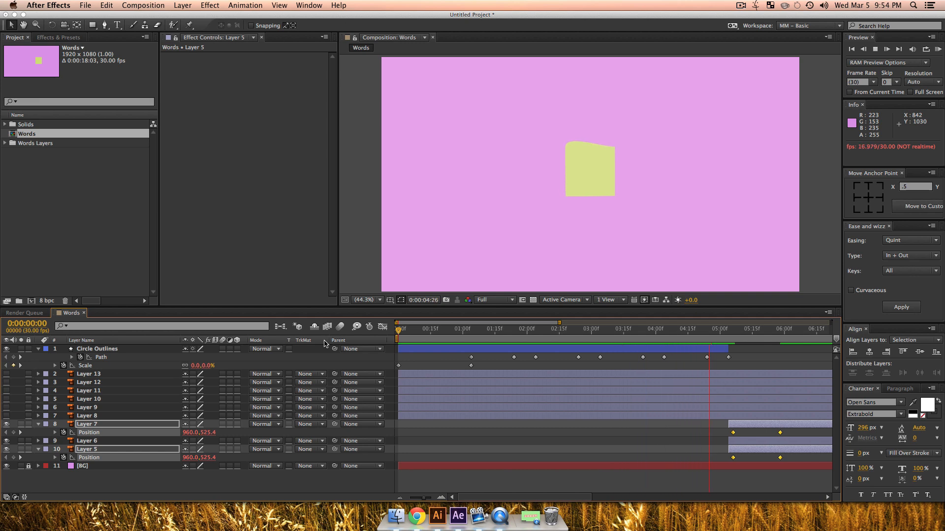
key(space)
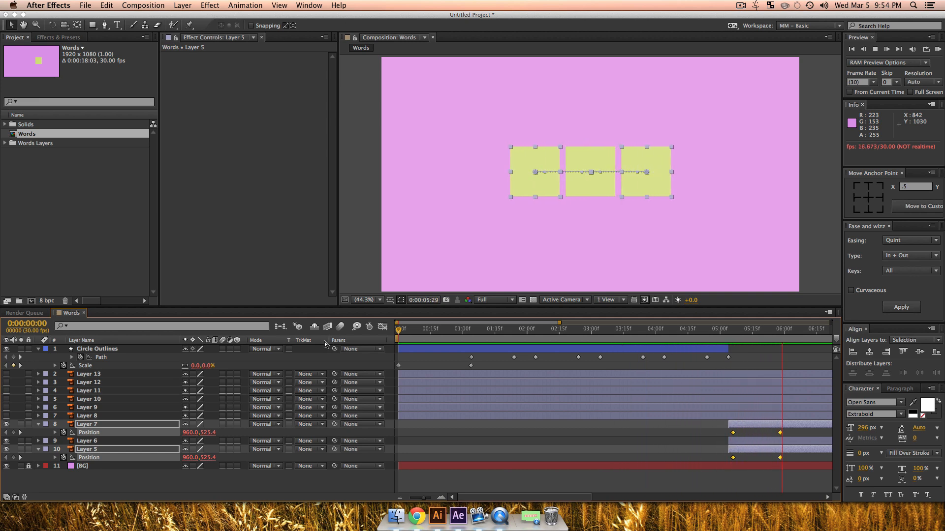
key(space)
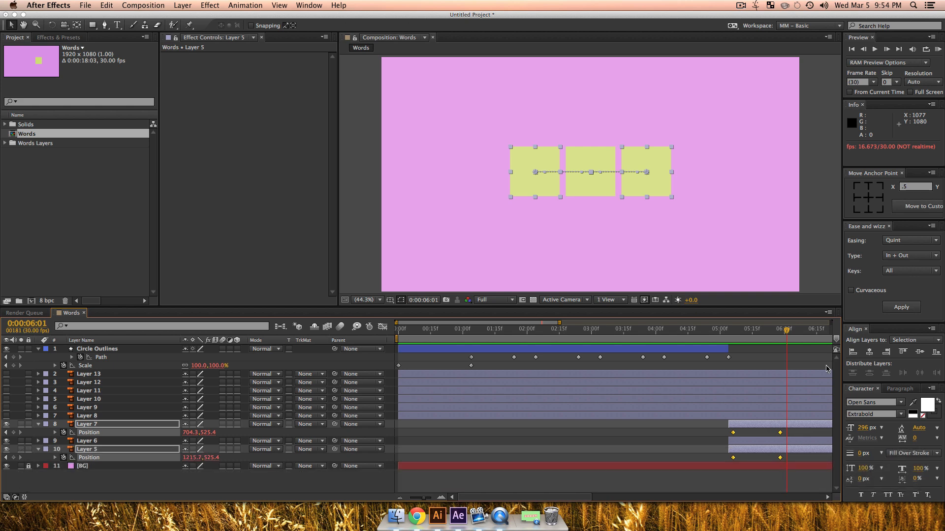
Step: Set the time to 0:00:05:28, collapse the properties of all layers and show a longer time range in the timeline
drag(786, 334, 780, 335)
key(super+a)
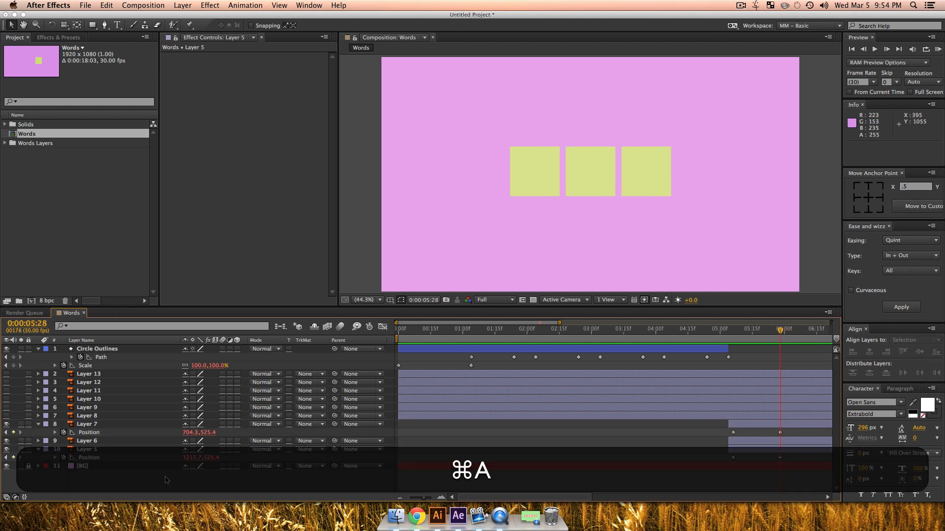
key(u)
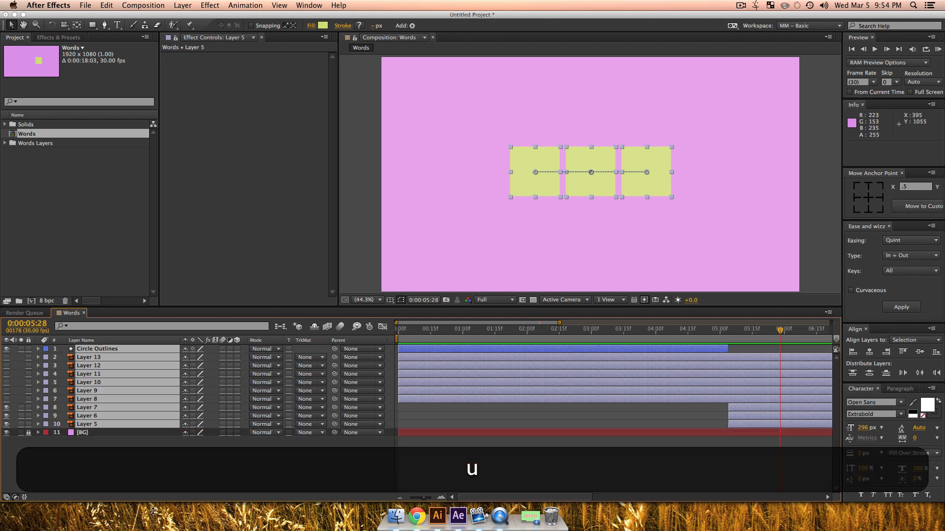
click(294, 490)
drag(426, 499, 413, 500)
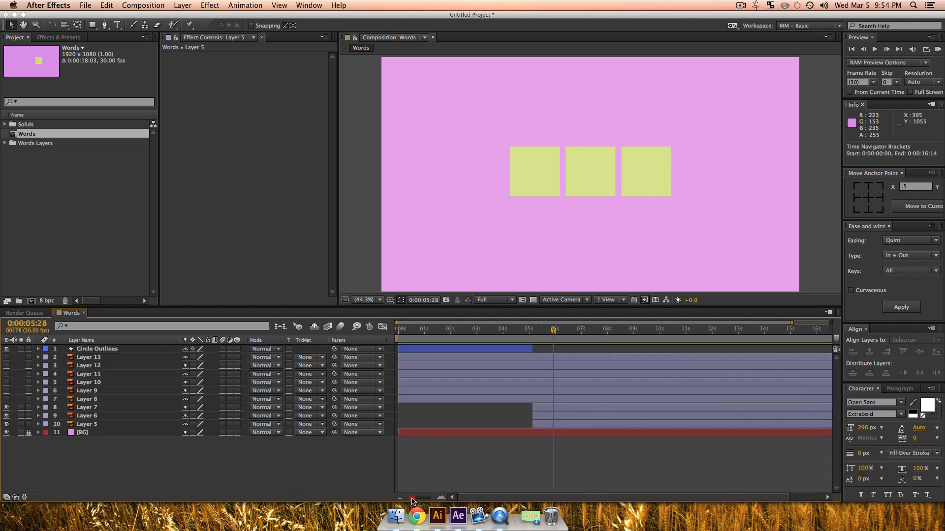
Step: Find the CC Twister effect and apply it to Layer 6
click(66, 39)
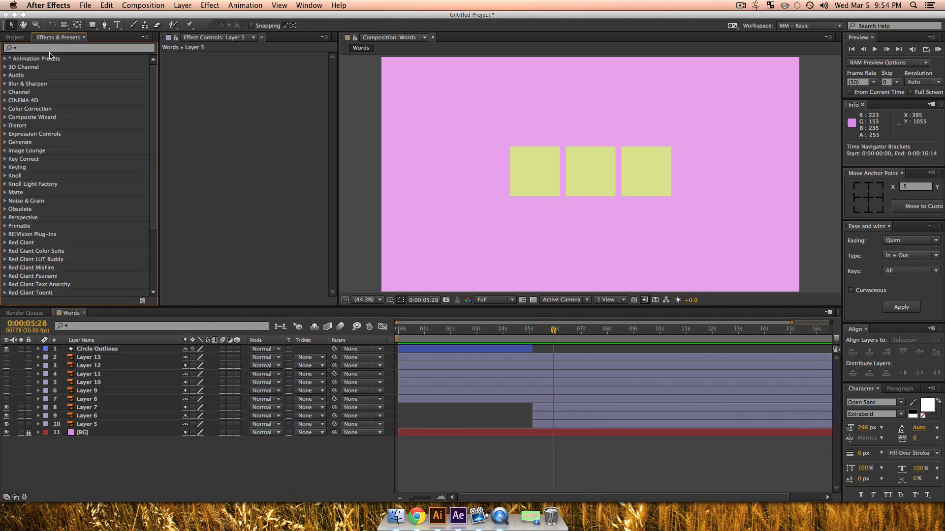
click(50, 47)
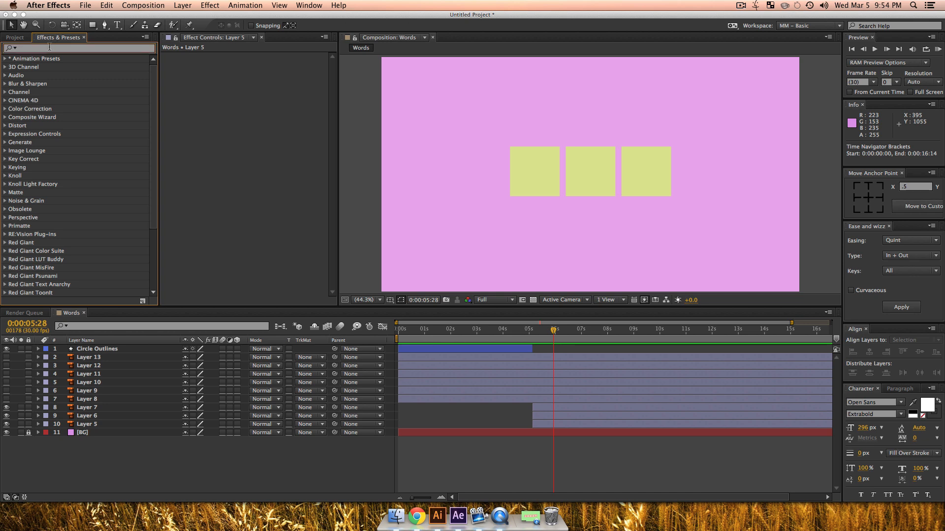
text(cc twi)
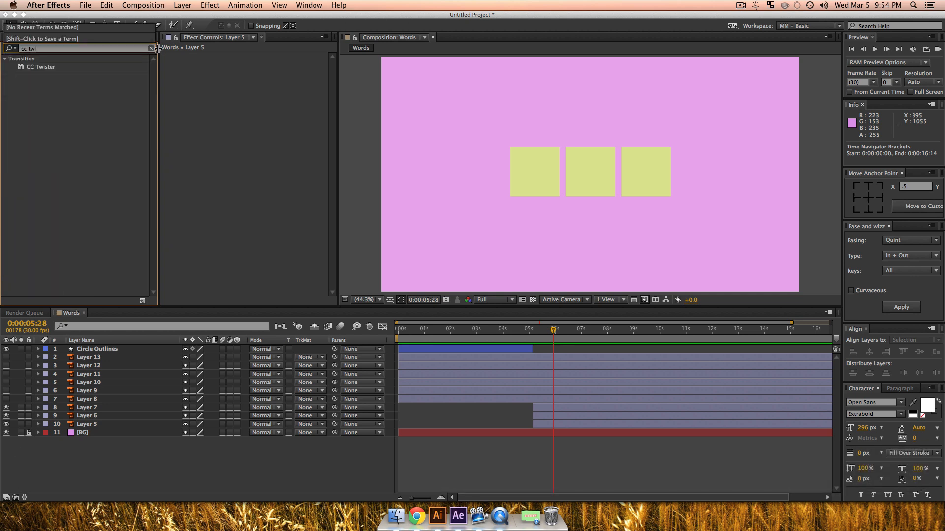
drag(50, 72, 87, 418)
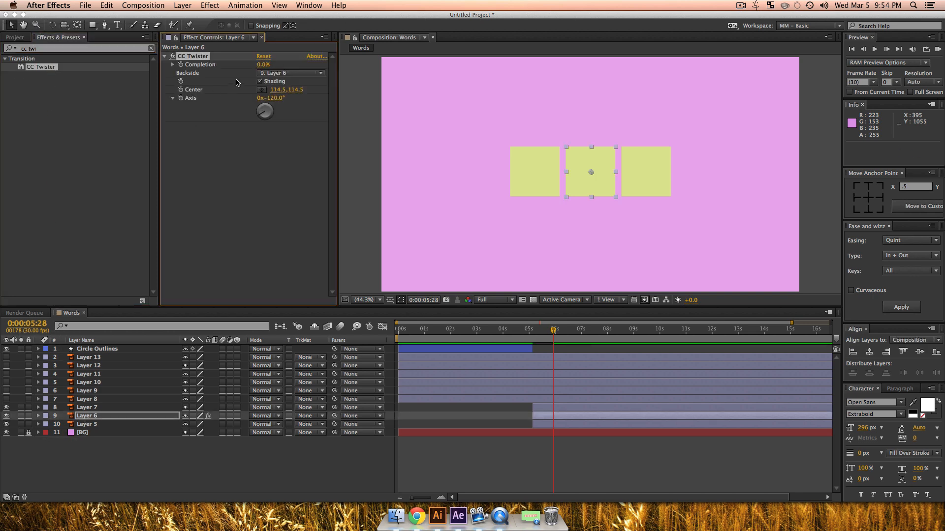
Step: Try CC Twister on Layer 6 at 52% Completion and at 60% with Shading off, and undo these changes
drag(260, 65, 299, 77)
click(260, 81)
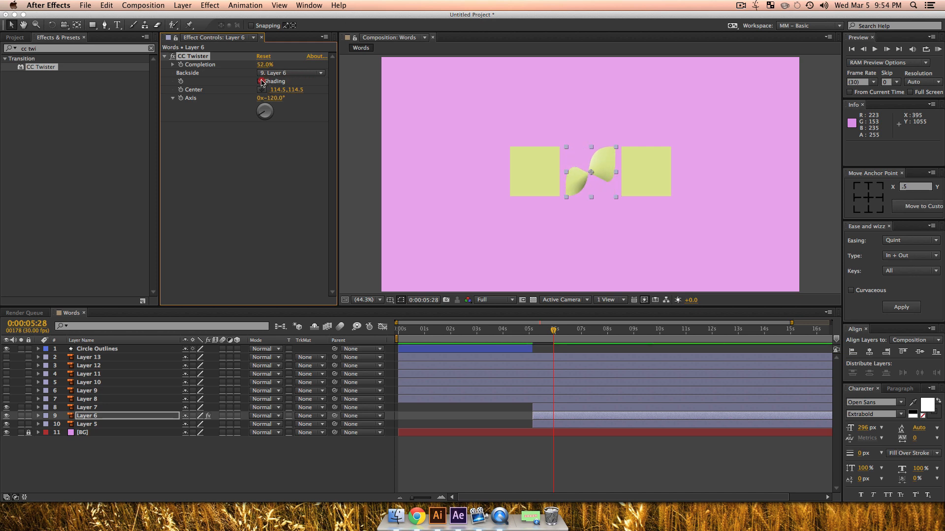
mouse_move(265, 64)
mouse_down()
mouse_move(263, 73)
mouse_move(279, 73)
mouse_up()
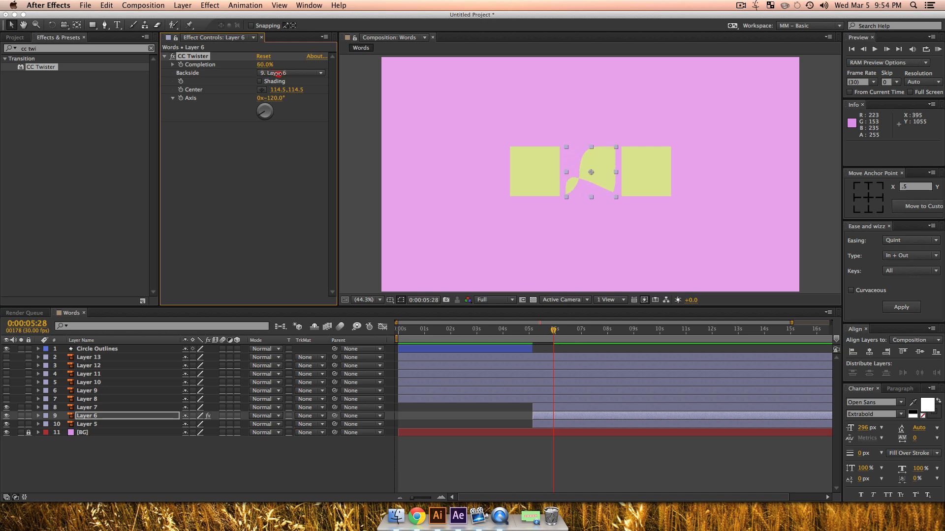
key(super+z)
key(super+z)
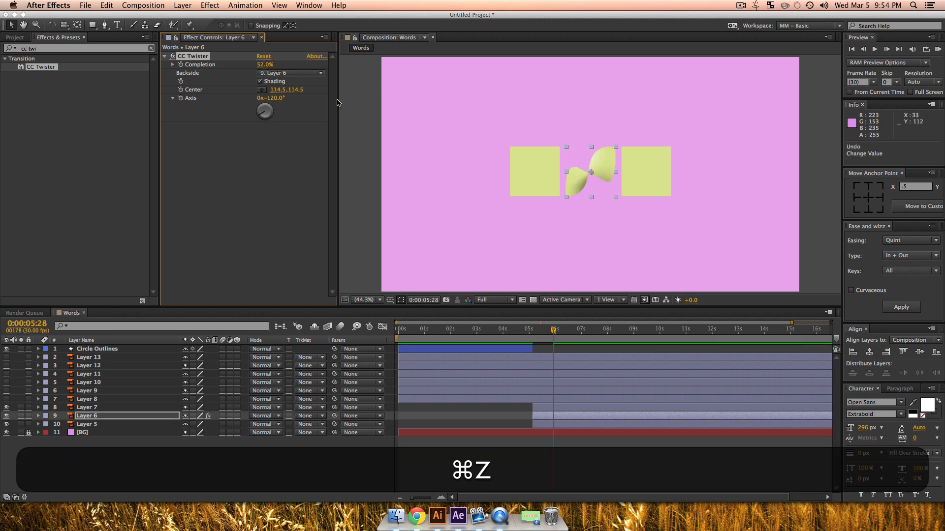
key(super+z)
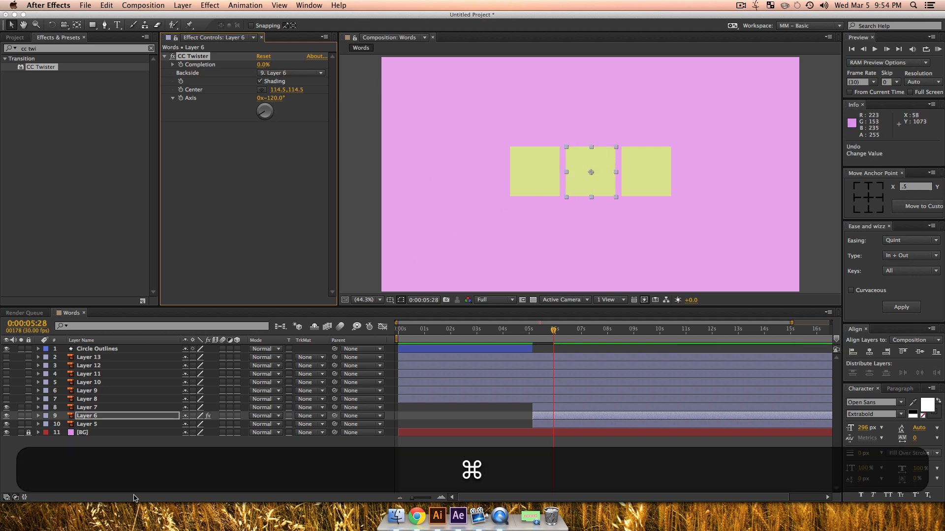
Step: Make the lettered tiles on Layers 8, 9 and 10 visible
click(94, 459)
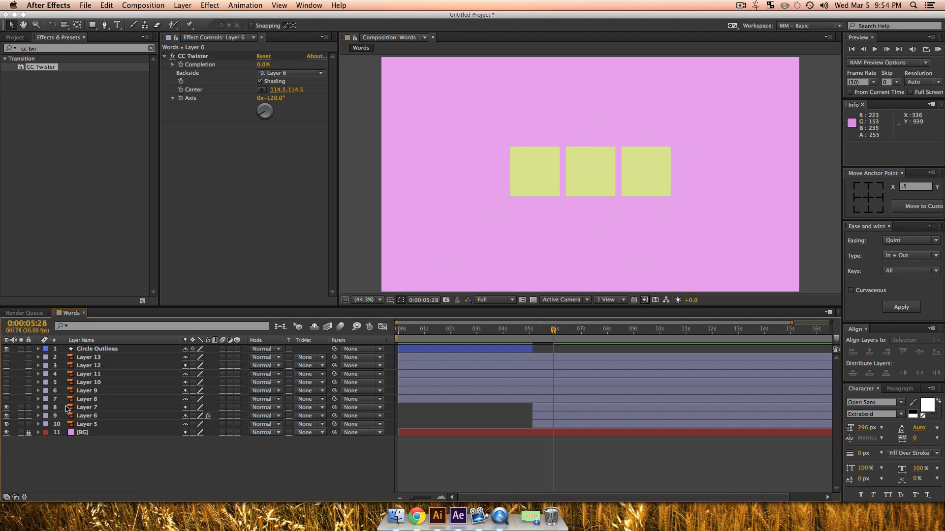
click(103, 400)
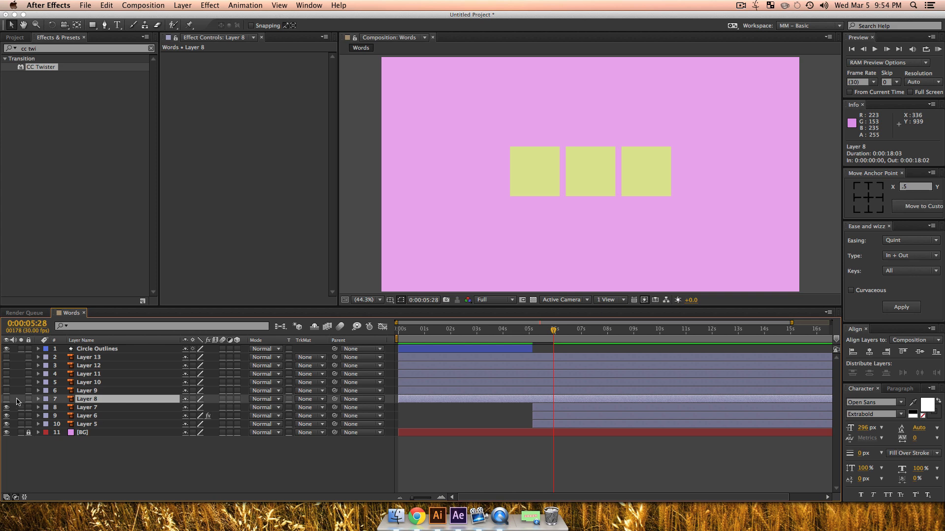
click(7, 399)
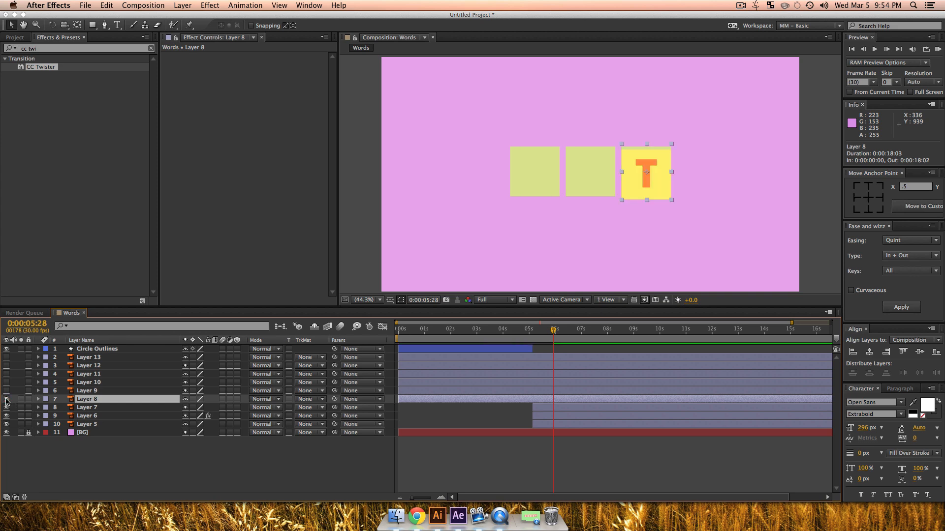
click(6, 400)
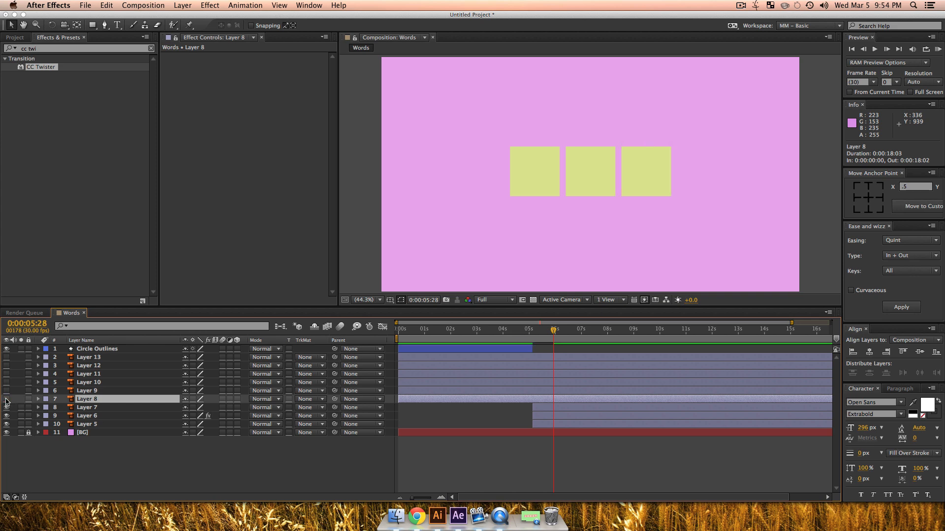
click(90, 392)
click(88, 383)
click(89, 375)
click(86, 399)
drag(5, 400, 6, 383)
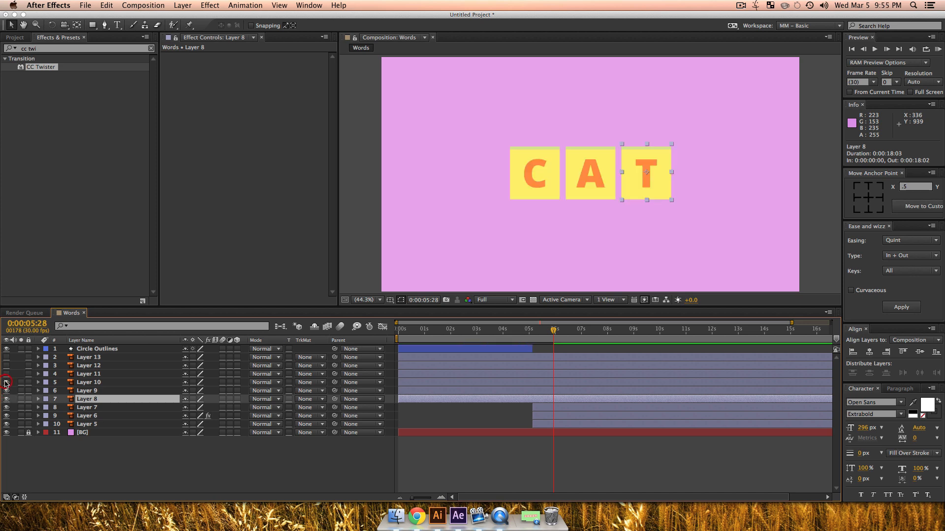
Step: Reveal the Position of Layers 8, 9 and 10 and set their vertical position to 507.4
shift+click(100, 385)
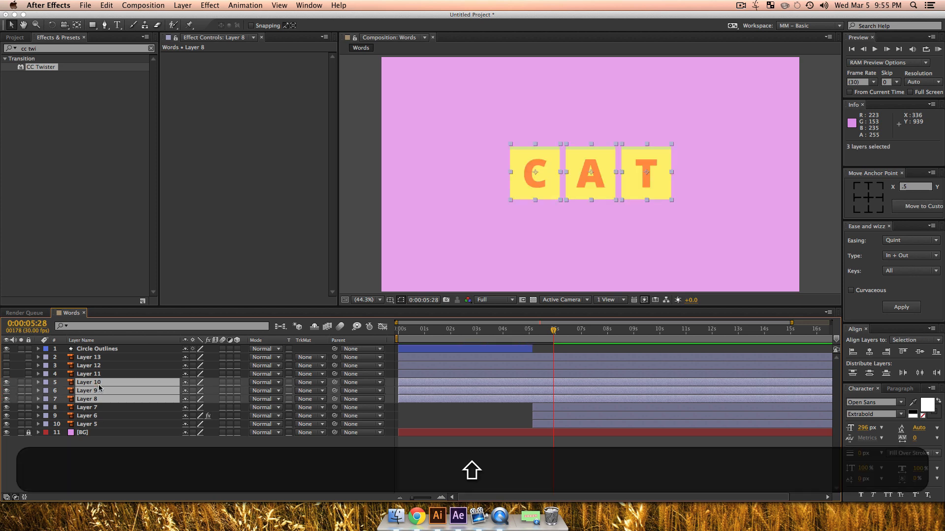
key(shift+p)
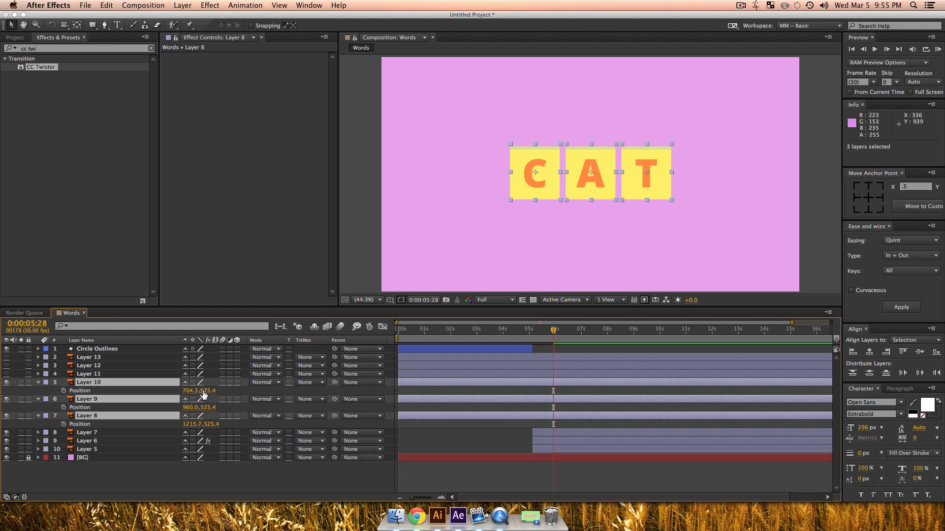
drag(206, 391, 201, 390)
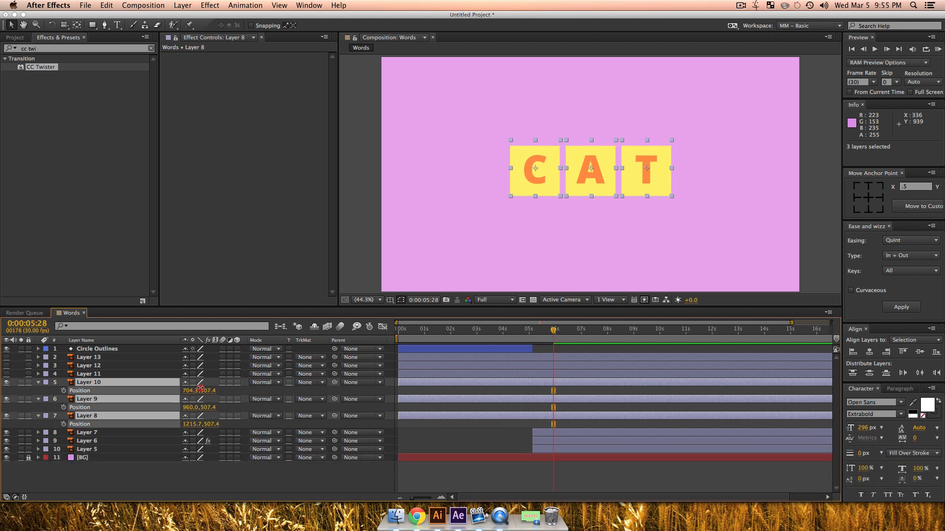
click(120, 490)
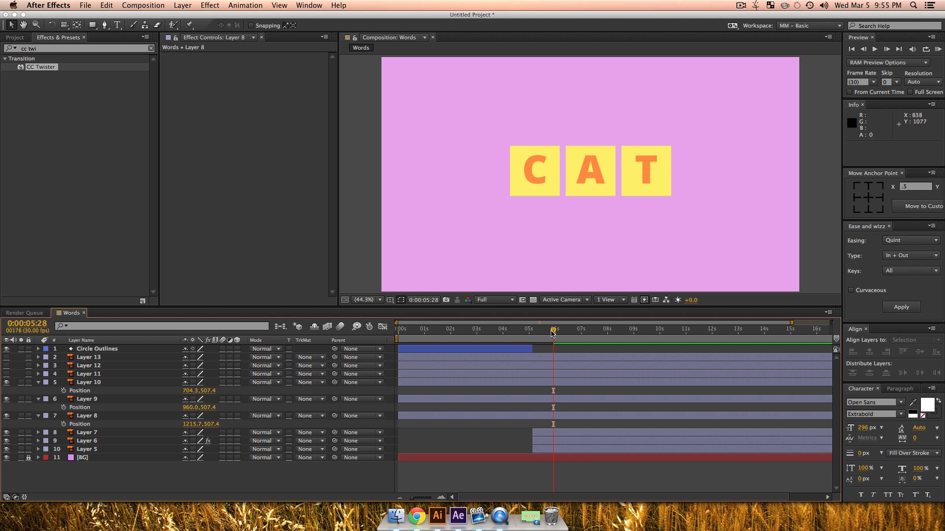
Step: Move the time to 0:00:06:08 and hide the lettered tiles on Layers 8, 9 and 10
drag(553, 332, 562, 333)
click(538, 170)
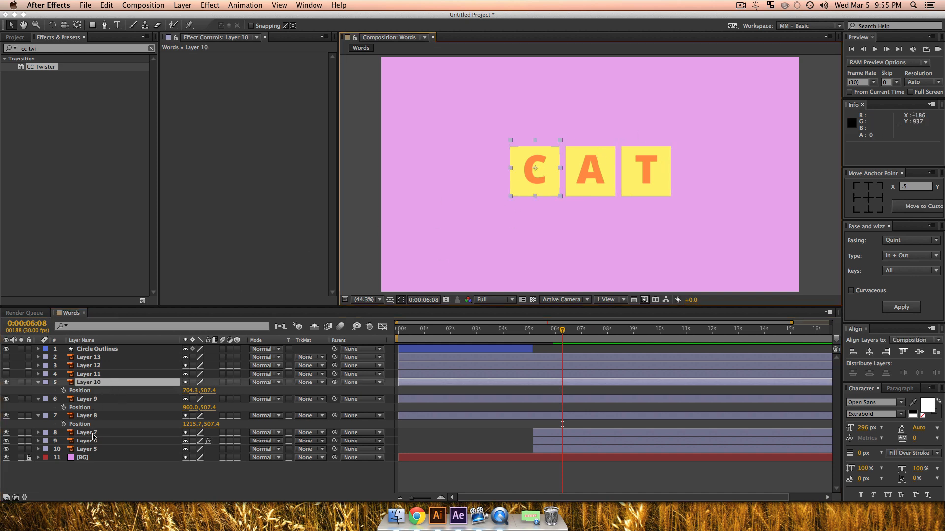
click(93, 434)
click(89, 382)
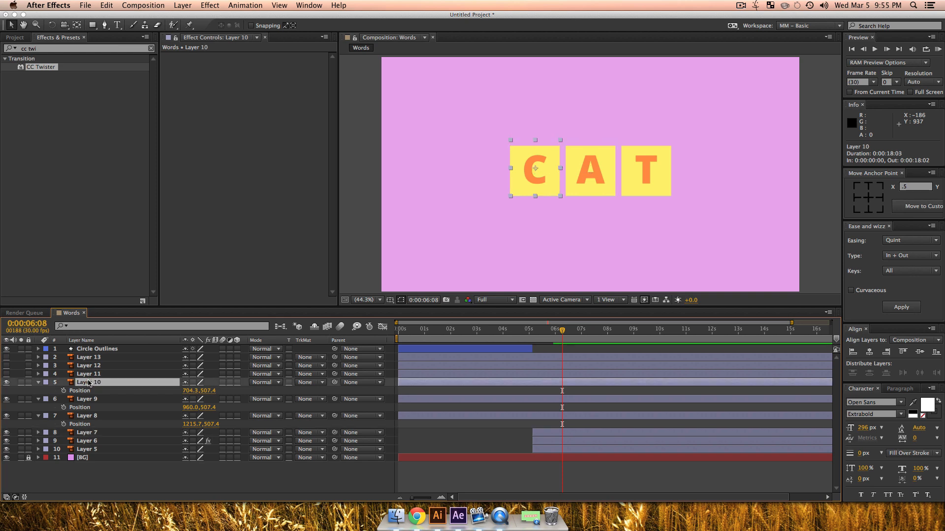
shift+click(89, 416)
click(7, 416)
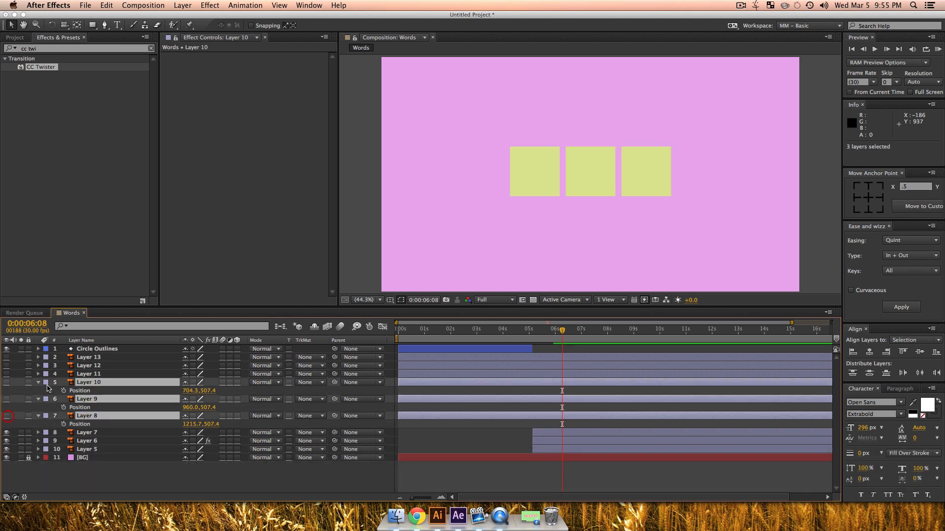
Step: Apply CC Twister to Layer 7 and set its Backside to Layer 10
click(89, 435)
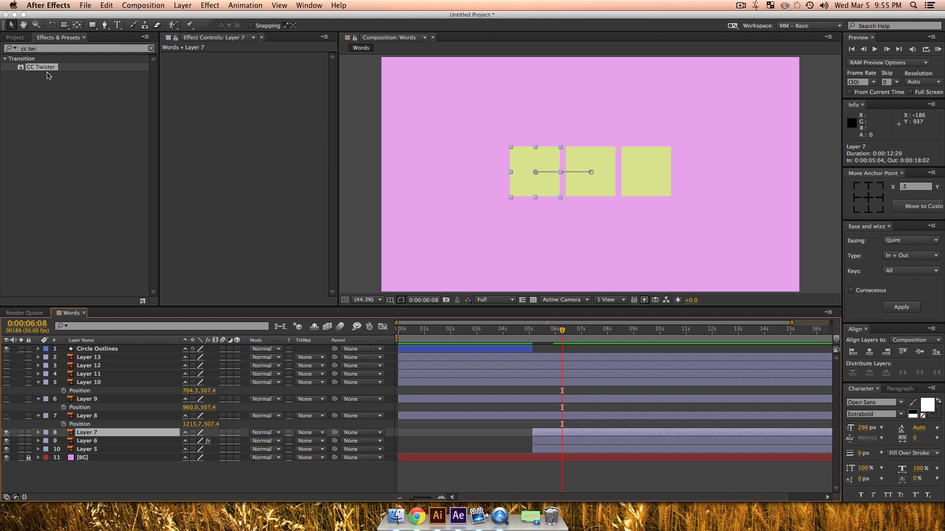
drag(41, 65, 100, 435)
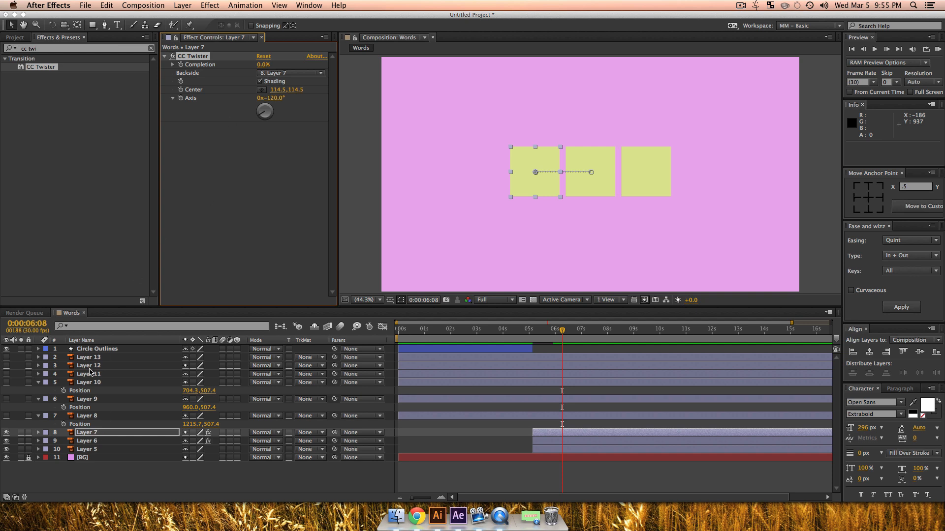
click(285, 72)
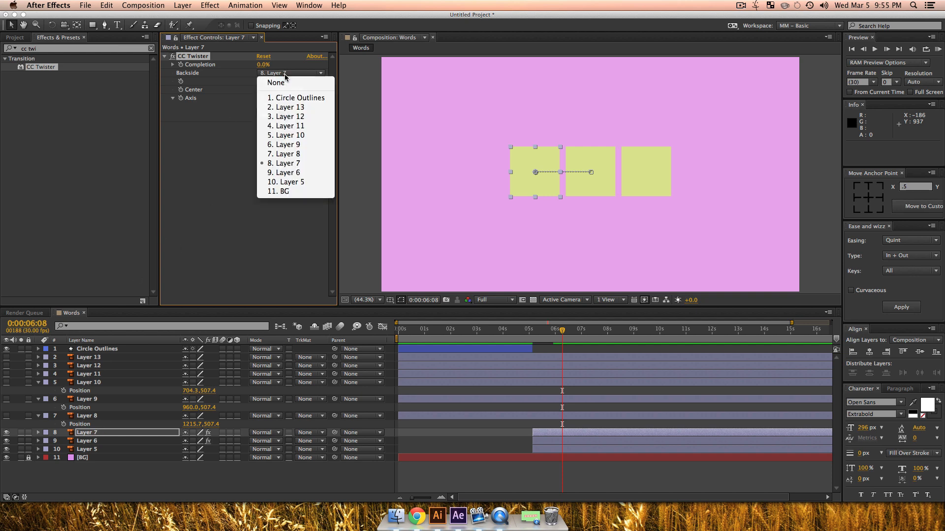
click(299, 135)
Step: Check Layer 7's twist at 100% Completion, turn Shading off and set Completion back to 0%
drag(263, 65, 330, 86)
click(259, 81)
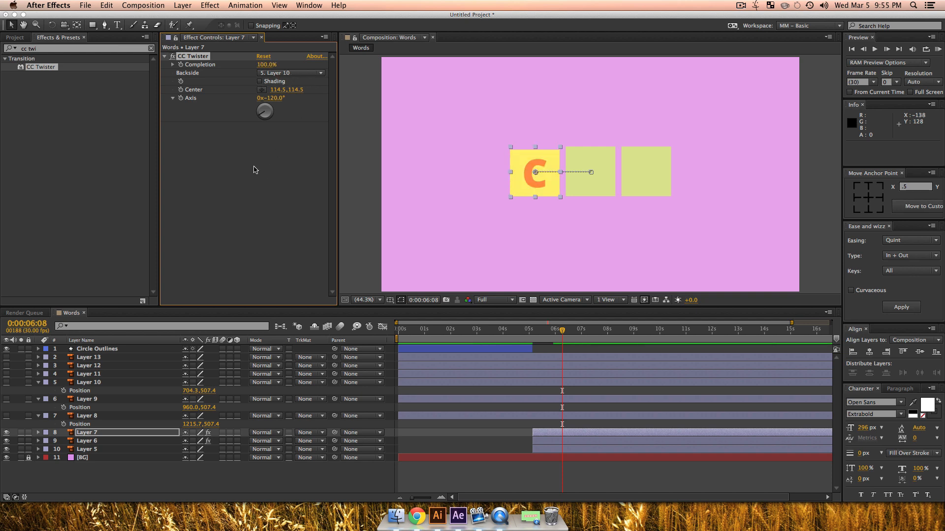
click(269, 62)
click(266, 64)
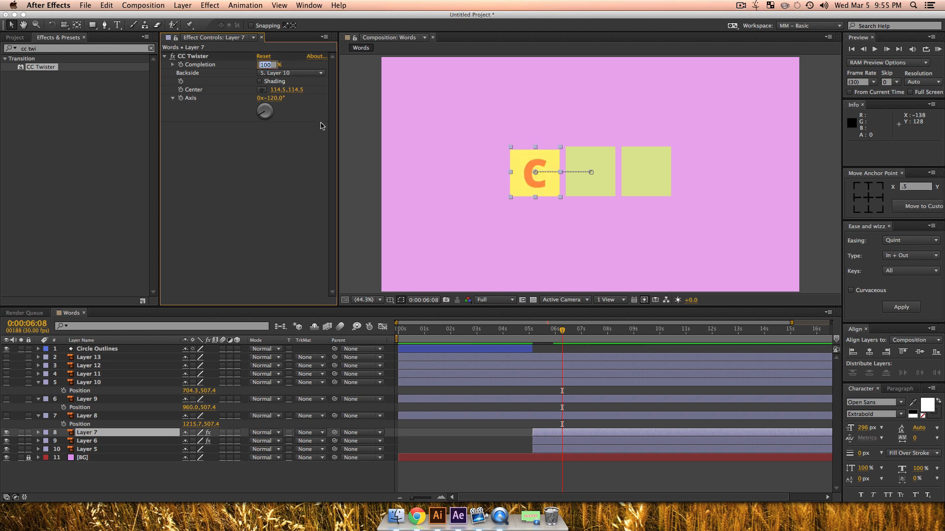
text(0)
key(Return)
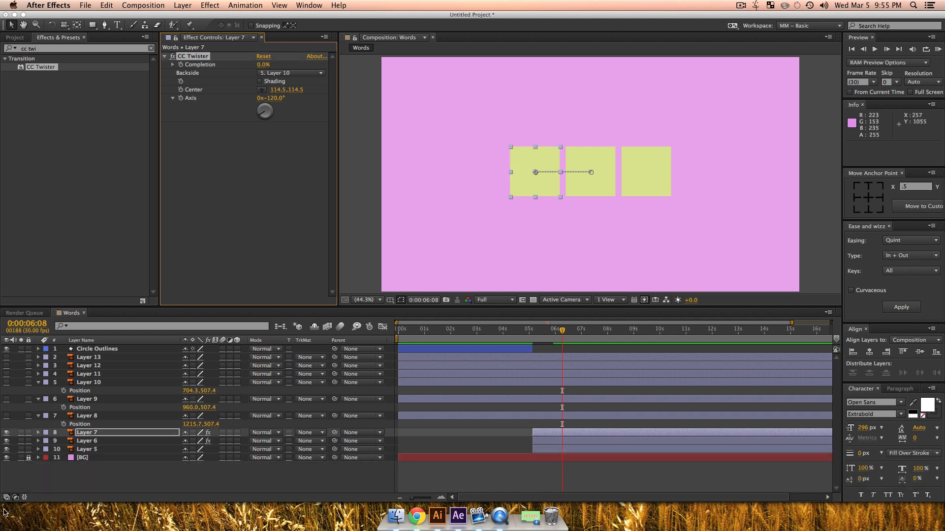
Step: Keyframe Layer 7's CC Twister Completion at 0% at 0:00:05:28 and at 100% at 0:00:06:18
key(u)
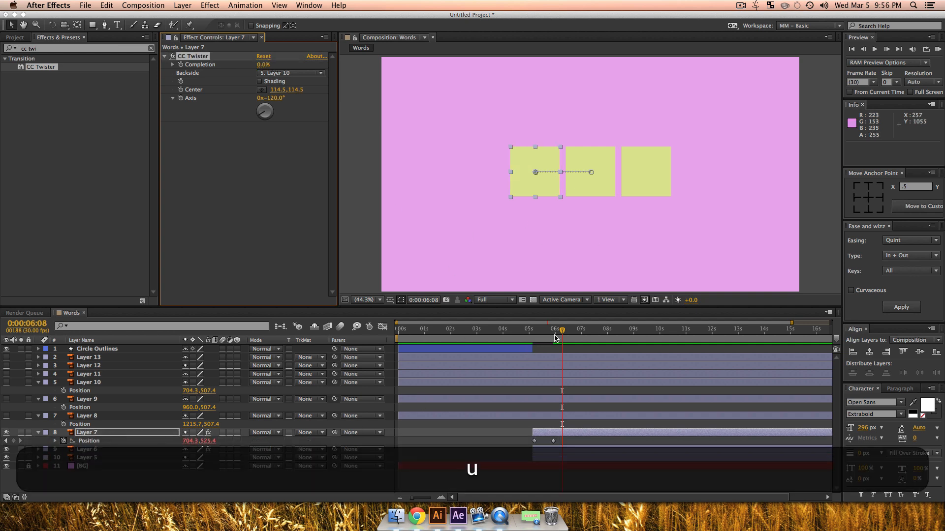
mouse_move(555, 338)
mouse_down()
mouse_move(536, 339)
mouse_move(553, 340)
mouse_up()
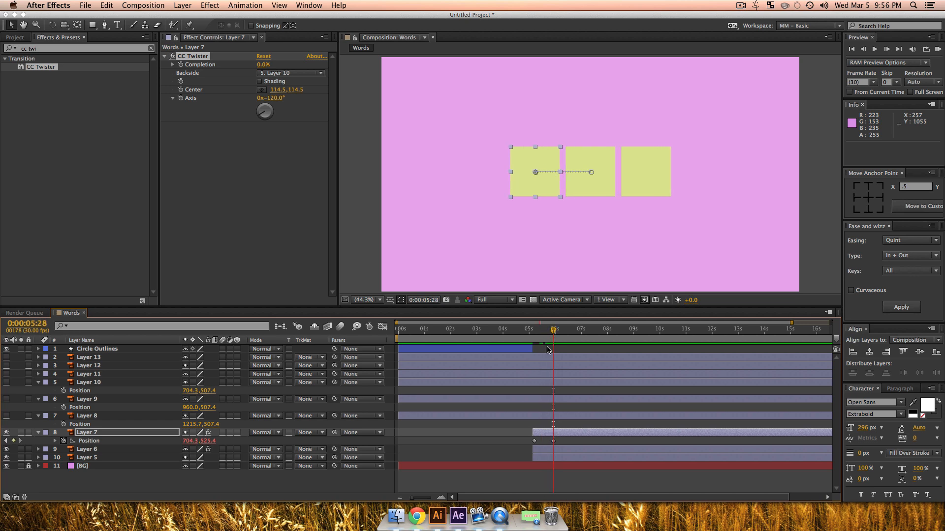
click(182, 65)
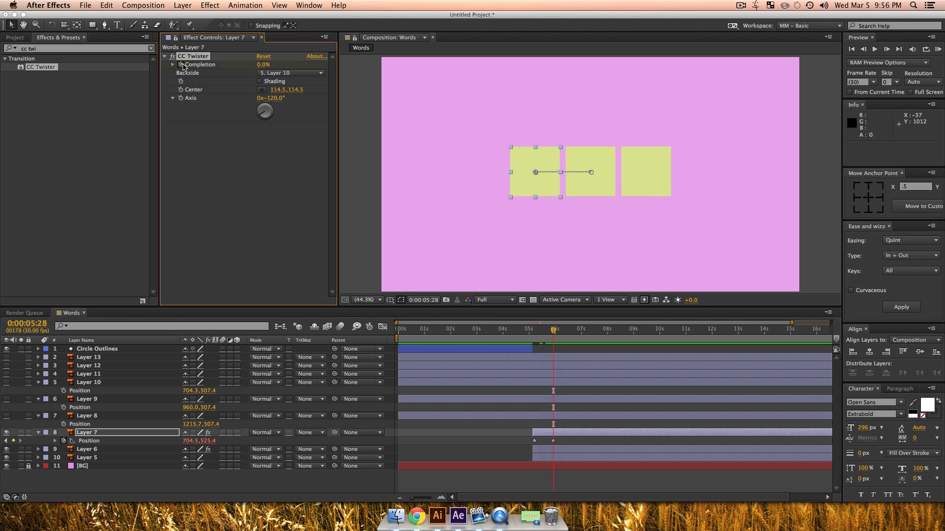
drag(553, 333, 571, 332)
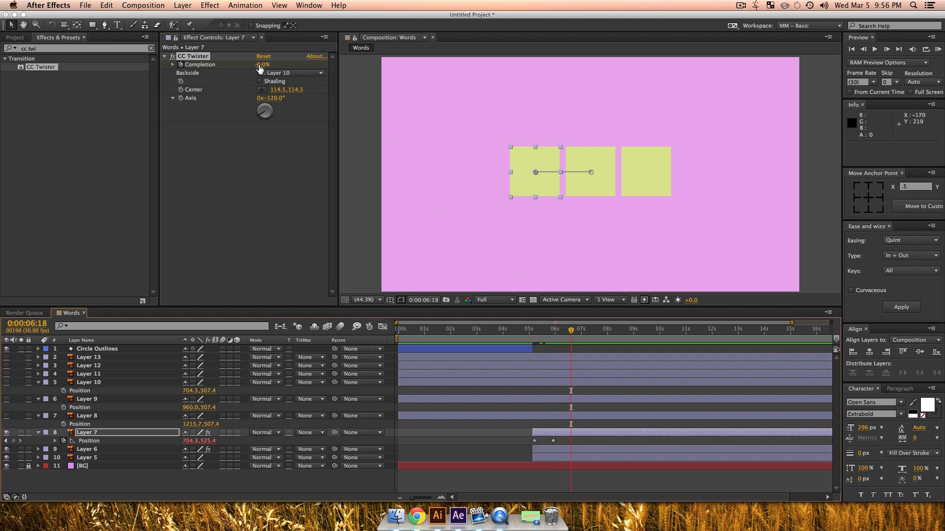
drag(265, 65, 412, 76)
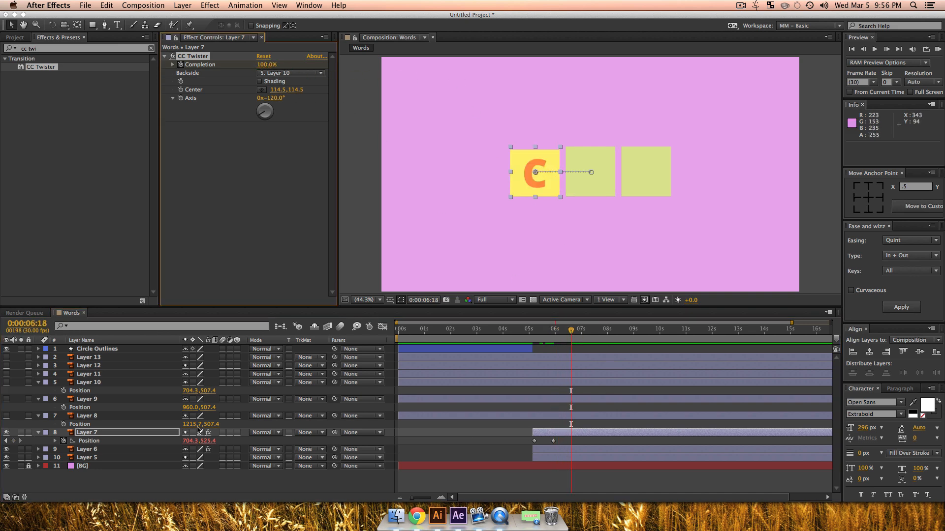
Step: Reveal Layer 7's keyframes and play the twist from its first Completion keyframe
click(124, 436)
key(u)
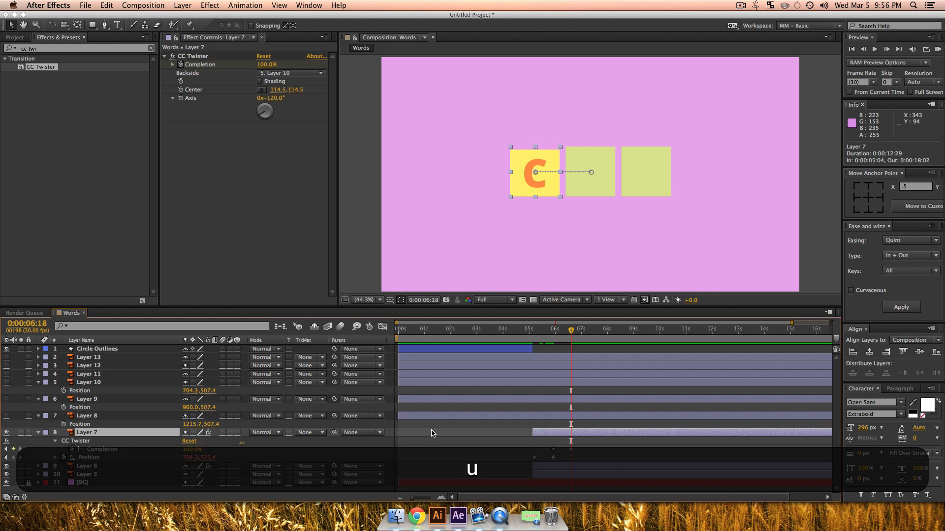
drag(567, 333, 555, 338)
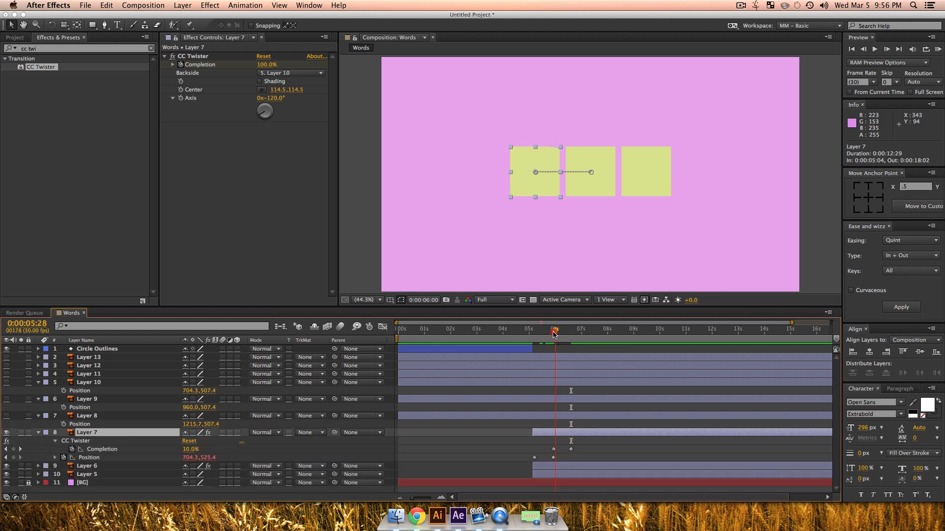
key(space)
key(space)
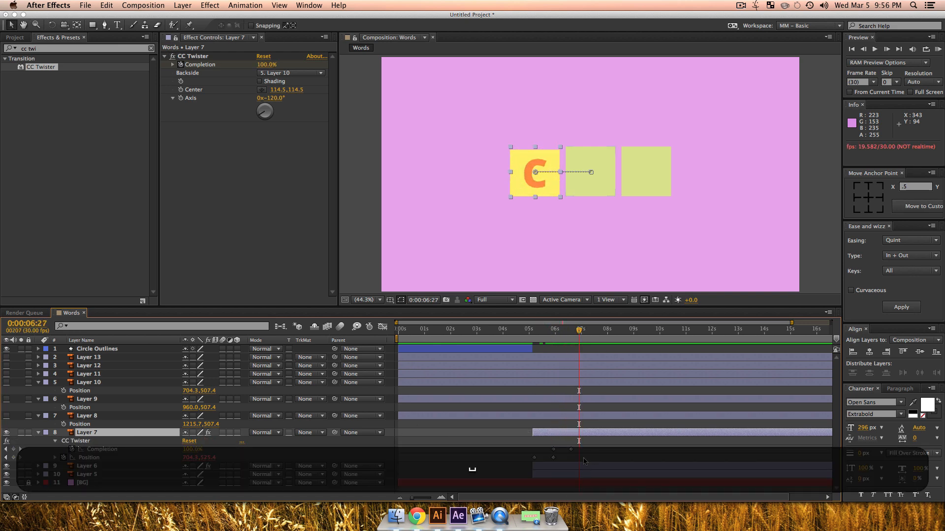
Step: Apply Sine In + Out easing to Layer 7's two Completion keyframes and play back the eased twist
drag(581, 451, 544, 447)
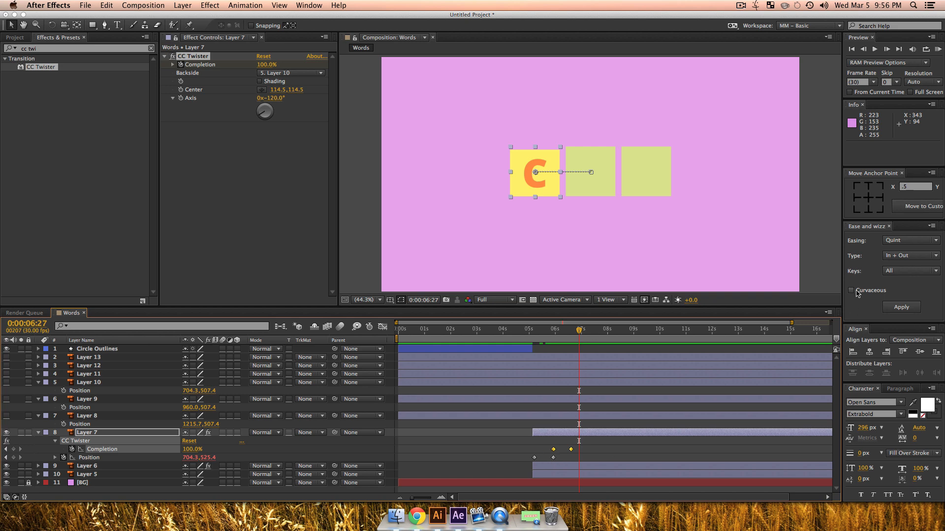
click(910, 242)
click(890, 298)
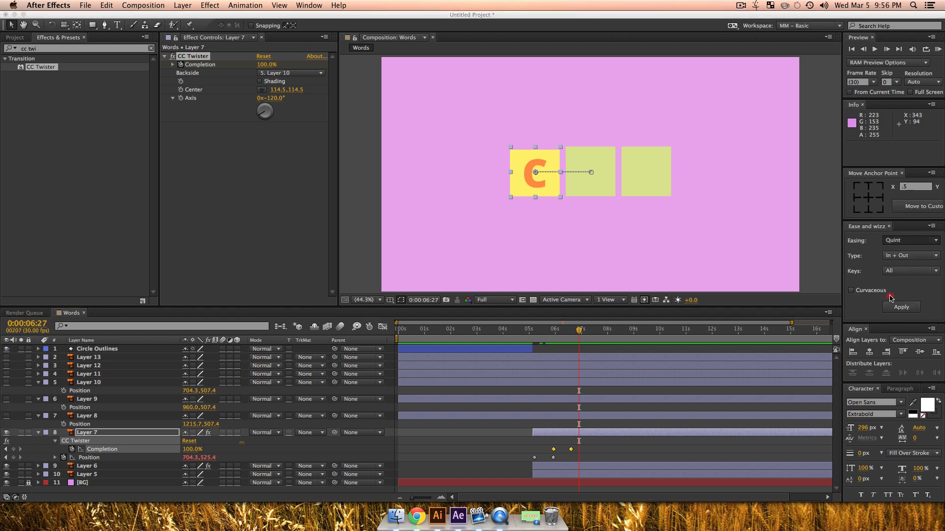
click(901, 307)
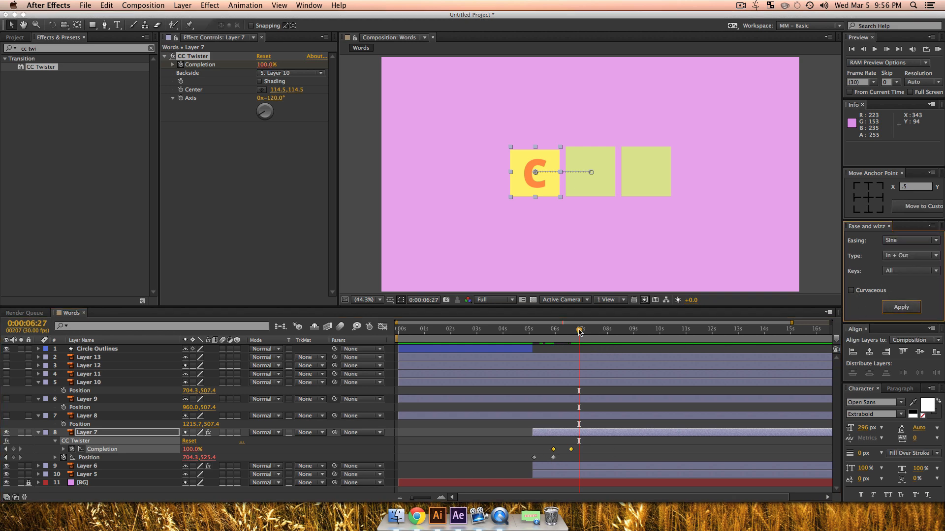
drag(579, 333, 555, 336)
key(space)
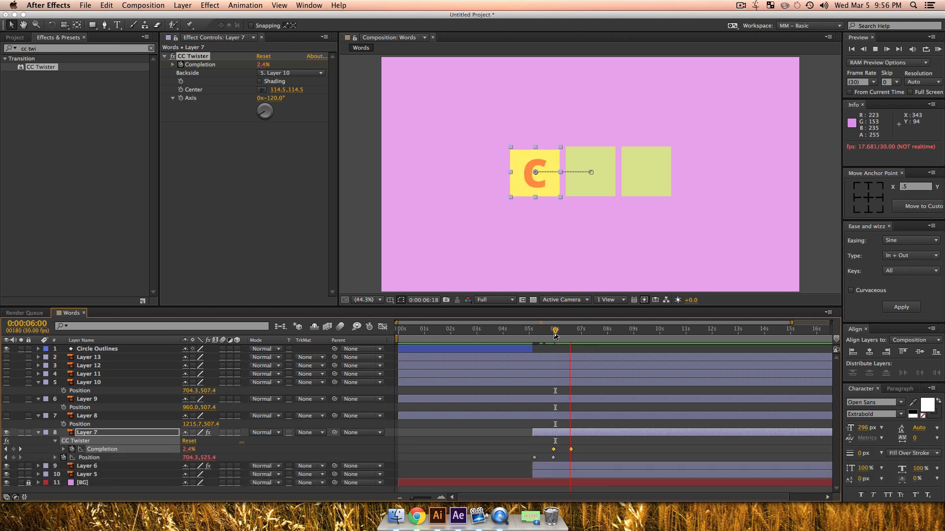
key(space)
Step: Copy CC Twister from Layer 7, paste it onto Layer 6 at 0:00:06:10 and reveal Layer 6's keyframes
click(103, 435)
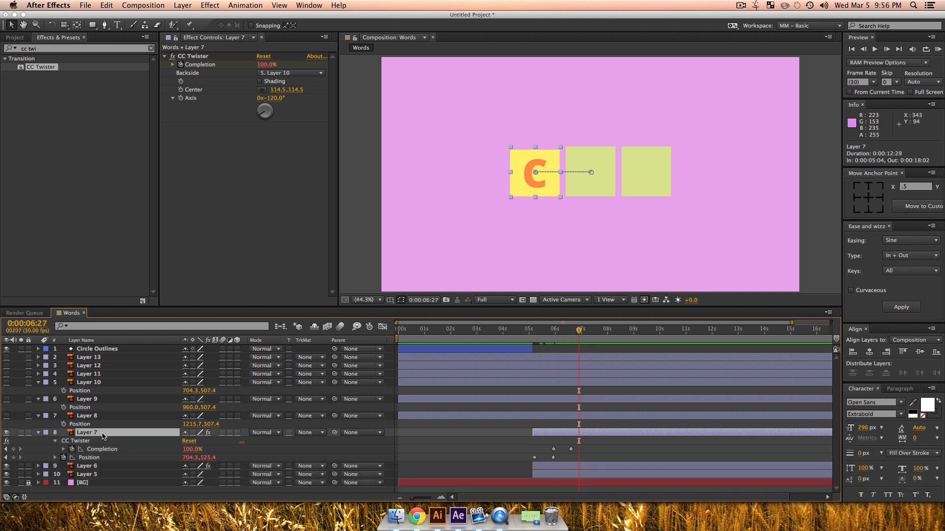
click(81, 442)
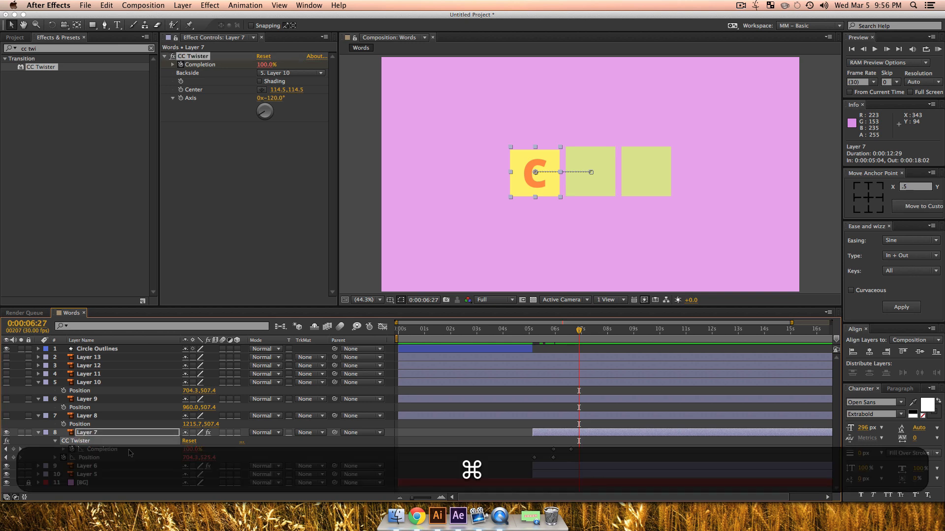
key(super+c)
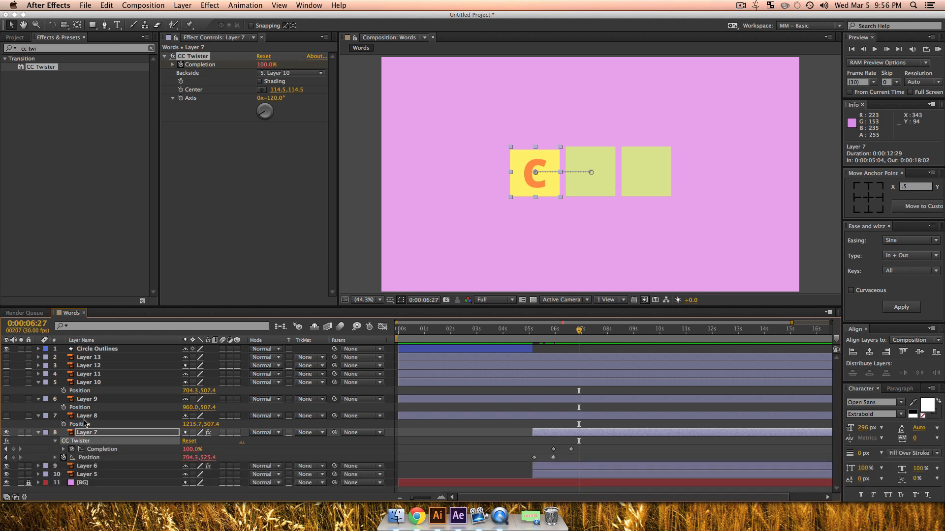
click(85, 468)
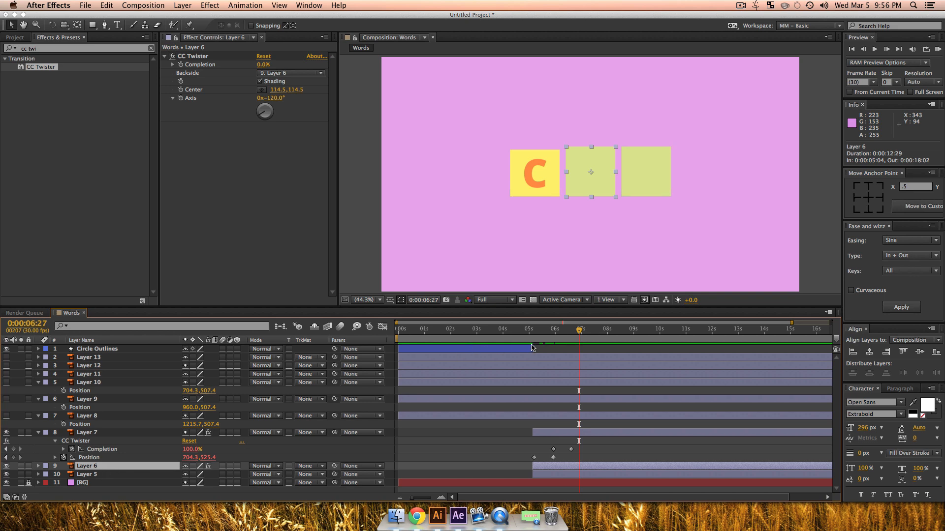
drag(559, 332, 564, 335)
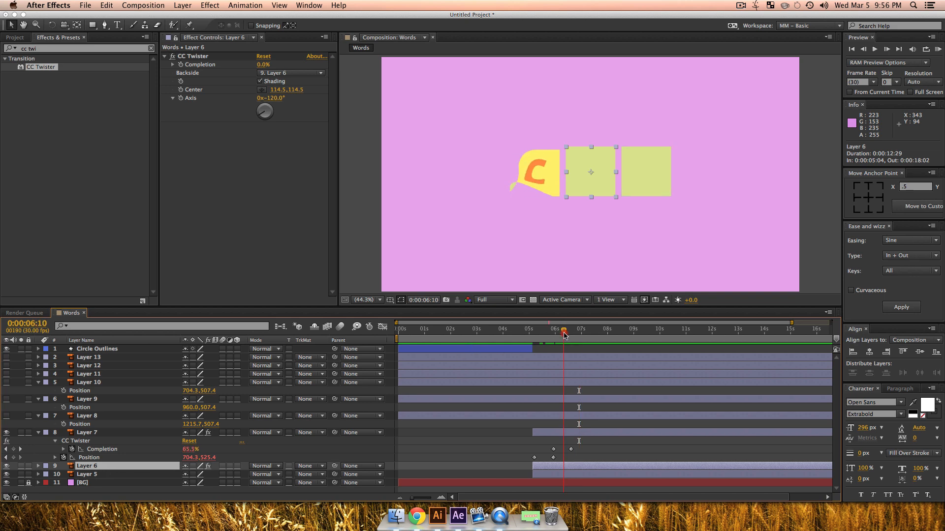
key(super+v)
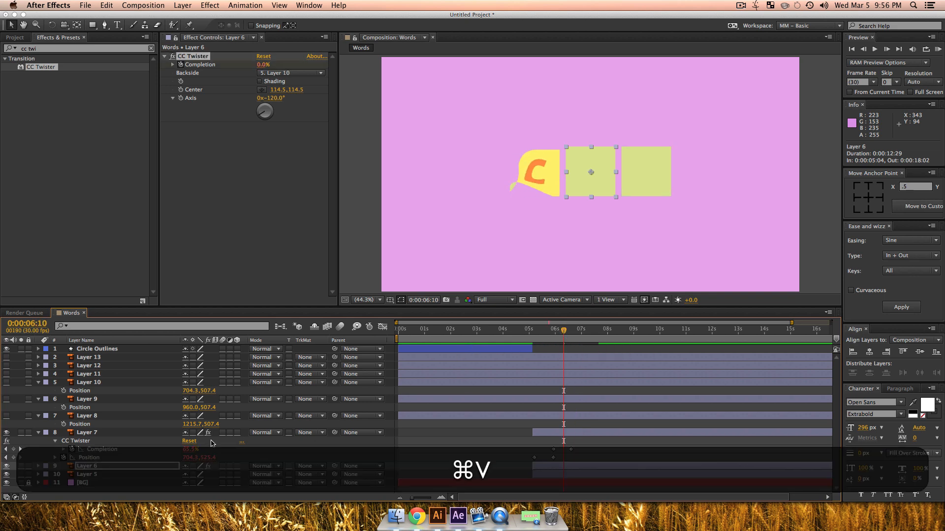
click(105, 467)
key(u)
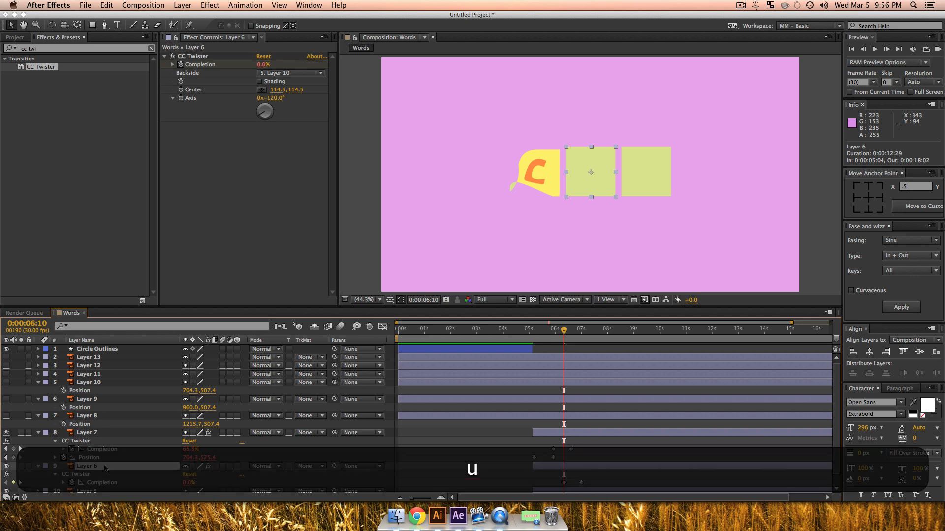
scroll(582, 438, down, 1)
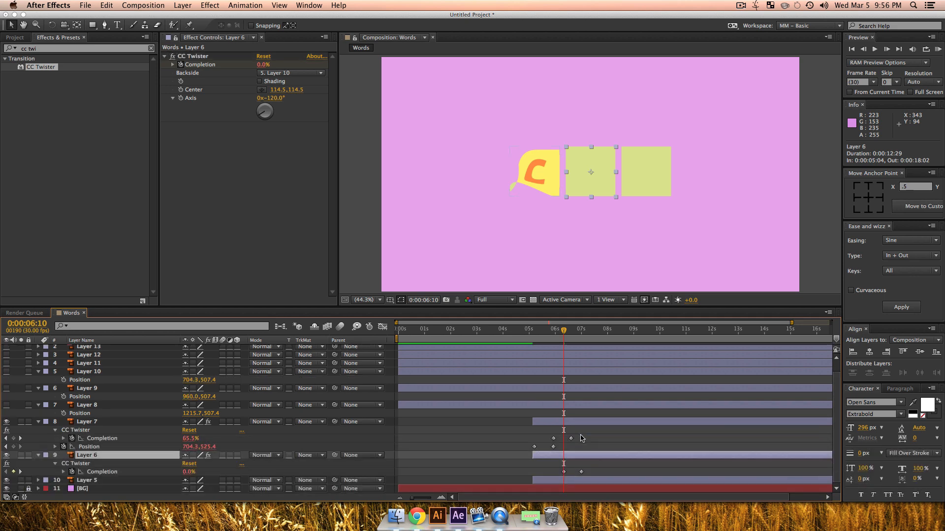
Step: Paste the copied CC Twister effect with its Completion keyframes onto Layer 5 at 0:00:06:20
click(99, 482)
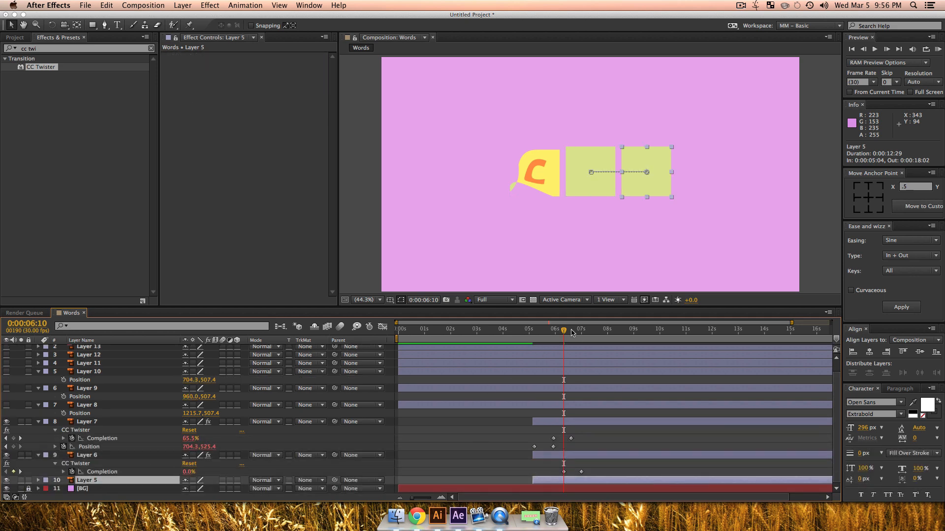
click(572, 331)
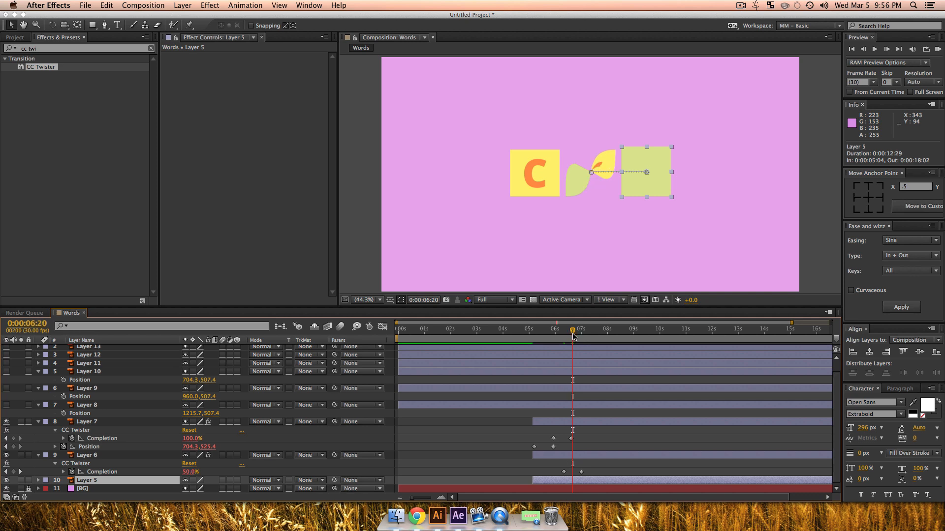
key(super+v)
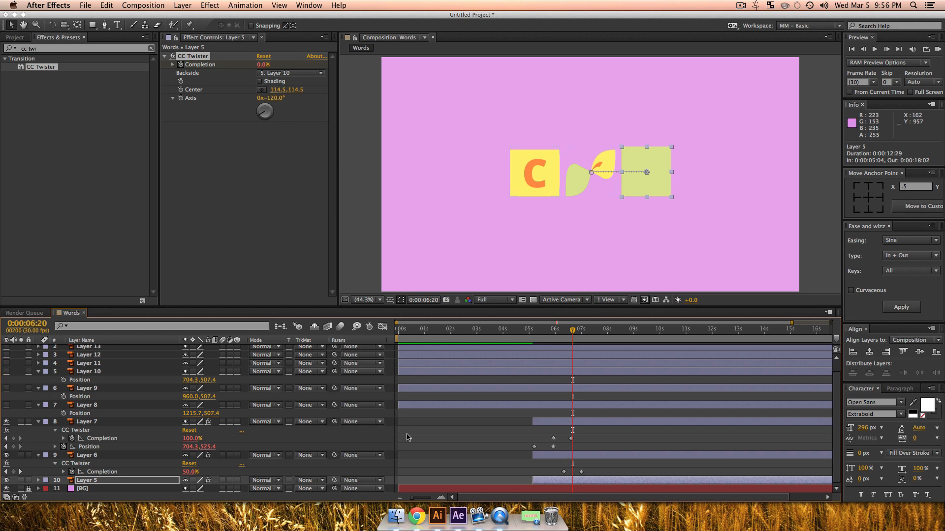
Step: Set the CC Twister Backside to Layer 9 on Layer 6 and to Layer 8 on Layer 5
click(107, 455)
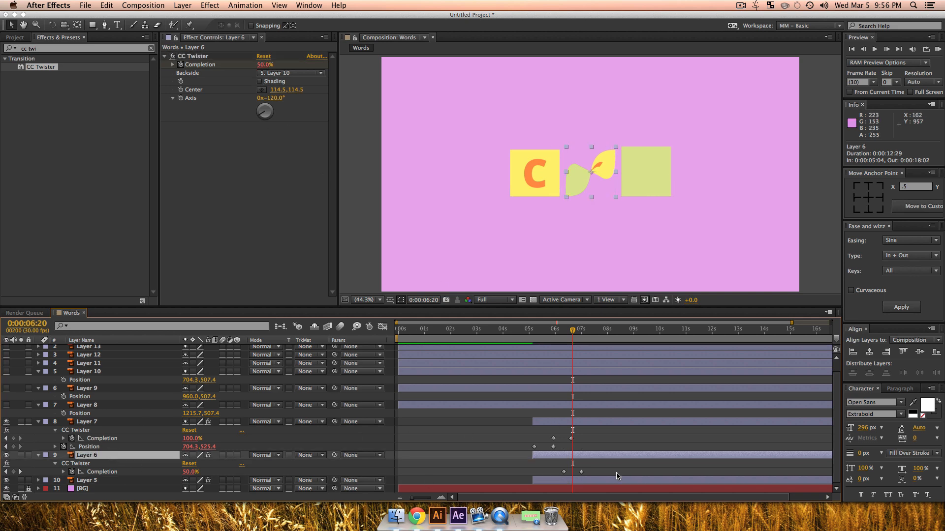
click(292, 74)
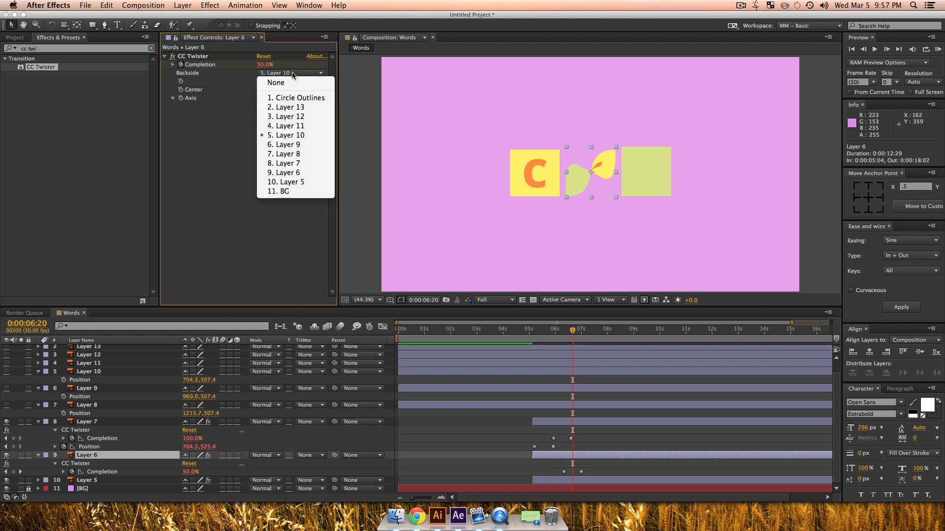
click(290, 145)
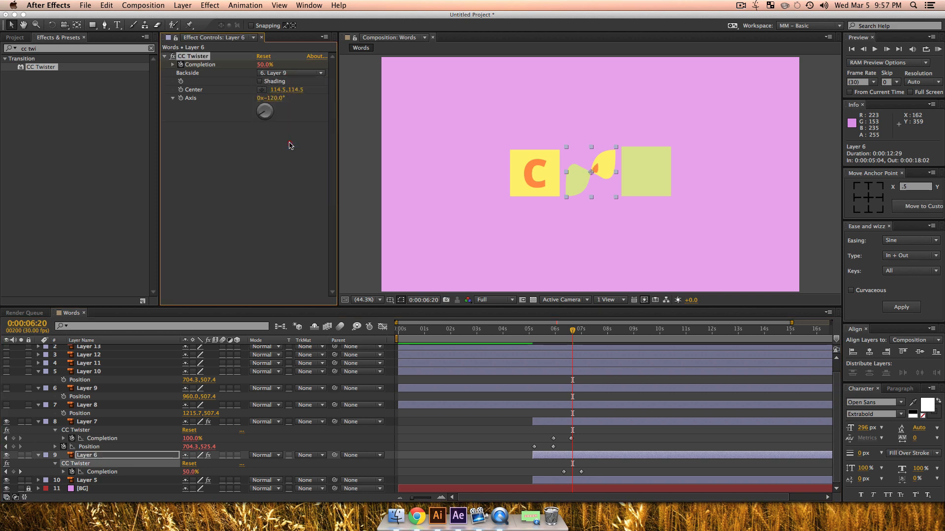
click(89, 480)
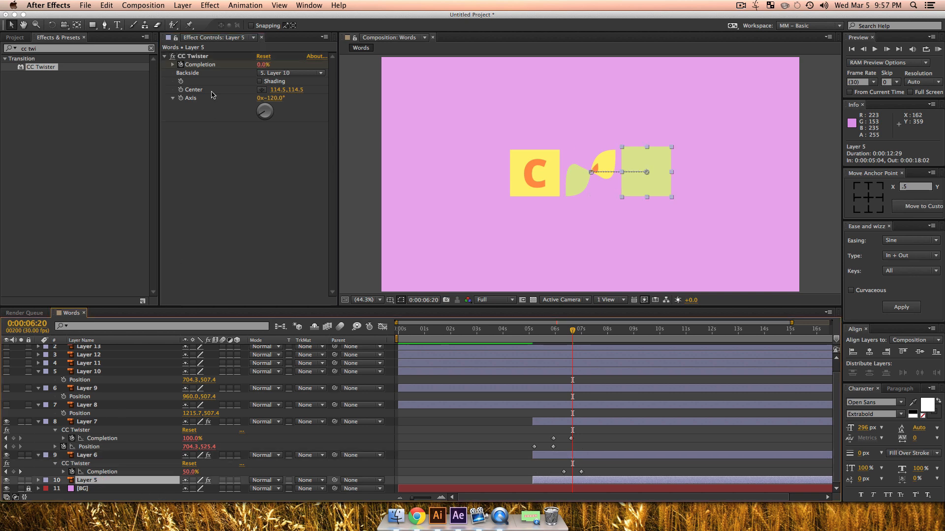
click(272, 72)
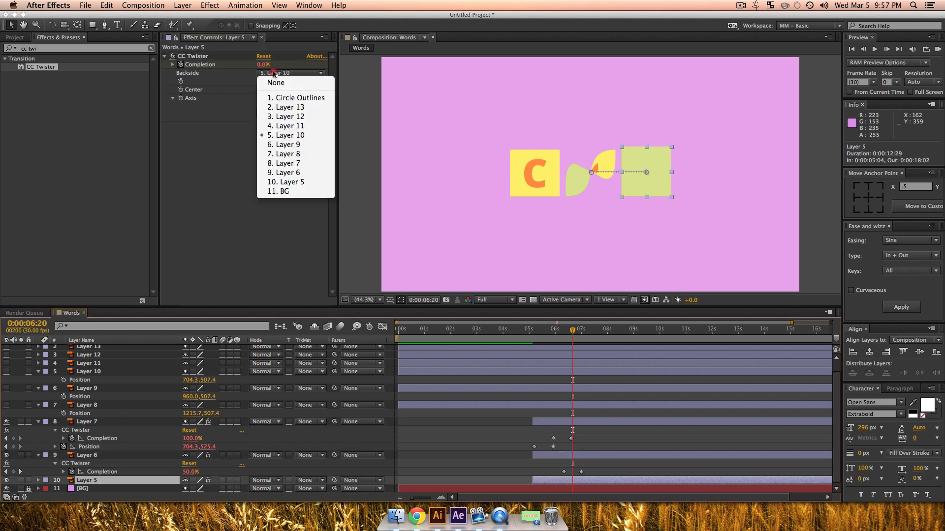
click(290, 153)
Step: Play back the three staggered tile twists from 0:00:05:02 and scrub past the last one
drag(575, 335, 532, 345)
key(space)
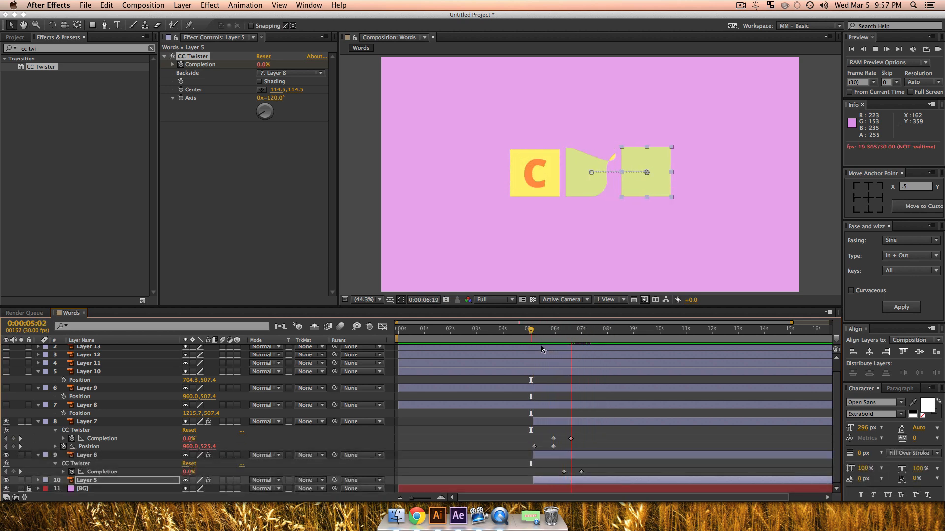
key(space)
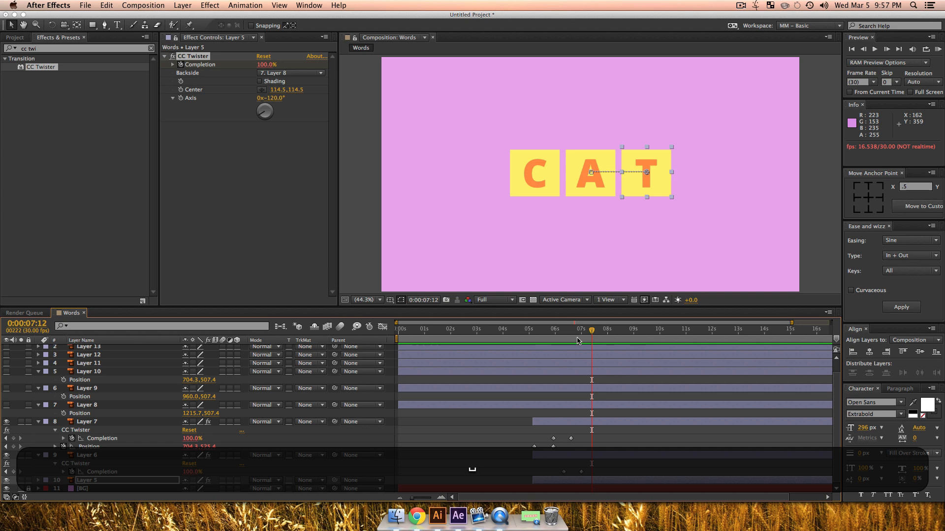
drag(581, 340, 600, 353)
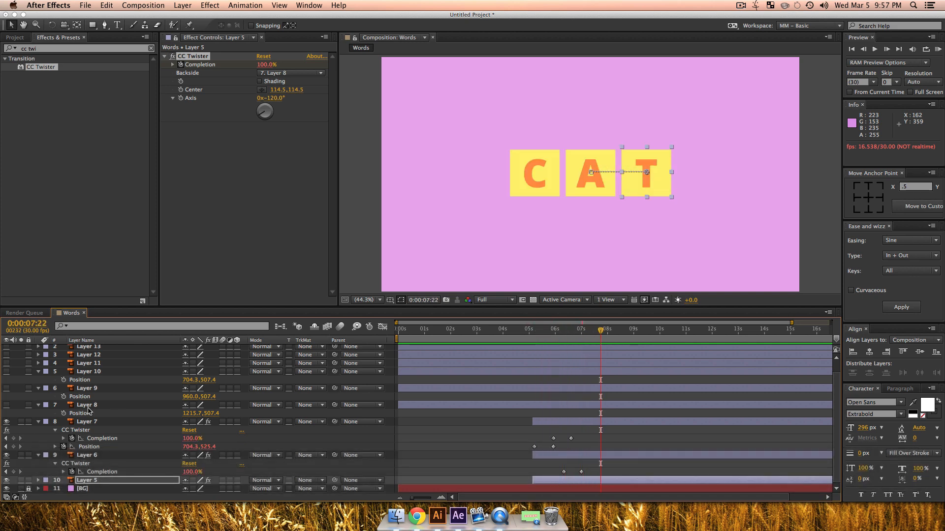
Step: Collapse the revealed properties of all layers in the Words timeline and deselect everything
key(super+a)
key(super+u)
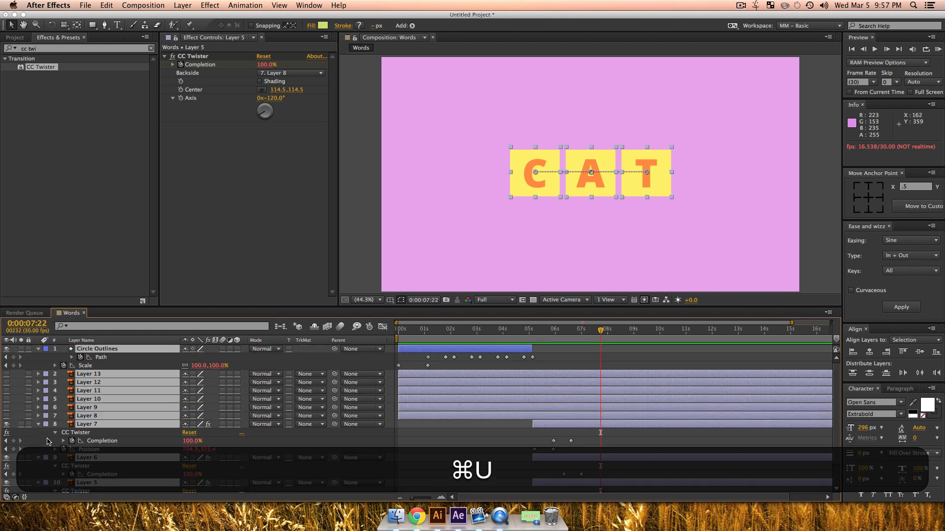
click(116, 486)
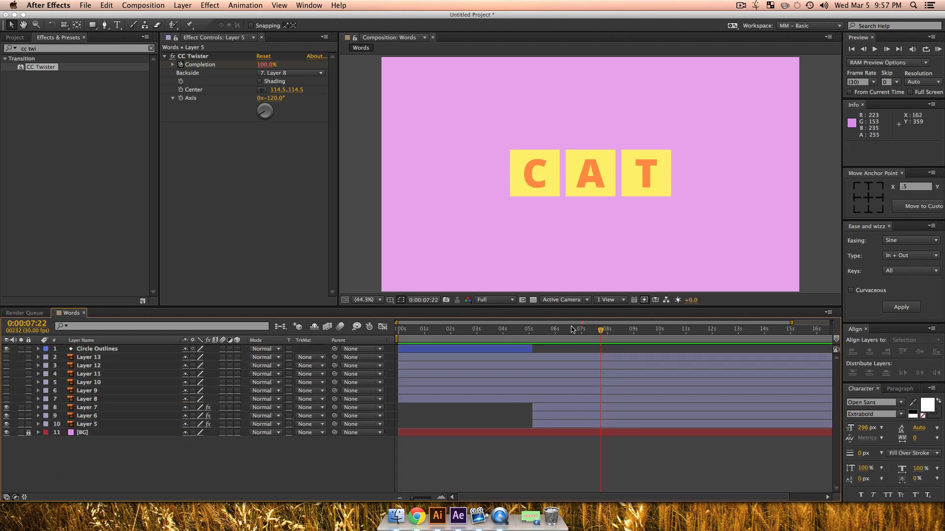
Step: Go to 0:00:08:00 and duplicate the letter layers Layer 10, Layer 9 and Layer 8
mouse_move(605, 333)
mouse_down()
mouse_move(571, 332)
mouse_move(632, 345)
mouse_move(590, 343)
mouse_move(611, 350)
mouse_up()
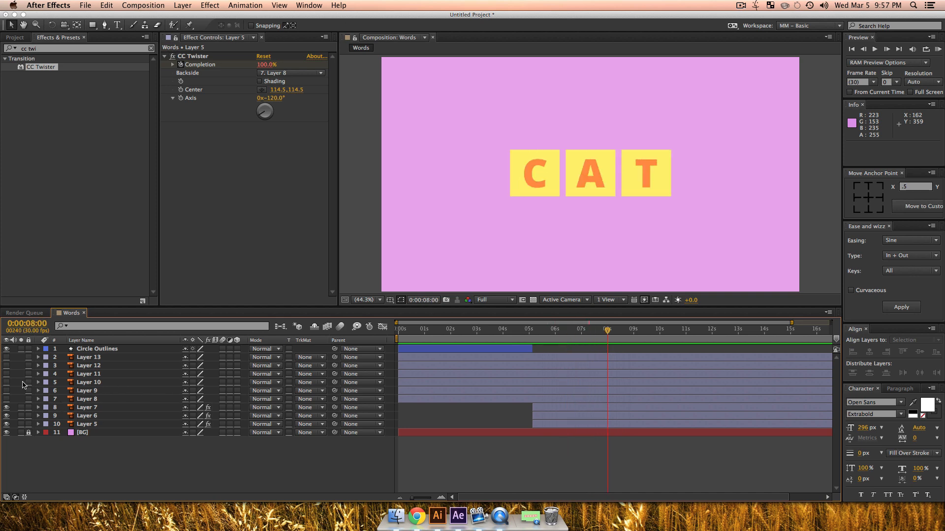
click(93, 384)
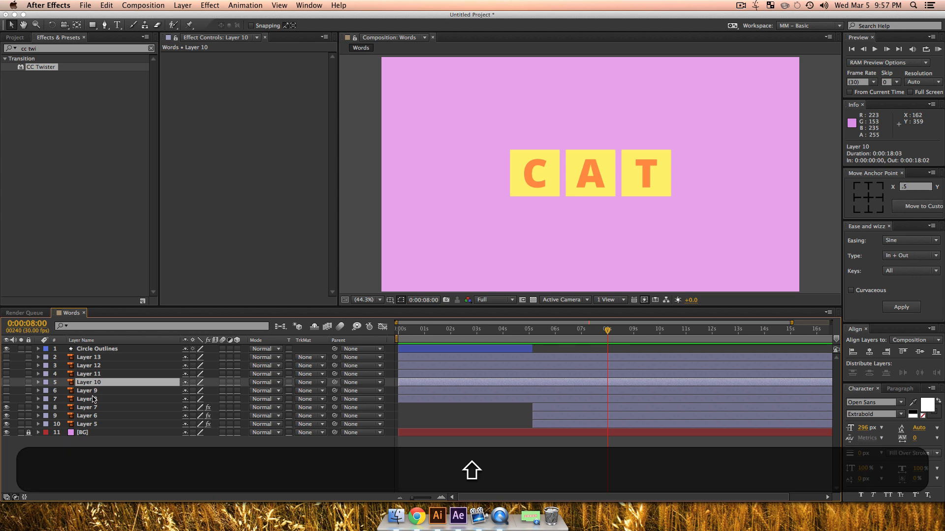
shift+click(93, 399)
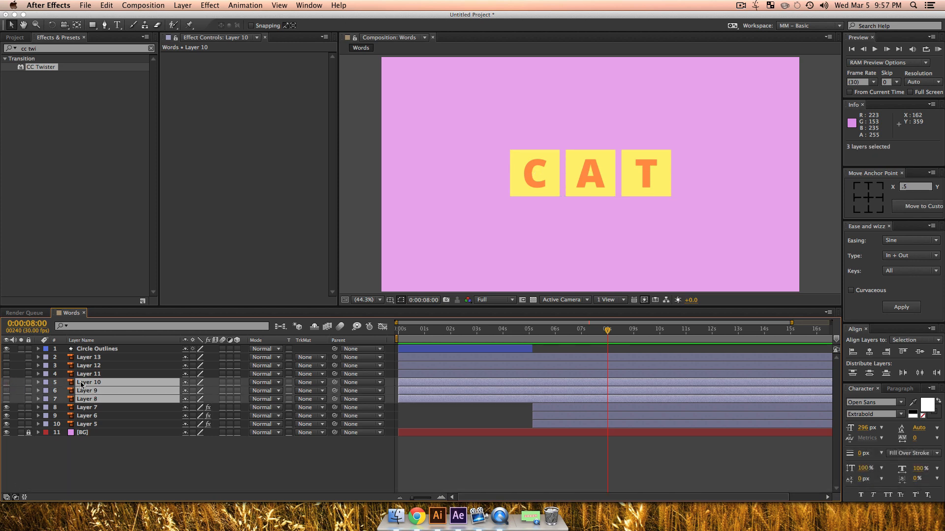
key(cmd+d)
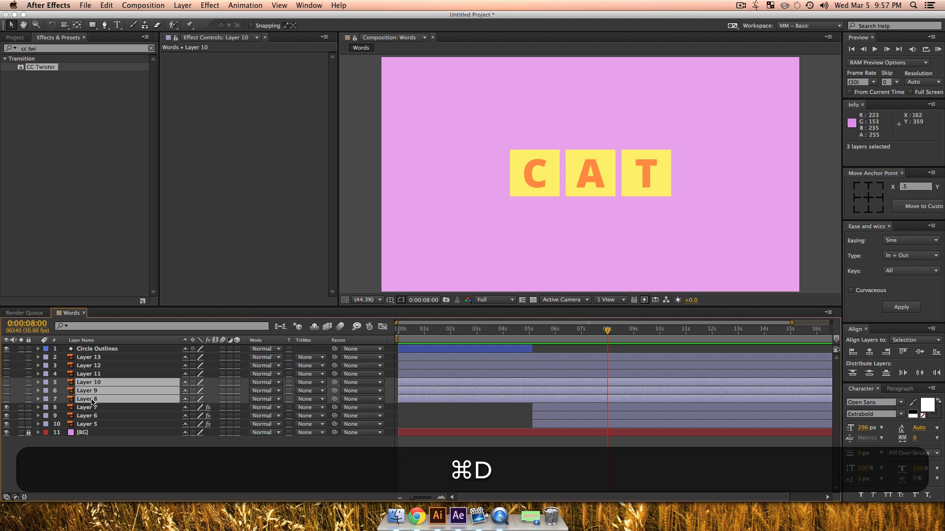
drag(92, 418, 90, 383)
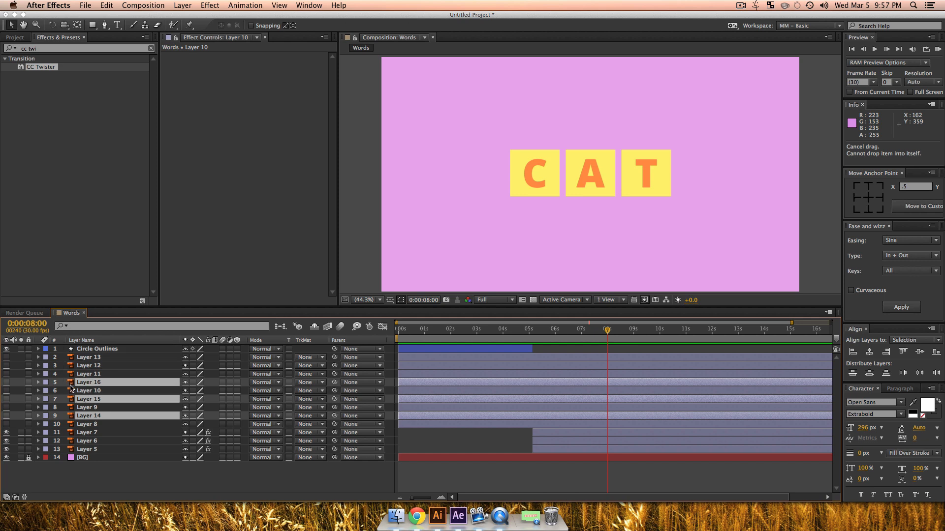
Step: Pre-compose the three duplicated letter layers into a new composition named CAT, moving all attributes into it
key(shift)
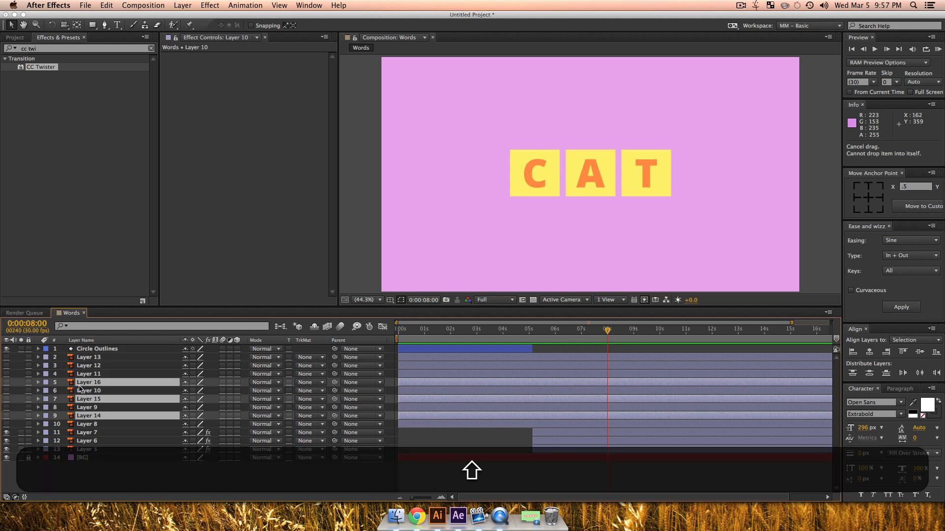
key(shift+super+c)
text(D)
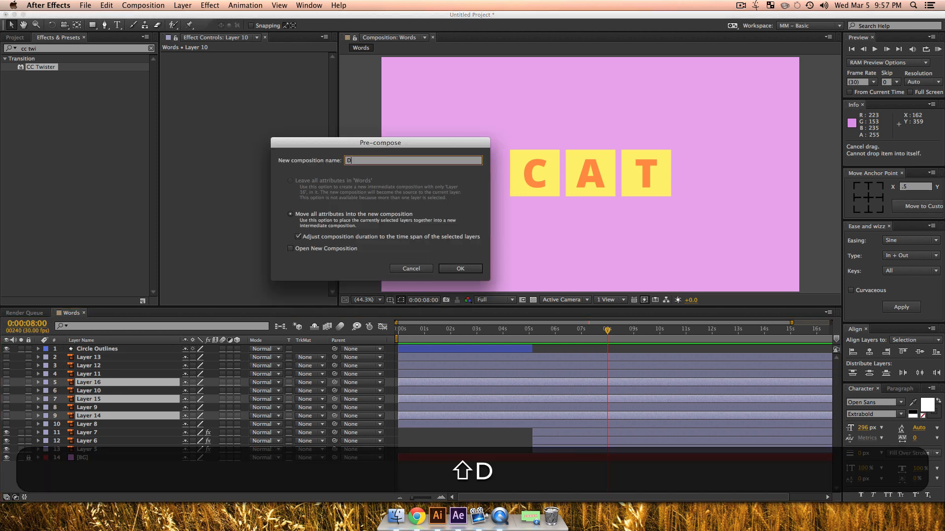
key(BackSpace)
text(CAT)
key(Return)
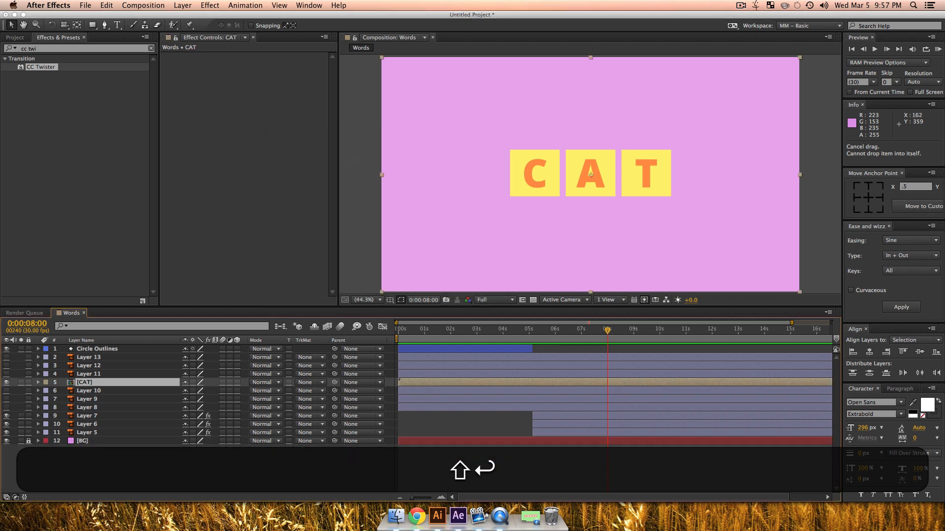
Step: Change the CAT layer's label colour to Yellow
click(47, 383)
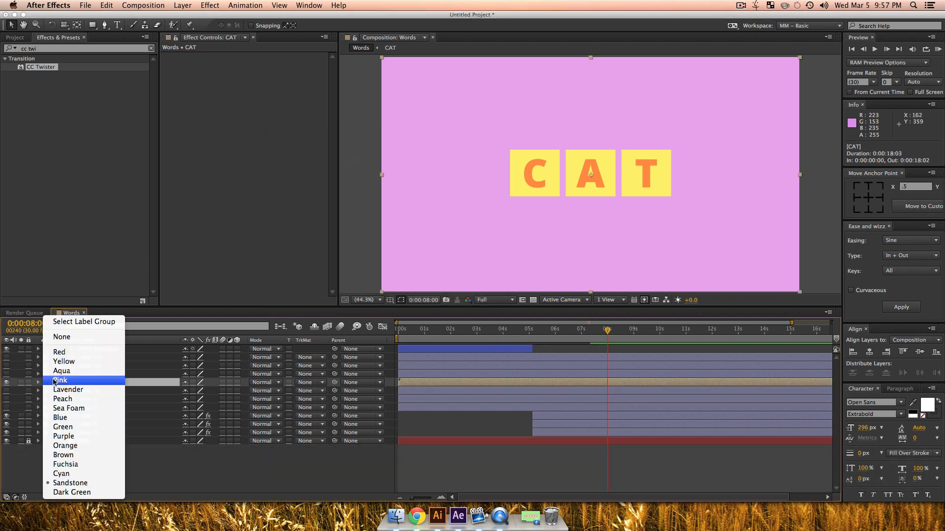
click(73, 364)
click(153, 468)
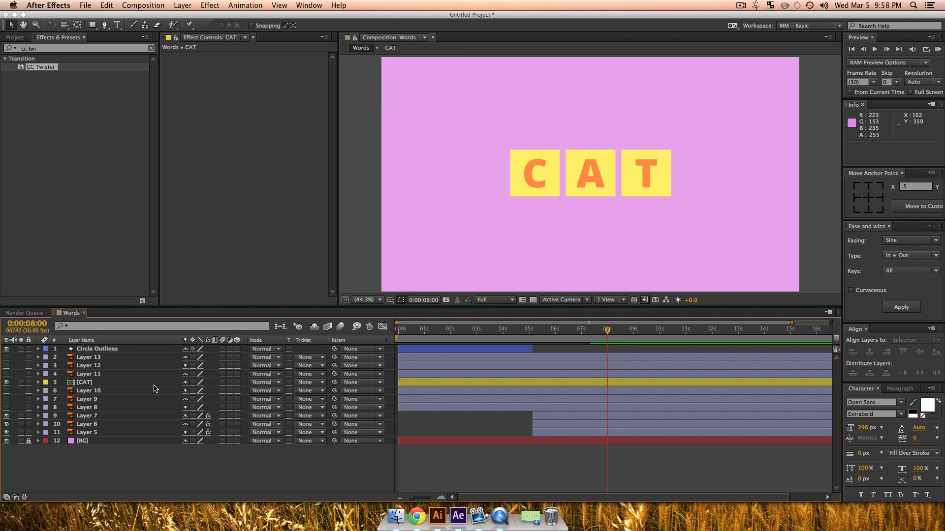
Step: Trim the out points of Layers 10 through 5 to 0:00:08:00
click(91, 390)
shift+click(94, 409)
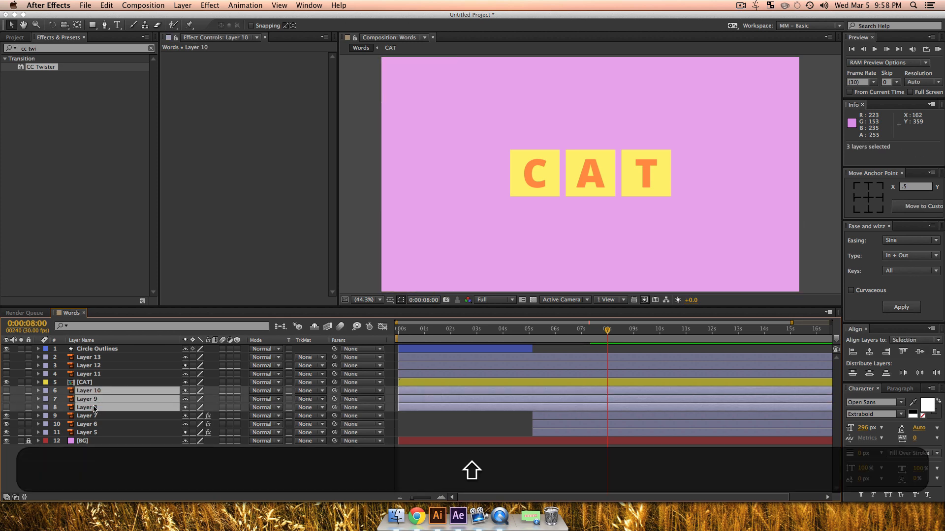
shift+click(95, 433)
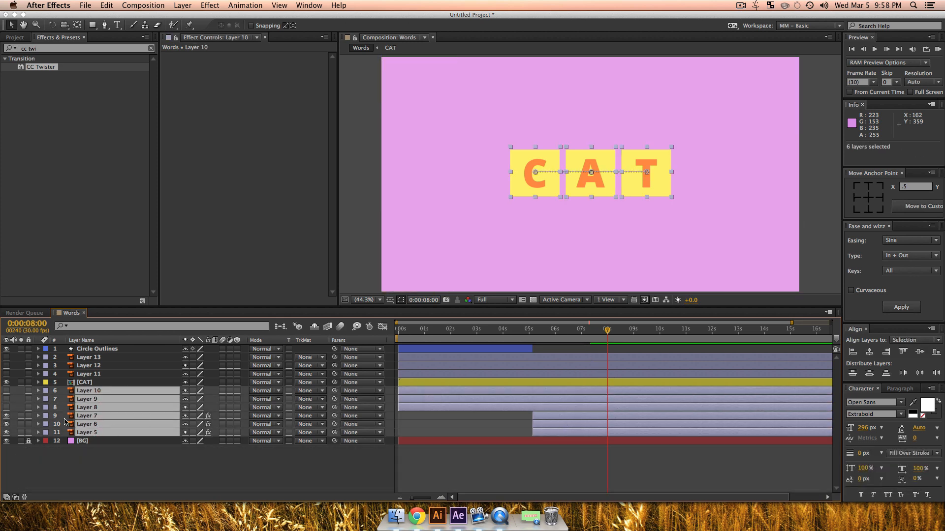
key(alt)
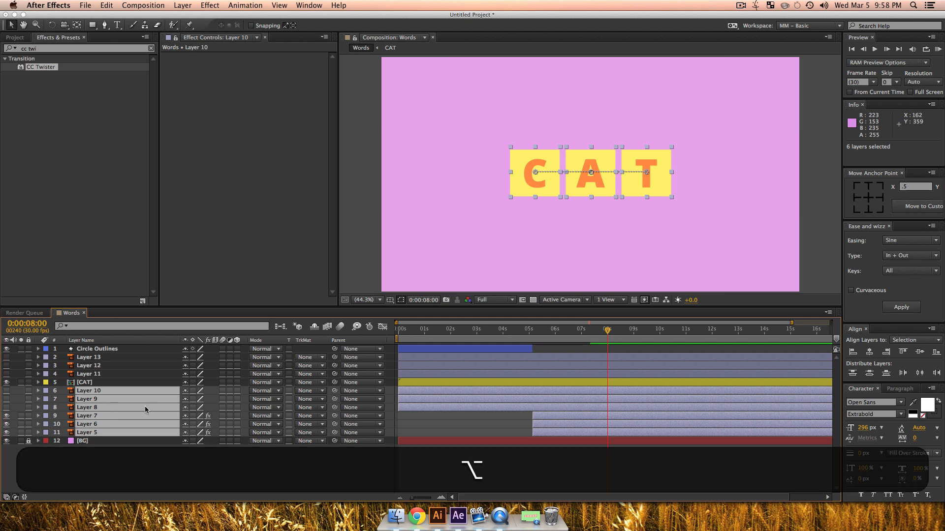
key(alt+bracketright)
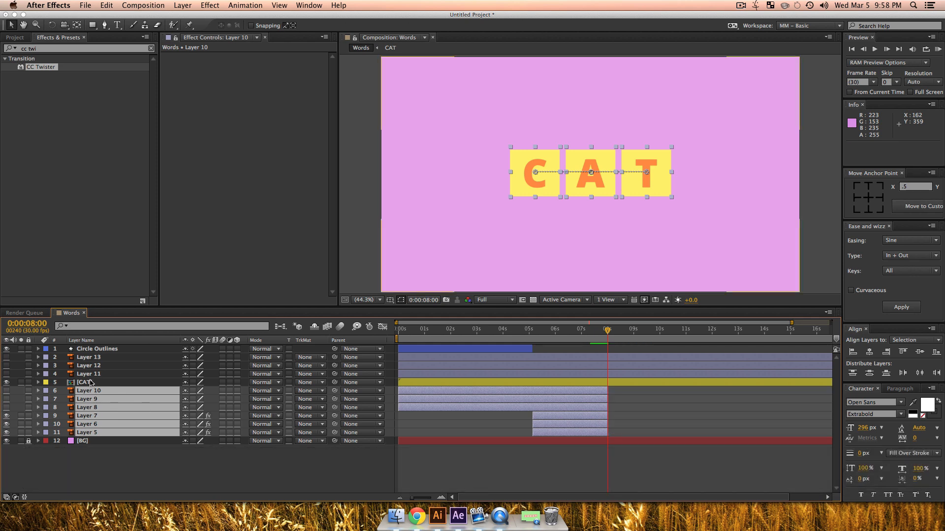
Step: Trim the CAT layer's in point to 0:00:08:01, directly after the tile layers end
click(90, 383)
key(alt+bracketleft)
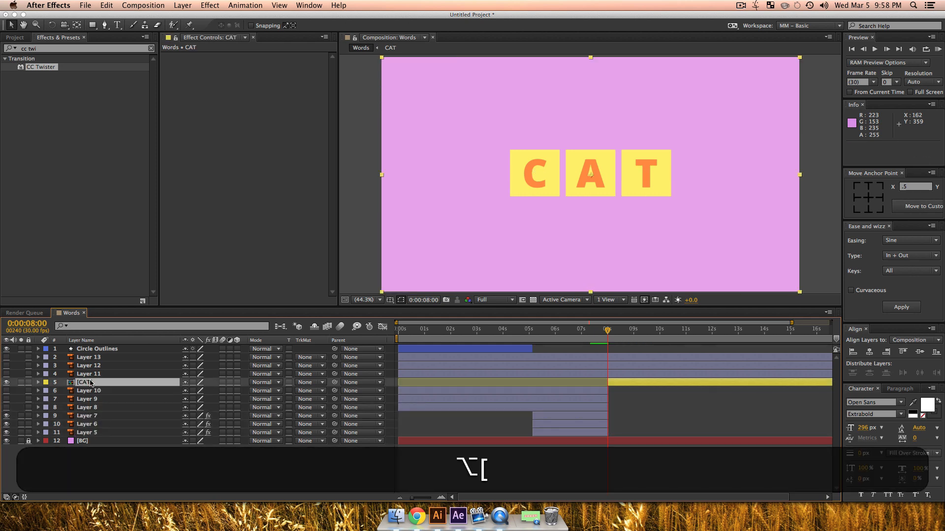
key(equal)
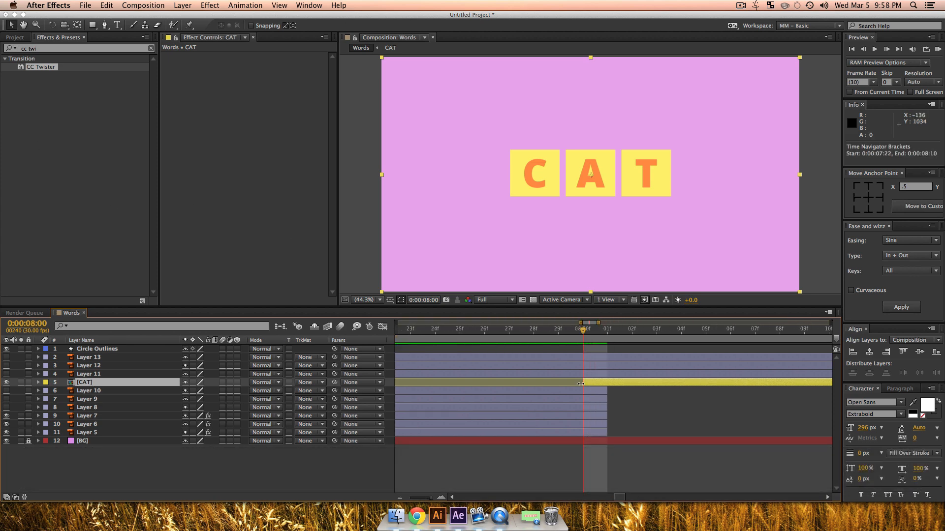
drag(581, 383, 608, 384)
click(612, 389)
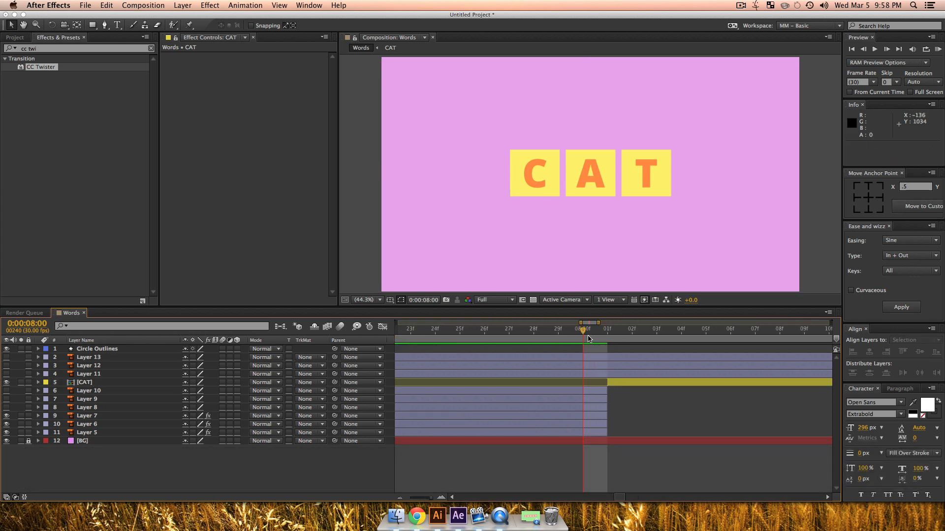
Step: Turn on the visibility of the three letter layers inside the CAT composition and return to the Words composition
drag(417, 501, 404, 501)
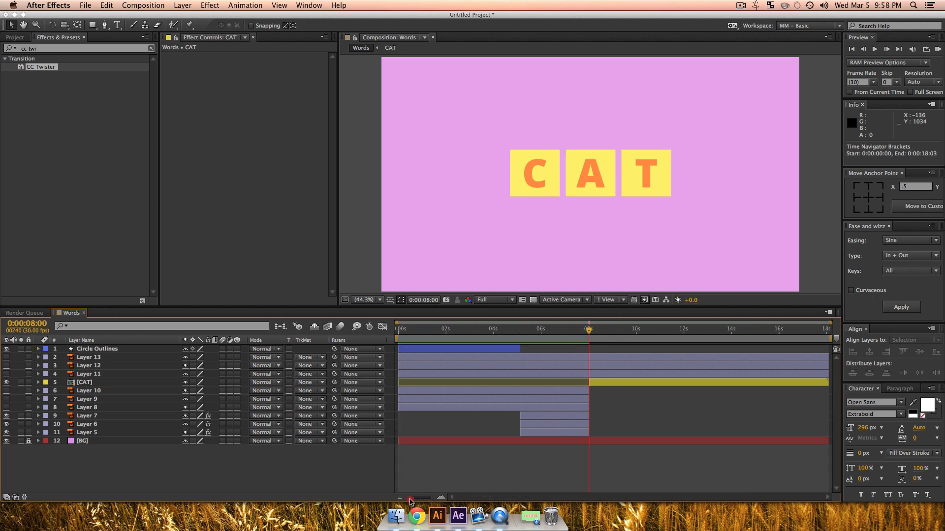
drag(586, 331, 625, 349)
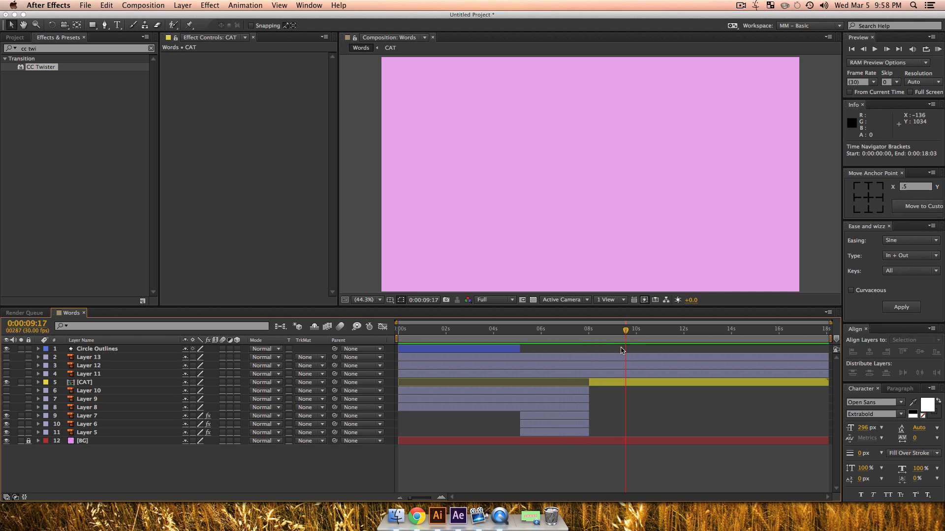
double_click(85, 383)
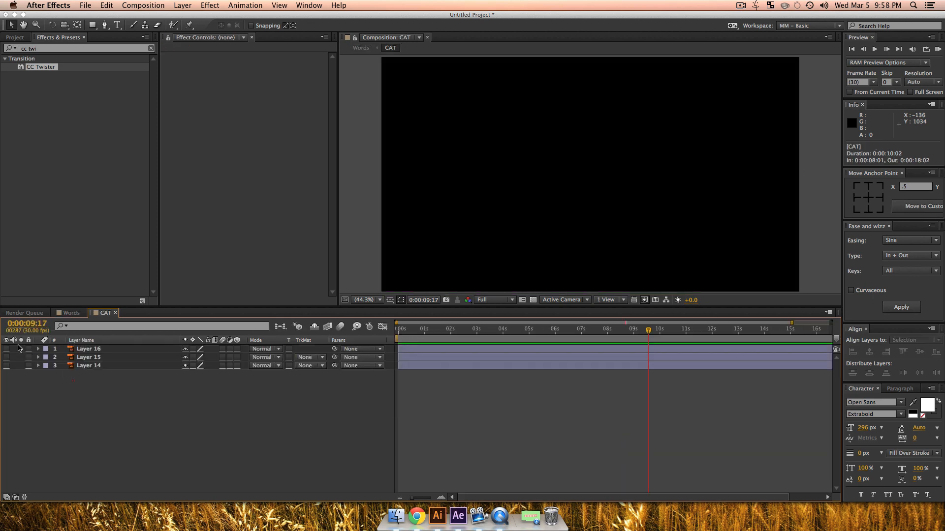
click(71, 313)
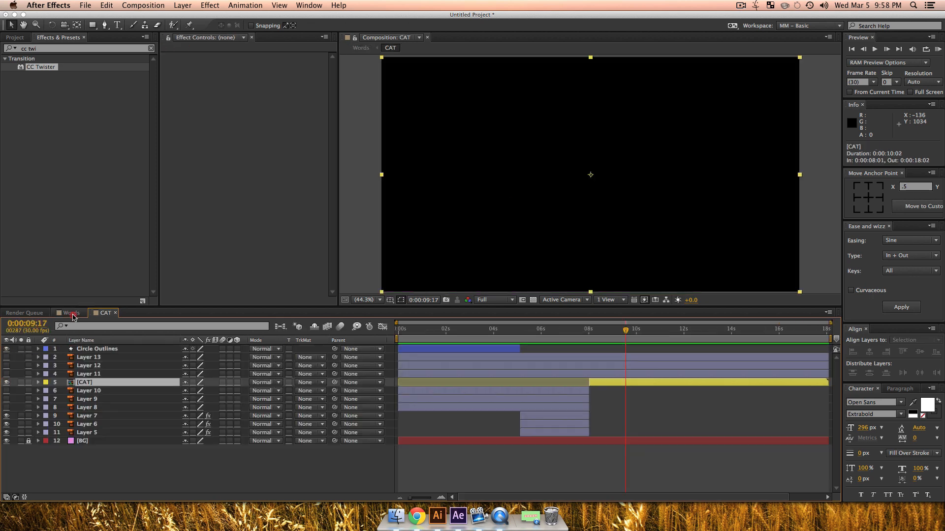
Step: At 0:00:08:20, nudge the CAT layer down to a Y position of 552 to match the twisted tiles
mouse_move(605, 333)
mouse_down()
mouse_move(571, 333)
mouse_move(605, 339)
mouse_up()
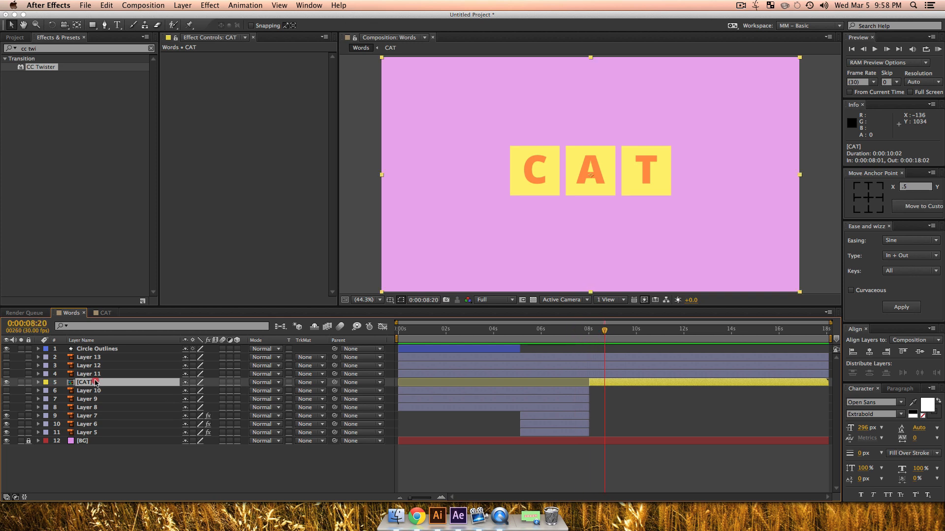
key(Down)
key(Down)
key(Down)
key(Down)
key(Down)
key(Down)
key(Down)
key(Down)
key(Down)
key(Down)
key(Down)
key(Down)
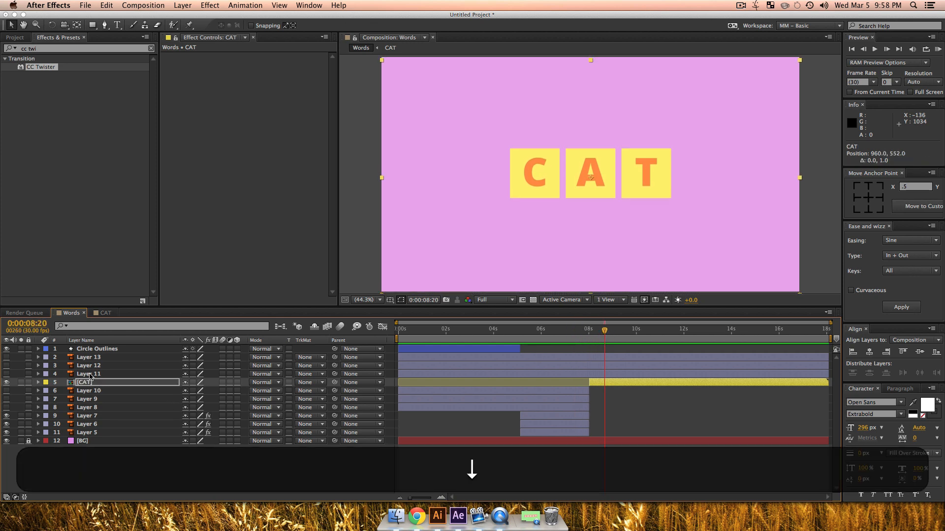
Step: At 0:00:07:28, extend the CAT layer's in point back to 0:00:06:04 and lower its opacity to 37%
mouse_move(605, 333)
mouse_down()
mouse_move(571, 333)
mouse_move(587, 332)
mouse_up()
drag(587, 385, 545, 383)
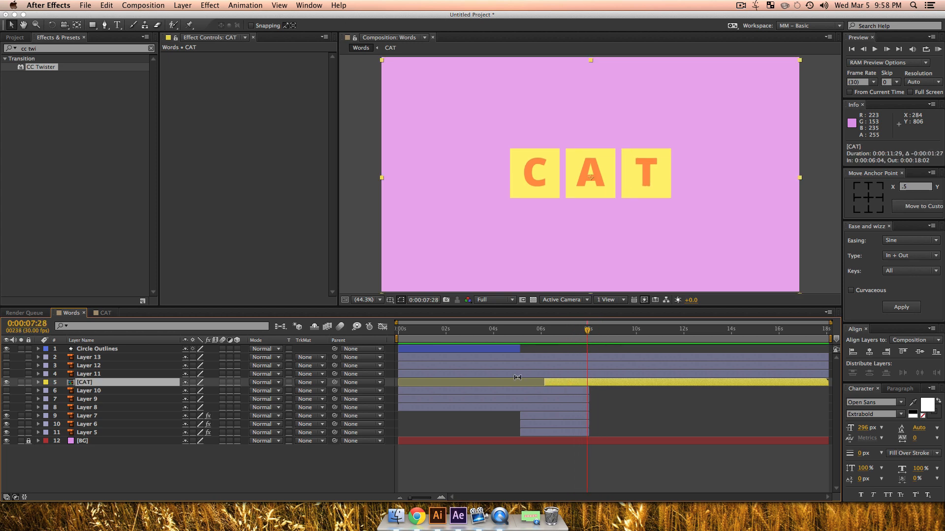
key(t)
drag(187, 393, 157, 395)
Step: Nudge the semi-transparent CAT layer vertically over the twisted tiles to compare alignment, ending at a Y position of 552
key(Down)
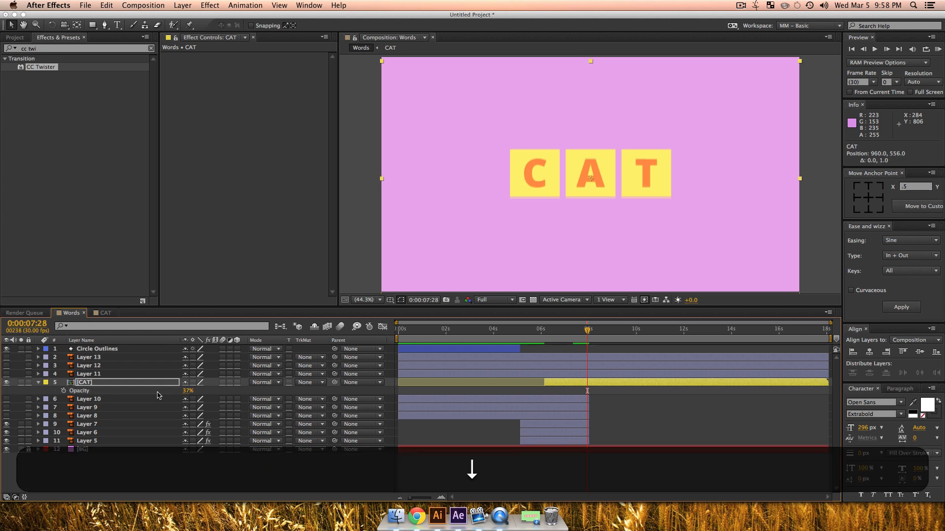
key(Up)
key(Up)
key(Up)
key(Up)
key(Up)
key(Up)
key(Up)
key(Up)
key(Up)
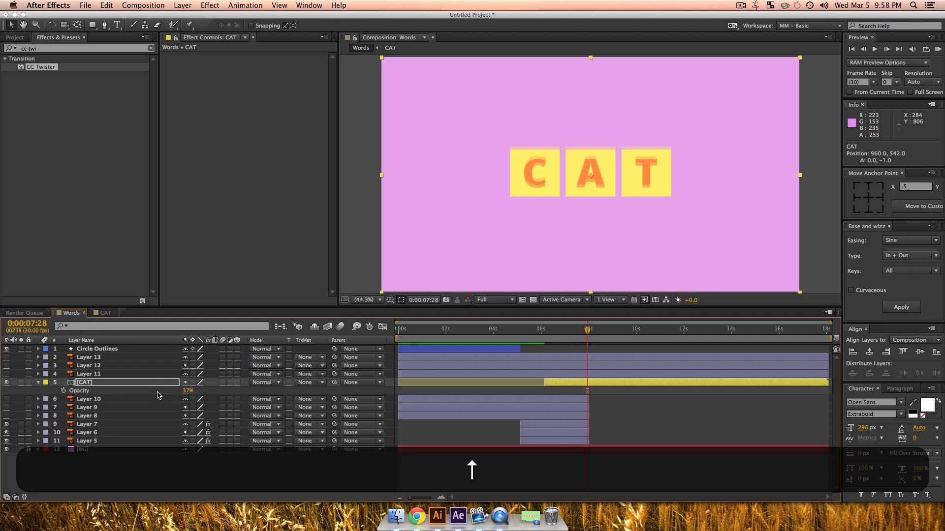
key(Down)
key(Down)
key(Down)
key(Down)
key(Down)
key(Down)
key(Down)
key(Down)
key(Down)
key(Down)
key(Down)
key(Down)
key(Up)
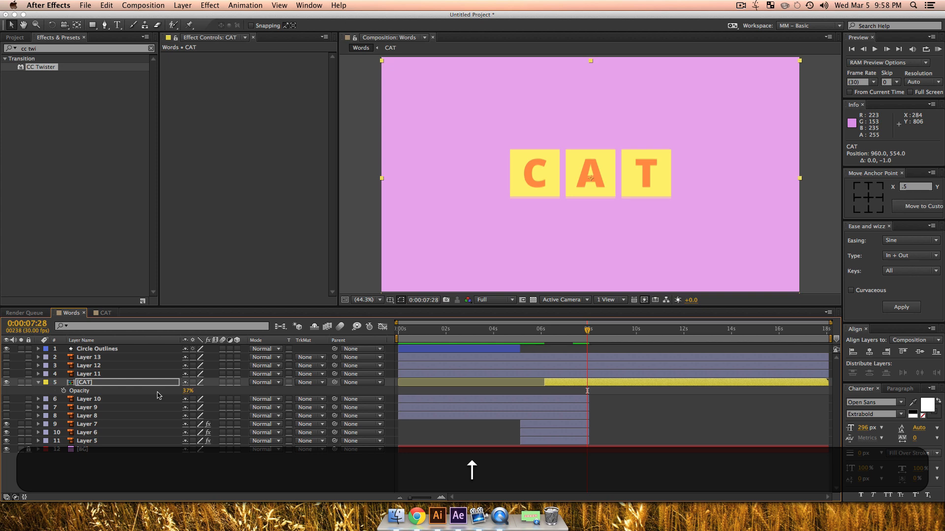
key(Up)
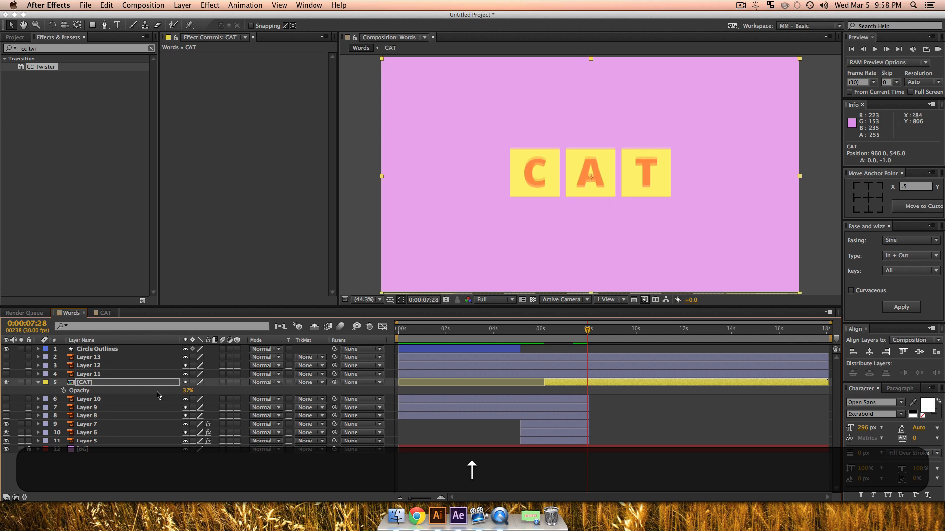
key(Down)
key(Down)
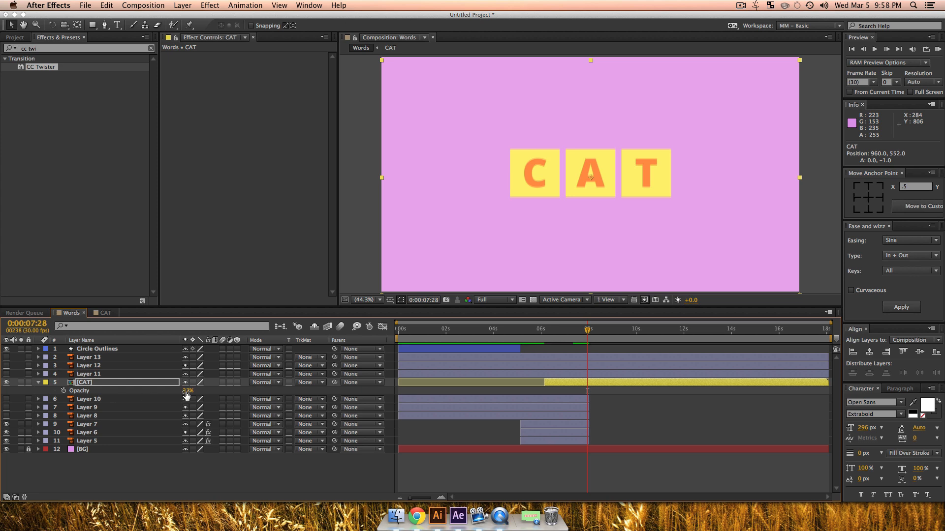
Step: Restore the CAT layer's opacity to 100% and trim its in point to 0:00:08:01
drag(187, 395, 389, 385)
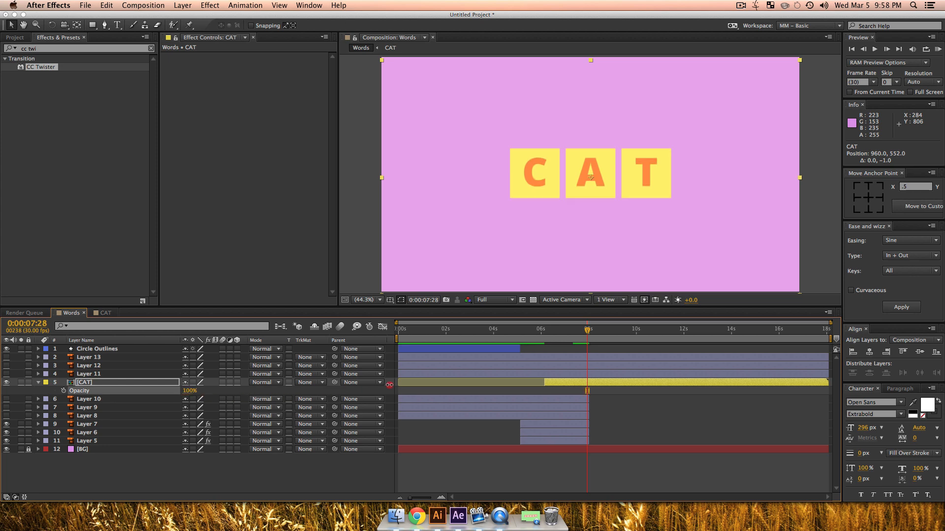
click(302, 475)
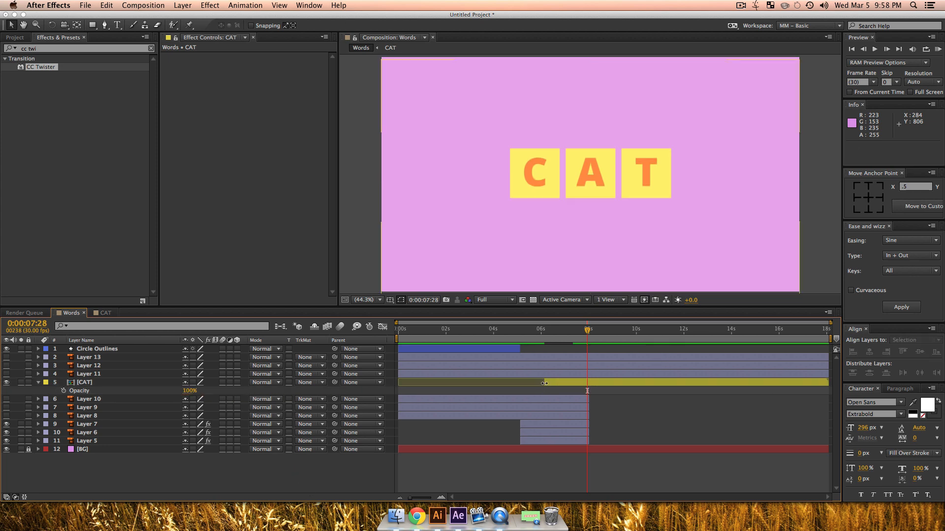
drag(544, 383, 588, 383)
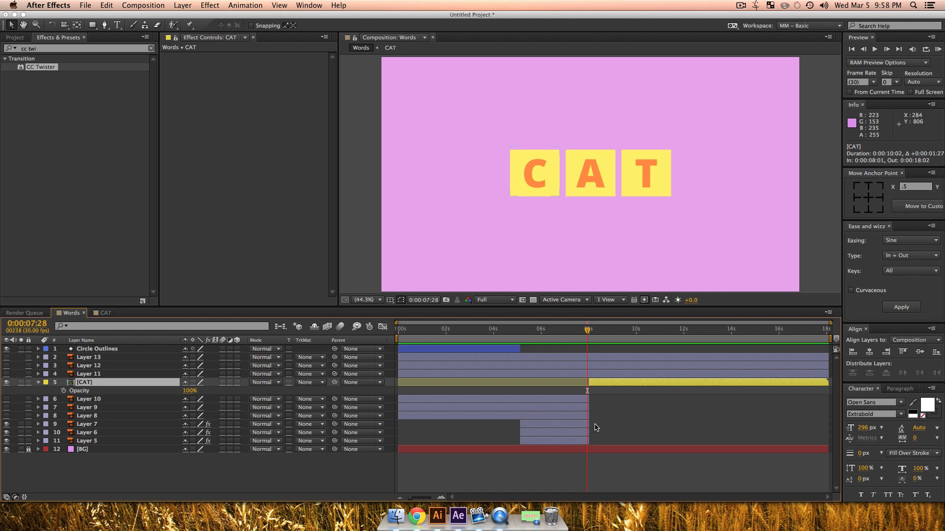
Step: Turn on the visibility of Layers 11 through 13 and pre-compose them into a composition named DOG
click(96, 375)
shift+click(93, 357)
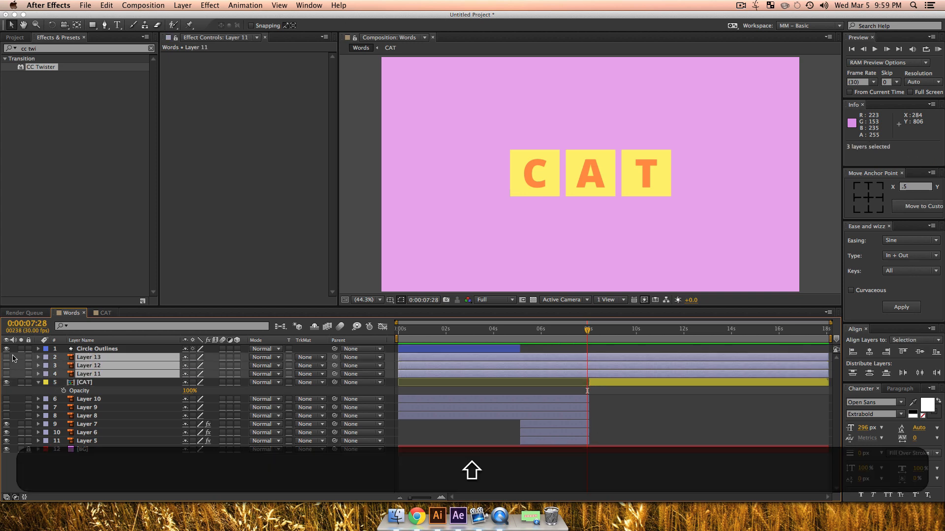
click(7, 358)
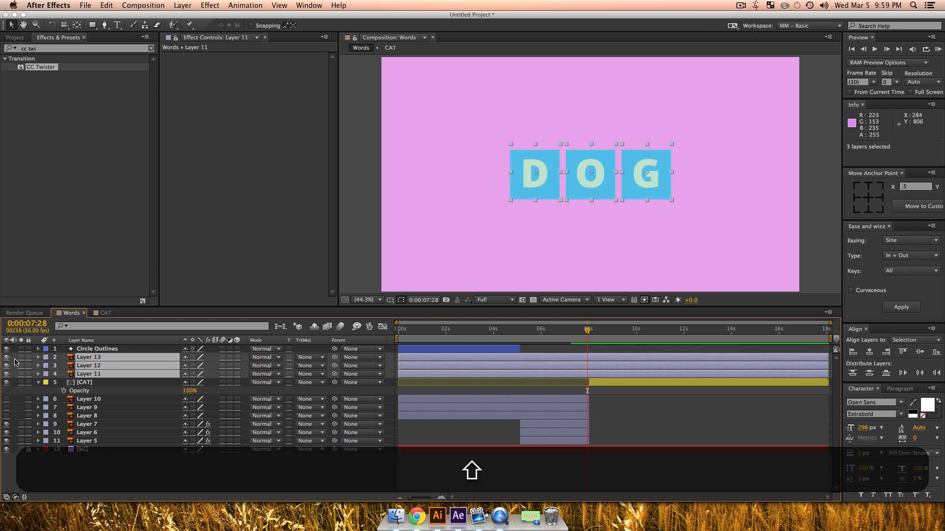
key(super+shift+c)
text(DOG)
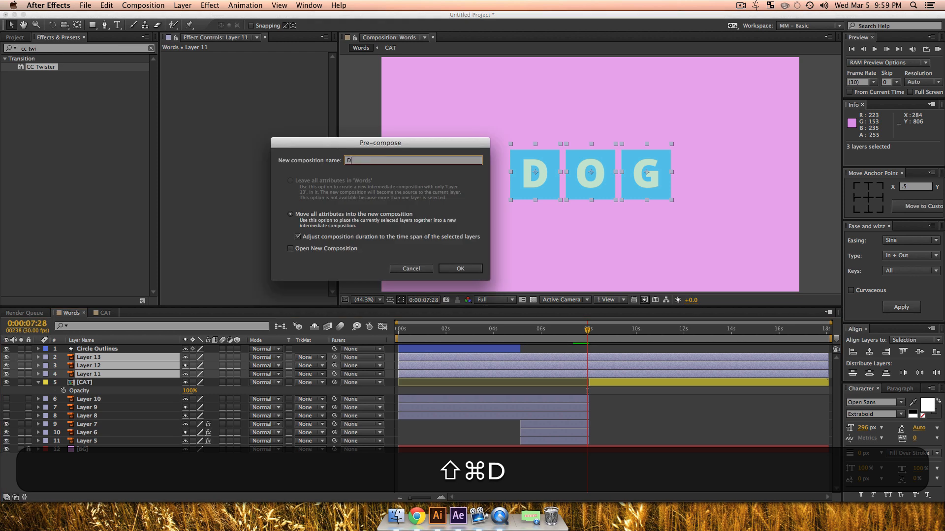
key(shift+Return)
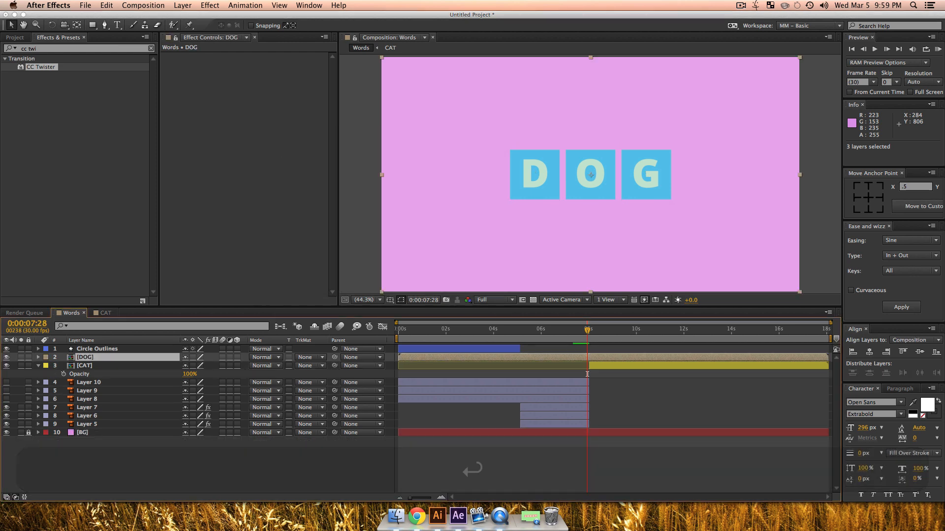
Step: Trim the DOG layer's in point to 0:00:07:28 and hide the layer
key(alt+bracketleft)
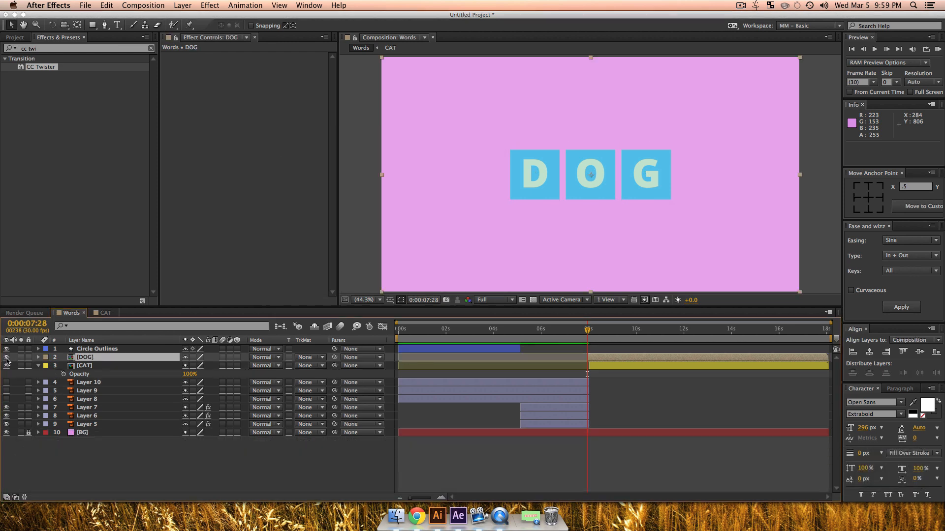
click(6, 358)
Step: Apply CC Twister to the CAT layer with DOG as the backside and an axis angle of 1x+286°
click(95, 365)
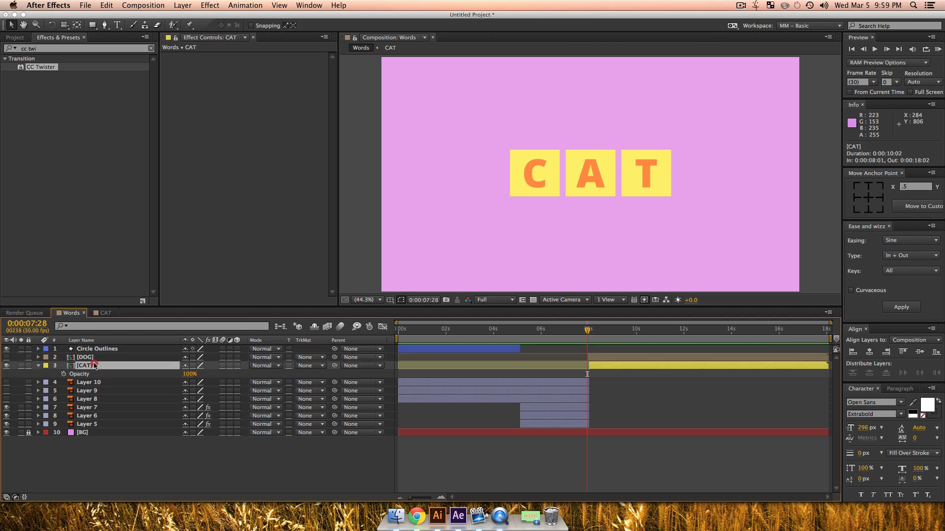
double_click(47, 68)
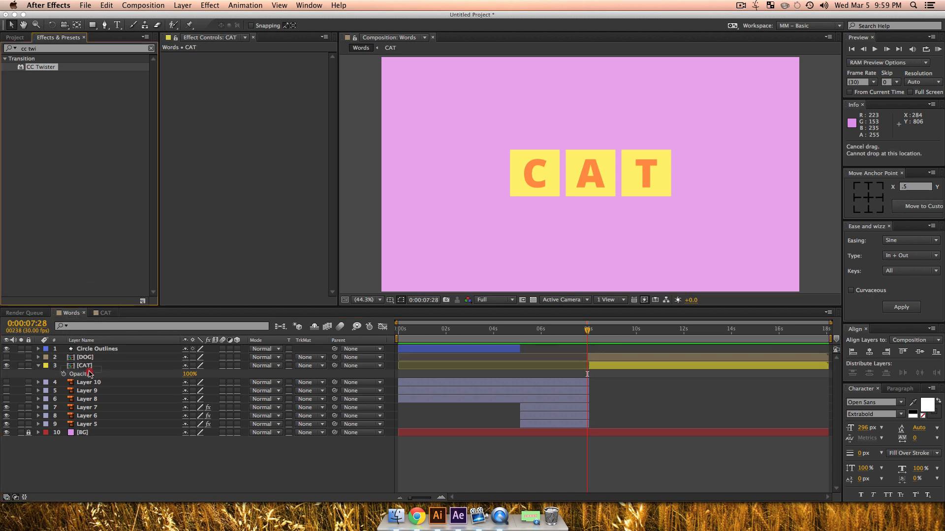
click(280, 76)
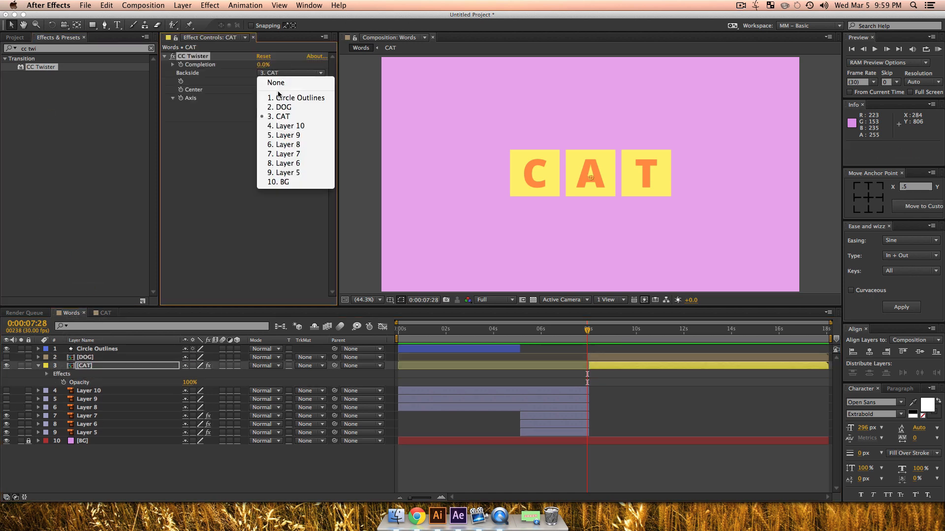
click(223, 103)
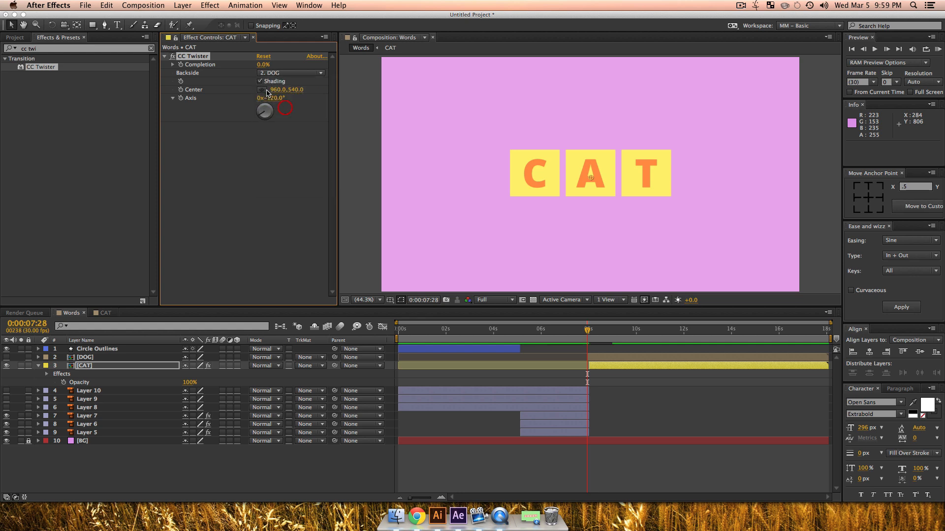
drag(266, 115, 284, 106)
click(262, 116)
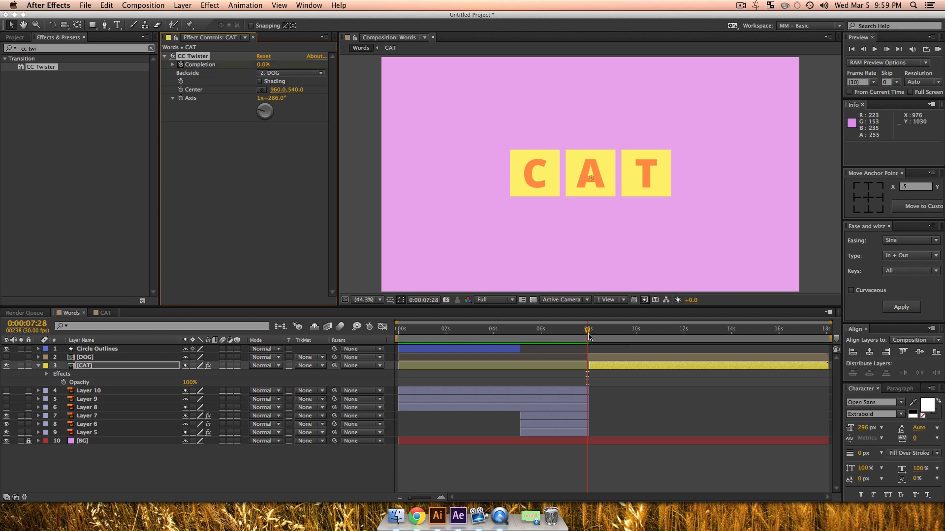
Step: Keyframe the CAT layer's twist completion from 0% at 0:00:07:28 to 100% at 0:00:09:19
drag(588, 333, 628, 333)
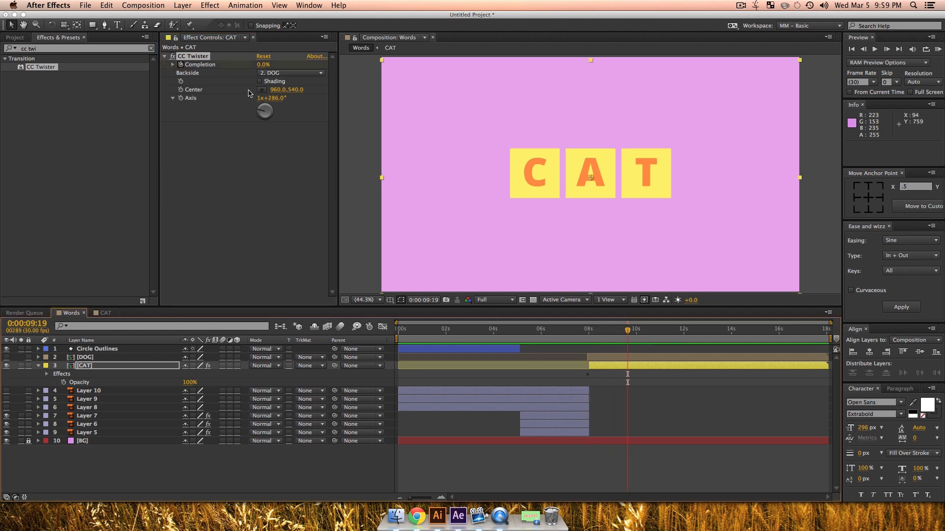
drag(259, 65, 339, 70)
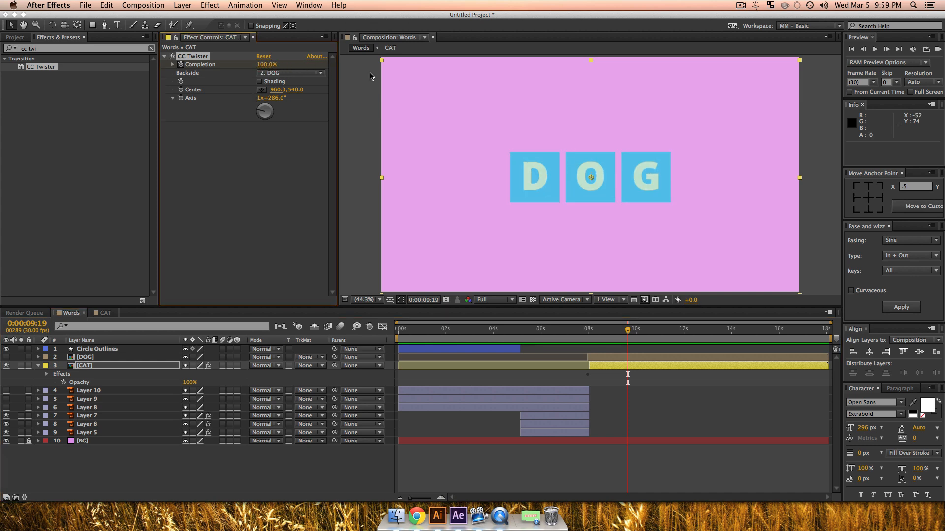
Step: Try a CC Twister axis angle of 4x+150° on the CAT layer at 0:00:08:23 and undo it
drag(626, 333, 607, 333)
mouse_move(264, 112)
mouse_down()
mouse_move(274, 133)
mouse_move(265, 135)
mouse_move(268, 100)
mouse_move(269, 121)
mouse_up()
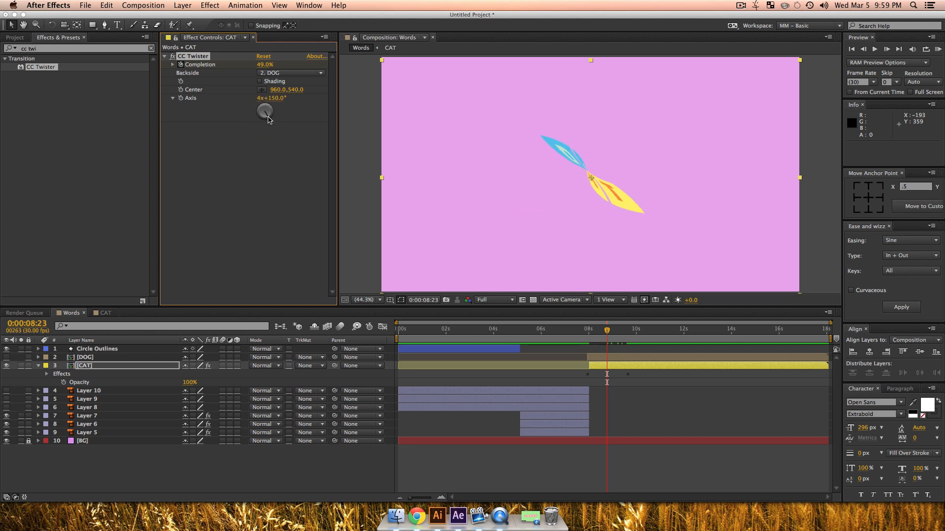
key(super+z)
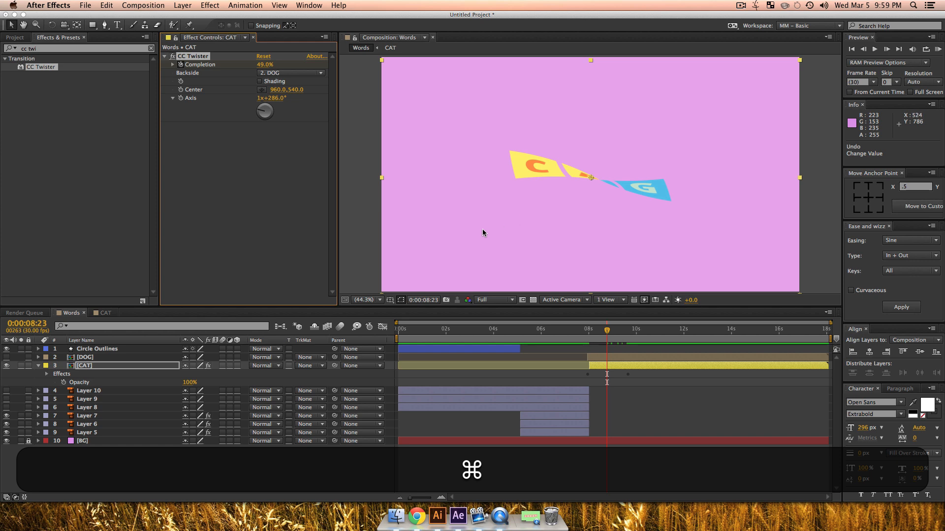
Step: Apply Quart In + Out easing to both CC Twister completion keyframes of the CAT layer
click(132, 368)
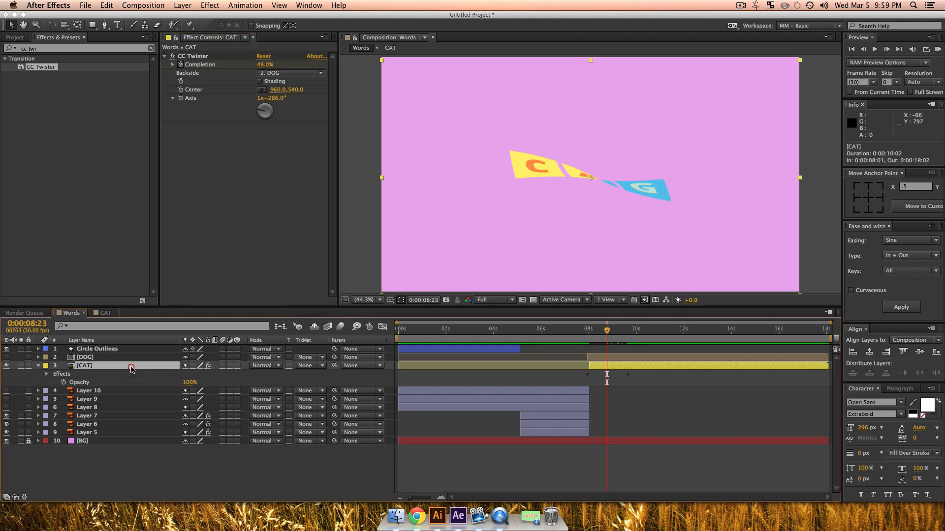
key(u)
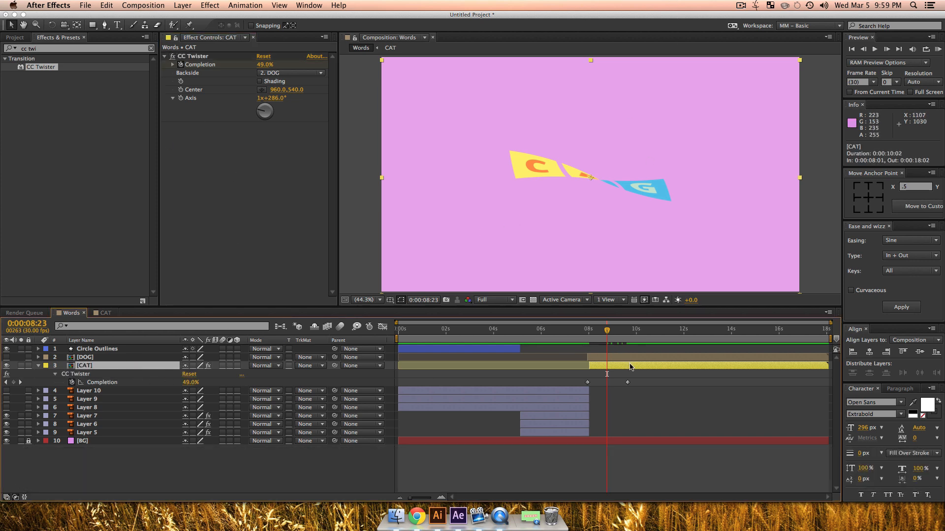
drag(635, 378, 562, 387)
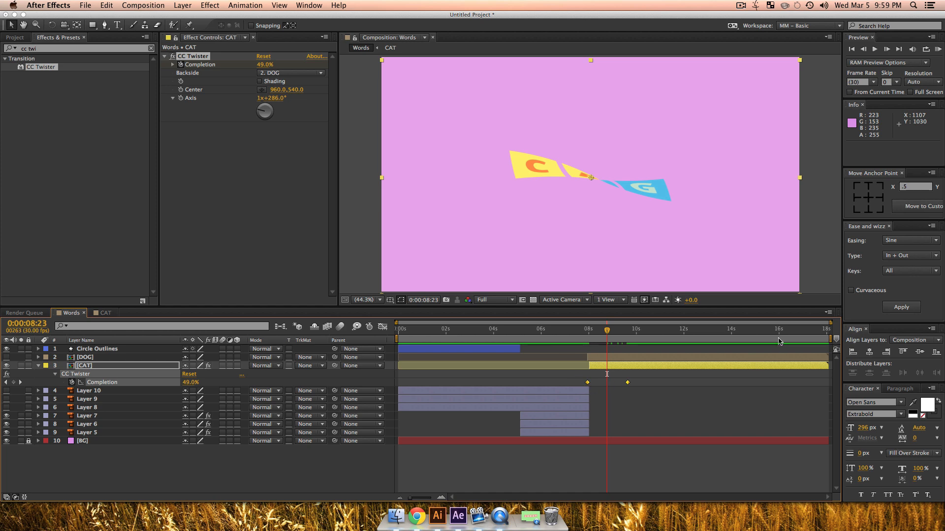
click(898, 241)
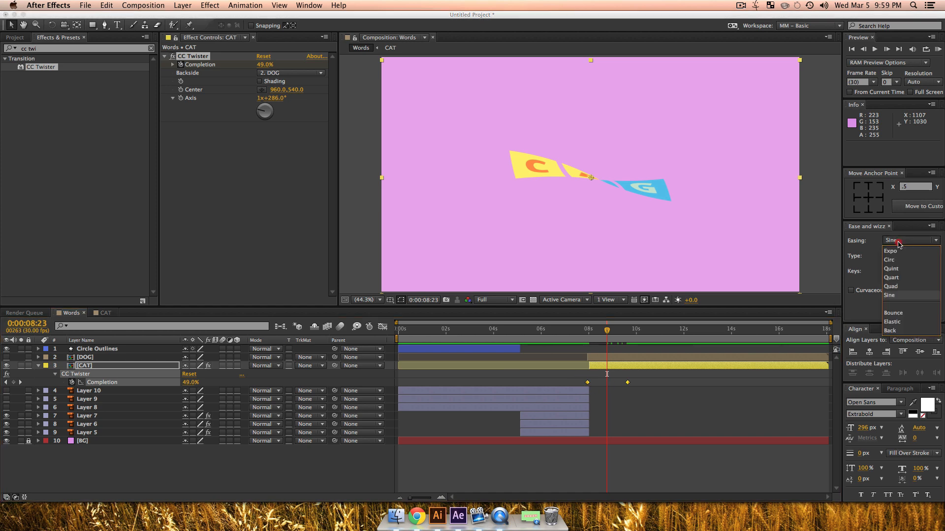
click(892, 278)
click(900, 308)
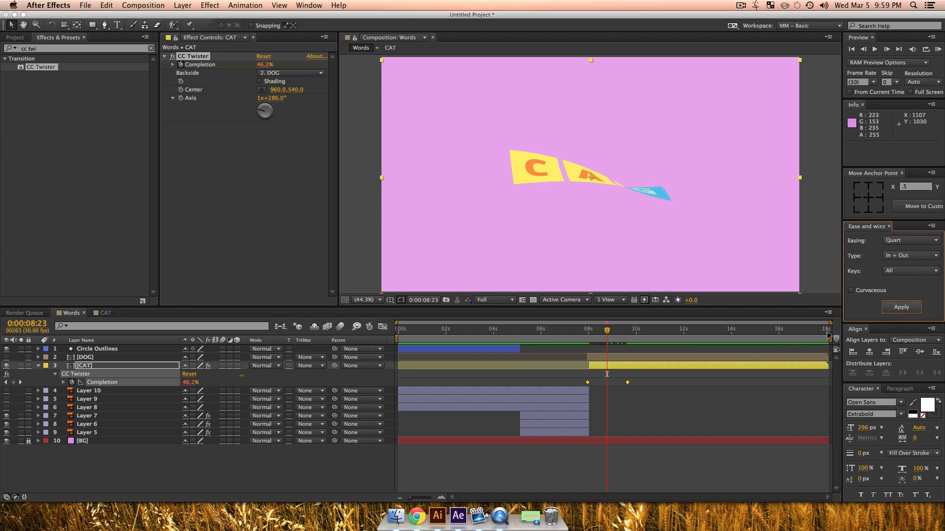
Step: Preview the CAT to DOG twist from 0:00:07:07 and set the CC Twister axis to 2x+34°
drag(594, 331, 571, 332)
key(space)
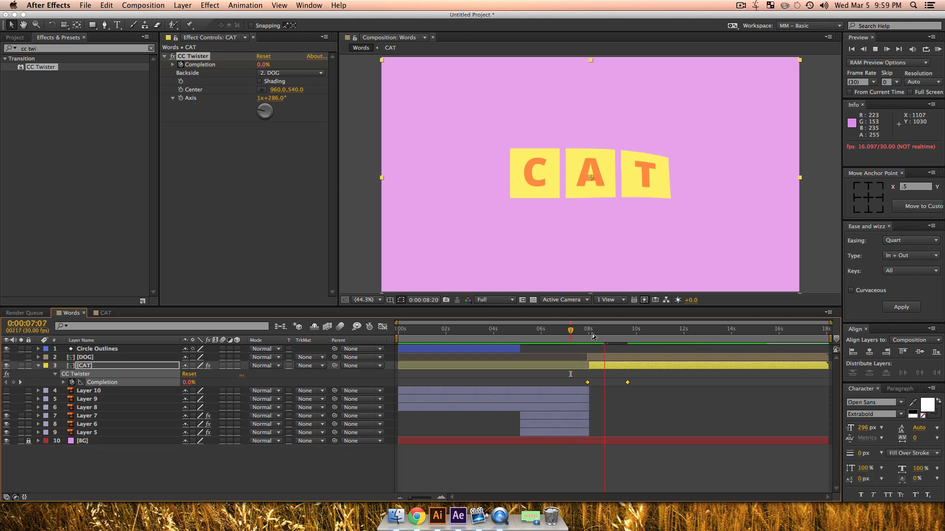
click(592, 337)
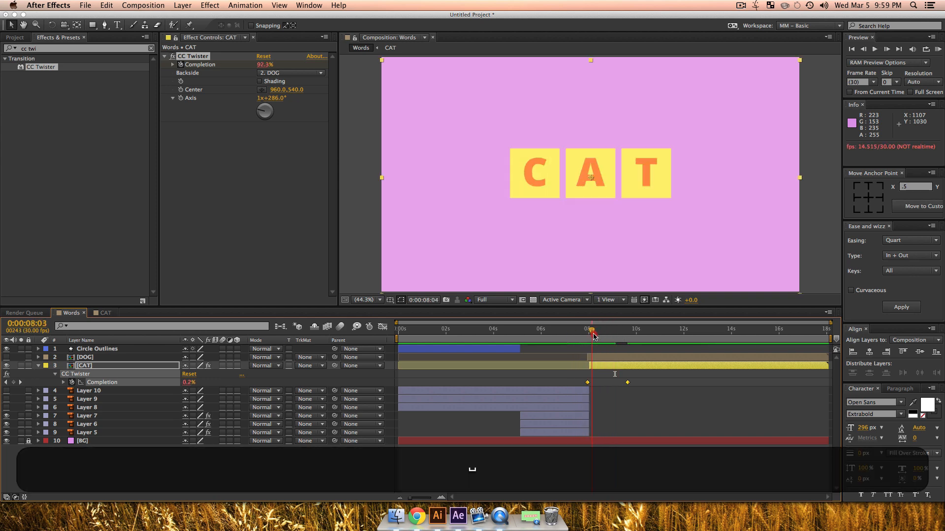
drag(592, 338, 602, 338)
drag(265, 111, 270, 109)
Step: Play back the adjusted CAT to DOG twist from 0:00:07:28 and stop around 0:00:08:05
drag(601, 335, 587, 335)
key(space)
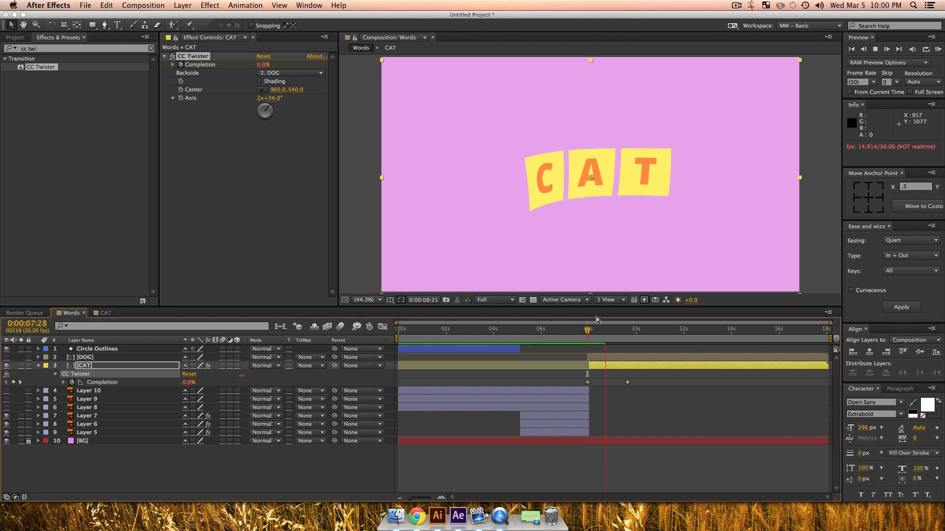
key(space)
mouse_move(597, 336)
mouse_down()
mouse_move(577, 336)
mouse_move(592, 343)
mouse_up()
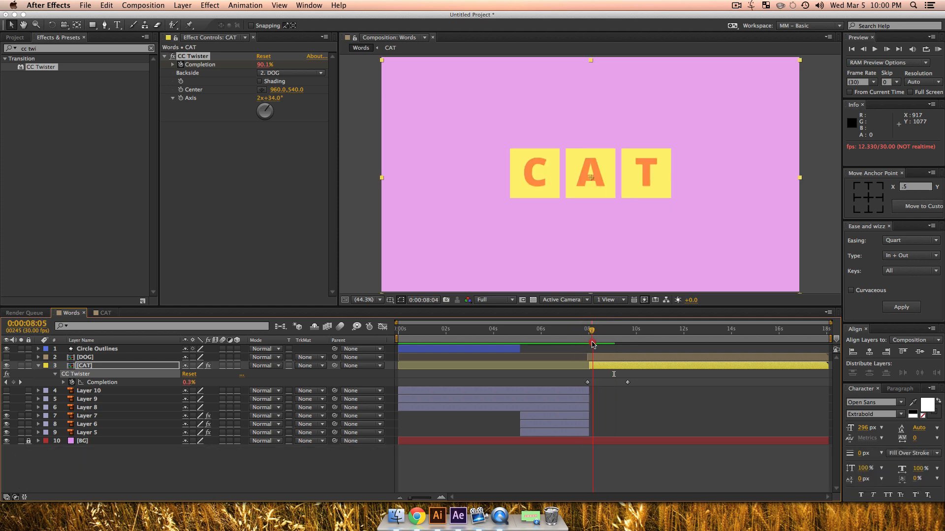
Step: Lower the DOG and CAT layers' opacity to 54% and extend them earlier, with CAT's in point at 0:00:07:06
click(90, 366)
shift+click(86, 358)
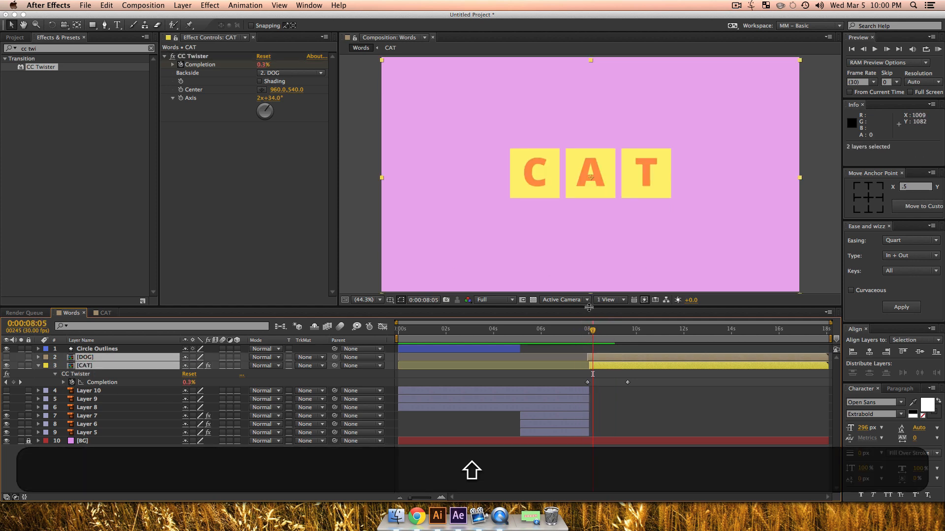
key(t)
drag(191, 366, 185, 366)
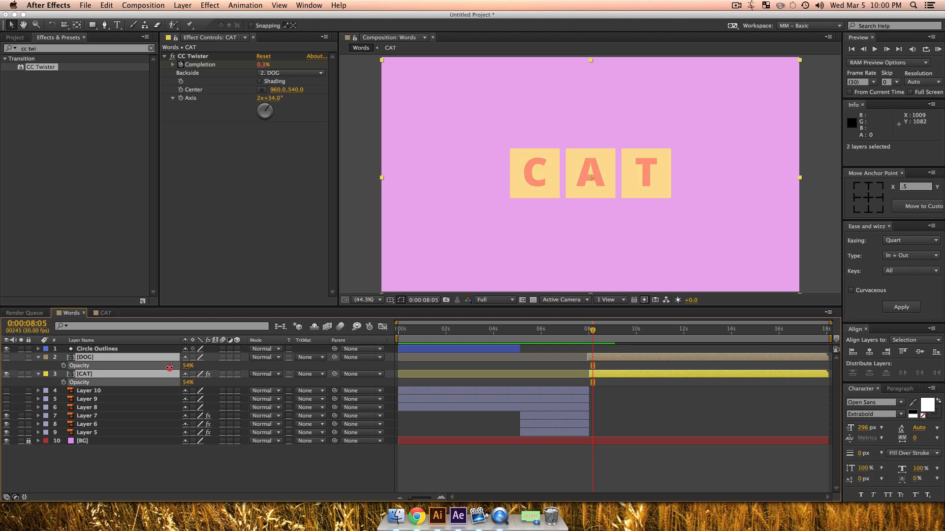
drag(588, 373, 569, 374)
Step: Nudge the CAT layer vertically into alignment at 0:00:07:20 and set the DOG and CAT layers' opacity to 100%
drag(589, 334, 581, 335)
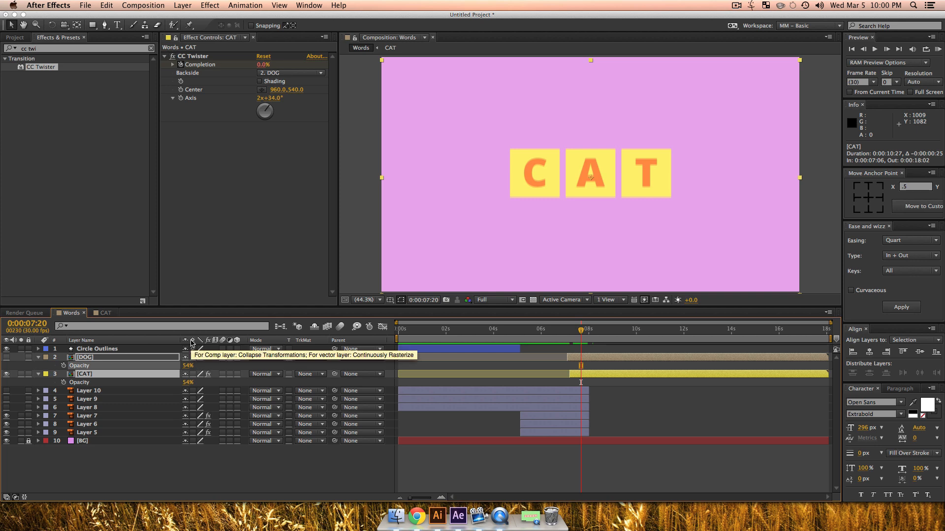
key(Down)
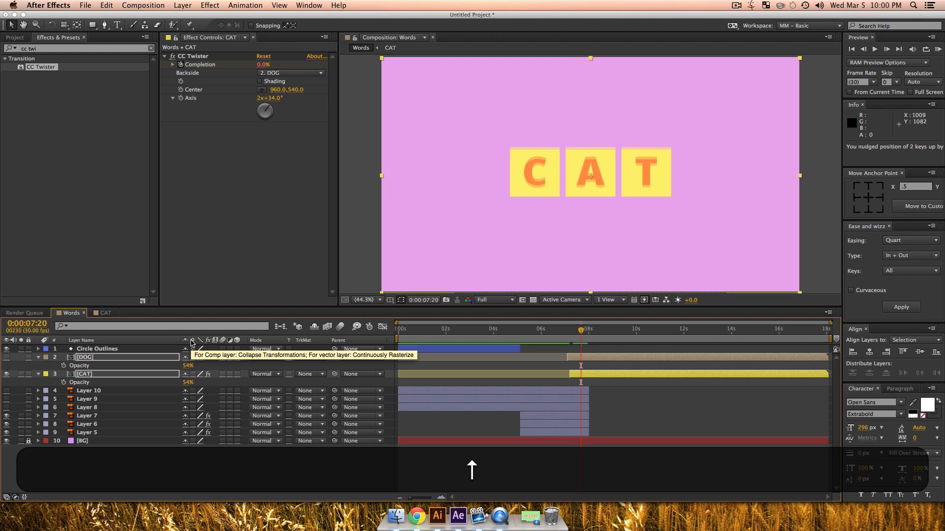
key(Down)
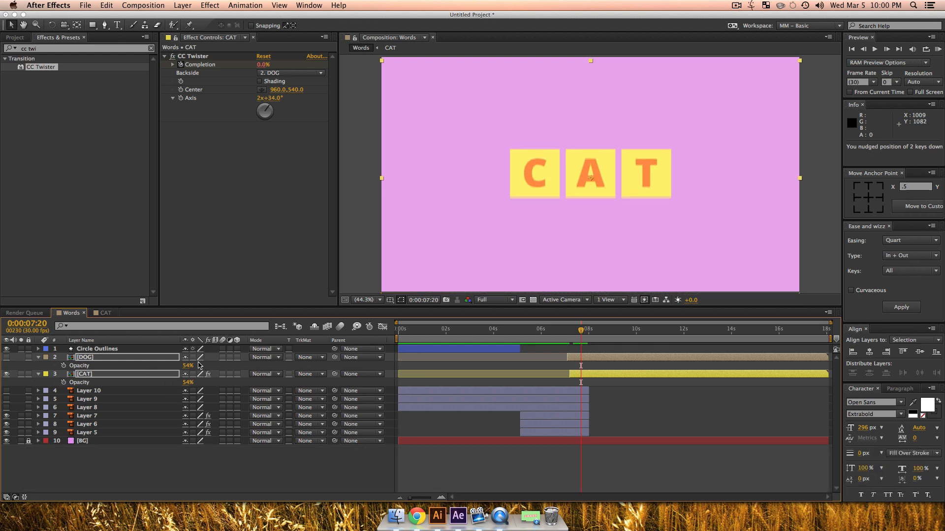
drag(187, 367, 233, 367)
click(273, 471)
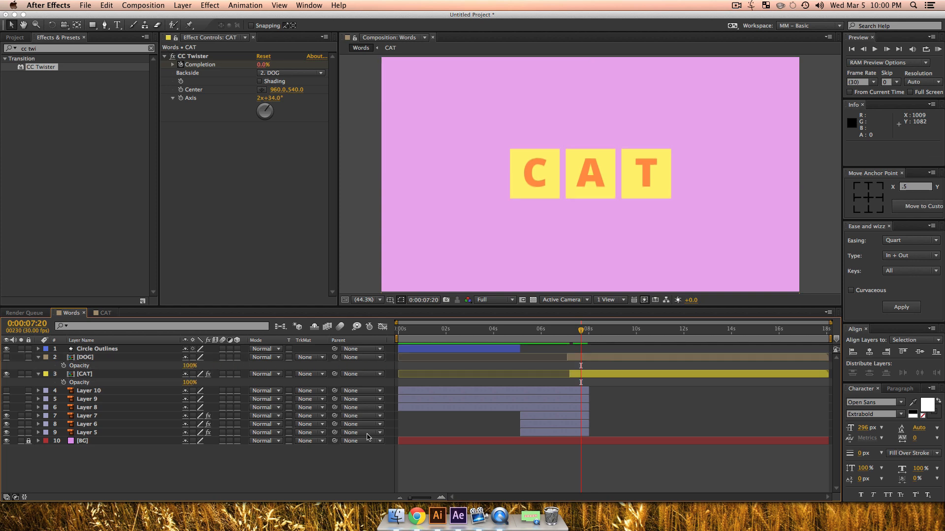
Step: Preview the animation from 0:00:06:06 through the twist from CAT to DOG
drag(581, 330, 546, 336)
key(KP_0)
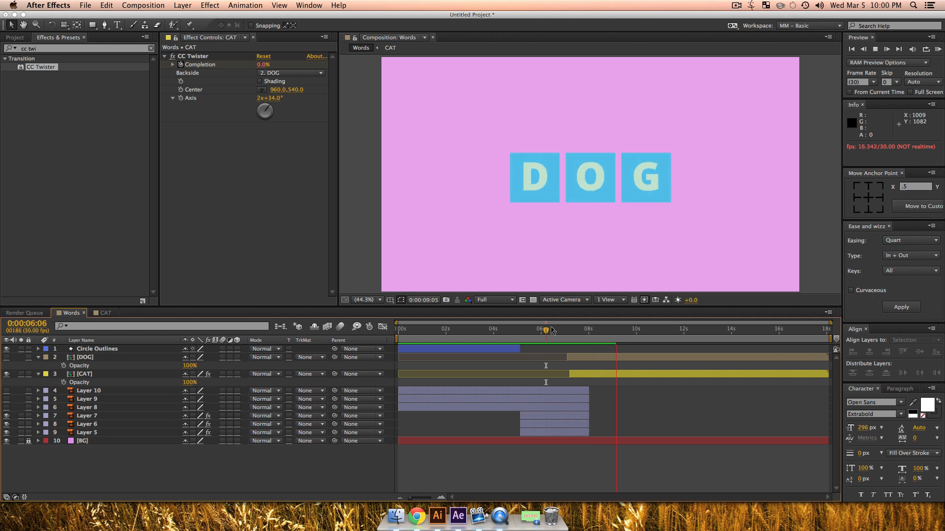
key(space)
Step: Reveal the opacity of all unlocked layers and scrub the circle animation from the start to 0:00:02:05
drag(618, 332, 298, 381)
key(super+a)
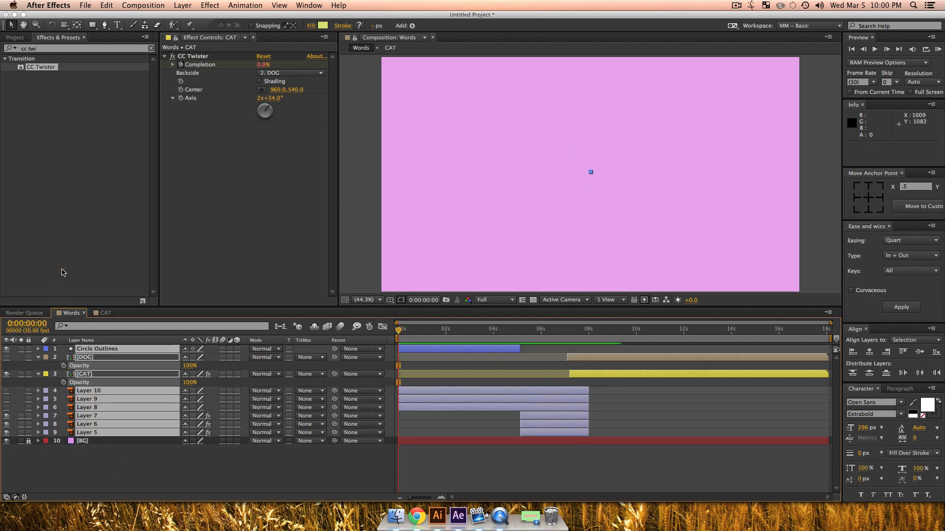
key(t)
scroll(177, 478, down, 1)
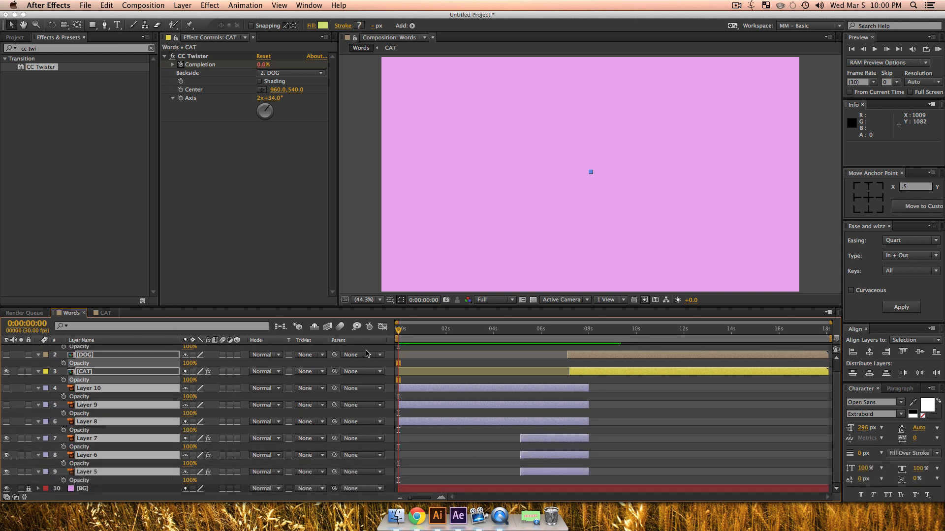
key(super+a)
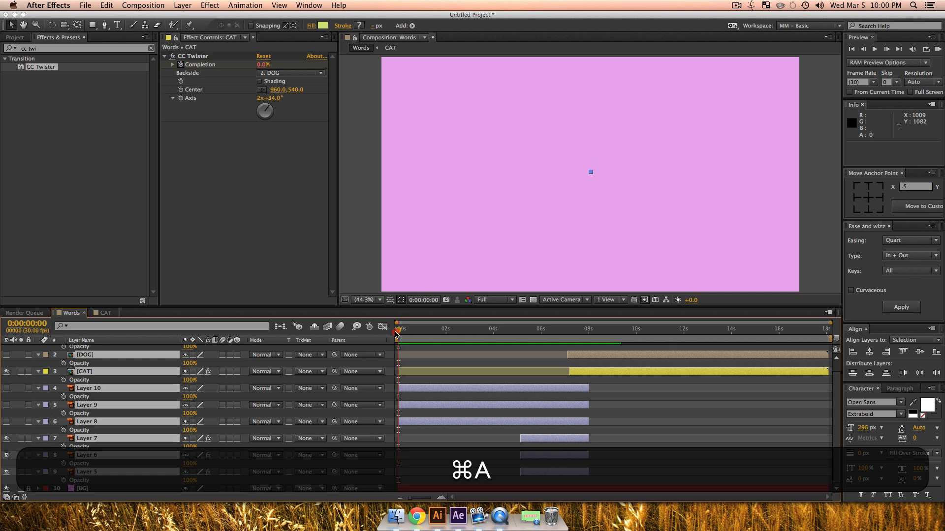
drag(409, 335, 448, 336)
click(495, 246)
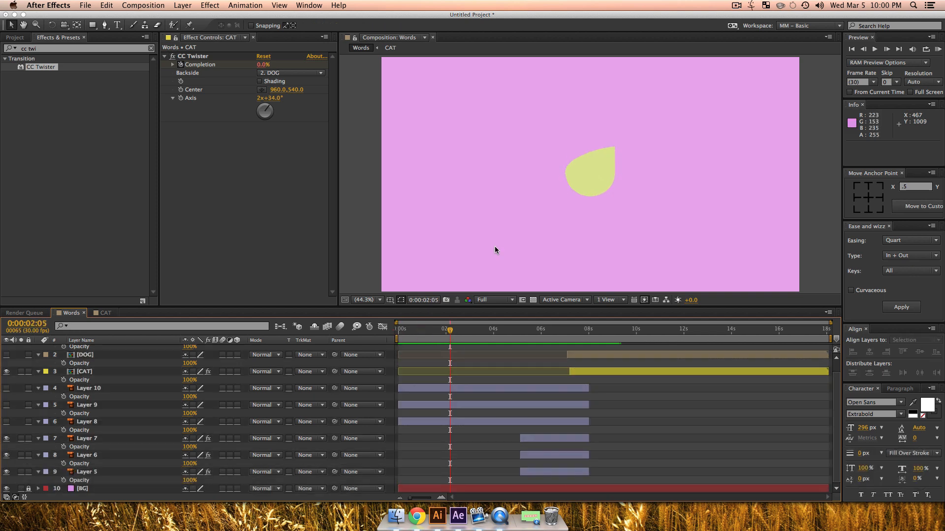
click(585, 192)
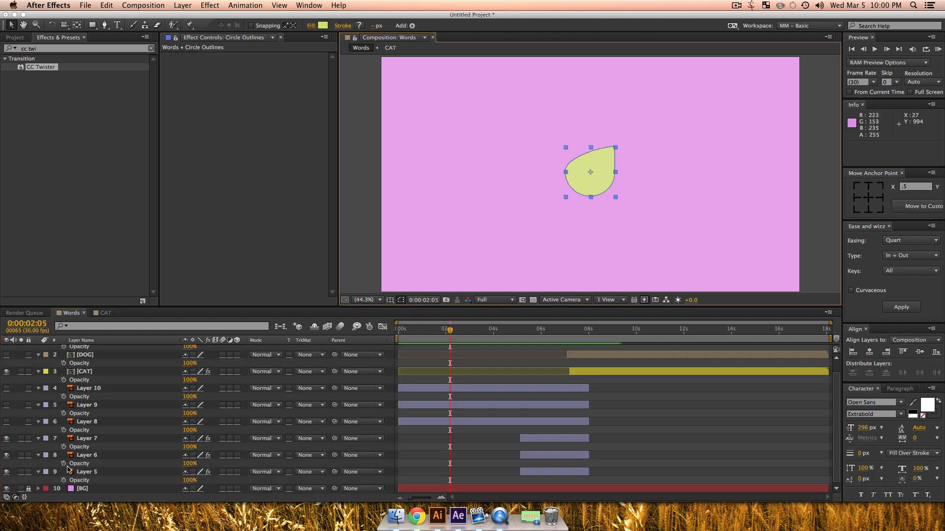
scroll(69, 470, up, 1)
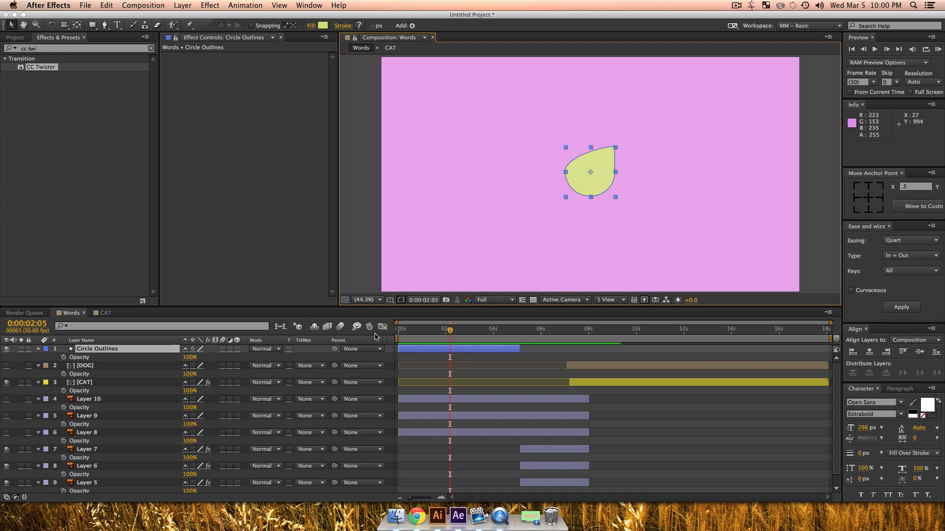
Step: Examine the yellow-green circle's edge up close at 0:00:01:08
mouse_move(443, 330)
mouse_down()
mouse_move(397, 331)
mouse_move(428, 335)
mouse_up()
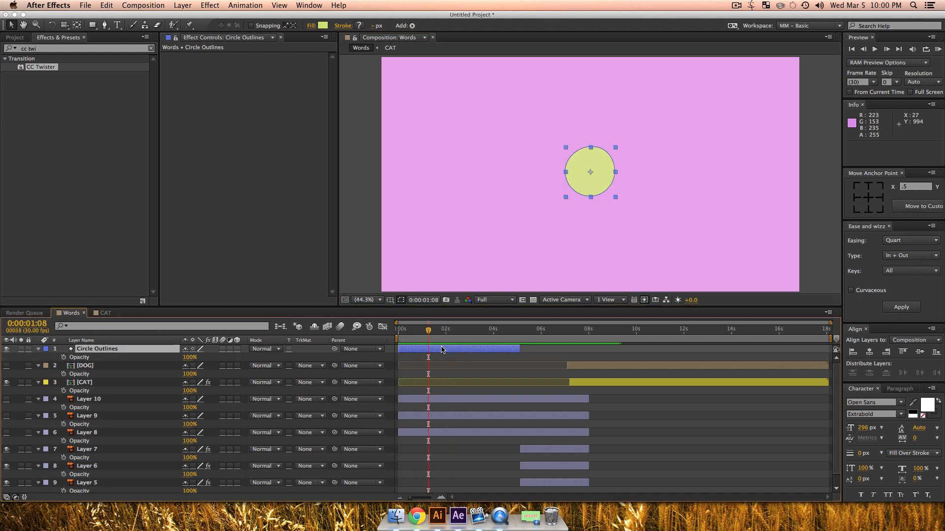
click(490, 362)
key(z)
click(576, 170)
click(588, 178)
click(595, 182)
click(604, 187)
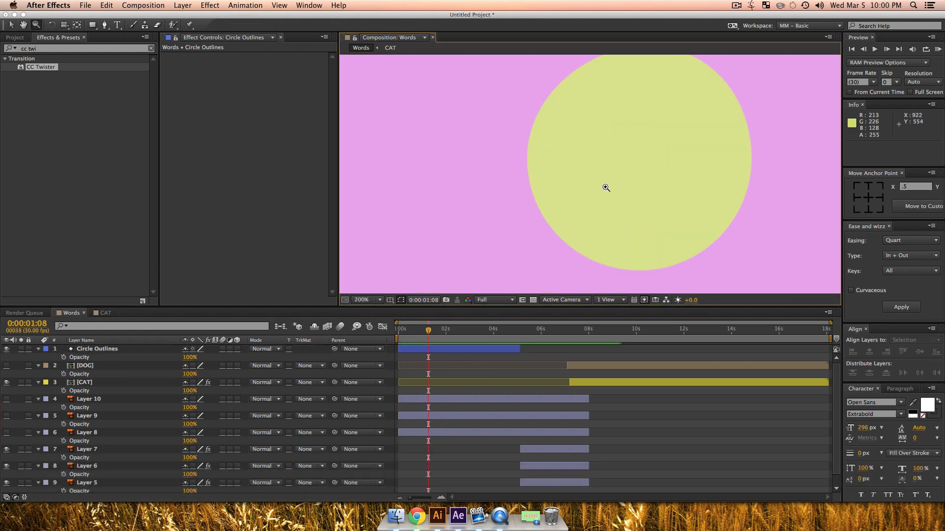
key(v)
click(619, 197)
key(z)
alt+click(485, 200)
alt+click(630, 182)
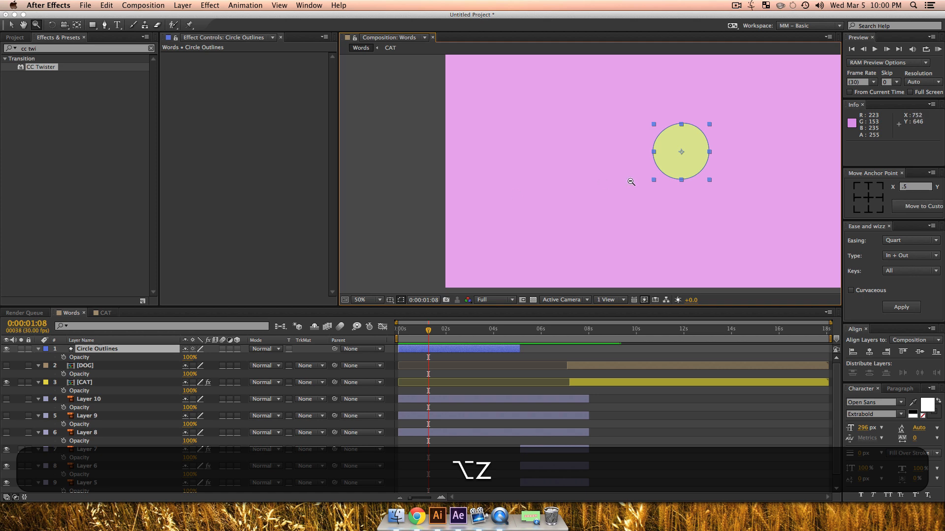
alt+click(537, 211)
key(v)
Step: Reveal the keyframes of all unlocked layers, collapse their properties again and clear the selection
key(super+v)
key(super+a)
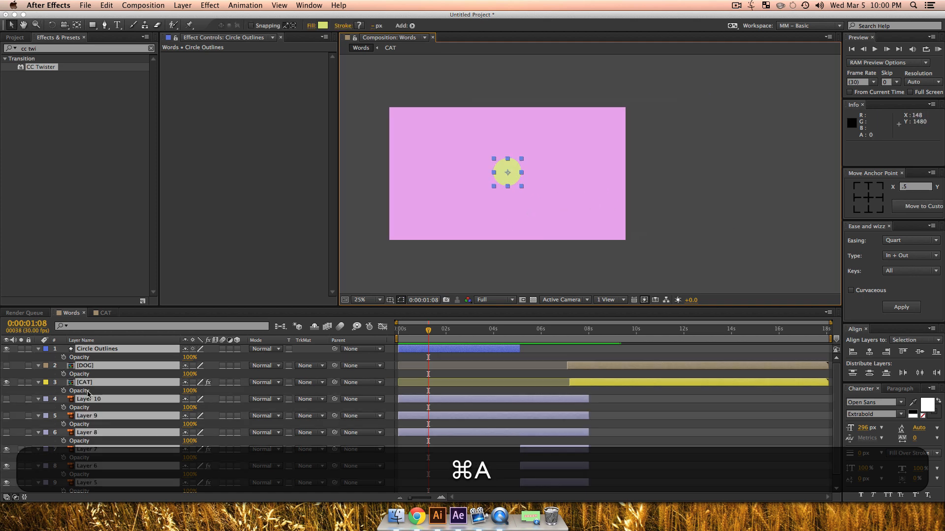
key(u)
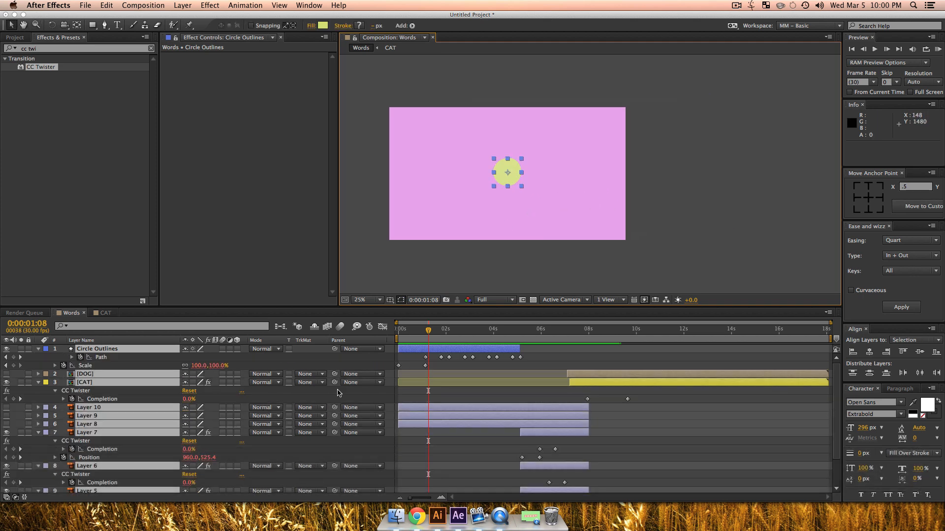
key(u)
click(225, 451)
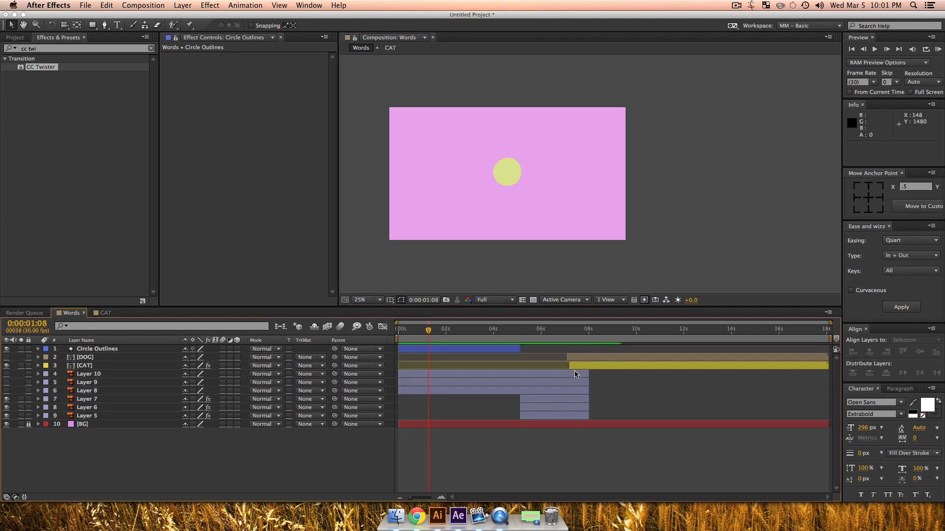
Step: Pre-compose all layers from Circle Outlines to Layer 5 into a composition named MAIN, moving all attributes into it
drag(594, 341, 92, 399)
click(86, 417)
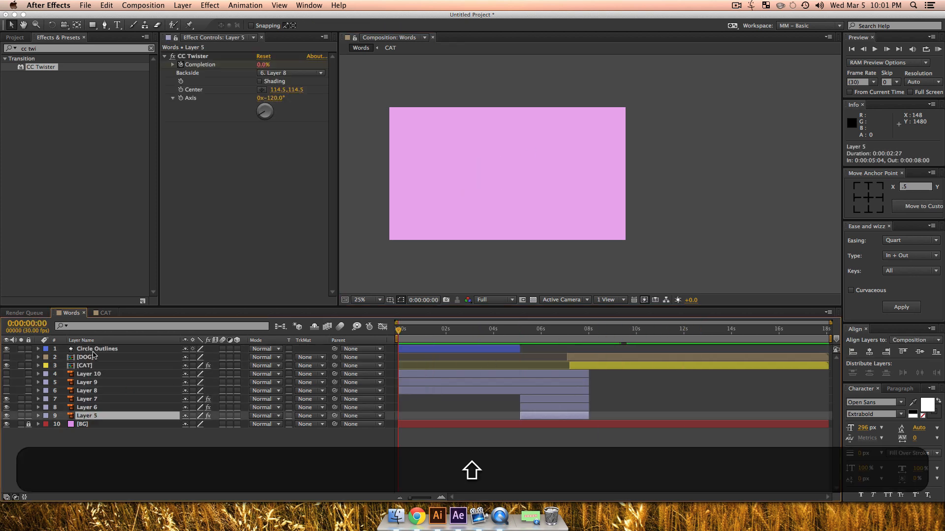
shift+click(93, 351)
key(shift+super+c)
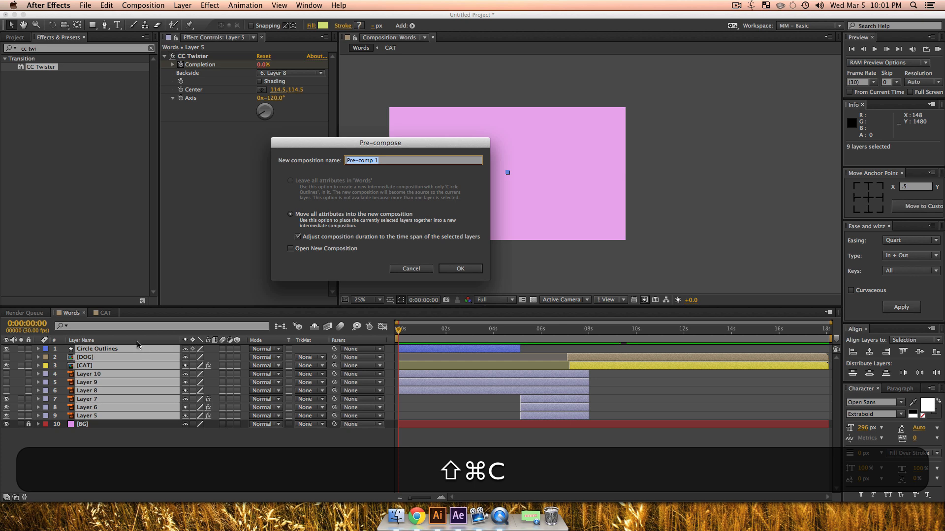
text(MAIN)
key(shift+Return)
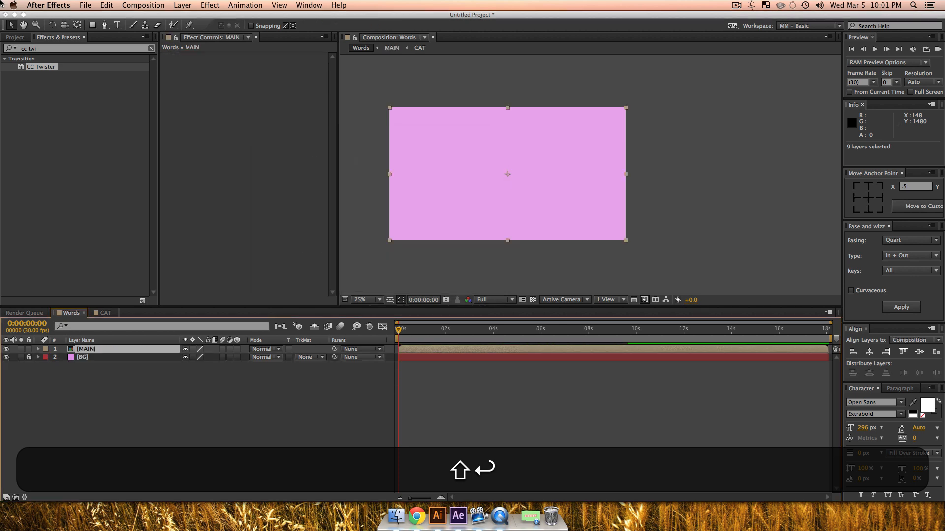
Step: Search the effects for "drop" and apply Drop Shadow to the MAIN layer
click(8, 47)
text(dr)
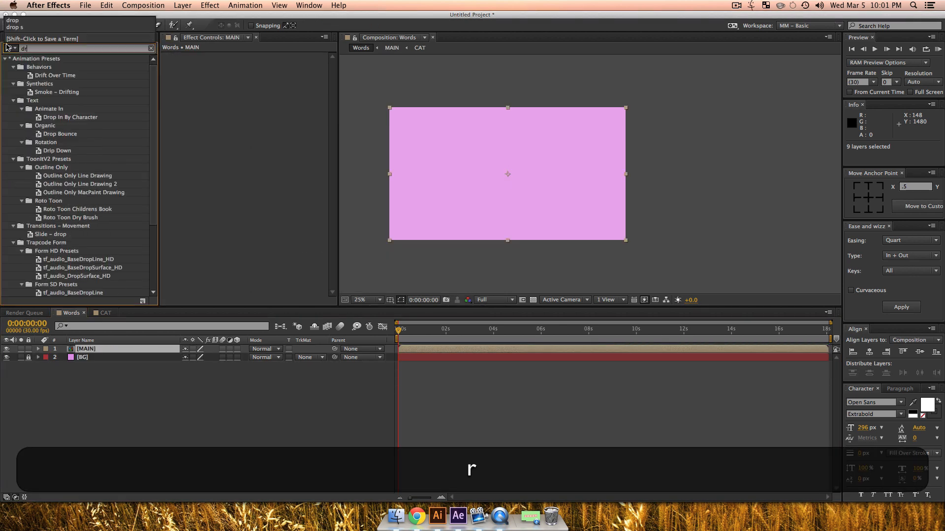
text(op)
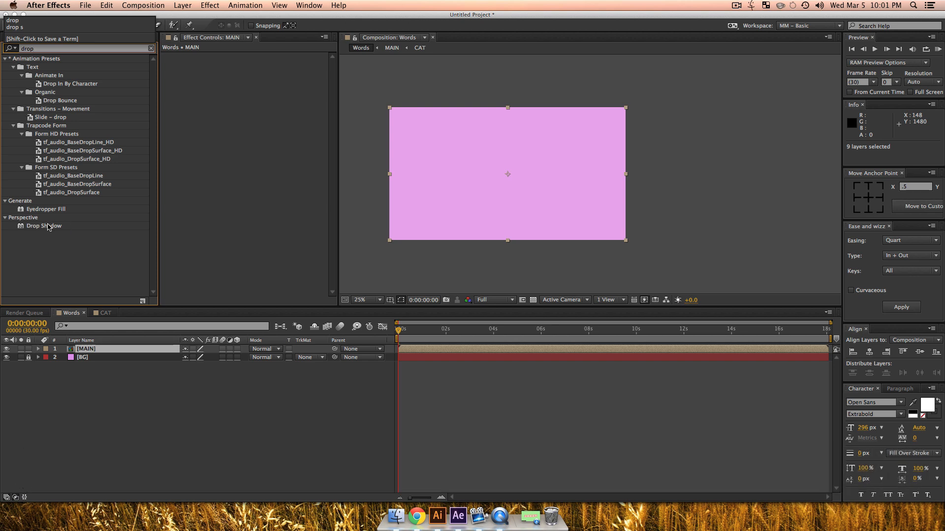
drag(48, 226, 485, 337)
Step: Set the opacity of MAIN's drop shadow to 14% while checking the shape's edge up close at 0:00:03:20
key(z)
click(512, 172)
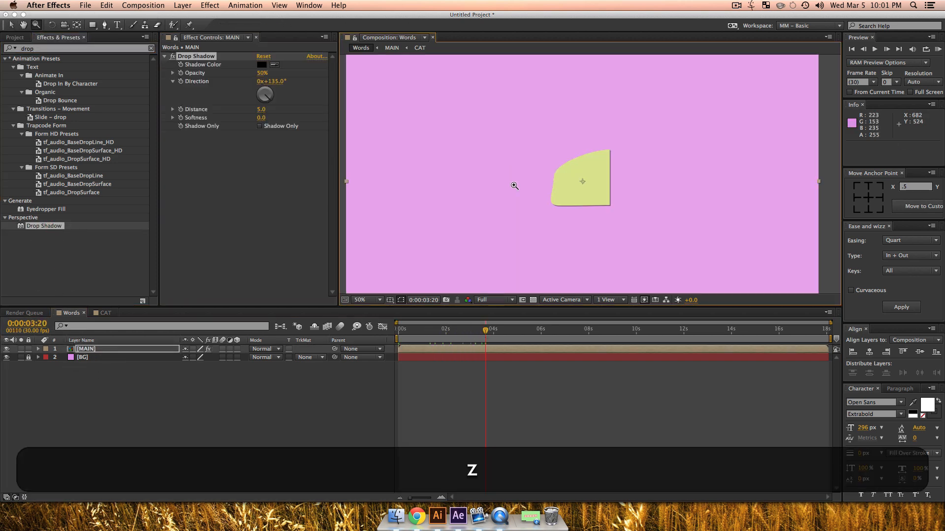
click(590, 195)
click(592, 198)
key(space)
drag(616, 148, 560, 212)
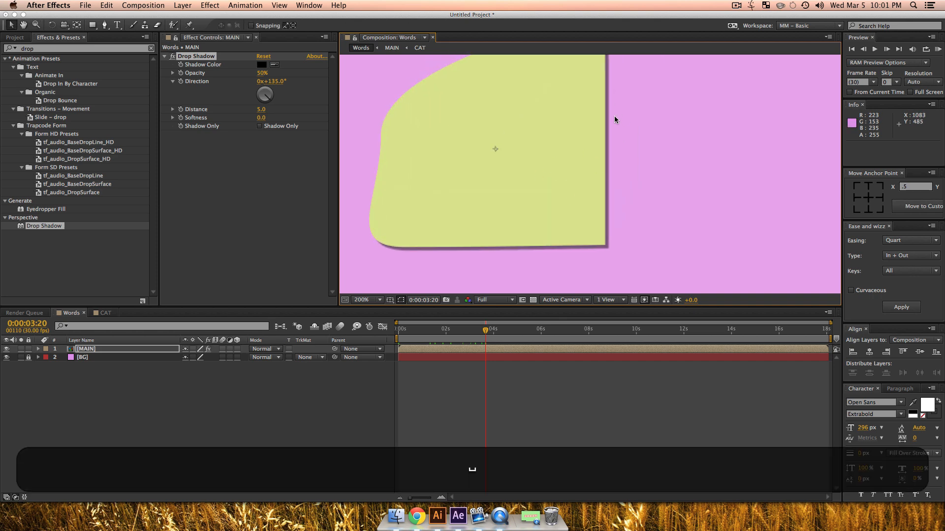
drag(262, 75, 223, 81)
click(224, 409)
Step: Preview the full Words composition with the softened drop shadow
key(z)
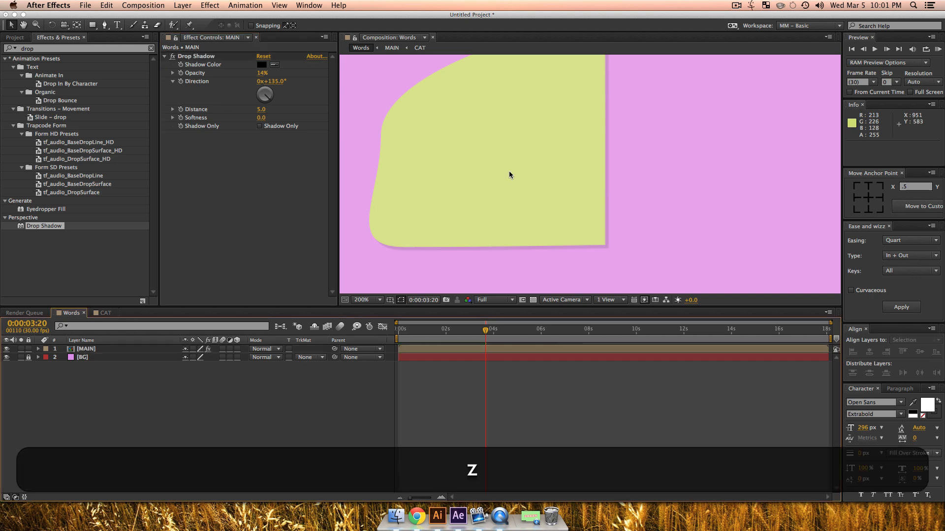
alt+click(517, 170)
alt+click(516, 170)
key(space)
drag(630, 174, 589, 173)
key(v)
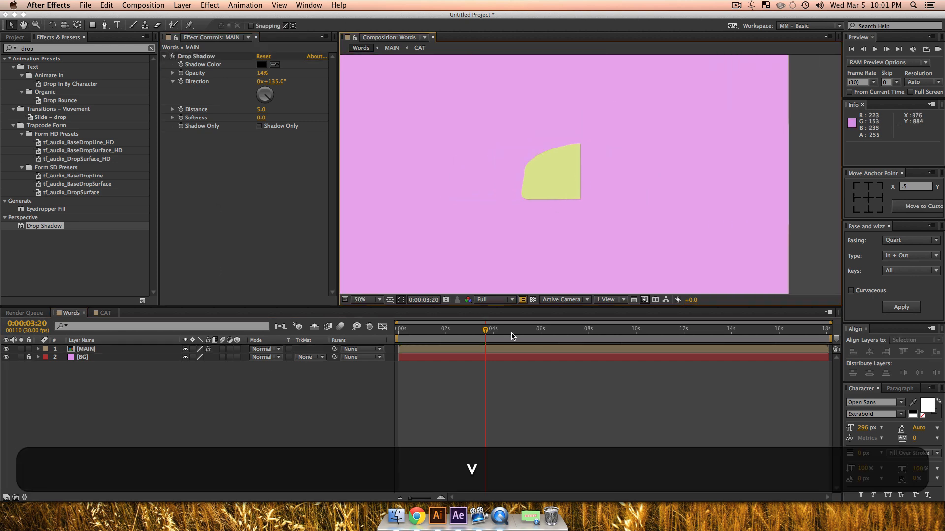
key(KP_0)
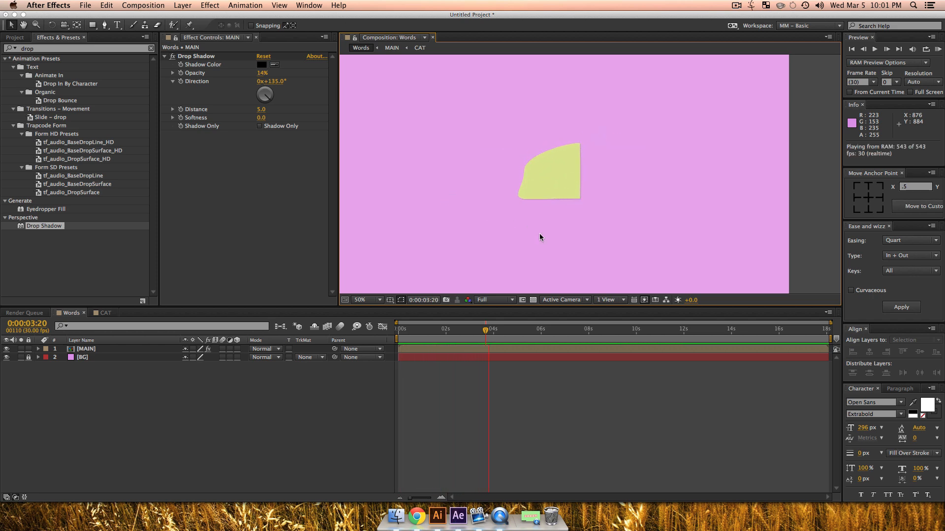
key(space)
Step: Draw an unfilled, looping white path with a 10 px stroke at 0:00:02:06, starting above the frame and ending beyond its right edge
key(z)
alt+click(571, 204)
key(space)
drag(572, 204, 552, 228)
key(v)
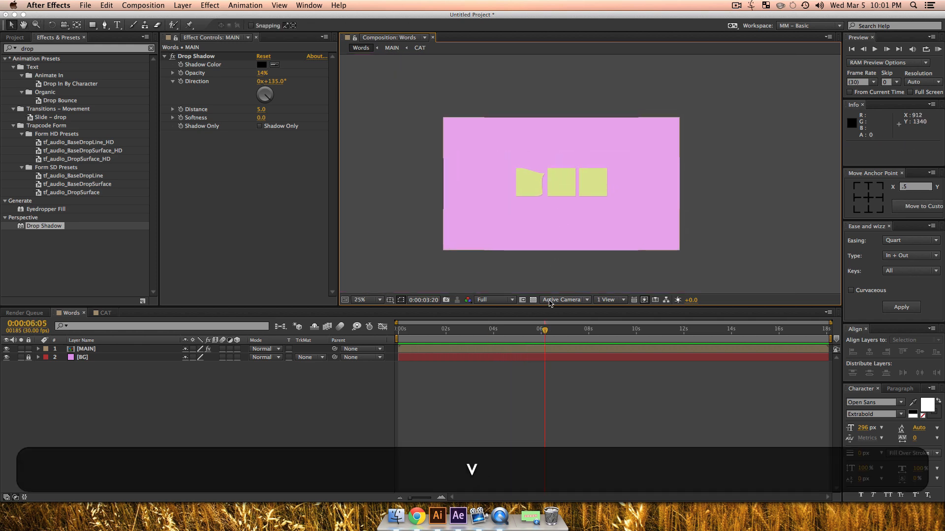
drag(544, 330, 450, 339)
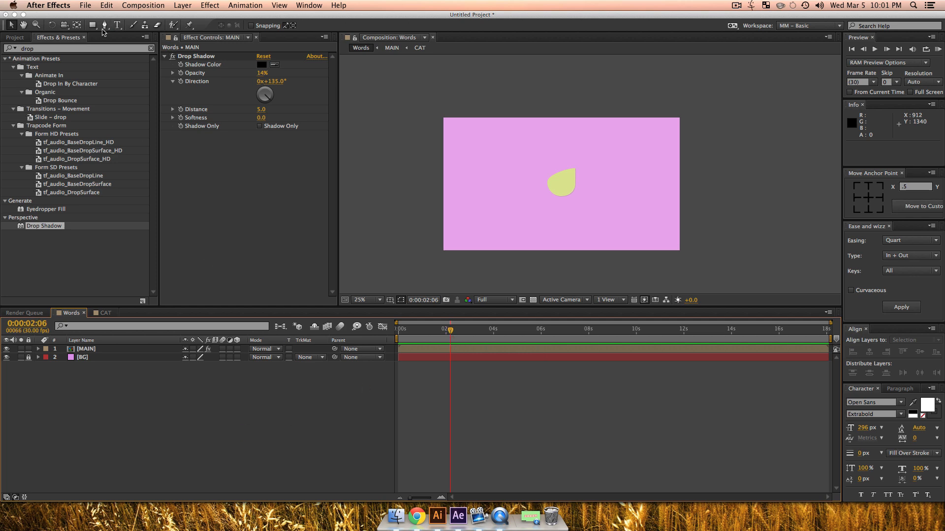
key(g)
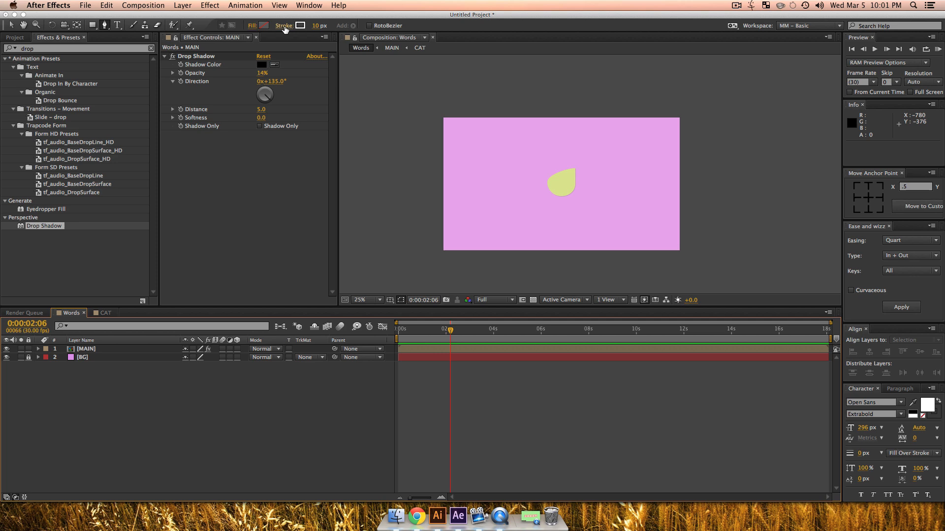
click(484, 105)
drag(453, 165, 459, 180)
drag(481, 220, 490, 222)
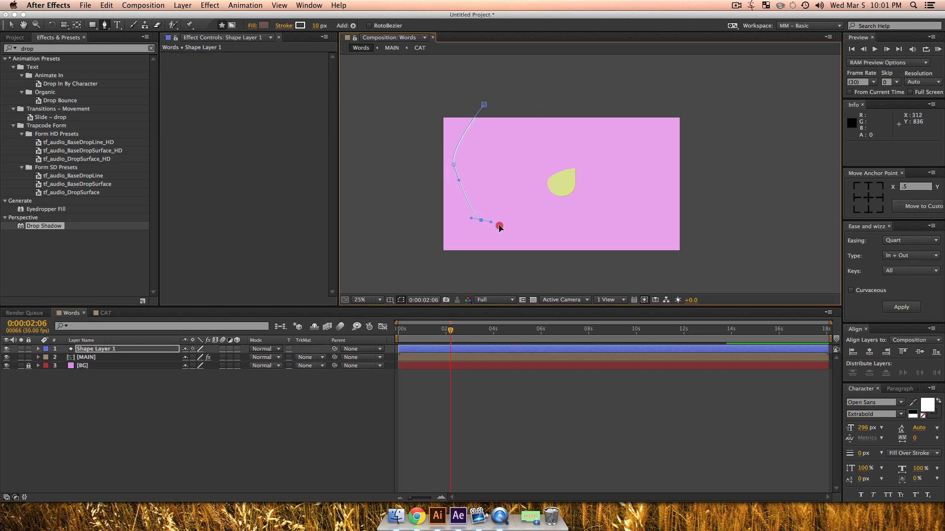
drag(551, 233, 499, 206)
drag(615, 221, 607, 142)
drag(539, 133, 511, 147)
drag(503, 171, 507, 181)
drag(600, 171, 606, 164)
drag(632, 136, 646, 144)
drag(659, 224, 657, 245)
drag(589, 214, 565, 209)
drag(494, 194, 468, 169)
drag(507, 115, 556, 111)
drag(621, 94, 653, 100)
drag(721, 182, 723, 210)
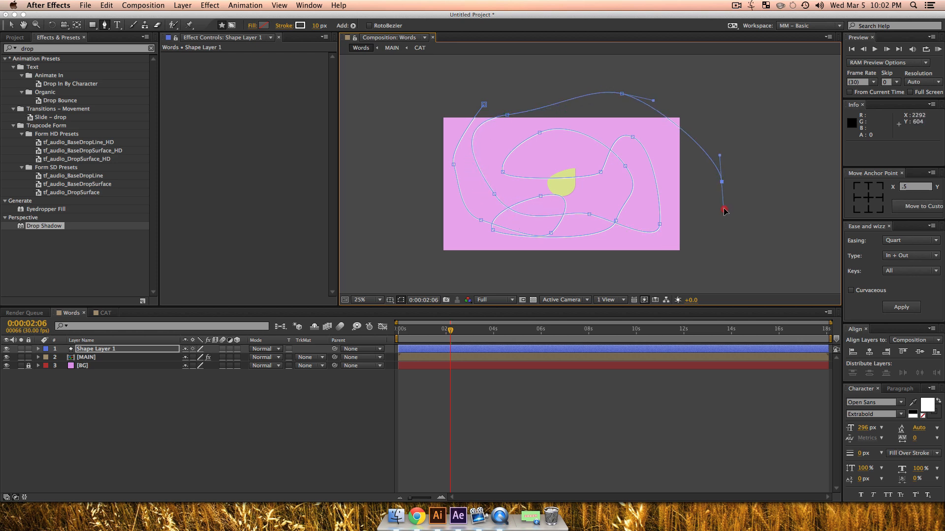
click(254, 418)
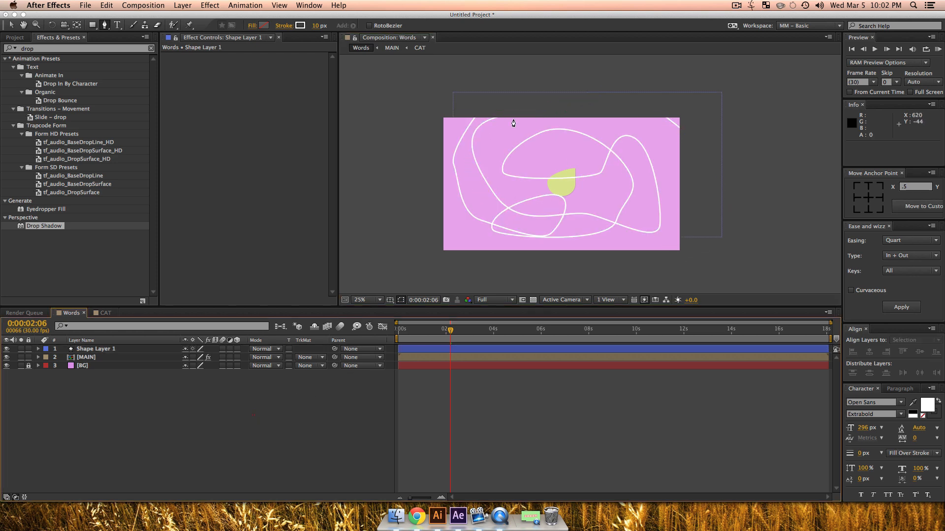
Step: Examine the looping white line up close and fit the whole composition in the viewer
key(z)
click(559, 205)
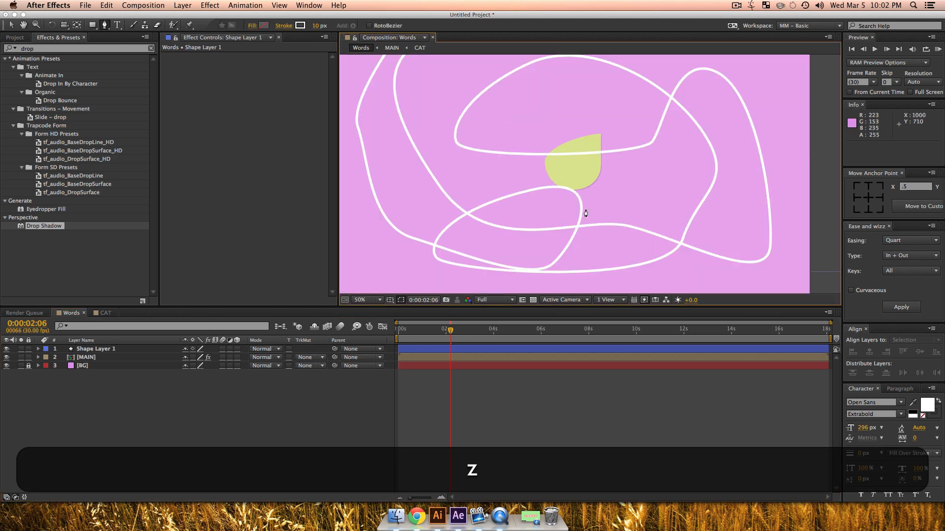
key(space)
drag(596, 214, 580, 198)
key(shift+/)
key(v)
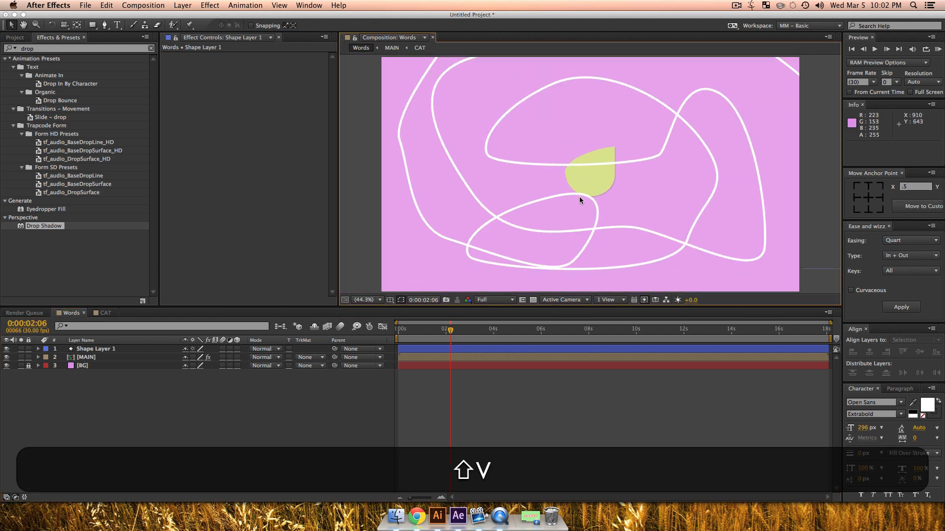
Step: Add a dash pattern to the stroke of Shape Layer 1's looping line with a dash length of 63
super+click(38, 349)
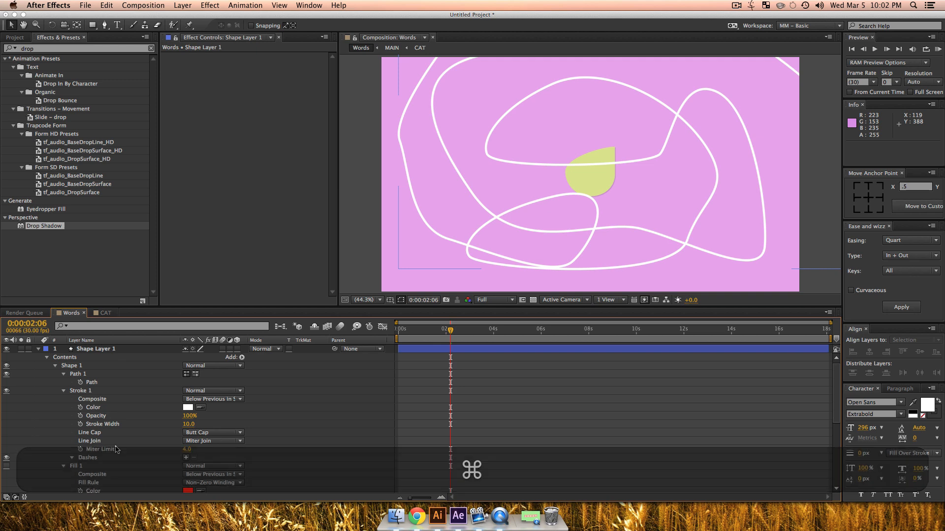
click(94, 459)
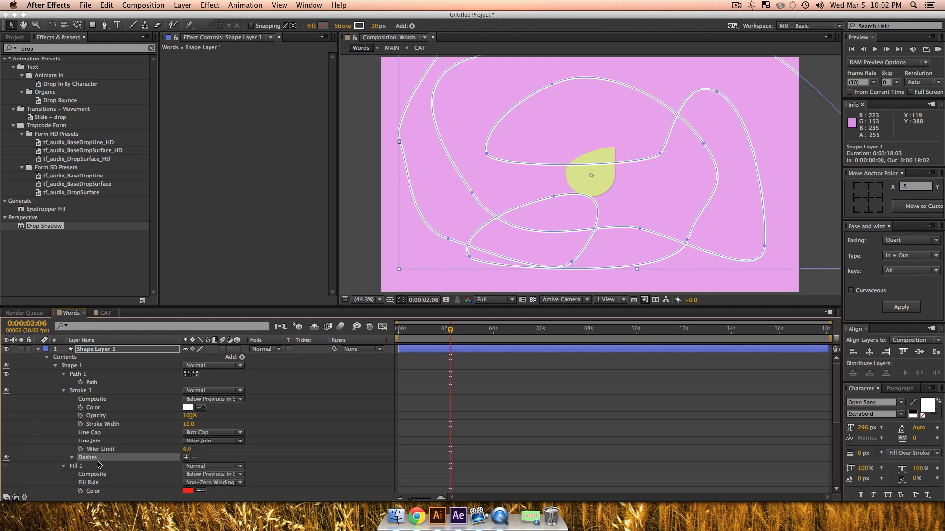
click(186, 458)
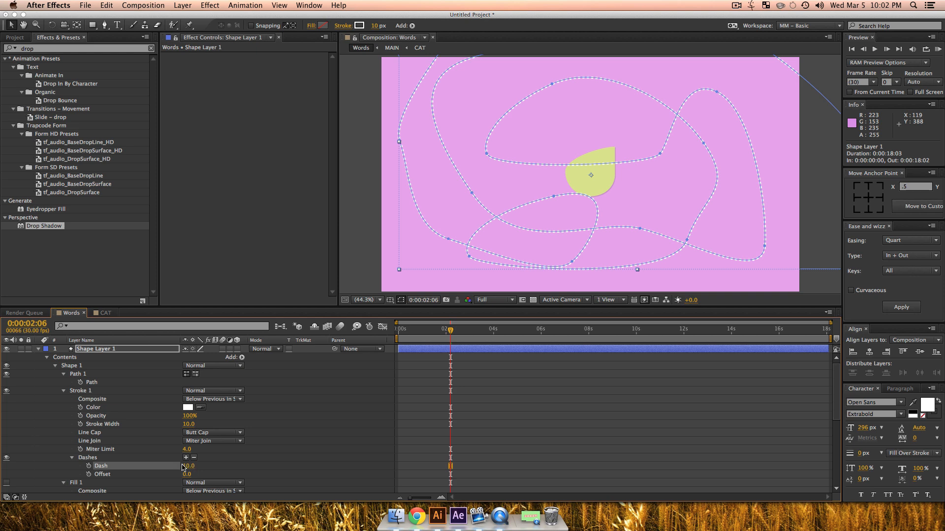
drag(183, 468, 215, 468)
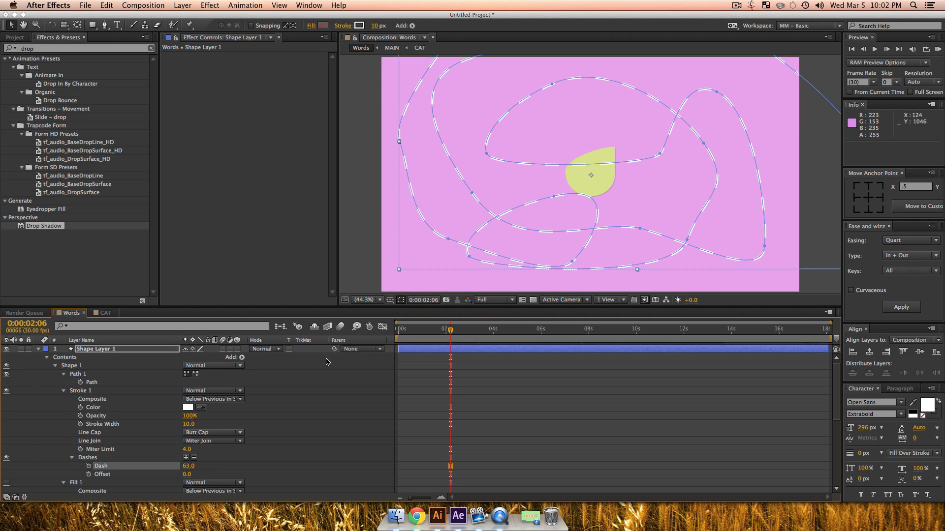
click(109, 349)
key(super+shift+a)
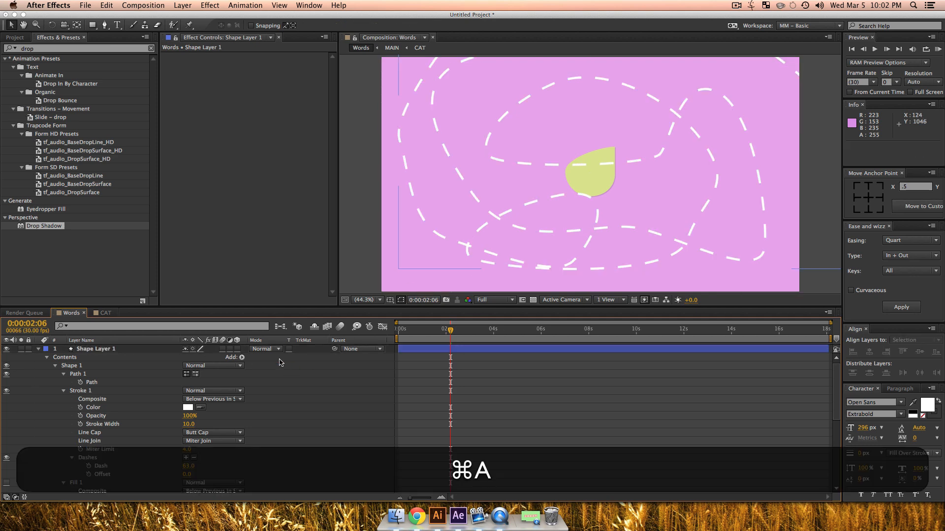
Step: Add Trim Paths to Shape Layer 1 and set its End to 6%, leaving a short dashed segment at the path's start
click(241, 358)
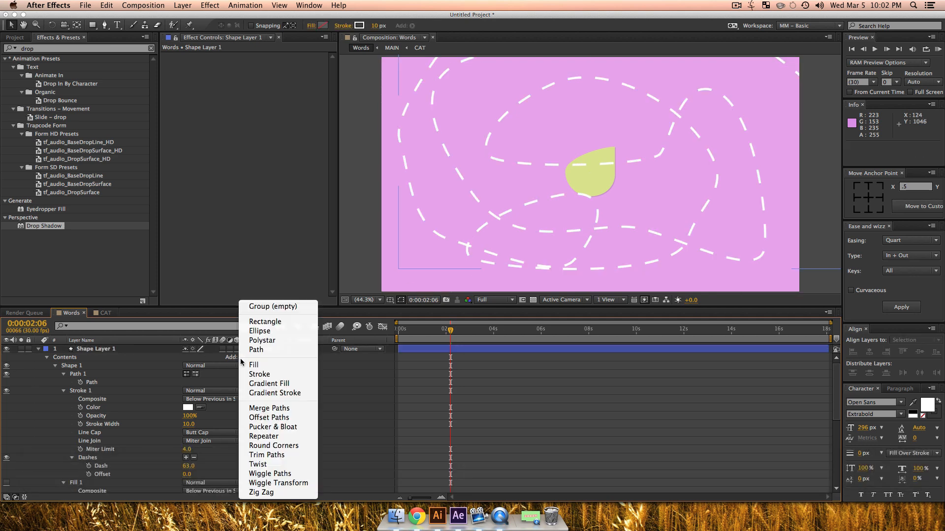
click(261, 455)
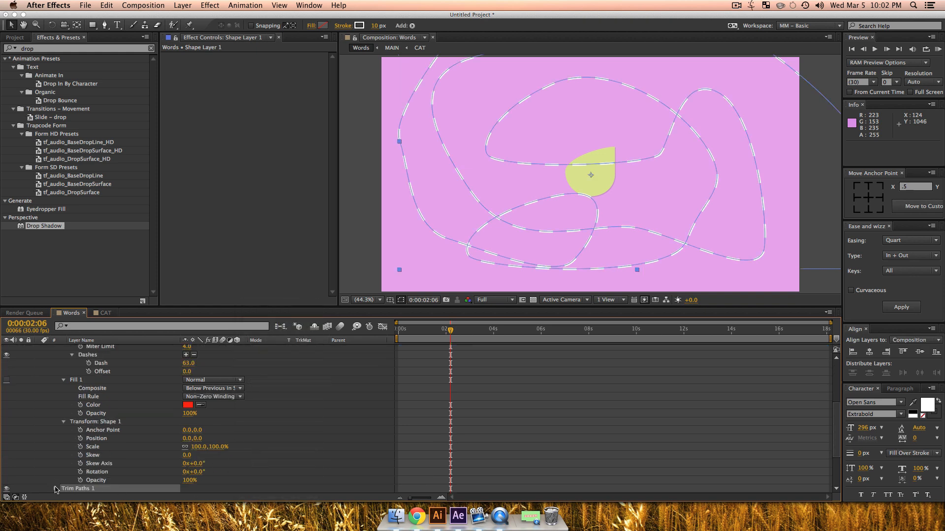
click(56, 489)
scroll(183, 453, down, 2)
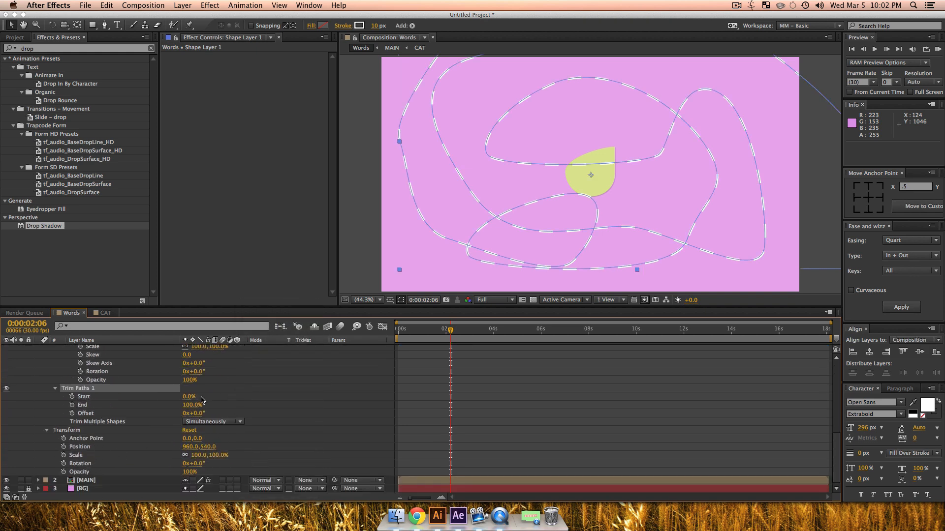
drag(198, 407, 153, 416)
key(h)
drag(472, 161, 447, 216)
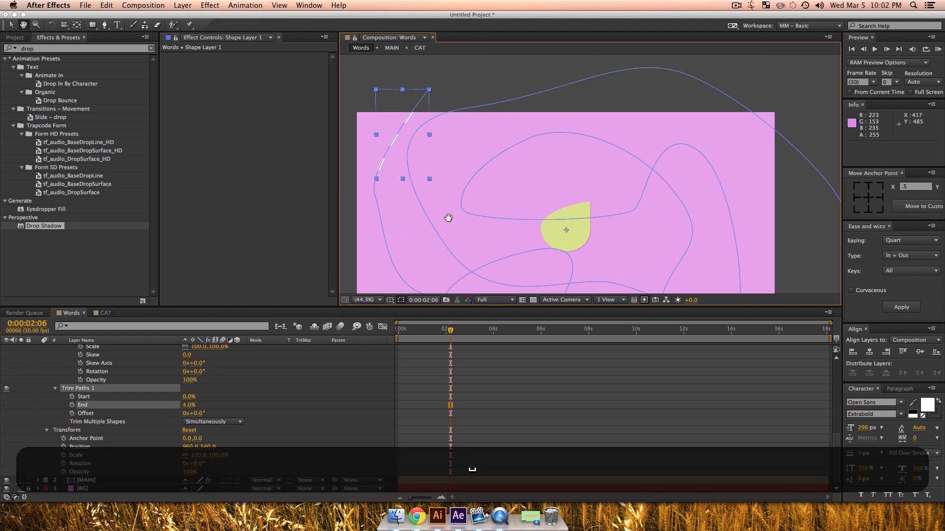
key(v)
drag(189, 406, 190, 406)
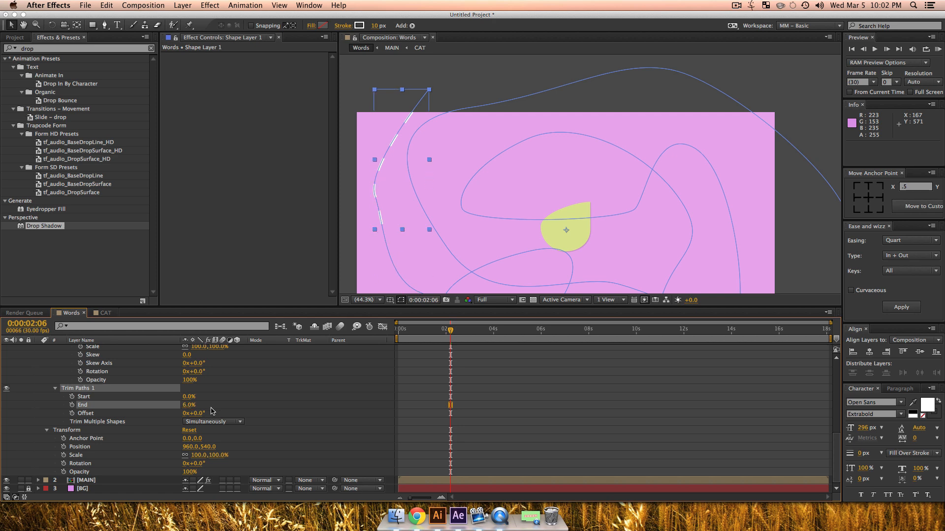
Step: Set the dash length of Shape Layer 1's stroke to 34
scroll(204, 387, up, 6)
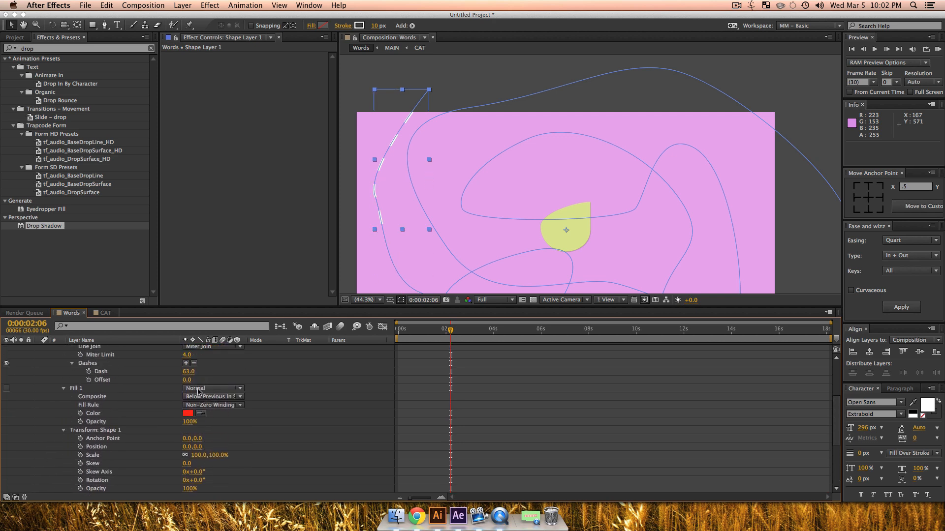
drag(188, 373, 171, 372)
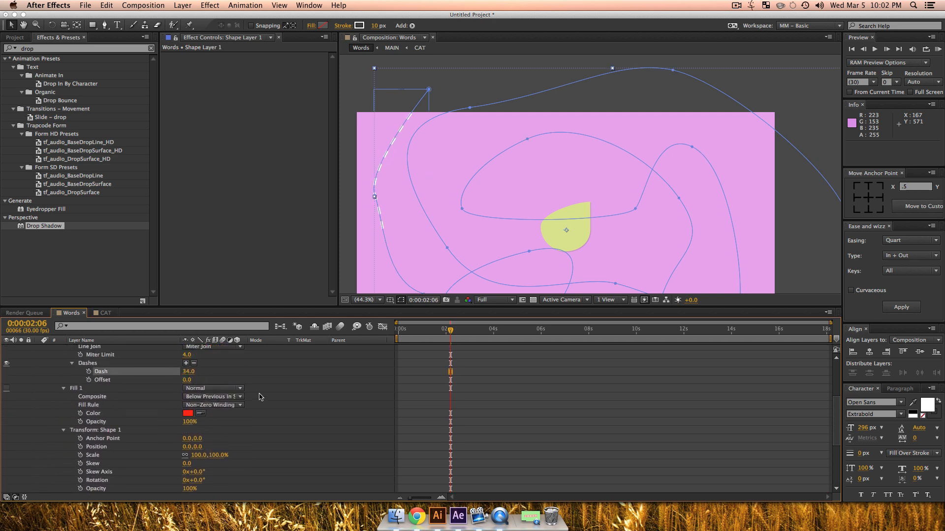
Step: Keyframe the Trim Paths Offset from 0x+0.0° at 0:00:00:12 to 1x+305.0° at 0:00:03:27
scroll(271, 408, down, 5)
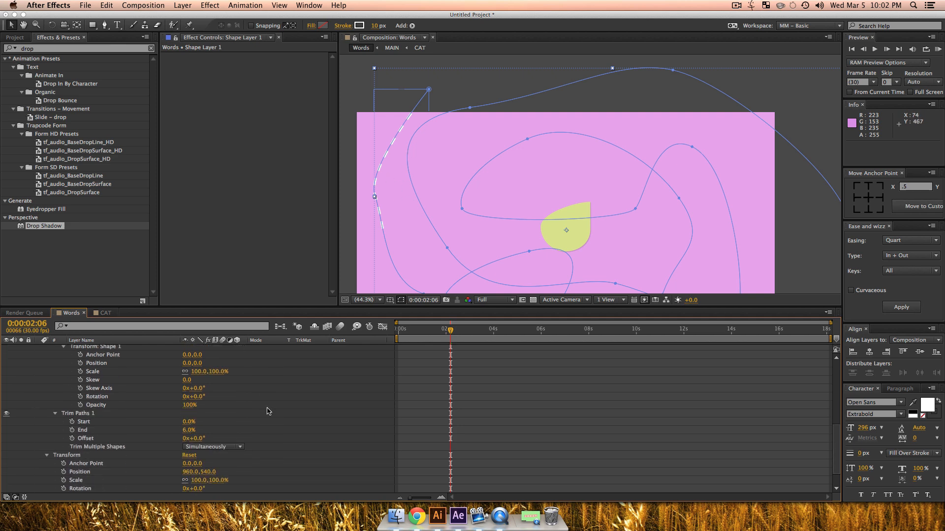
drag(437, 329, 408, 330)
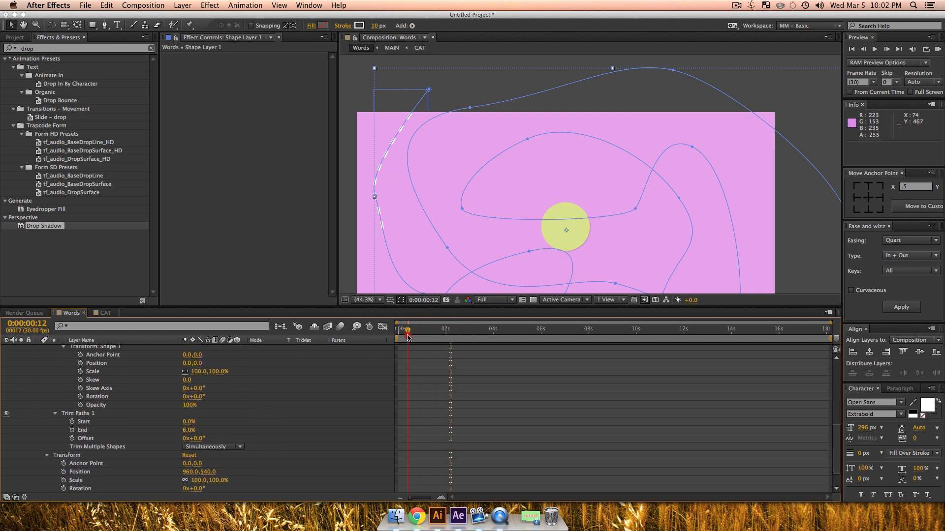
click(72, 439)
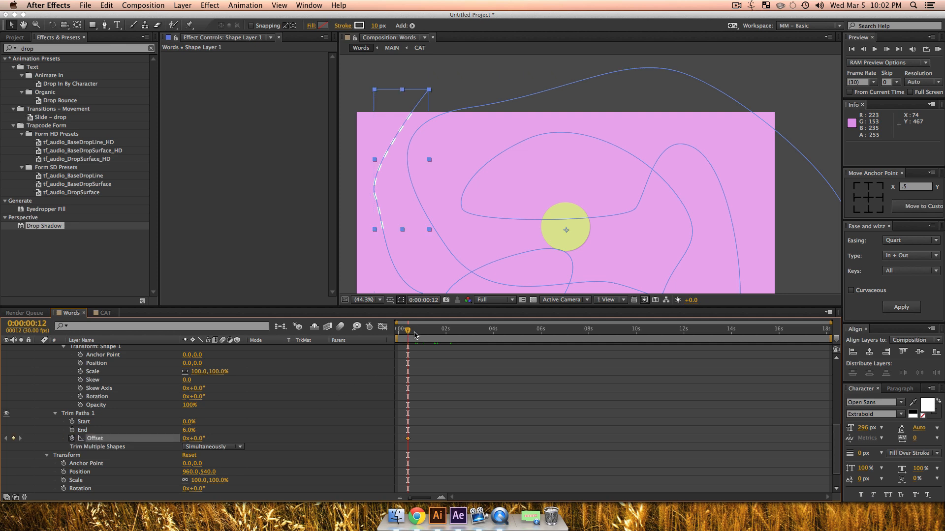
drag(414, 335, 491, 333)
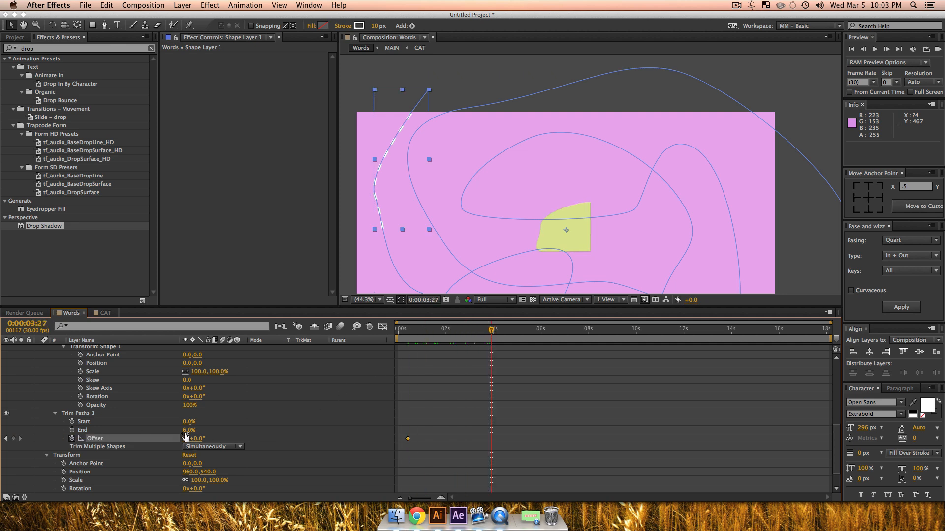
drag(199, 438, 541, 456)
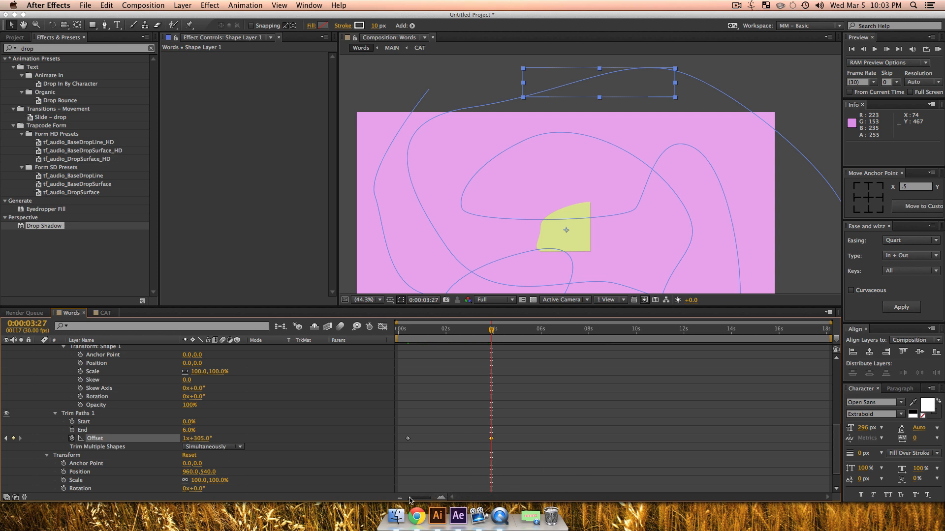
Step: Show only the animated properties and apply Expo easing, In + Out, to both Offset keyframes of Shape Layer 1
key(super+a)
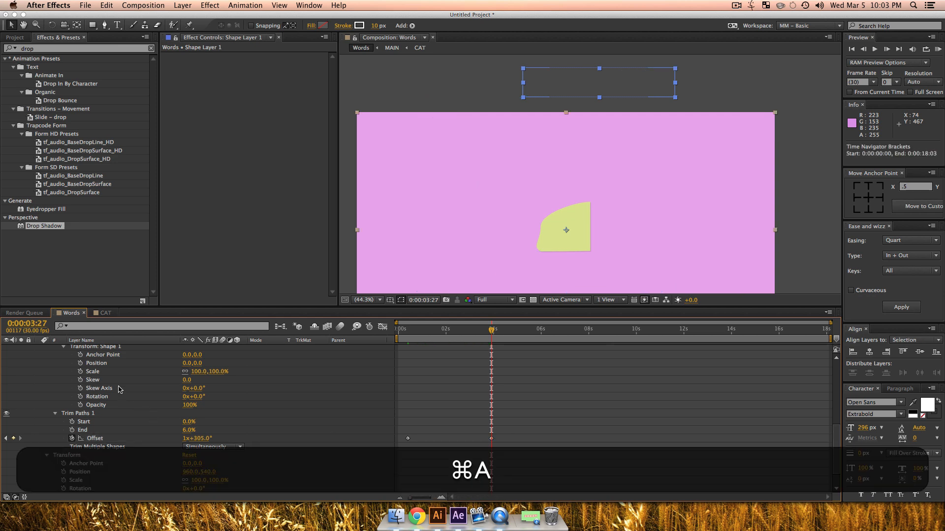
key(super+u)
key(u)
click(238, 436)
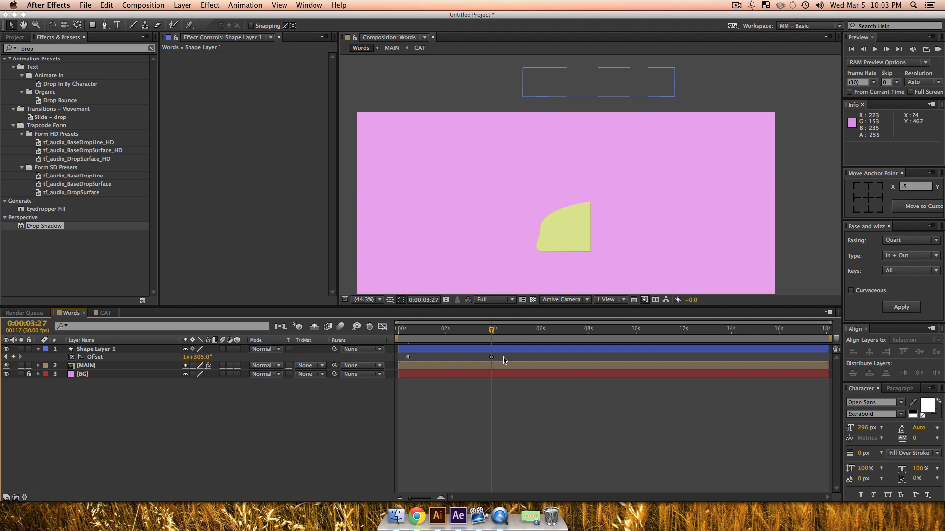
mouse_move(503, 358)
mouse_down()
mouse_move(409, 360)
mouse_move(520, 359)
mouse_up()
click(393, 358)
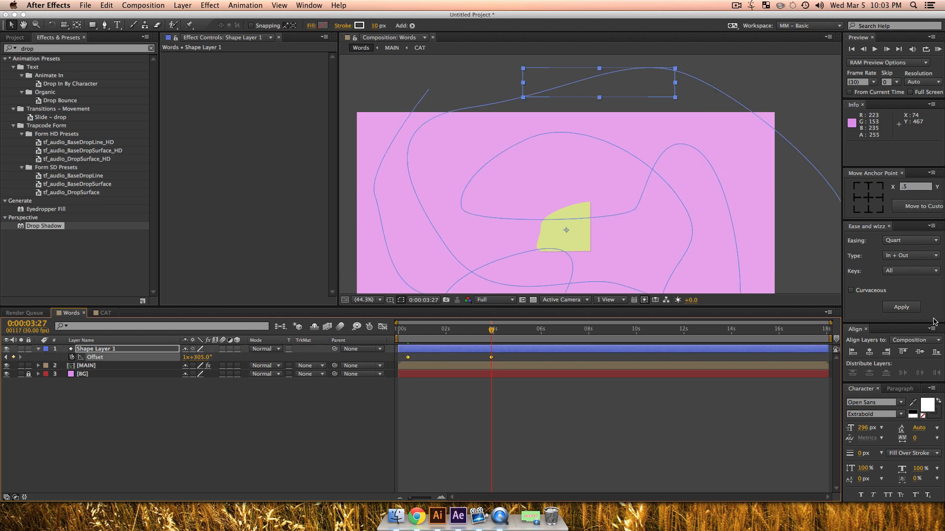
click(910, 240)
click(894, 253)
click(899, 307)
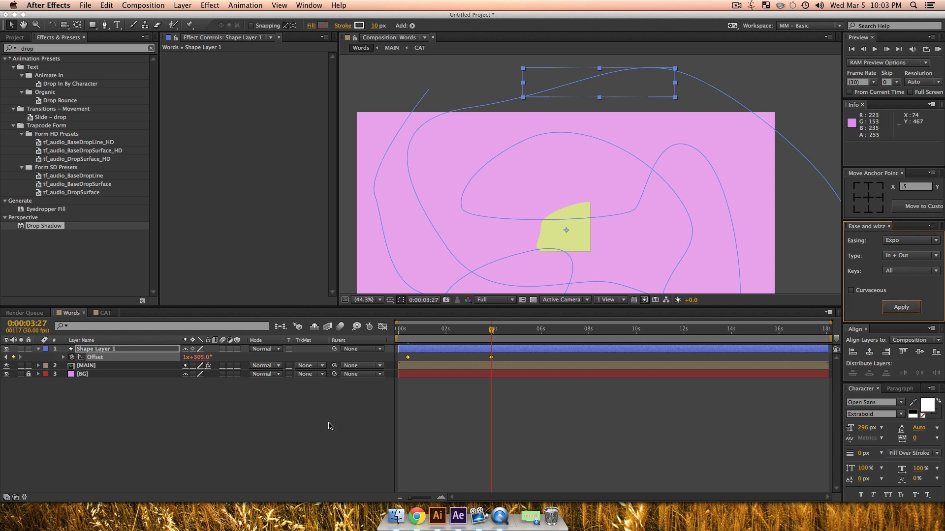
click(382, 411)
Step: Preview the dashed line's eased movement with the whole composition visible at 25% zoom
key(space)
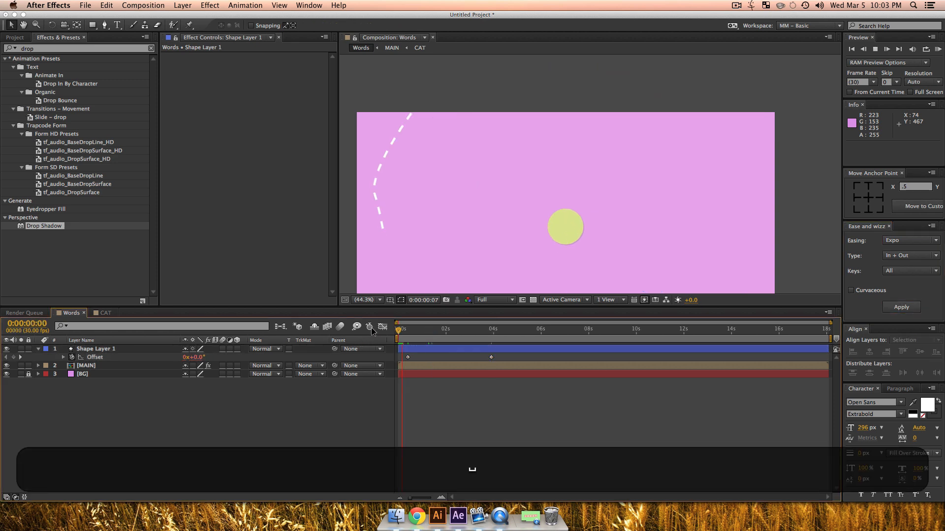
key(shift+slash)
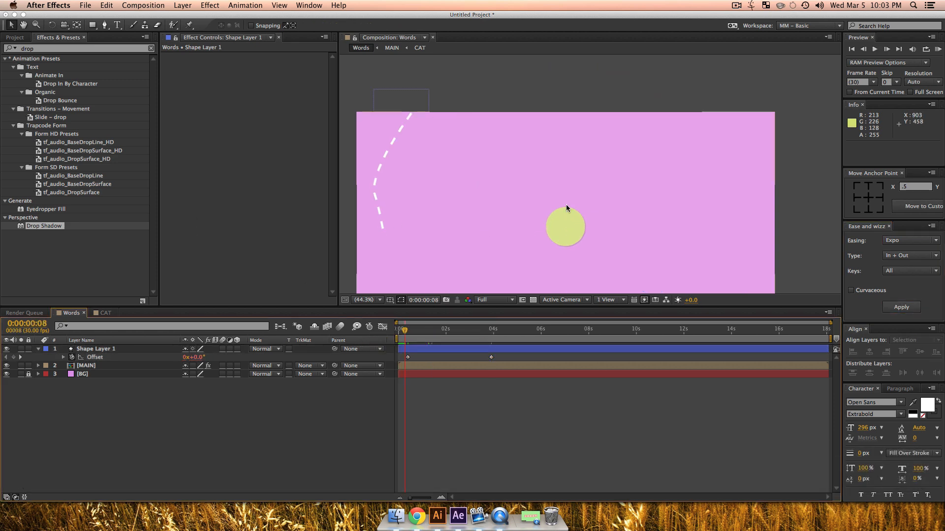
key(z)
alt+click(634, 197)
key(v)
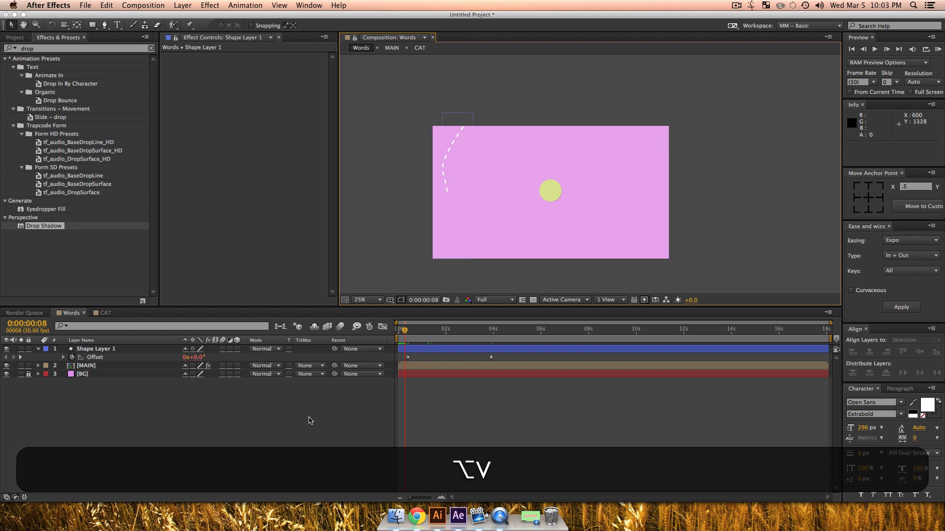
key(KP_0)
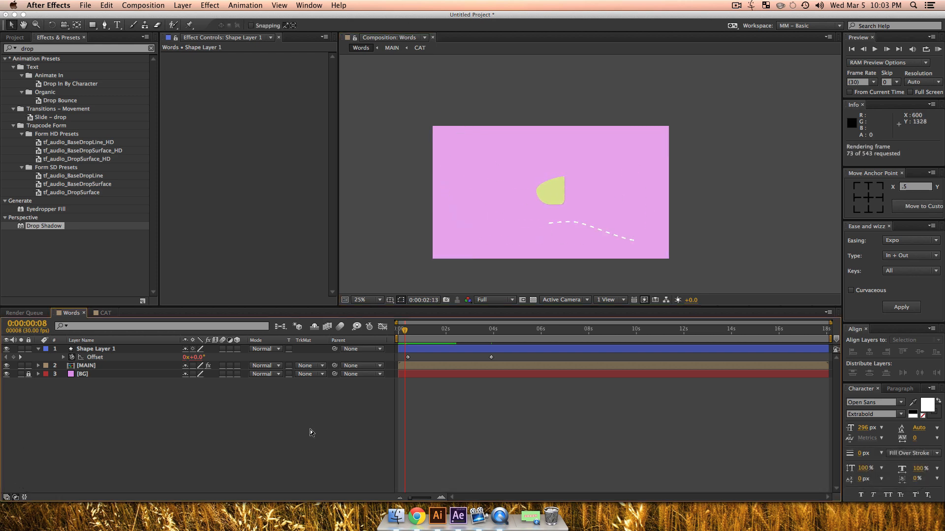
key(space)
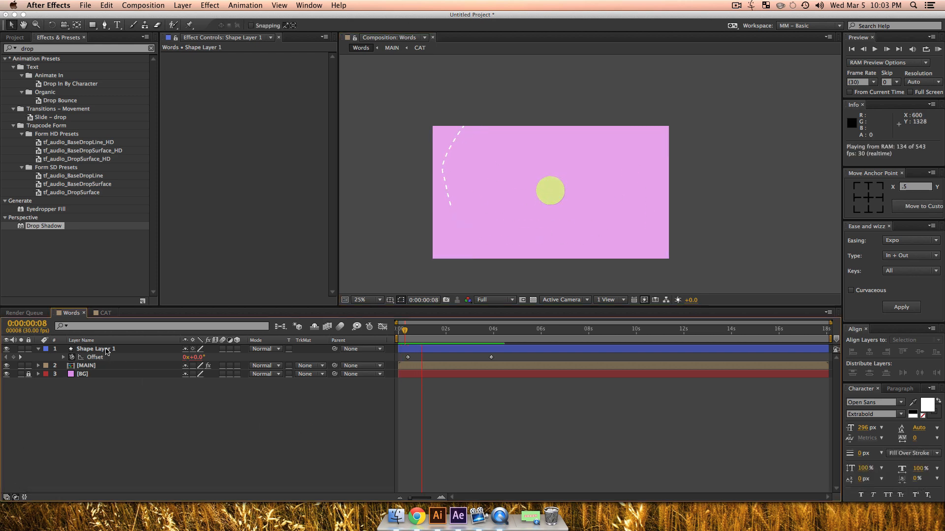
Step: Place Shape Layer 1 beneath the MAIN layer and preview the new stacking order
drag(97, 358, 95, 370)
click(126, 436)
key(KP_0)
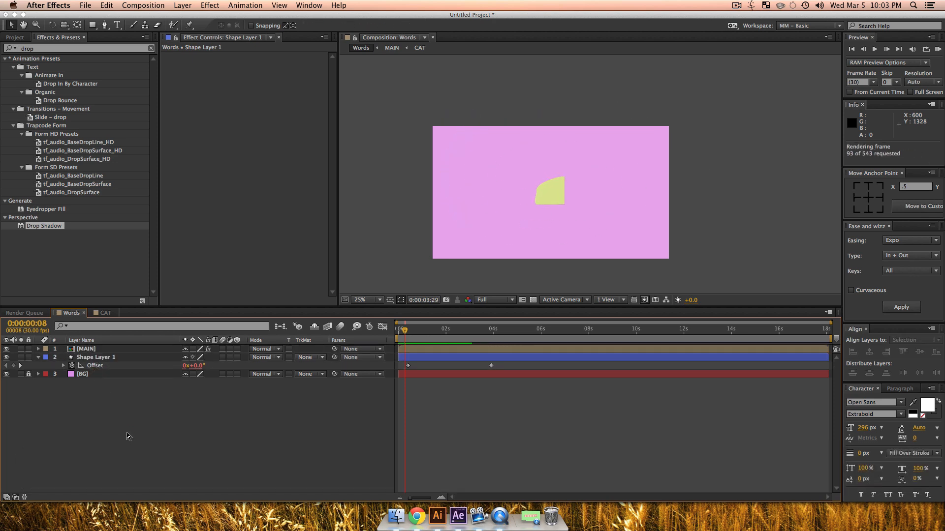
Step: Move the last Offset keyframe of Shape Layer 1 to about 8.5 seconds and preview the full animation
drag(491, 365, 602, 370)
key(KP_0)
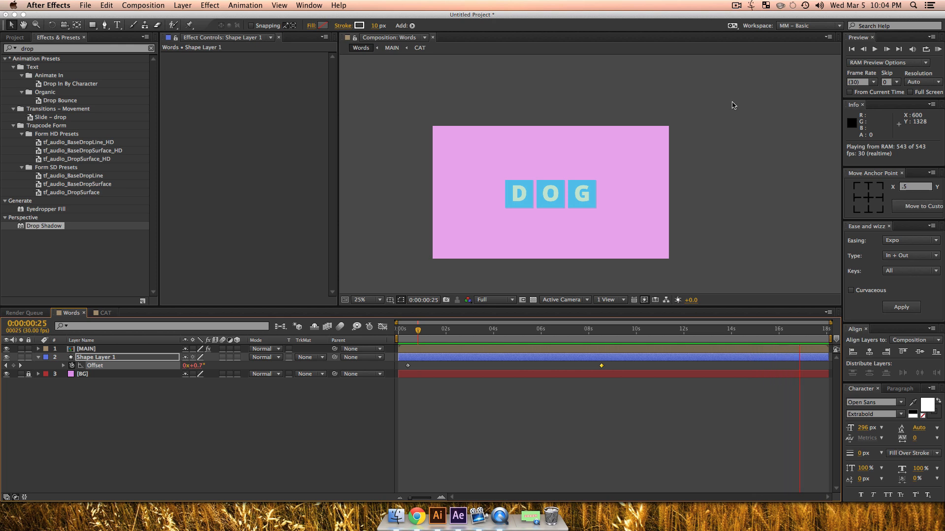
click(736, 5)
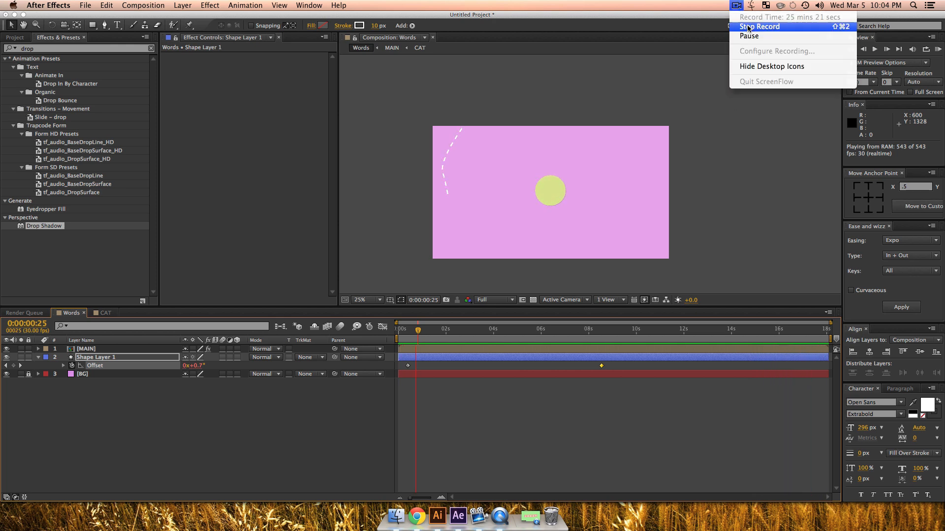